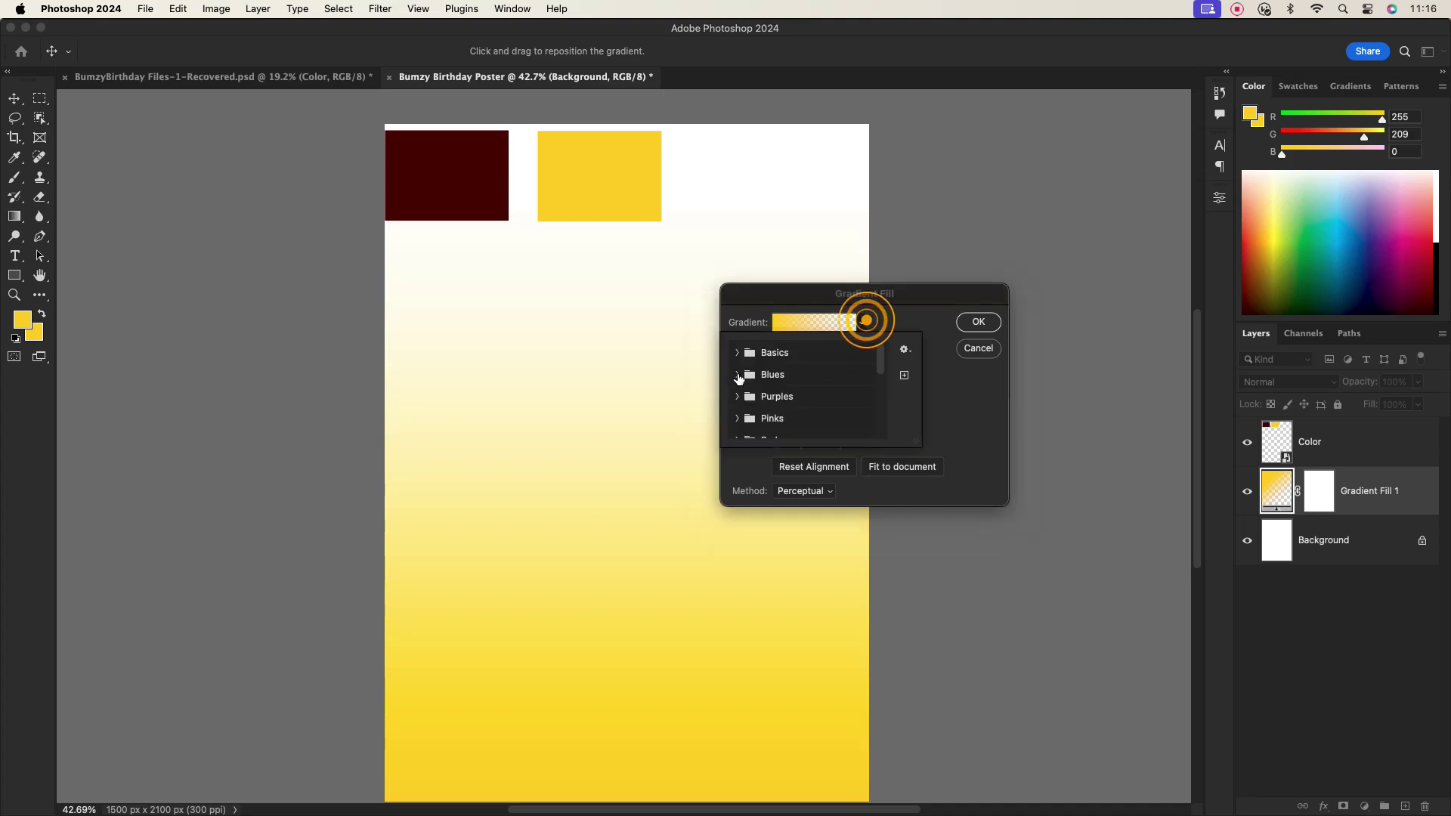
Base the gradient fill on the first Basics preset and recolor its start stop with the dark maroon sampled from the poster's swatch
{"action": "left_click", "coordinate": [756, 375]}
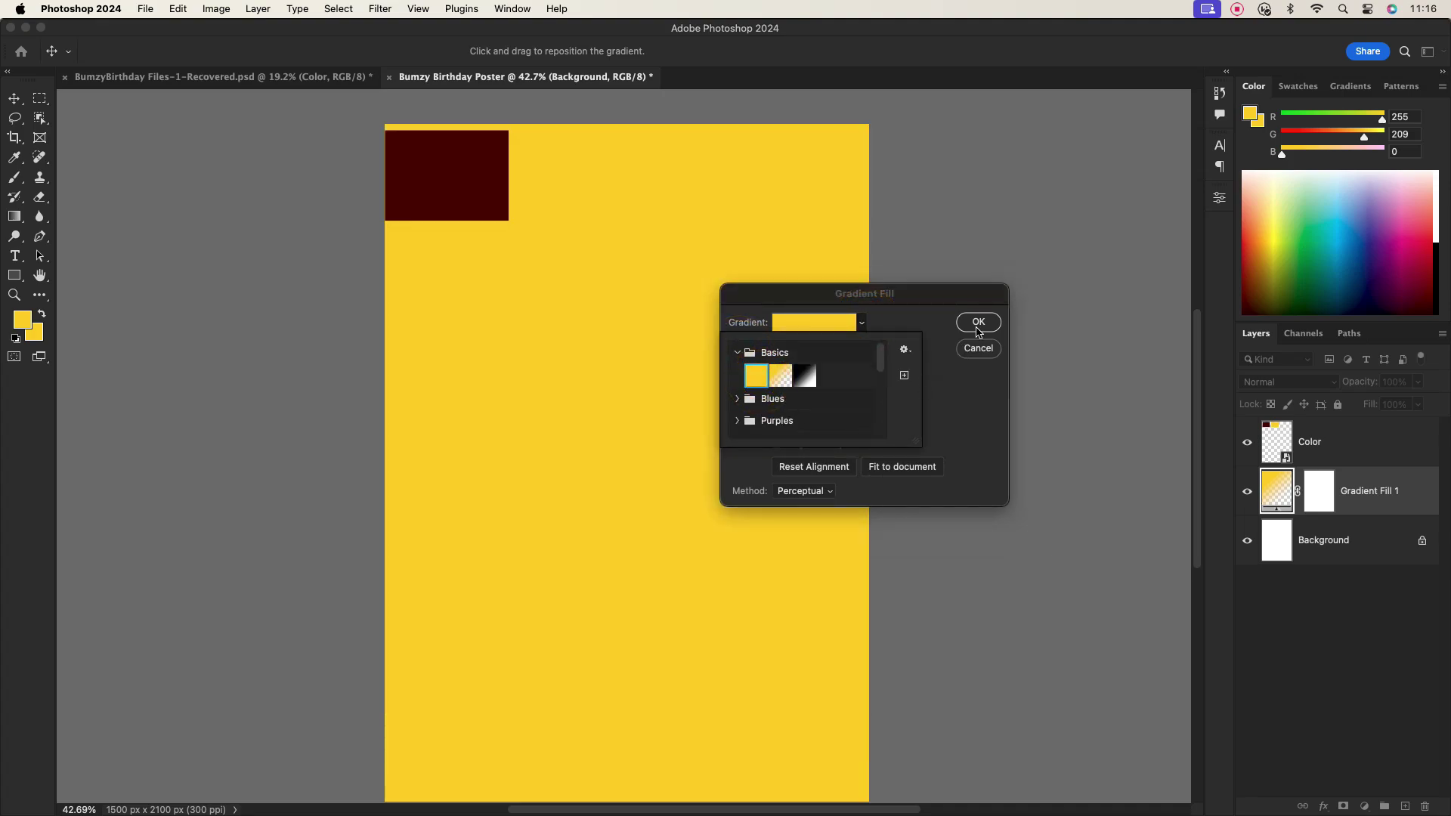
{"action": "left_click", "coordinate": [922, 325]}
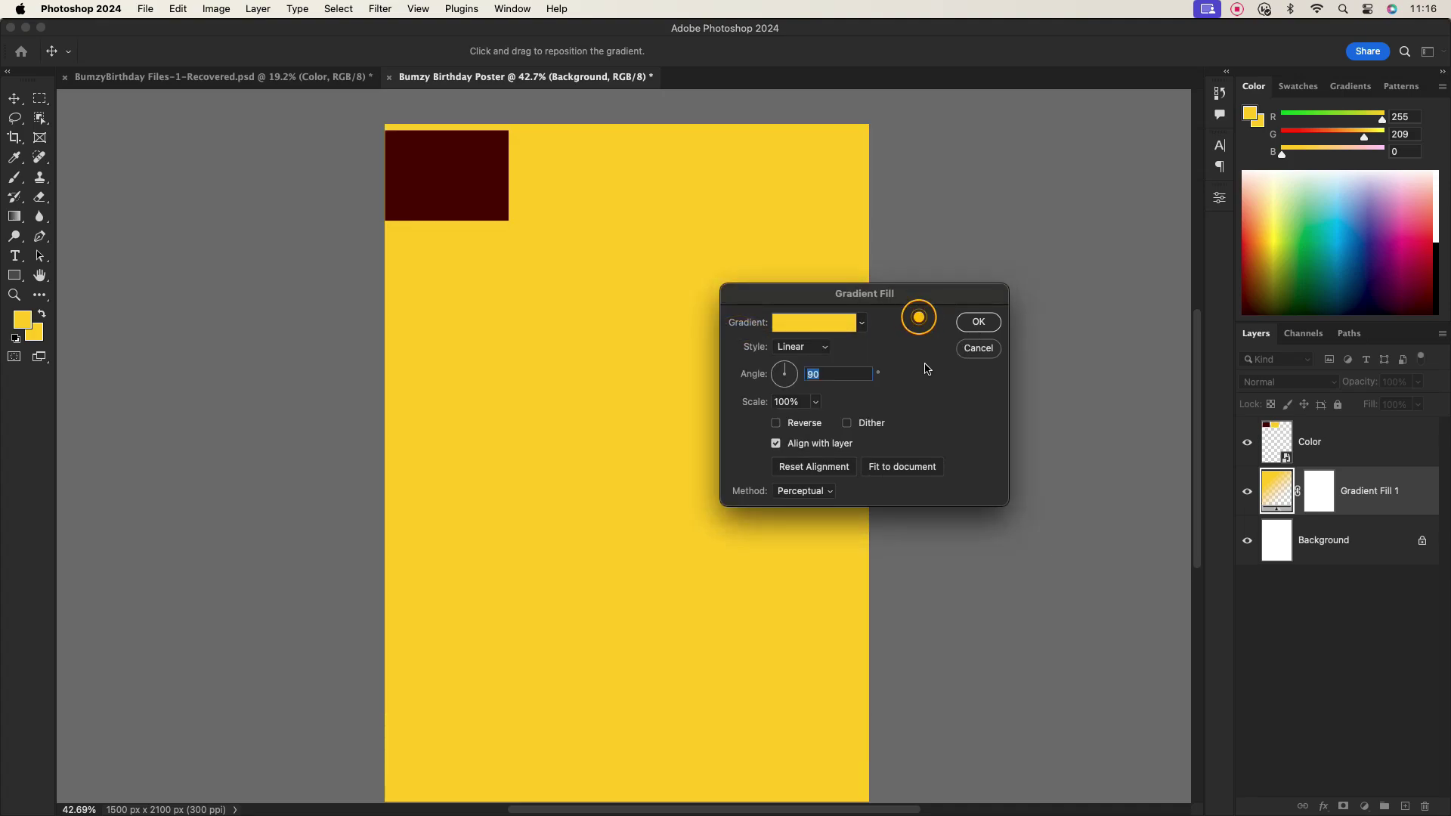
{"action": "left_click", "coordinate": [812, 322]}
{"action": "double_click", "coordinate": [841, 482]}
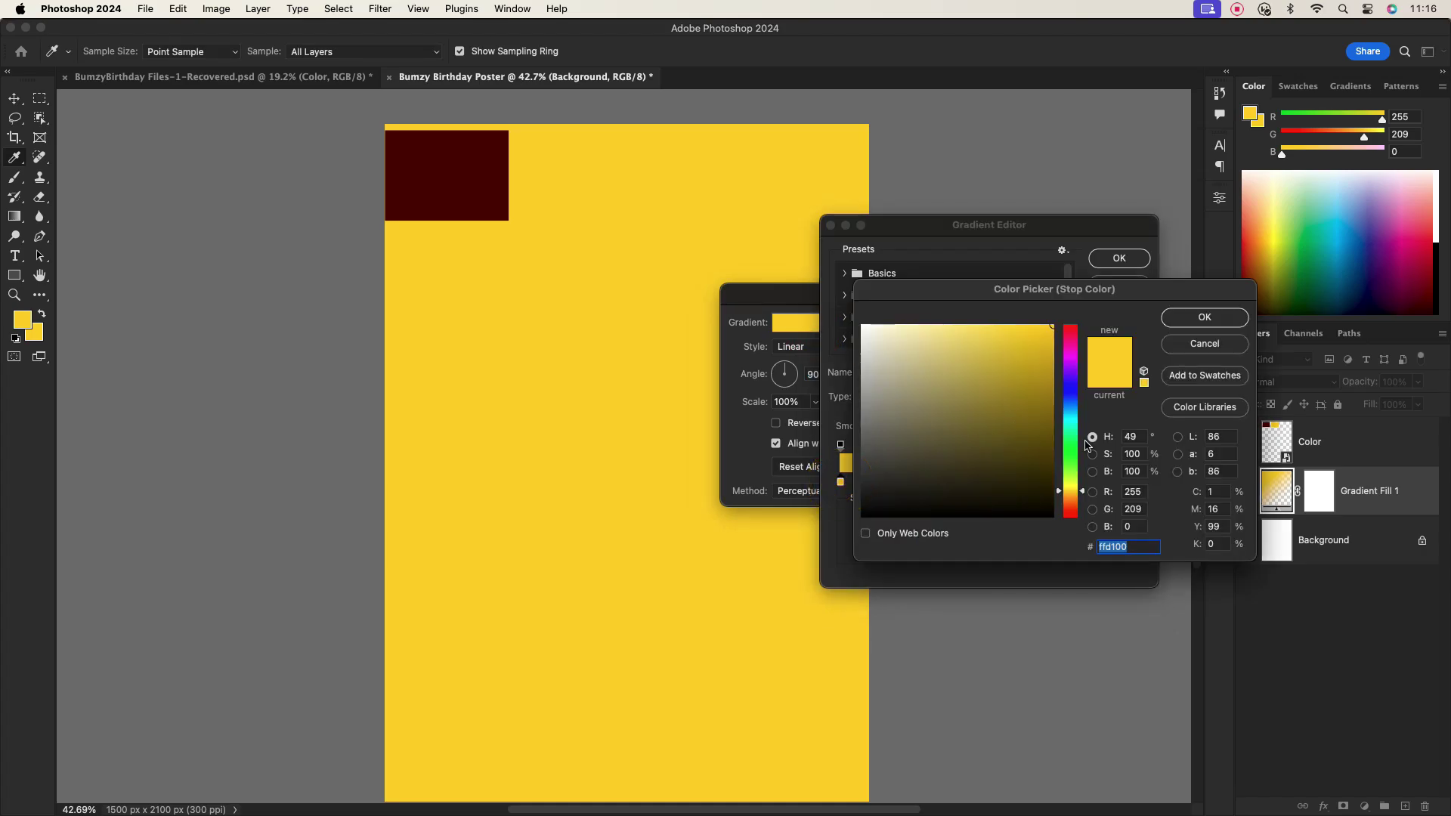
{"action": "left_click", "coordinate": [466, 189]}
{"action": "left_click", "coordinate": [1201, 318]}
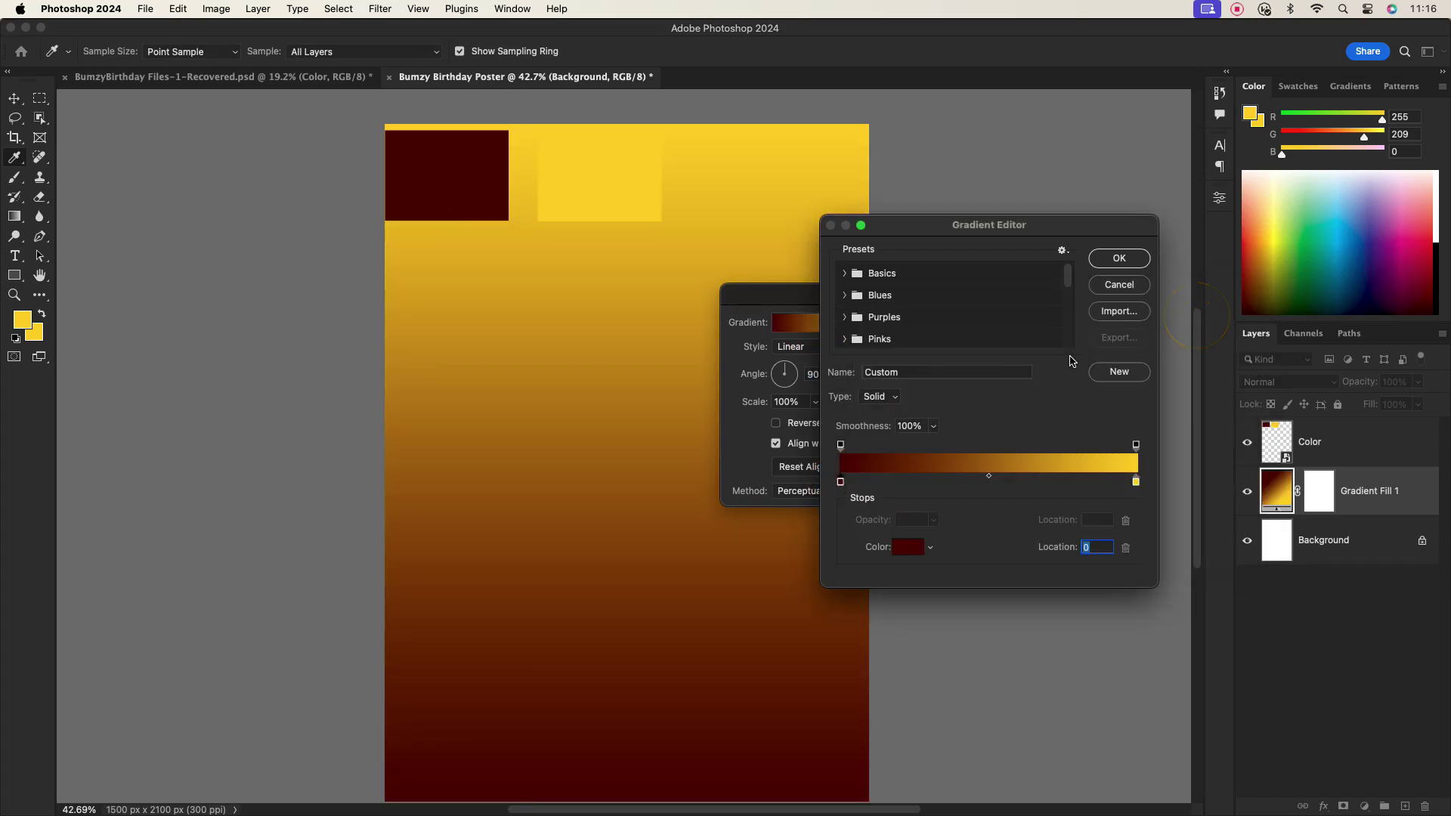
Check the maroon 520000 start stop and the yellow end stop, and apply the gradient fill
{"action": "double_click", "coordinate": [842, 482]}
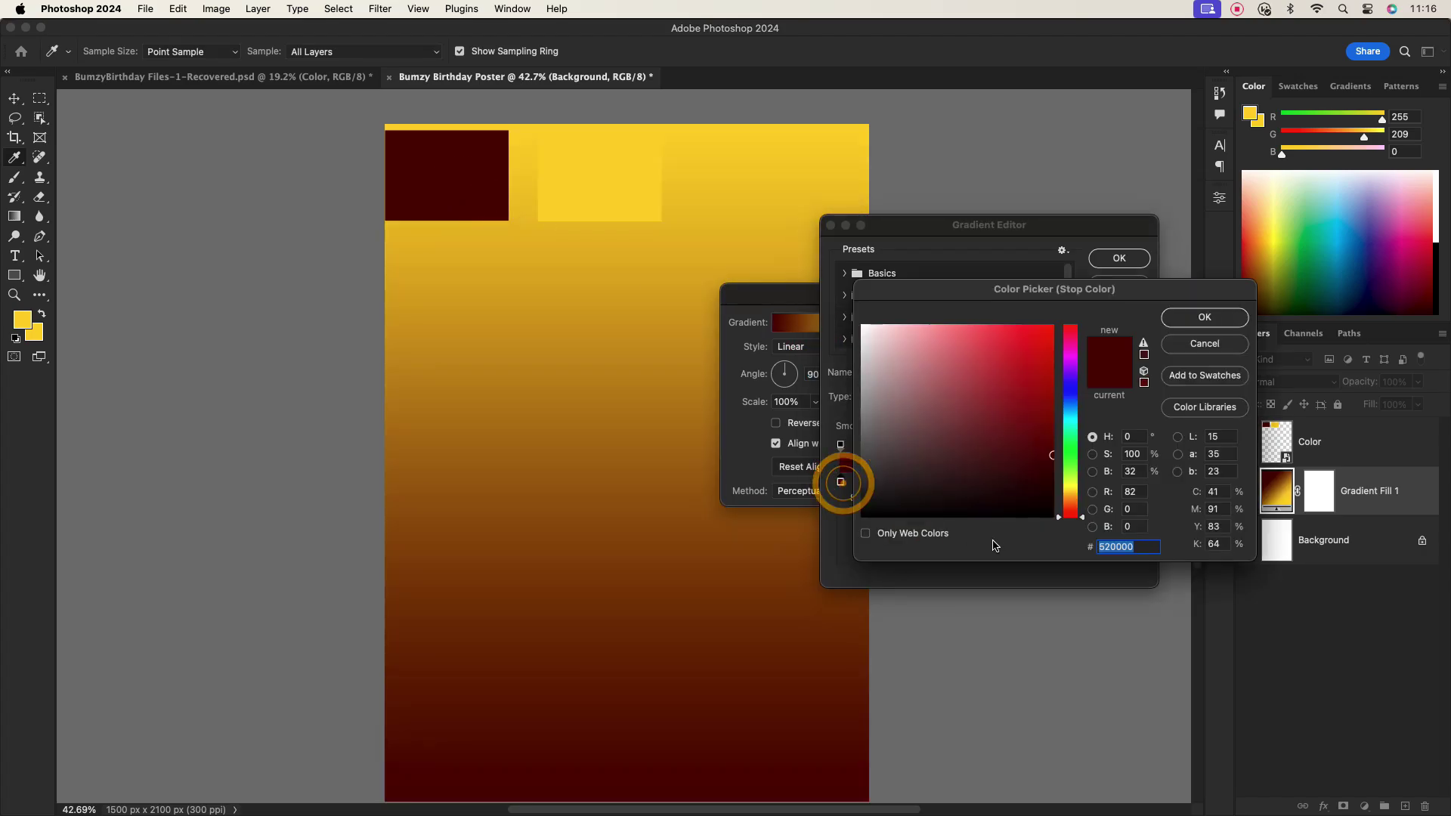
{"action": "left_click", "coordinate": [1136, 547]}
{"action": "left_click", "coordinate": [1203, 324]}
{"action": "double_click", "coordinate": [1137, 483]}
{"action": "left_click", "coordinate": [1134, 542]}
{"action": "left_click", "coordinate": [1204, 317]}
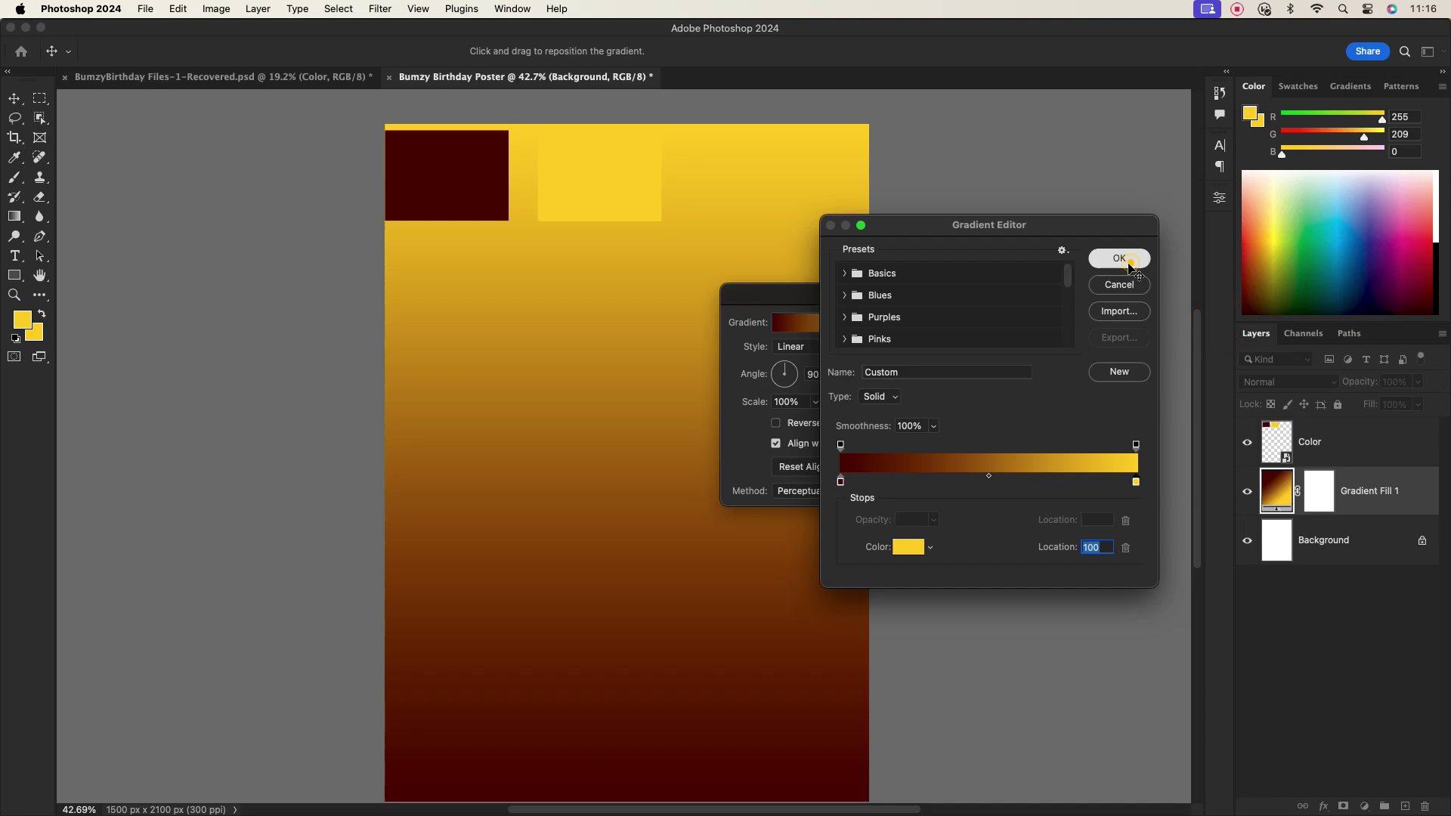
{"action": "left_click", "coordinate": [1119, 258]}
{"action": "left_click", "coordinate": [972, 324]}
Hide the Color swatch layer and delete it from the poster
{"action": "key", "text": "v"}
{"action": "left_click", "coordinate": [450, 183]}
{"action": "scroll", "coordinate": [568, 464], "scroll_direction": "down", "scroll_amount": 1}
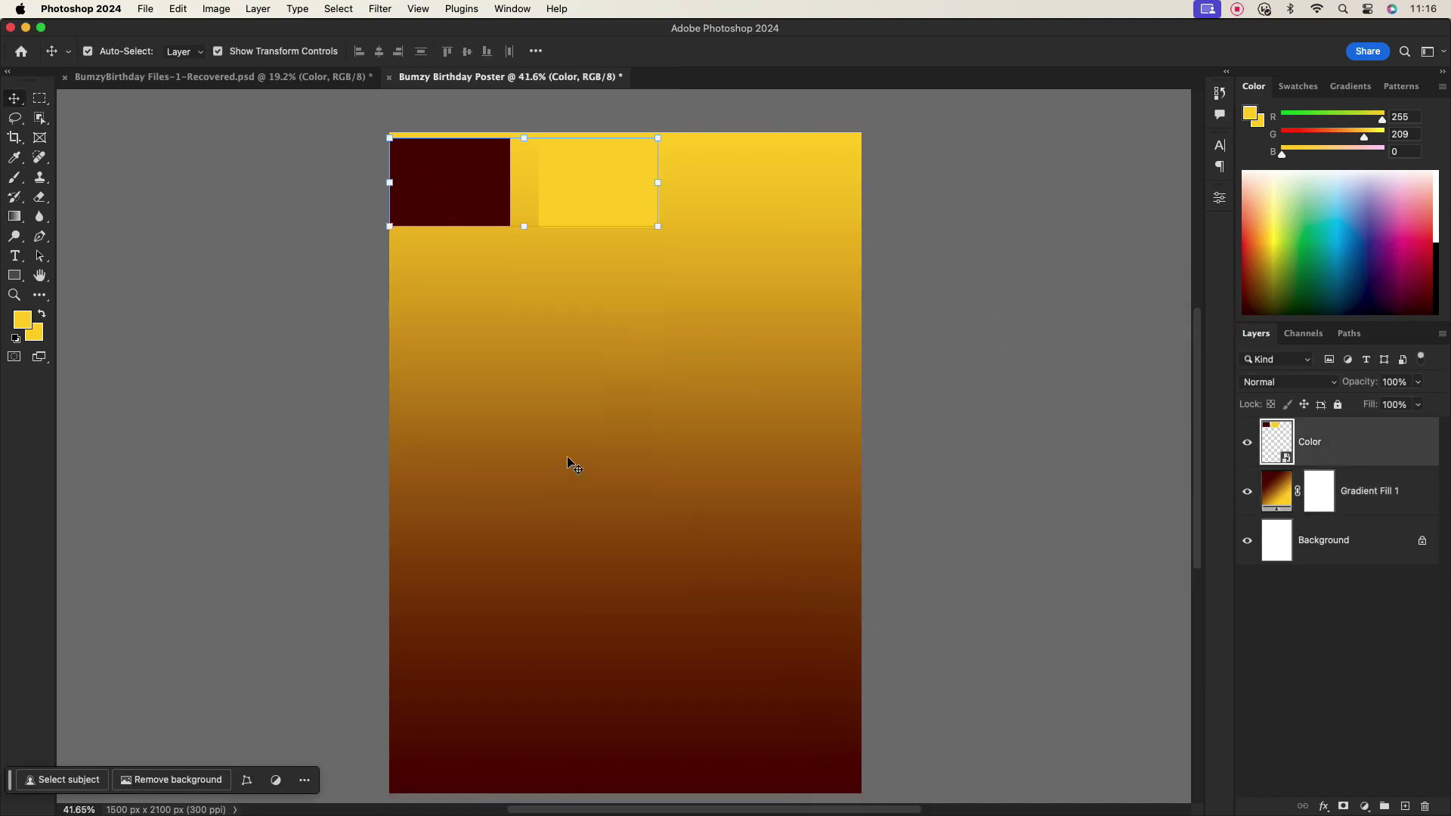
{"action": "left_click", "coordinate": [1248, 444]}
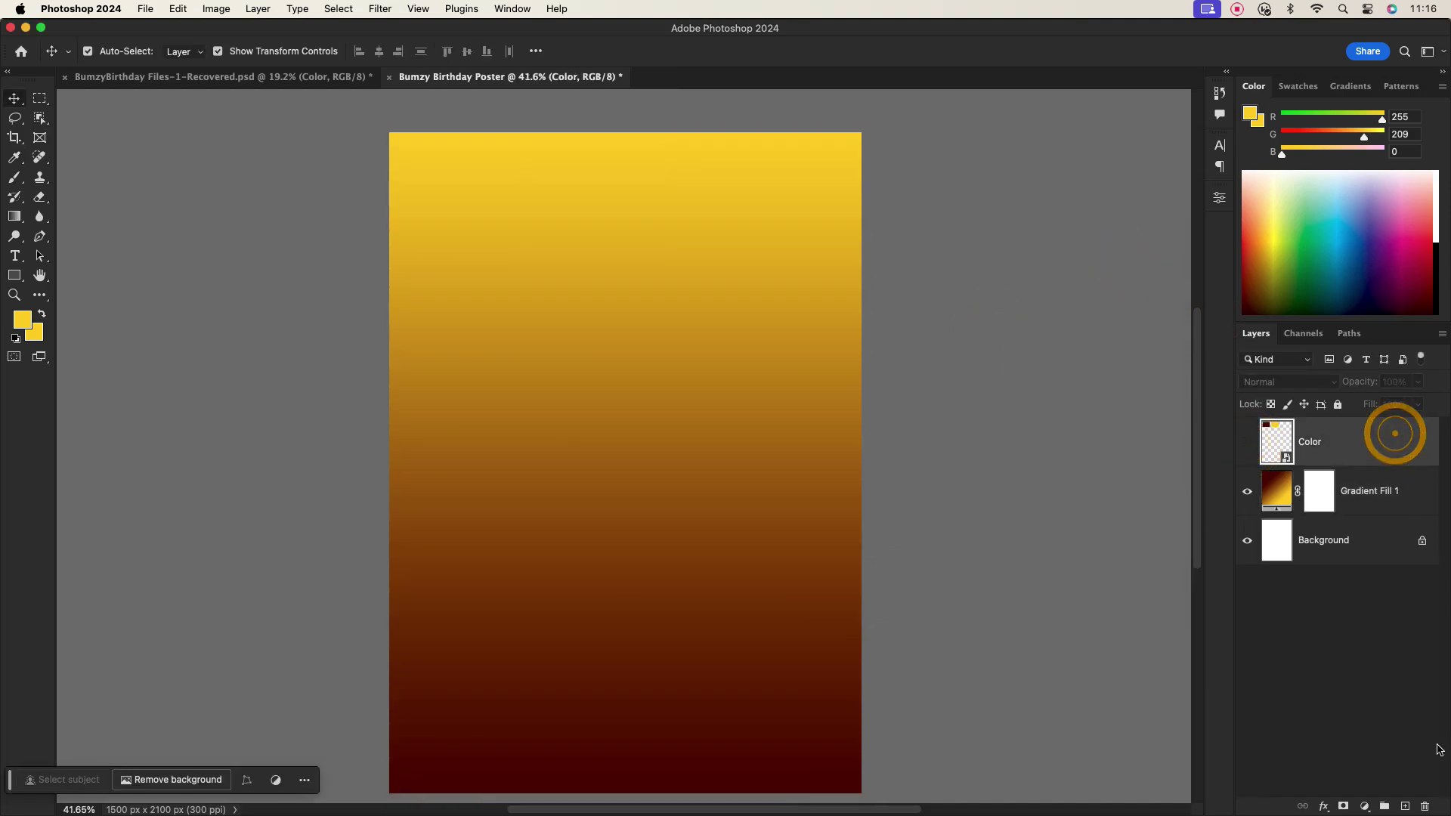
{"action": "left_click_drag", "start_coordinate": [1393, 431], "coordinate": [1426, 807]}
Bring the orange concert stage photo from the recovered file into the poster and enlarge it slightly beyond the canvas edges
{"action": "left_click", "coordinate": [219, 76]}
{"action": "left_click_drag", "start_coordinate": [981, 243], "coordinate": [650, 498]}
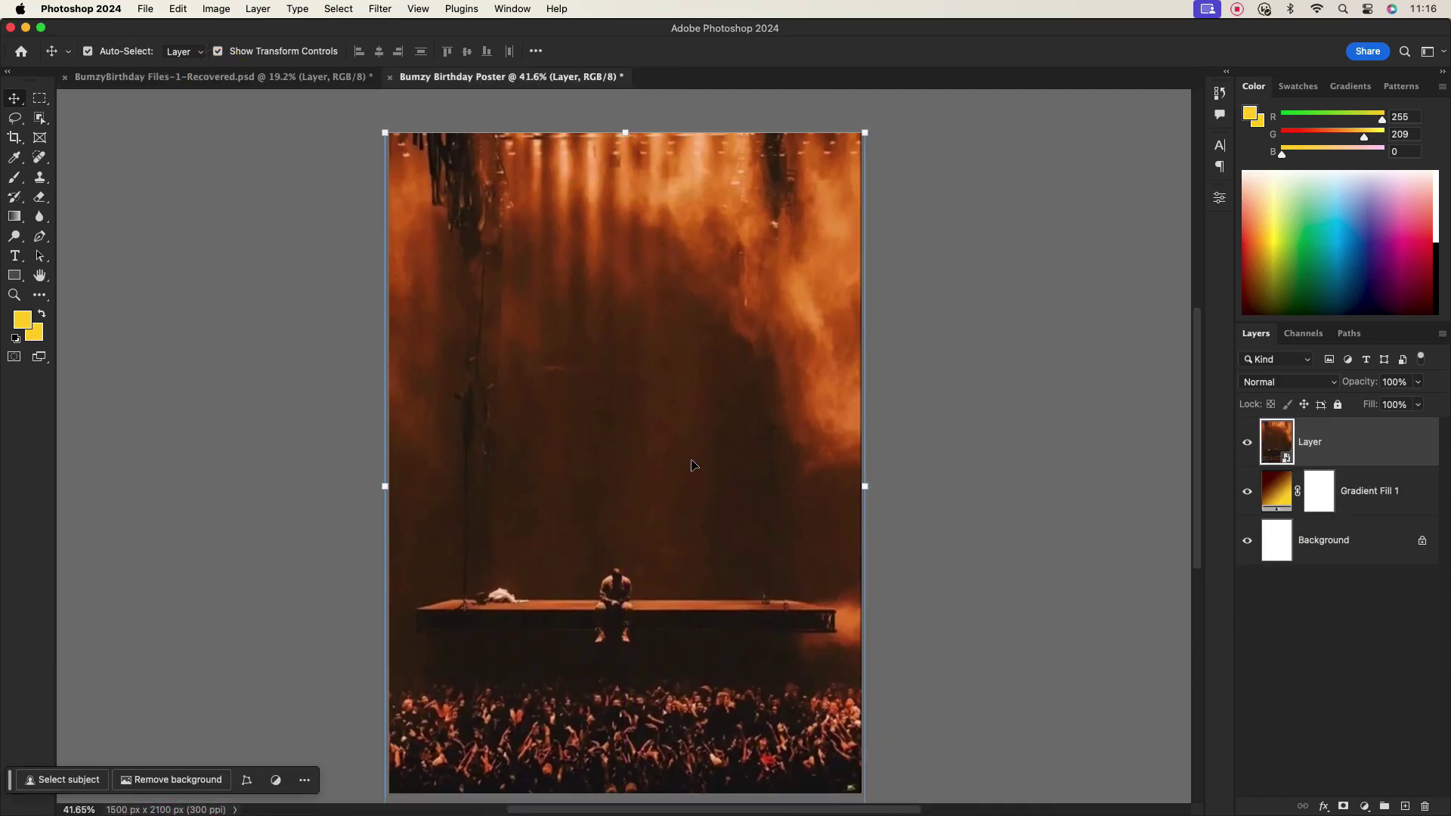
{"action": "left_click_drag", "start_coordinate": [864, 486], "coordinate": [877, 486]}
{"action": "left_click", "coordinate": [784, 51]}
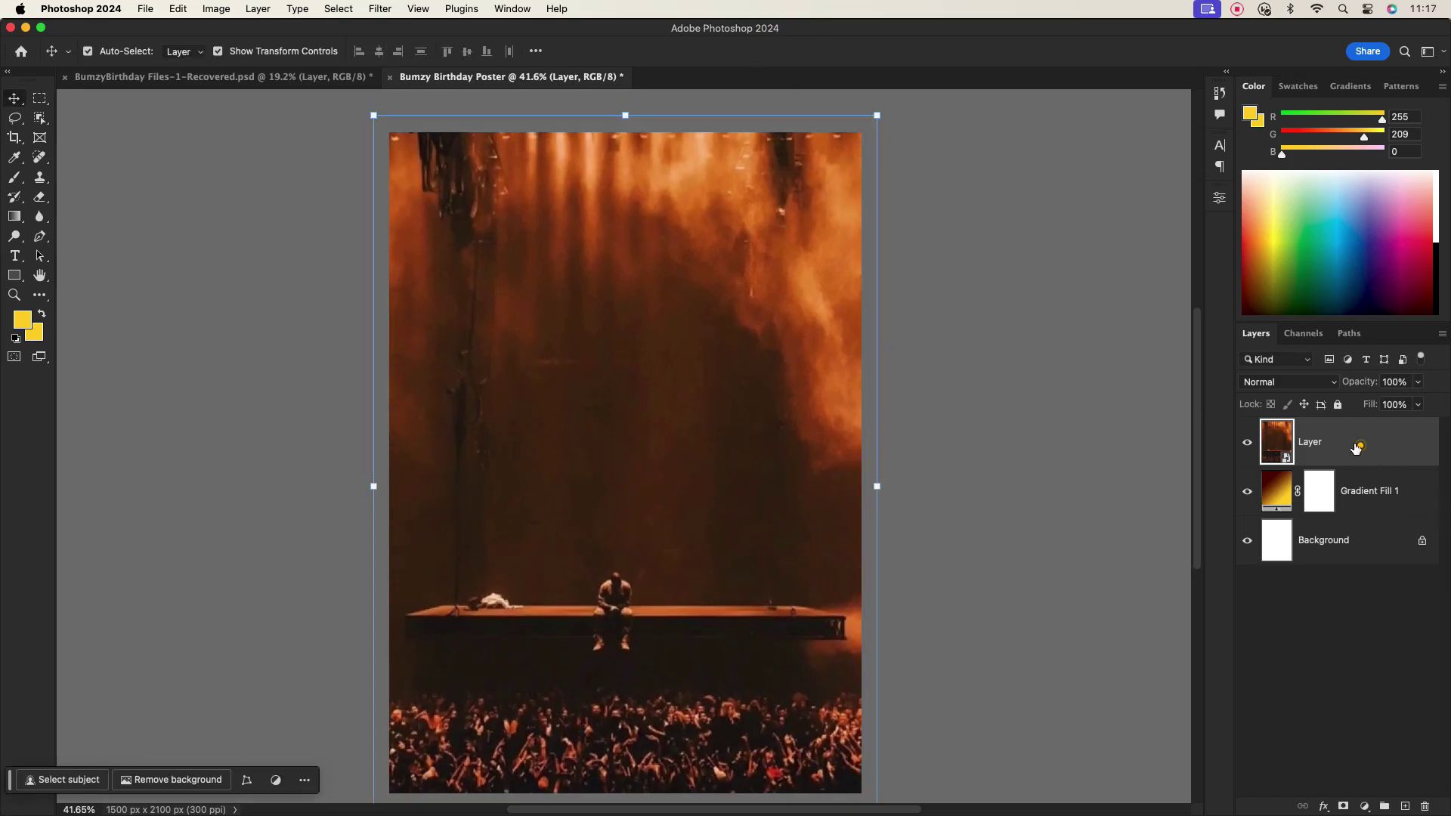
Set the stage photo layer's blend mode to Overlay and apply a Gaussian Blur with a 20-pixel radius
{"action": "left_click", "coordinate": [1324, 382]}
{"action": "left_click", "coordinate": [1281, 603]}
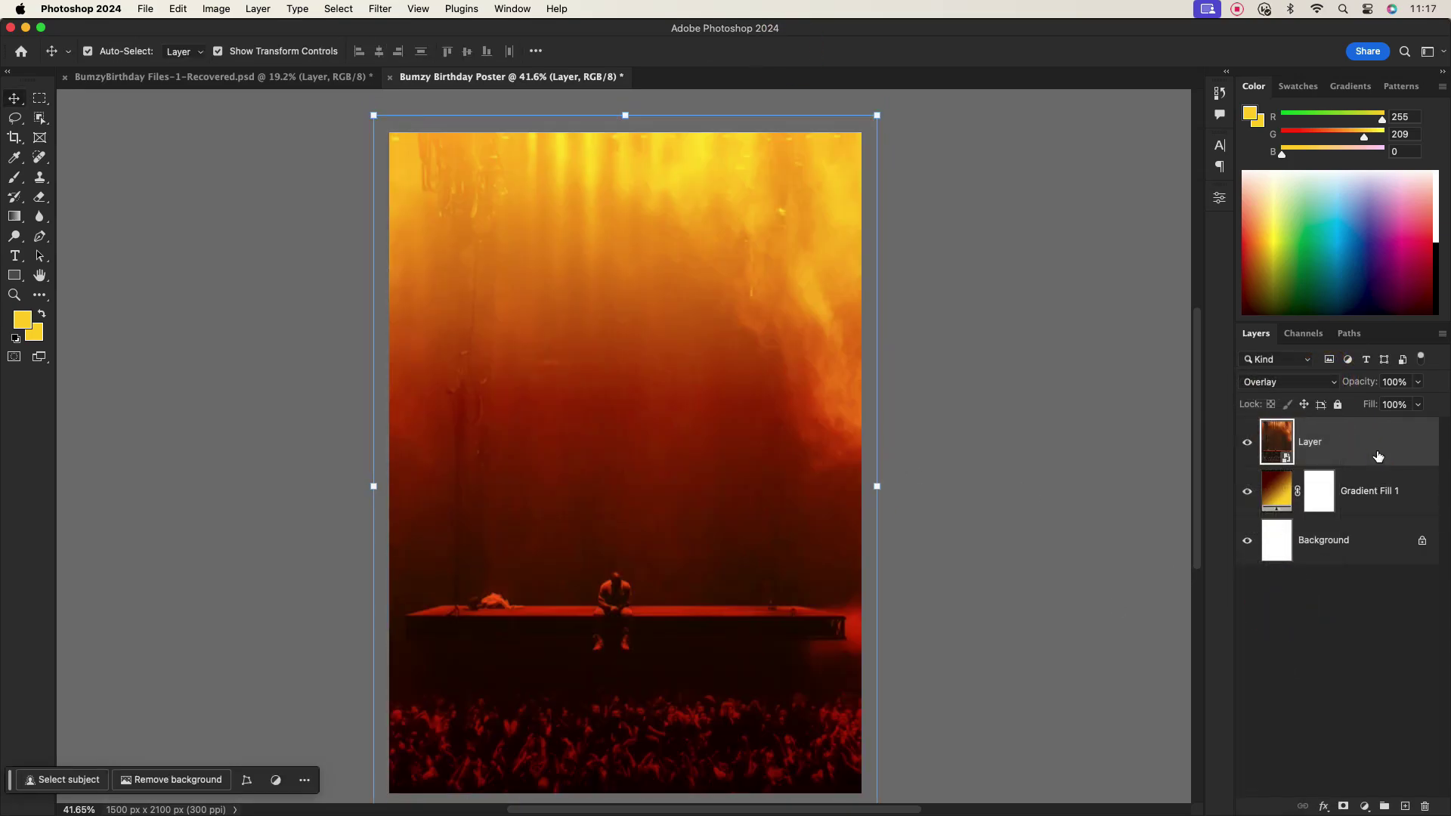
{"action": "left_click", "coordinate": [380, 8]}
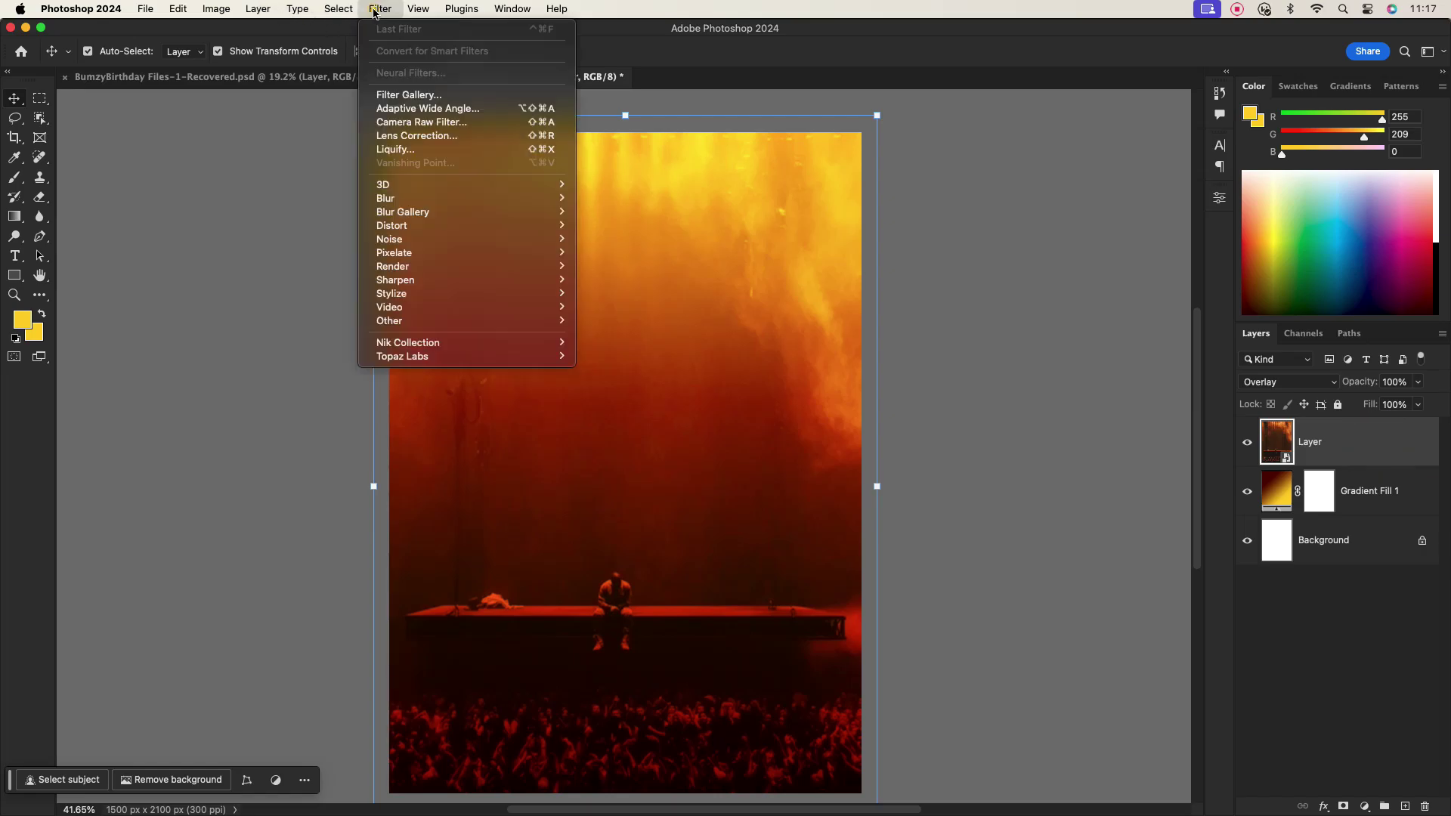
{"action": "mouse_move", "coordinate": [417, 202]}
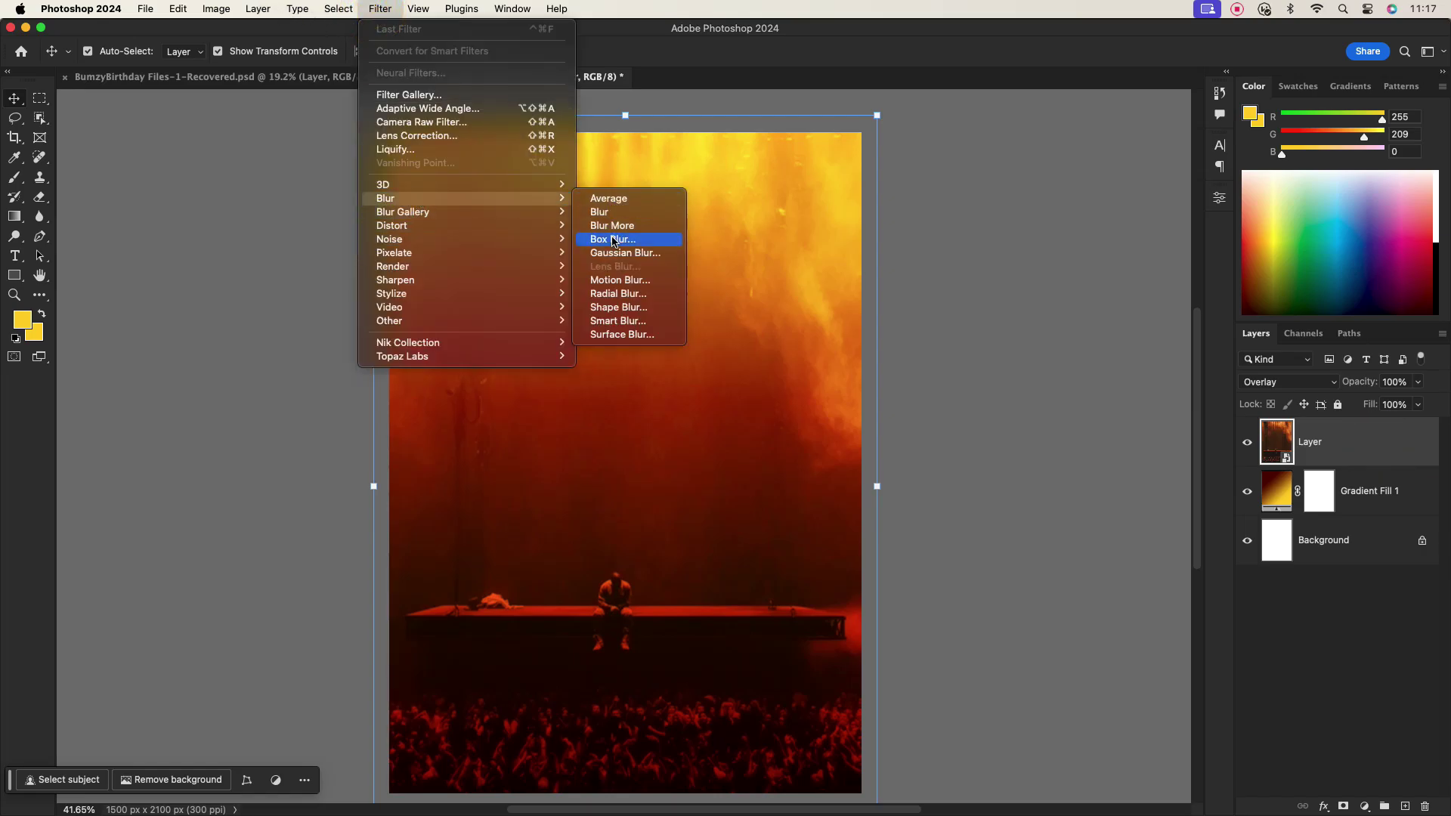
{"action": "left_click", "coordinate": [615, 236]}
{"action": "left_click", "coordinate": [990, 470]}
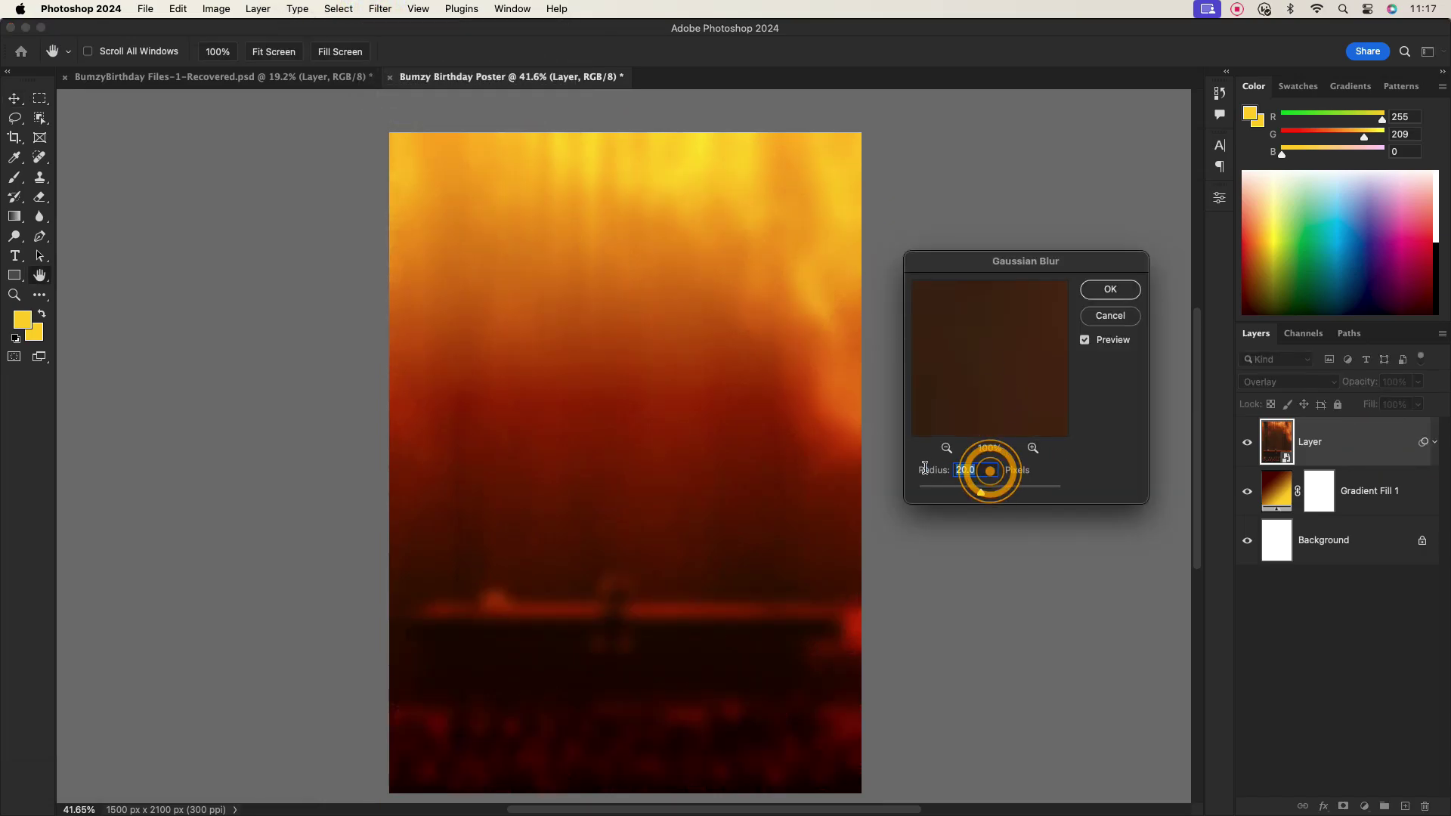
{"action": "left_click", "coordinate": [1126, 294]}
Group the stage photo and gradient fill layers into a locked group named BACKGROUND
{"action": "left_click", "coordinate": [1384, 444]}
{"action": "left_click", "coordinate": [1364, 577], "text": "shift"}
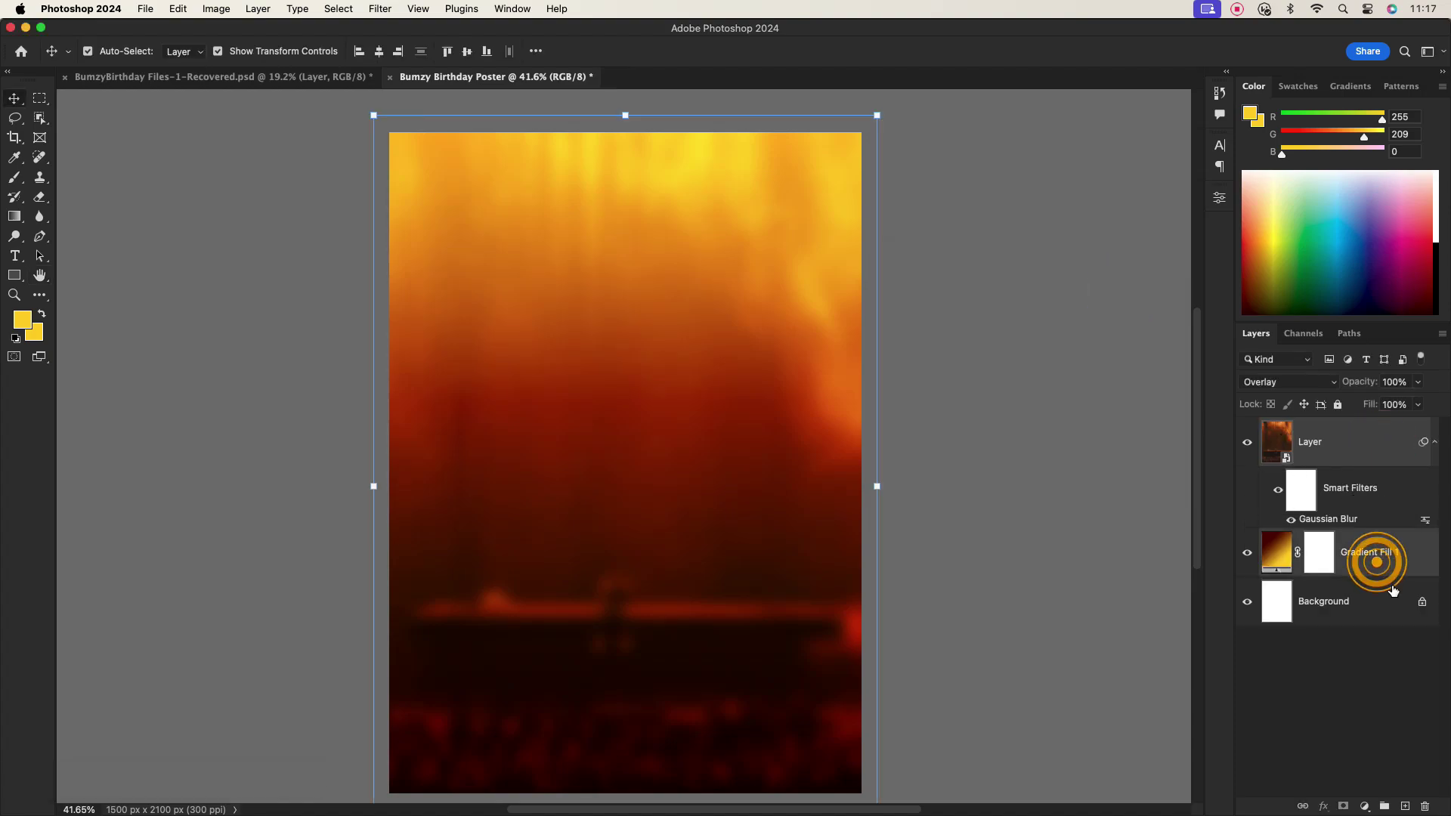
{"action": "left_click", "coordinate": [1384, 806]}
{"action": "double_click", "coordinate": [1309, 428]}
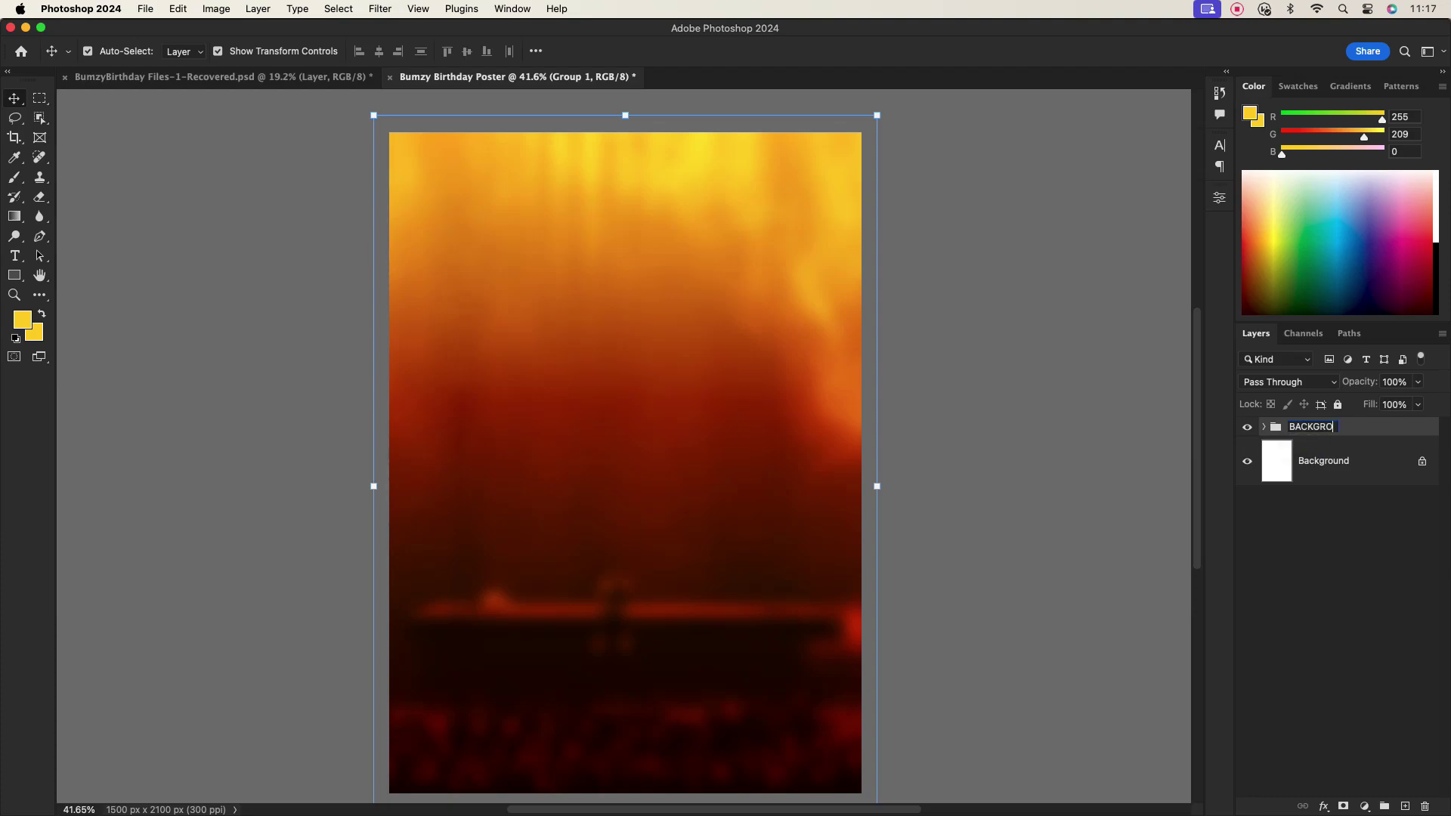
{"action": "key", "text": "Return"}
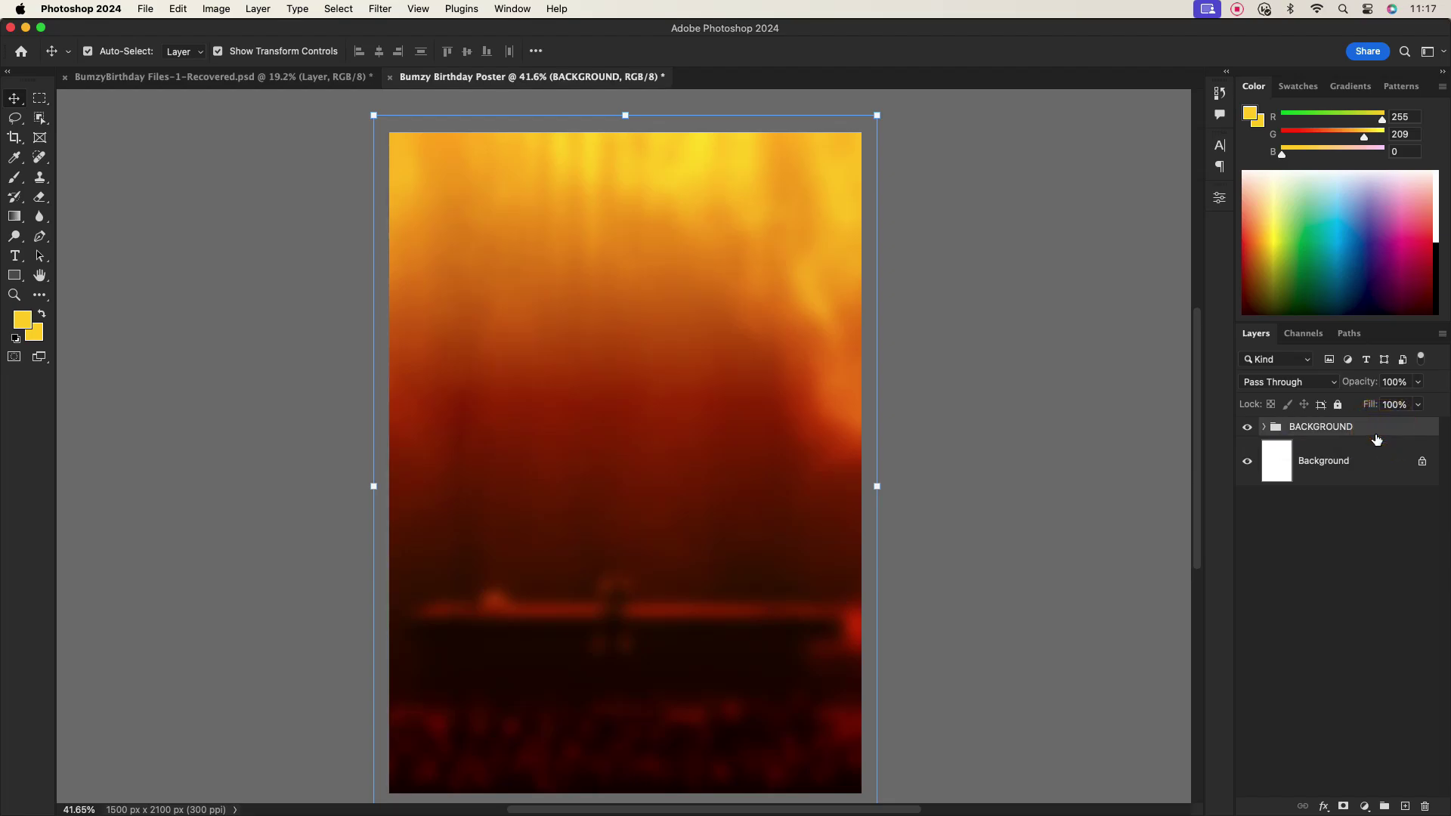
{"action": "left_click", "coordinate": [1338, 404]}
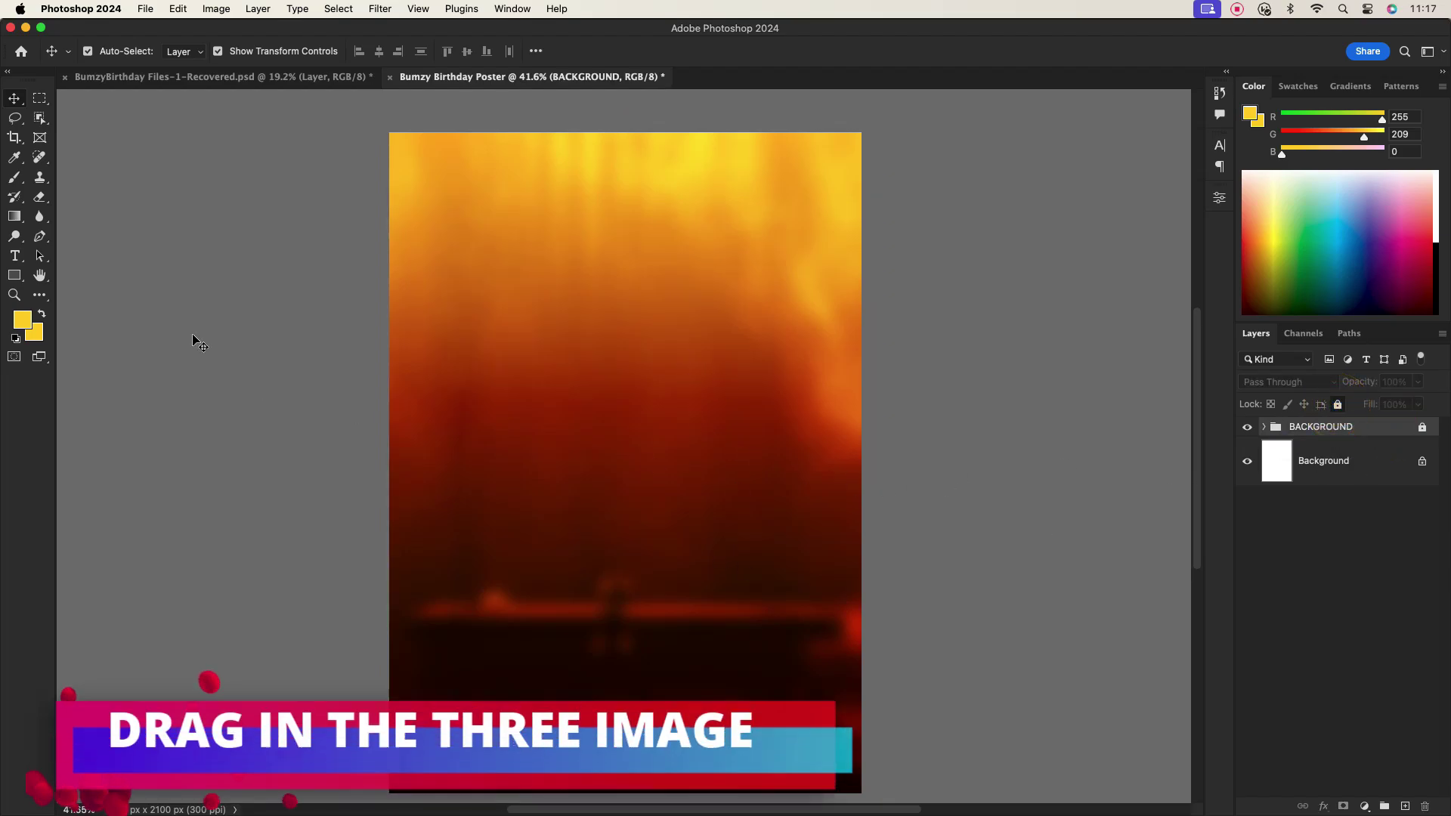
Add the unsmiling crossed-arms portrait from the recovered file, scaled to 25.67% and flipped horizontally, on the poster's left side
{"action": "left_click", "coordinate": [242, 76]}
{"action": "left_click_drag", "start_coordinate": [361, 365], "coordinate": [581, 386]}
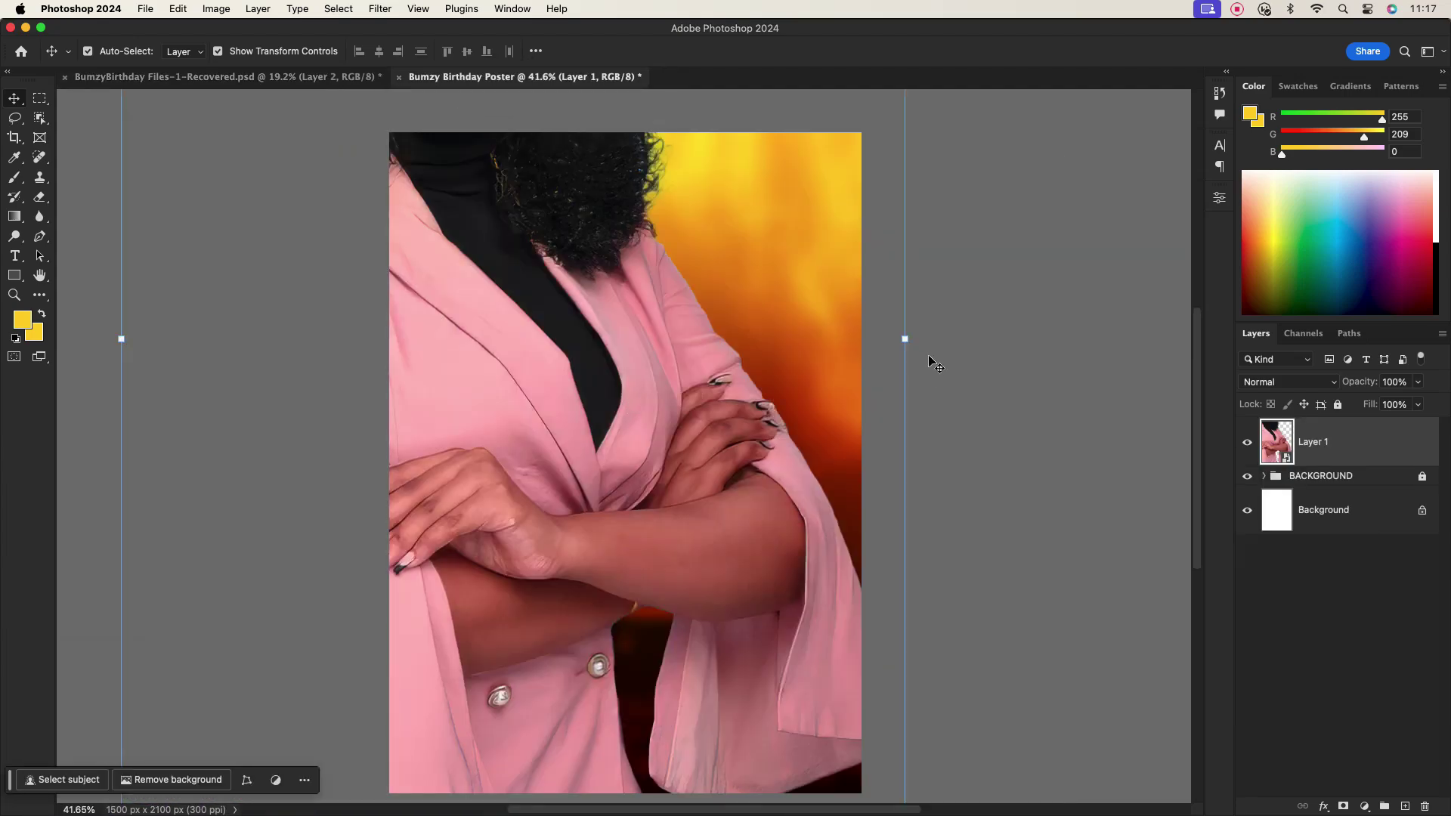
{"action": "left_click_drag", "start_coordinate": [907, 341], "coordinate": [613, 339]}
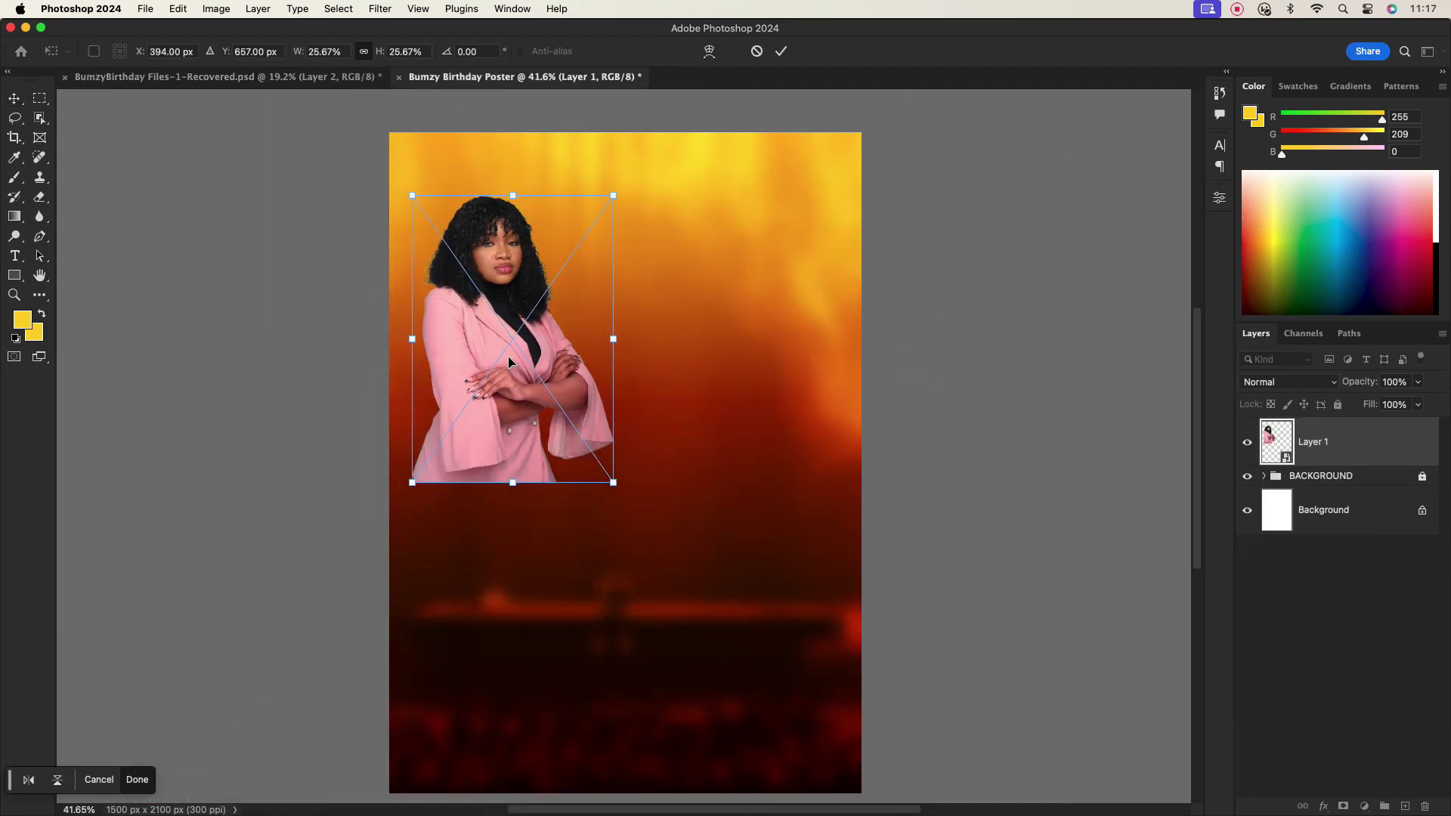
{"action": "right_click", "coordinate": [508, 356]}
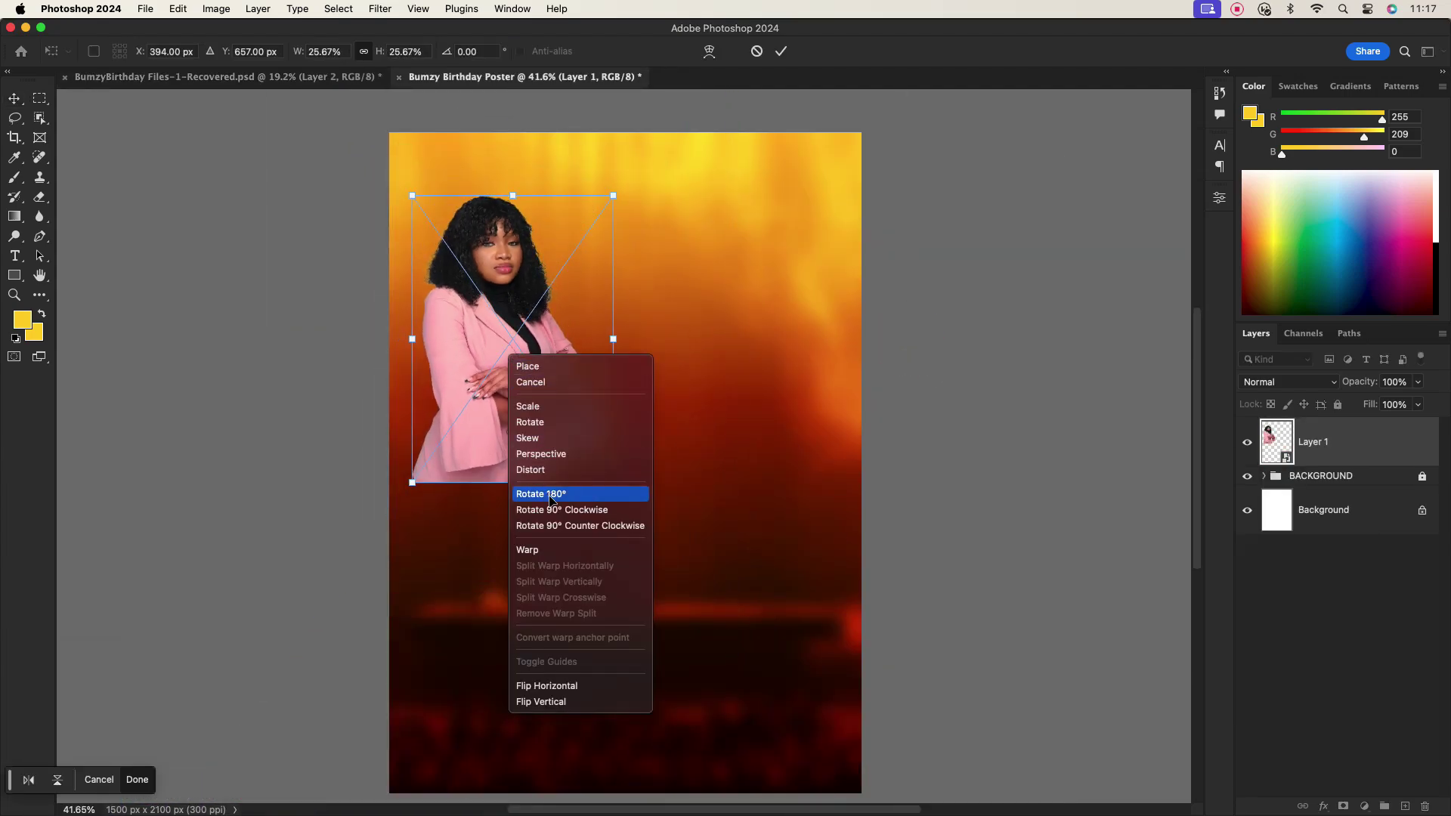
{"action": "left_click", "coordinate": [552, 685]}
{"action": "left_click_drag", "start_coordinate": [559, 393], "coordinate": [546, 512]}
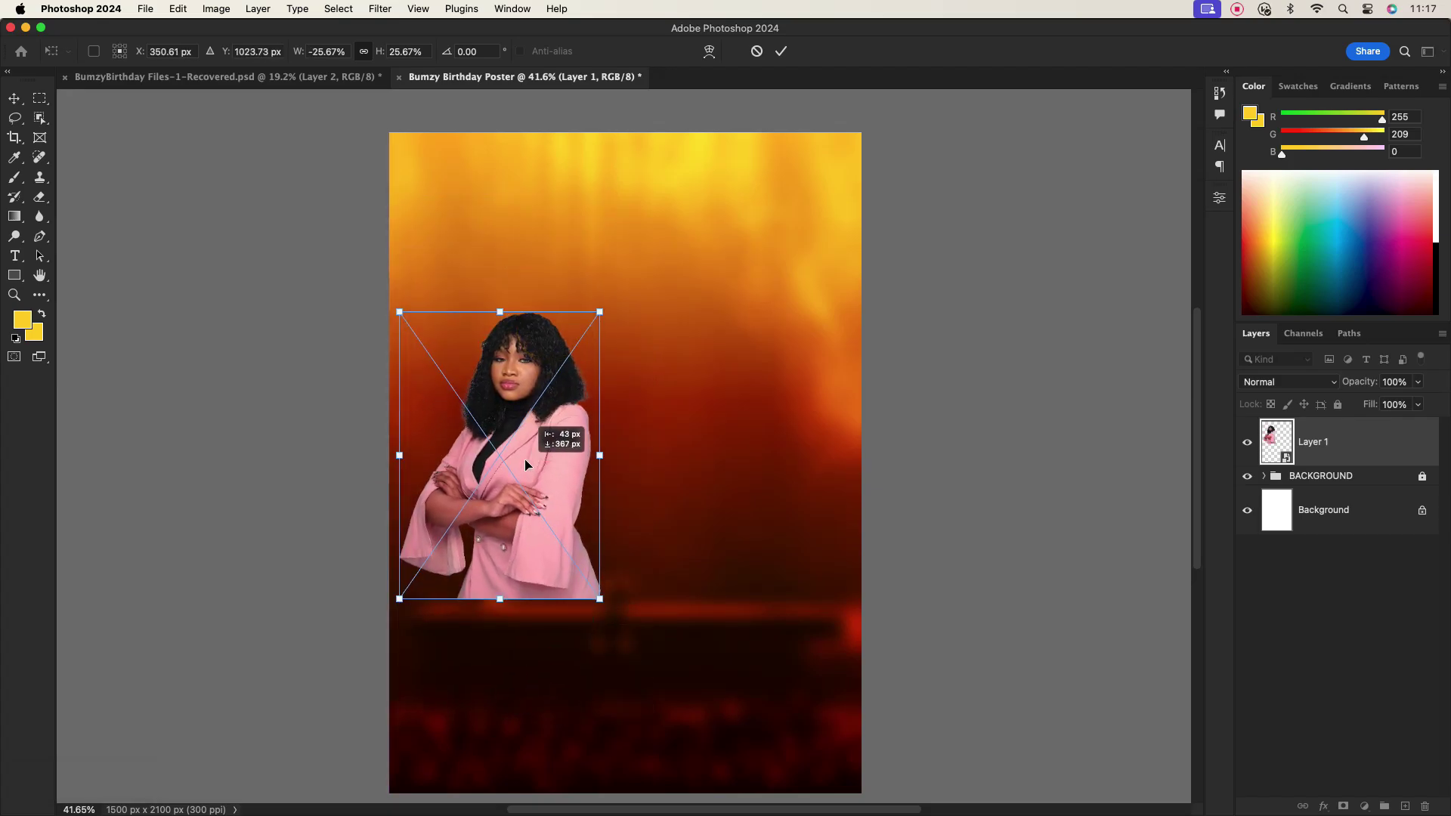
{"action": "left_click", "coordinate": [781, 51]}
Add the finger-pointing portrait from the recovered file to the poster's right side, scaled down, flipped horizontally and tilted clockwise
{"action": "left_click", "coordinate": [275, 78]}
{"action": "left_click_drag", "start_coordinate": [581, 318], "coordinate": [712, 331]}
{"action": "left_click_drag", "start_coordinate": [985, 307], "coordinate": [799, 457]}
{"action": "right_click", "coordinate": [737, 461]}
{"action": "left_click", "coordinate": [777, 789]}
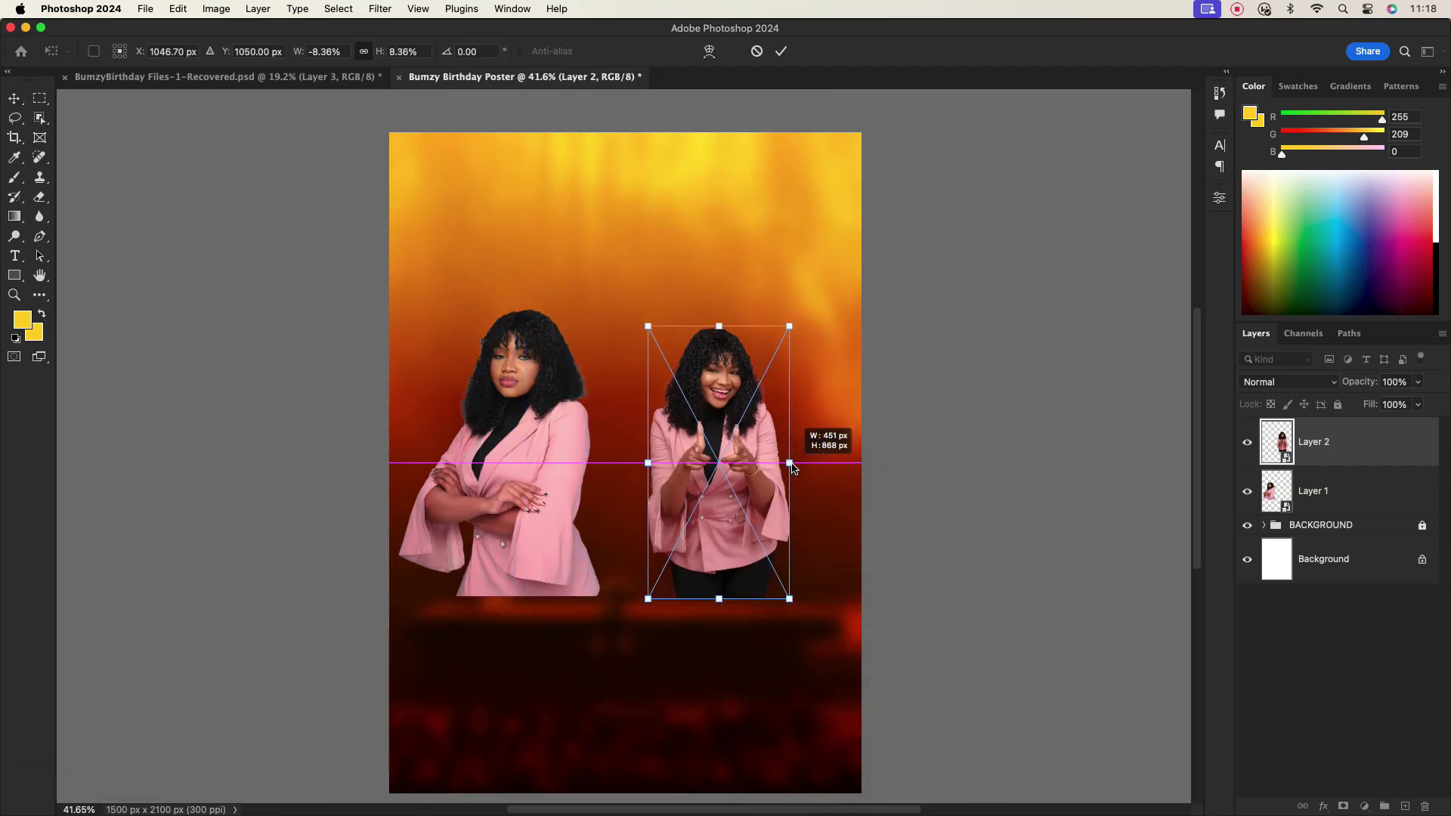
{"action": "left_click_drag", "start_coordinate": [830, 313], "coordinate": [850, 342]}
{"action": "left_click_drag", "start_coordinate": [758, 447], "coordinate": [787, 446]}
{"action": "left_click", "coordinate": [780, 51]}
Shrink the left portrait, tilt it counterclockwise and reposition it level with the right portrait
{"action": "left_click", "coordinate": [534, 396]}
{"action": "left_click_drag", "start_coordinate": [600, 452], "coordinate": [589, 452]}
{"action": "left_click_drag", "start_coordinate": [615, 311], "coordinate": [579, 291]}
{"action": "left_click_drag", "start_coordinate": [539, 426], "coordinate": [529, 455]}
{"action": "left_click", "coordinate": [780, 52]}
{"action": "left_click", "coordinate": [644, 321]}
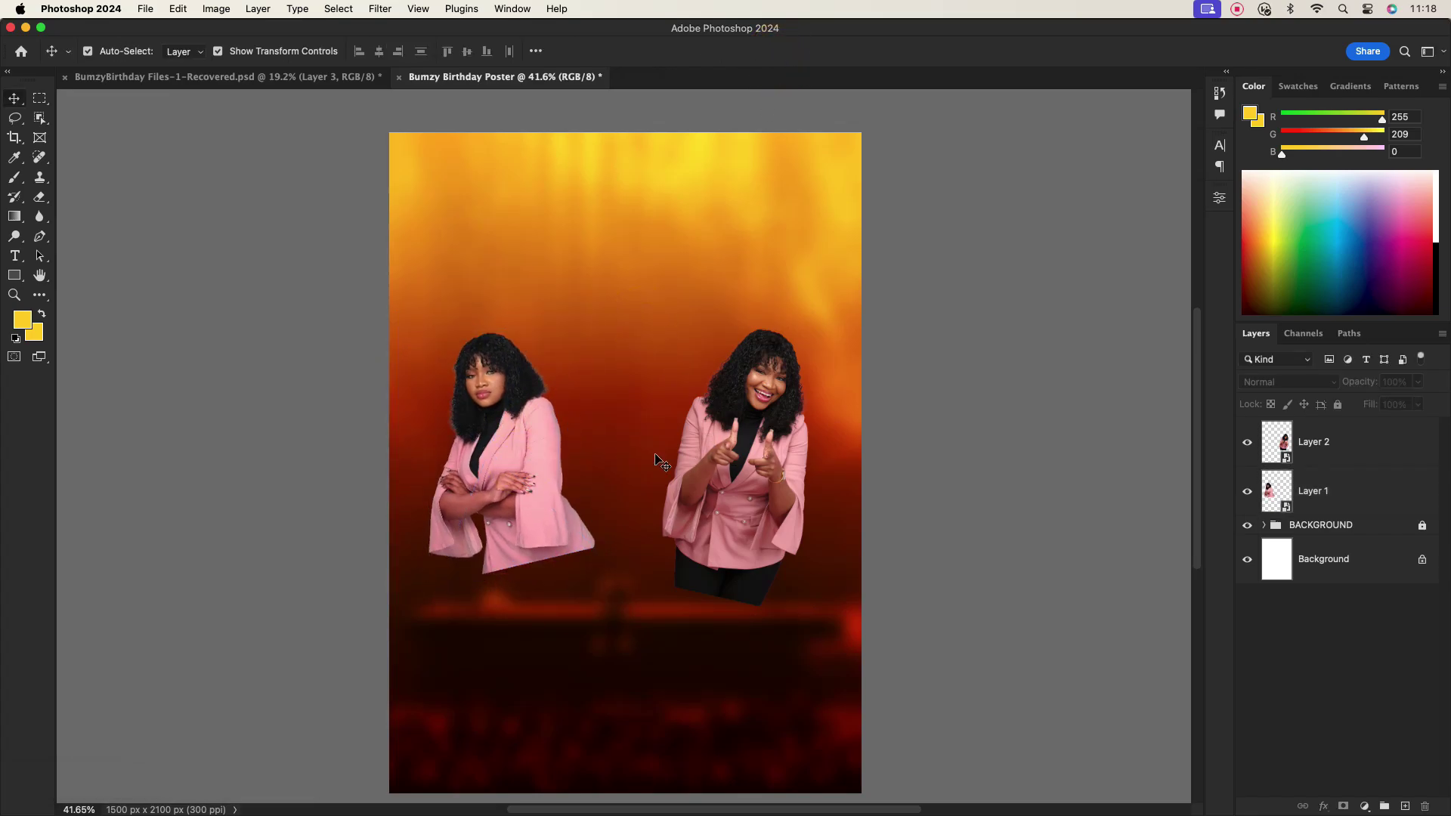
Add the smiling crossed-arms portrait from the recovered file in front of the others, scaled to 15.21% and centered at X 750 px
{"action": "left_click", "coordinate": [227, 76]}
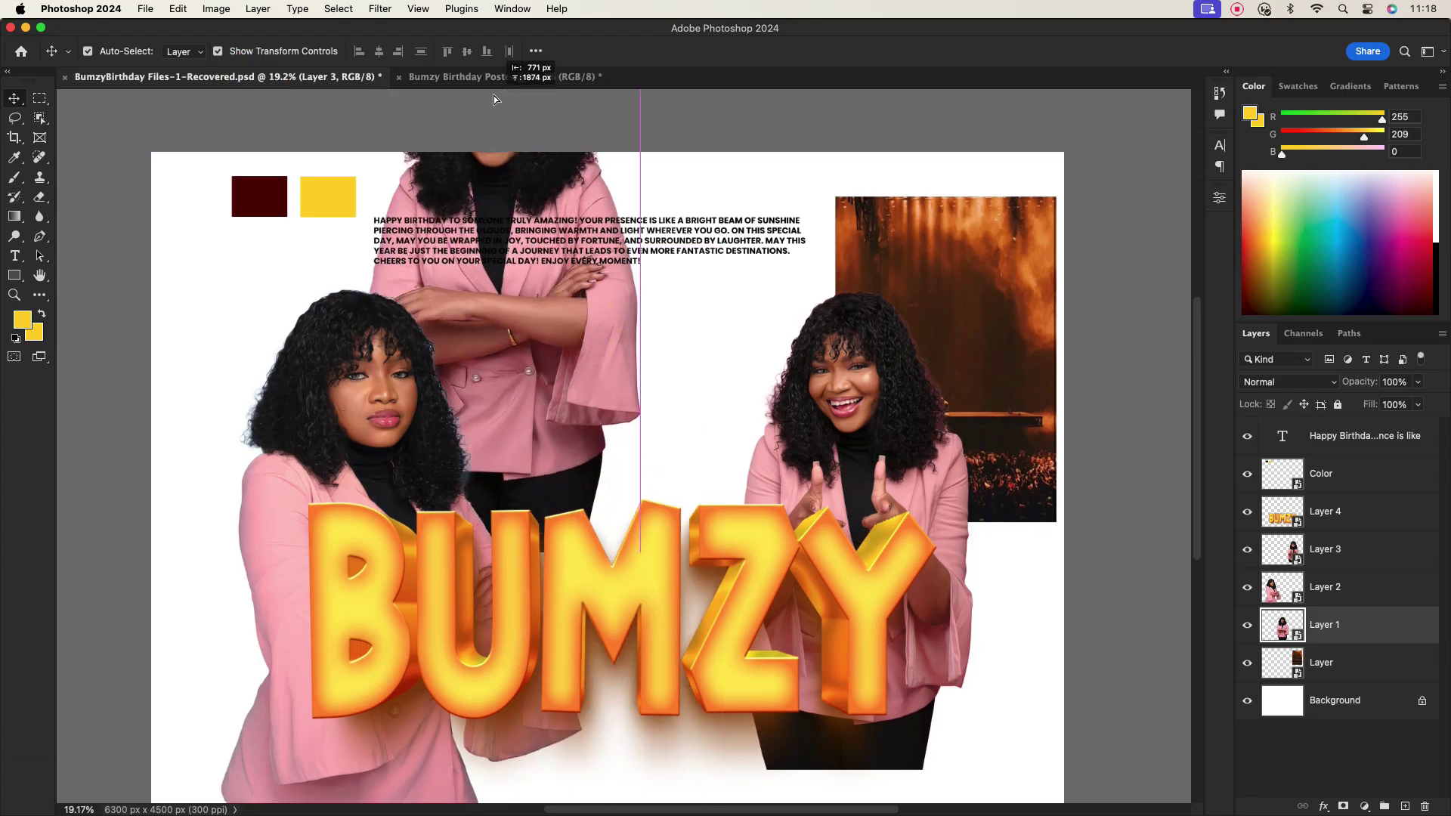
{"action": "left_click_drag", "start_coordinate": [496, 88], "coordinate": [594, 422]}
{"action": "left_click_drag", "start_coordinate": [882, 401], "coordinate": [754, 417]}
{"action": "left_click_drag", "start_coordinate": [625, 350], "coordinate": [660, 481]}
{"action": "left_click_drag", "start_coordinate": [788, 537], "coordinate": [768, 537]}
{"action": "scroll", "coordinate": [650, 541], "scroll_direction": "down", "scroll_amount": 2}
{"action": "mouse_move", "coordinate": [647, 571]}
{"action": "left_mouse_down"}
{"action": "mouse_move", "coordinate": [647, 533]}
{"action": "mouse_move", "coordinate": [653, 548]}
{"action": "left_mouse_up"}
{"action": "left_click_drag", "start_coordinate": [758, 509], "coordinate": [678, 526]}
{"action": "scroll", "coordinate": [650, 487], "scroll_direction": "up", "scroll_amount": 5}
{"action": "scroll", "coordinate": [680, 495], "scroll_direction": "down", "scroll_amount": 1}
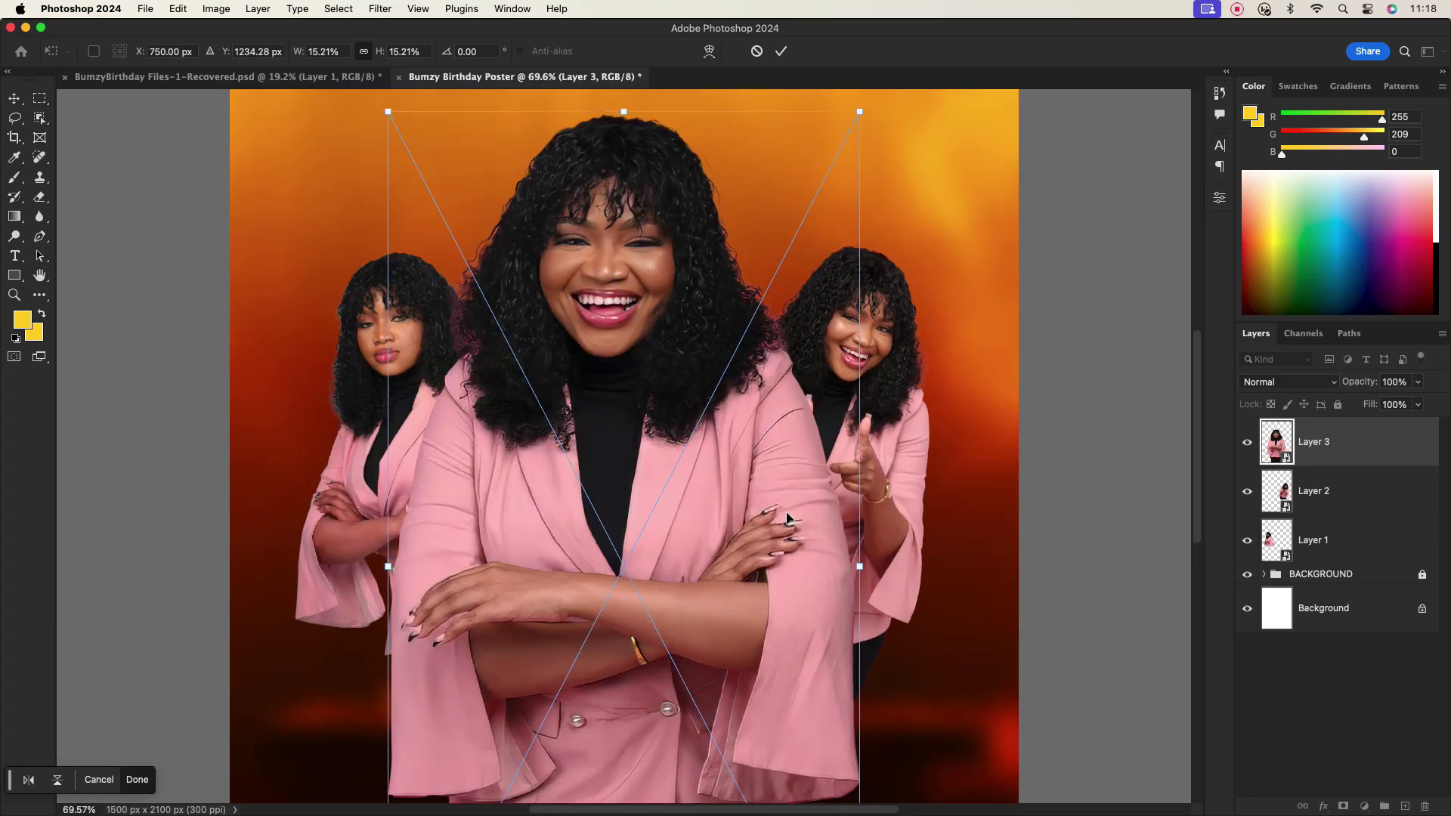
{"action": "left_click", "coordinate": [790, 49]}
Tilt the left portrait slightly further counterclockwise and scale it to 22.59%
{"action": "left_click", "coordinate": [352, 329]}
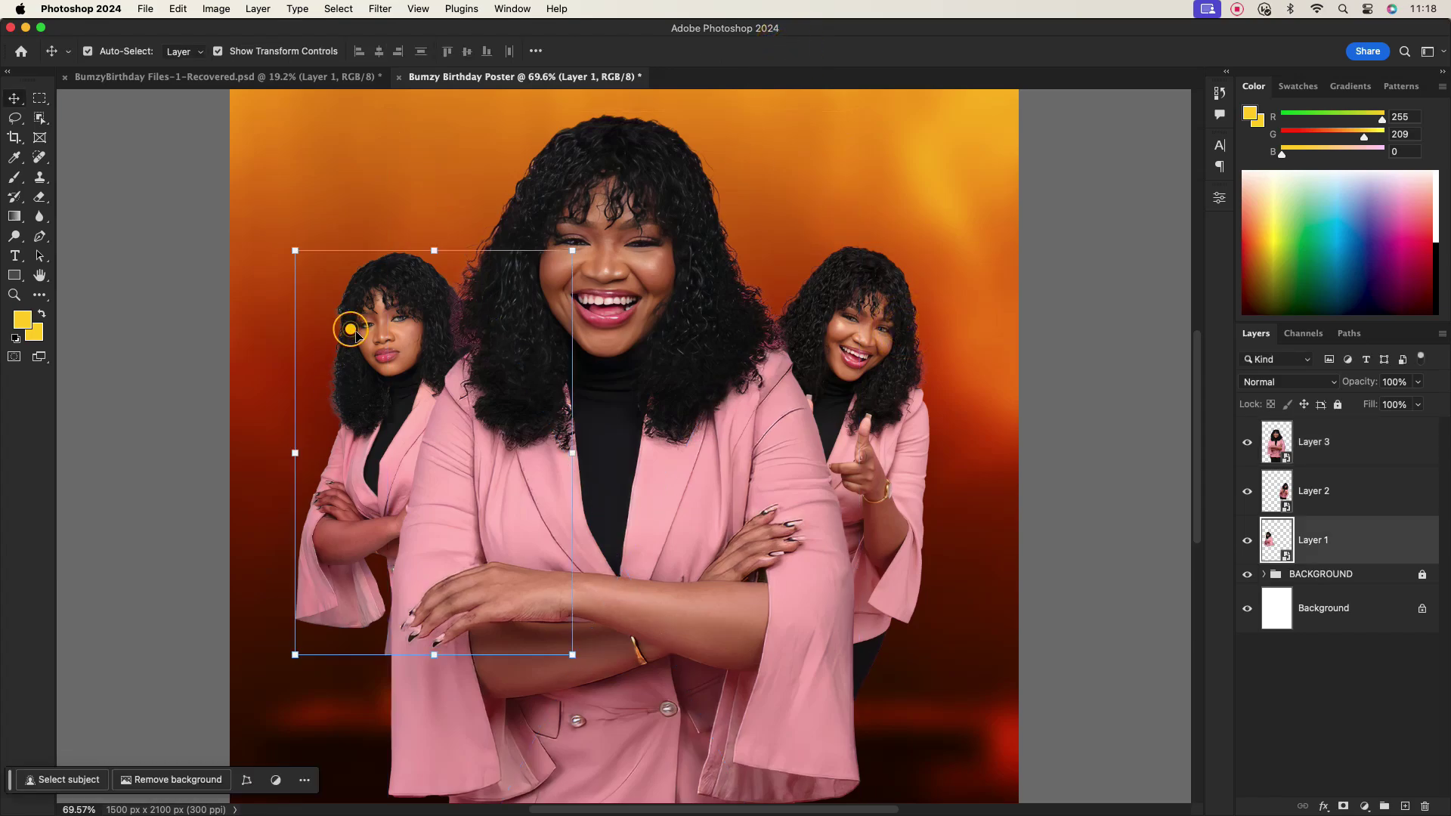
{"action": "left_click_drag", "start_coordinate": [550, 242], "coordinate": [222, 323]}
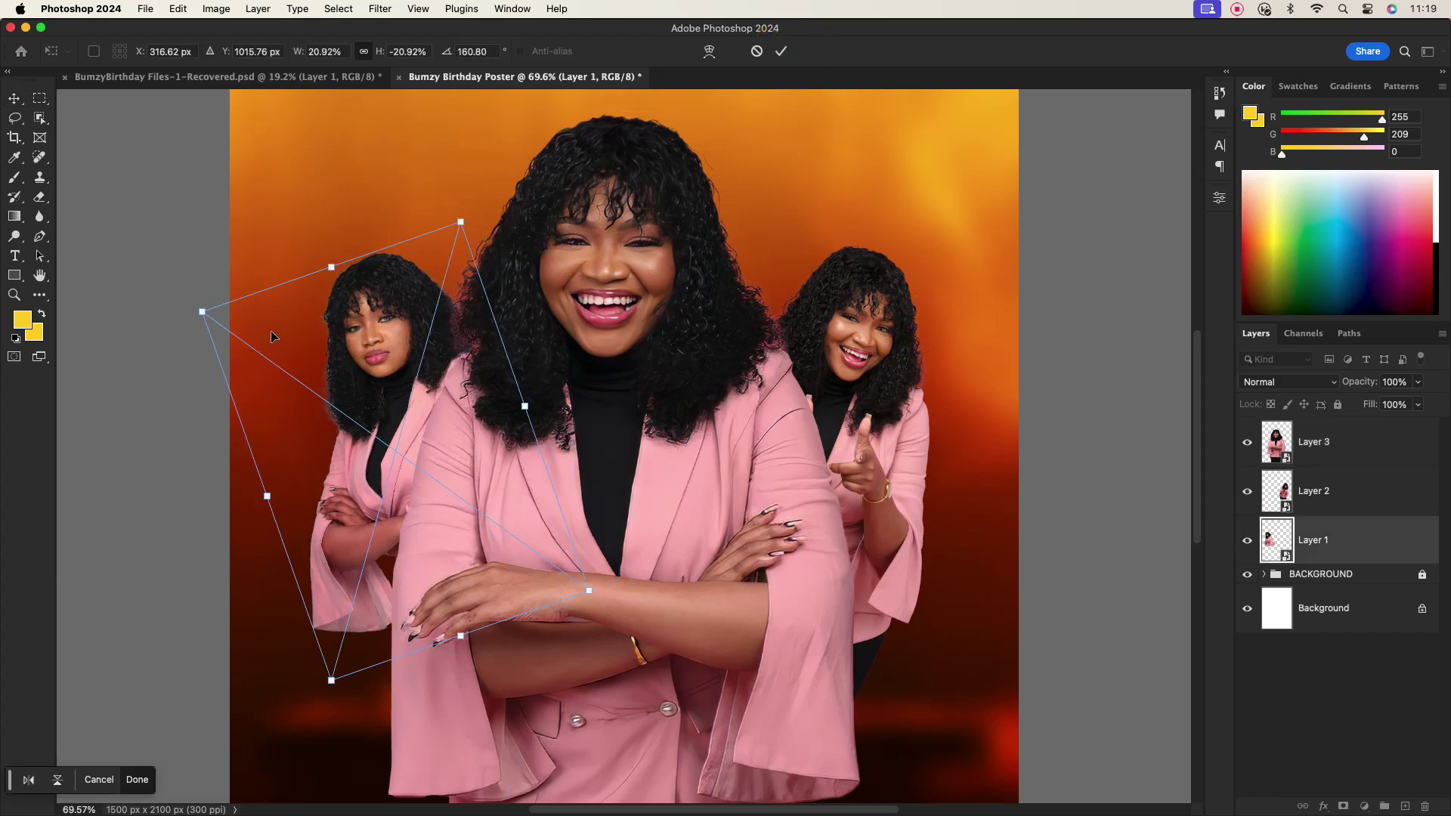
{"action": "left_click_drag", "start_coordinate": [338, 277], "coordinate": [323, 239]}
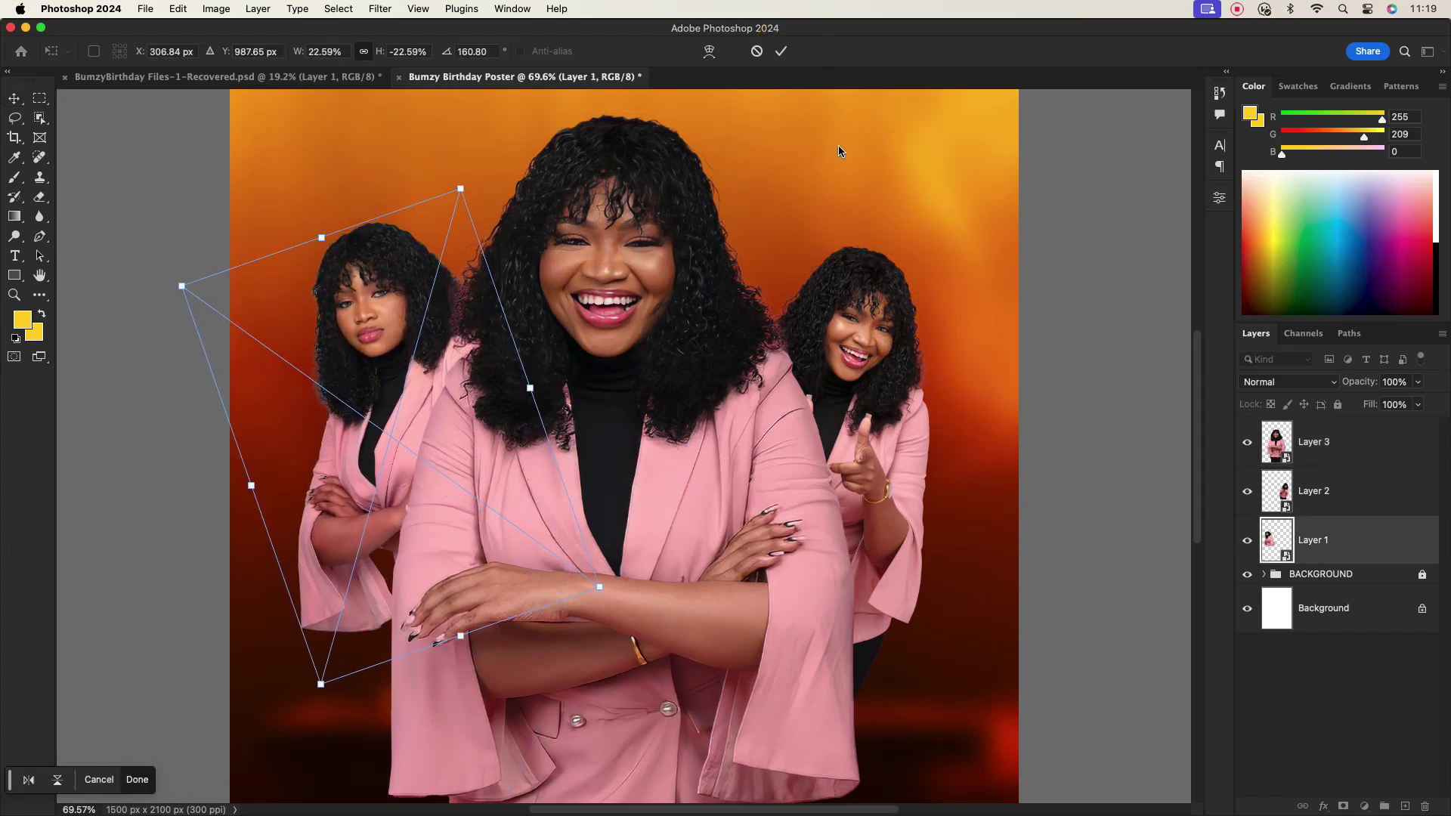
{"action": "left_click", "coordinate": [781, 50]}
Scale the right portrait on Layer 2 to 8.93% so it matches the left portrait's height
{"action": "left_click", "coordinate": [881, 306]}
{"action": "left_click_drag", "start_coordinate": [935, 478], "coordinate": [908, 500]}
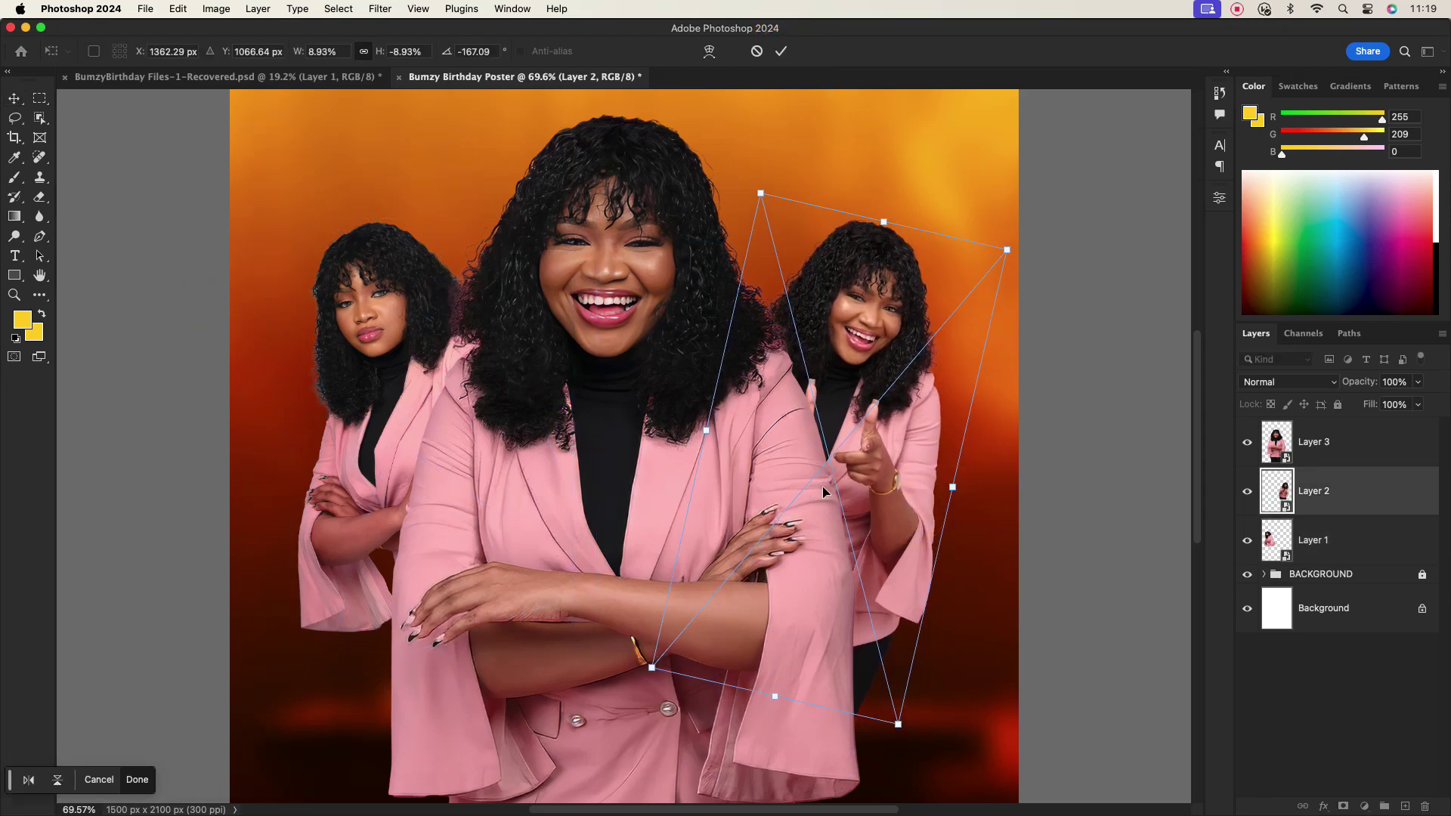
{"action": "left_click", "coordinate": [783, 56]}
{"action": "scroll", "coordinate": [750, 385], "scroll_direction": "down", "scroll_amount": 1}
{"action": "left_click", "coordinate": [641, 432]}
{"action": "scroll", "coordinate": [645, 427], "scroll_direction": "down", "scroll_amount": 2}
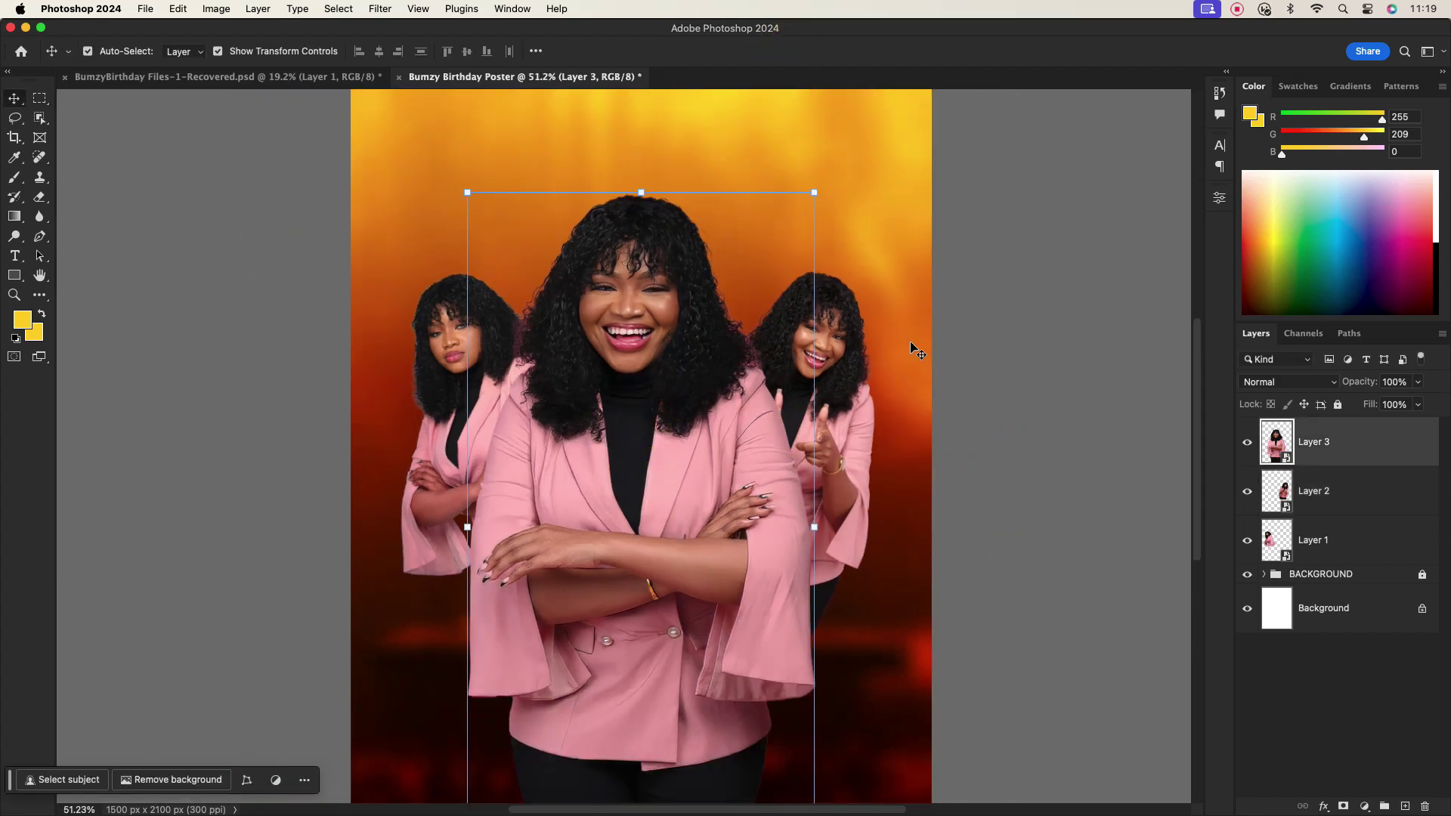
{"action": "left_click", "coordinate": [985, 350]}
{"action": "scroll", "coordinate": [786, 514], "scroll_direction": "down", "scroll_amount": 2}
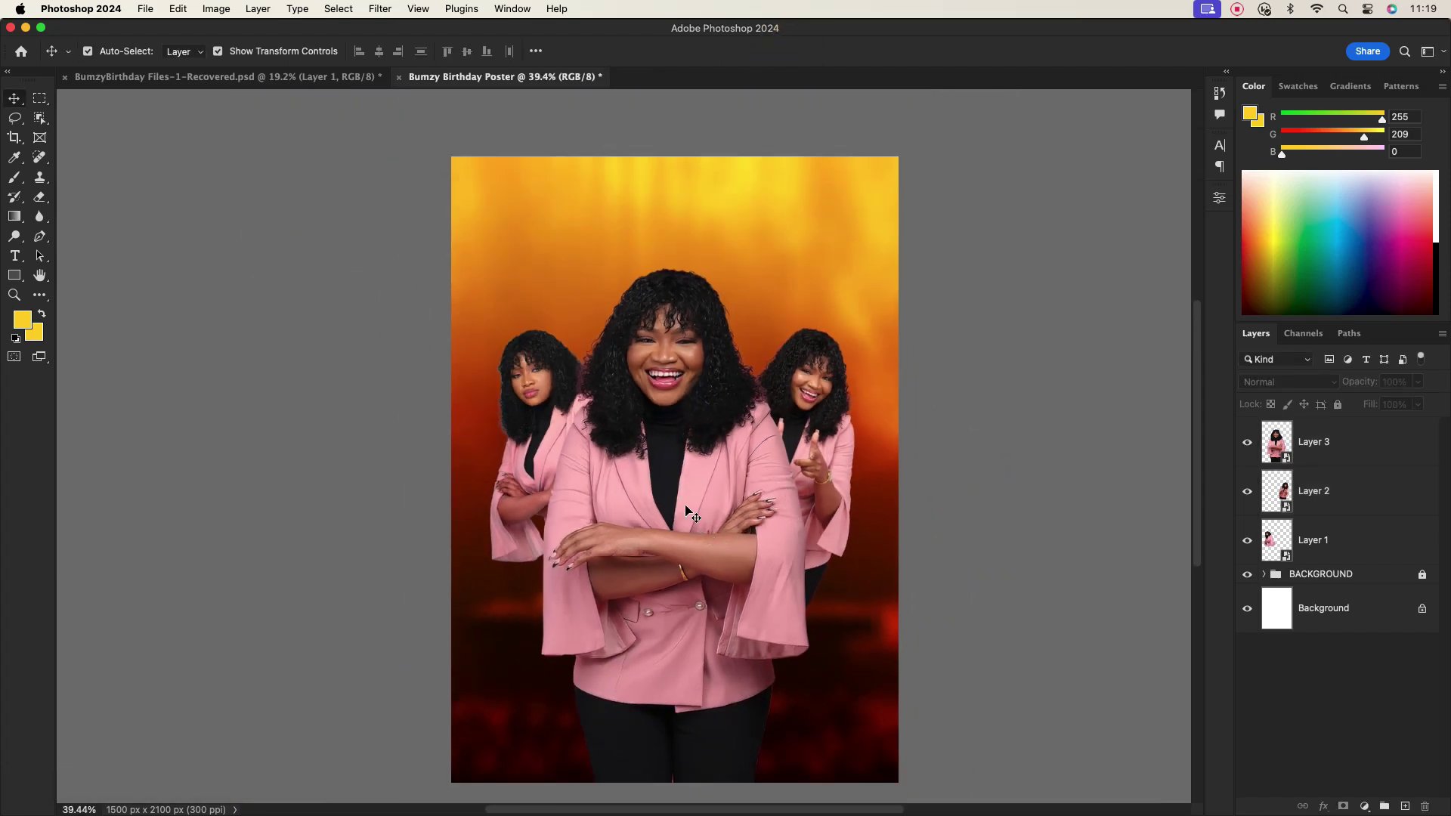
Open the center portrait on Layer 3 in the Camera Raw Filter and set Contrast +17, Shadows +25 and Whites +37
{"action": "left_click", "coordinate": [690, 518]}
{"action": "scroll", "coordinate": [703, 484], "scroll_direction": "up", "scroll_amount": 5}
{"action": "scroll", "coordinate": [655, 412], "scroll_direction": "down", "scroll_amount": 2}
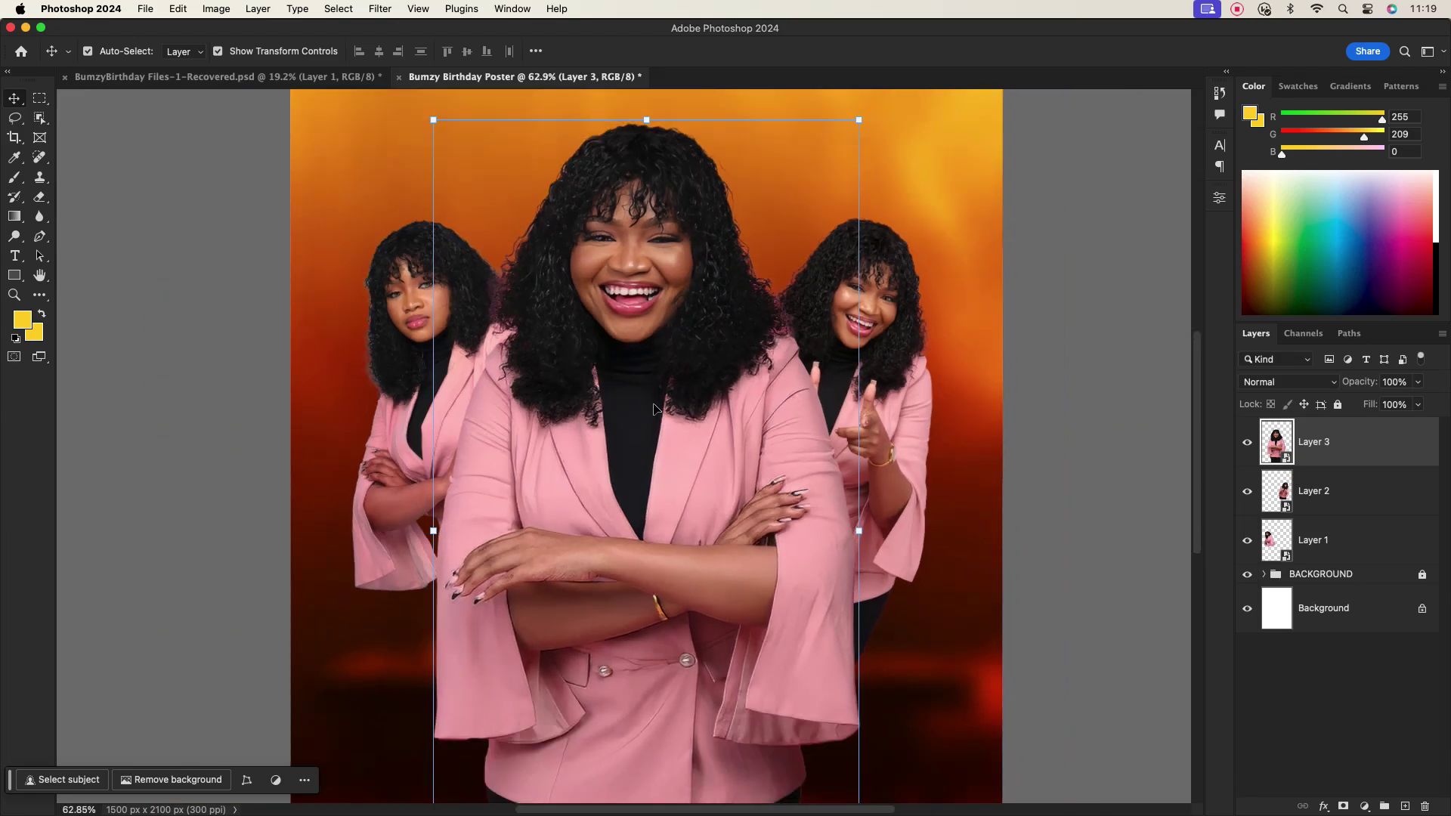
{"action": "left_click", "coordinate": [1322, 445]}
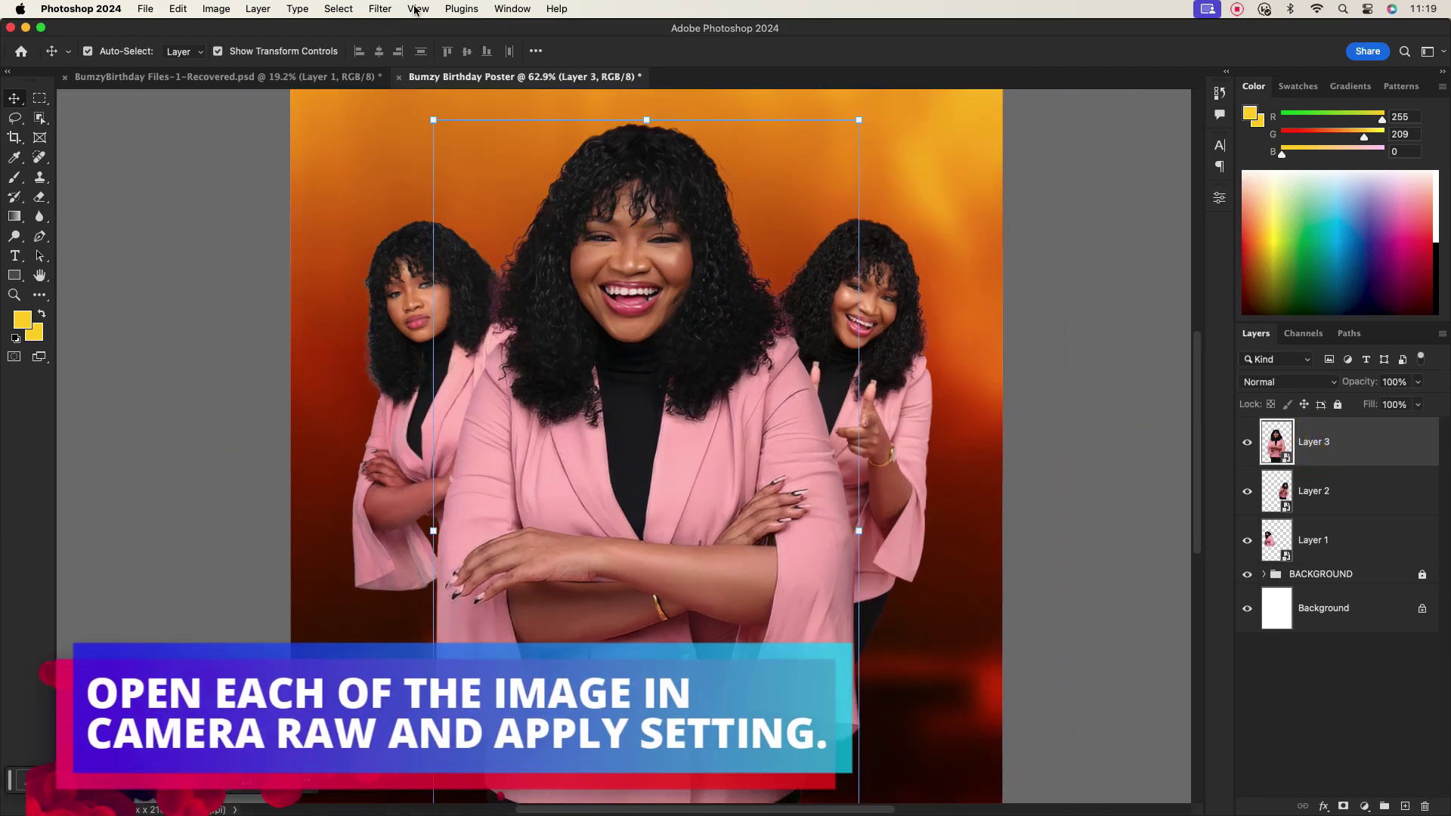
{"action": "left_click", "coordinate": [380, 8]}
{"action": "left_click", "coordinate": [415, 123]}
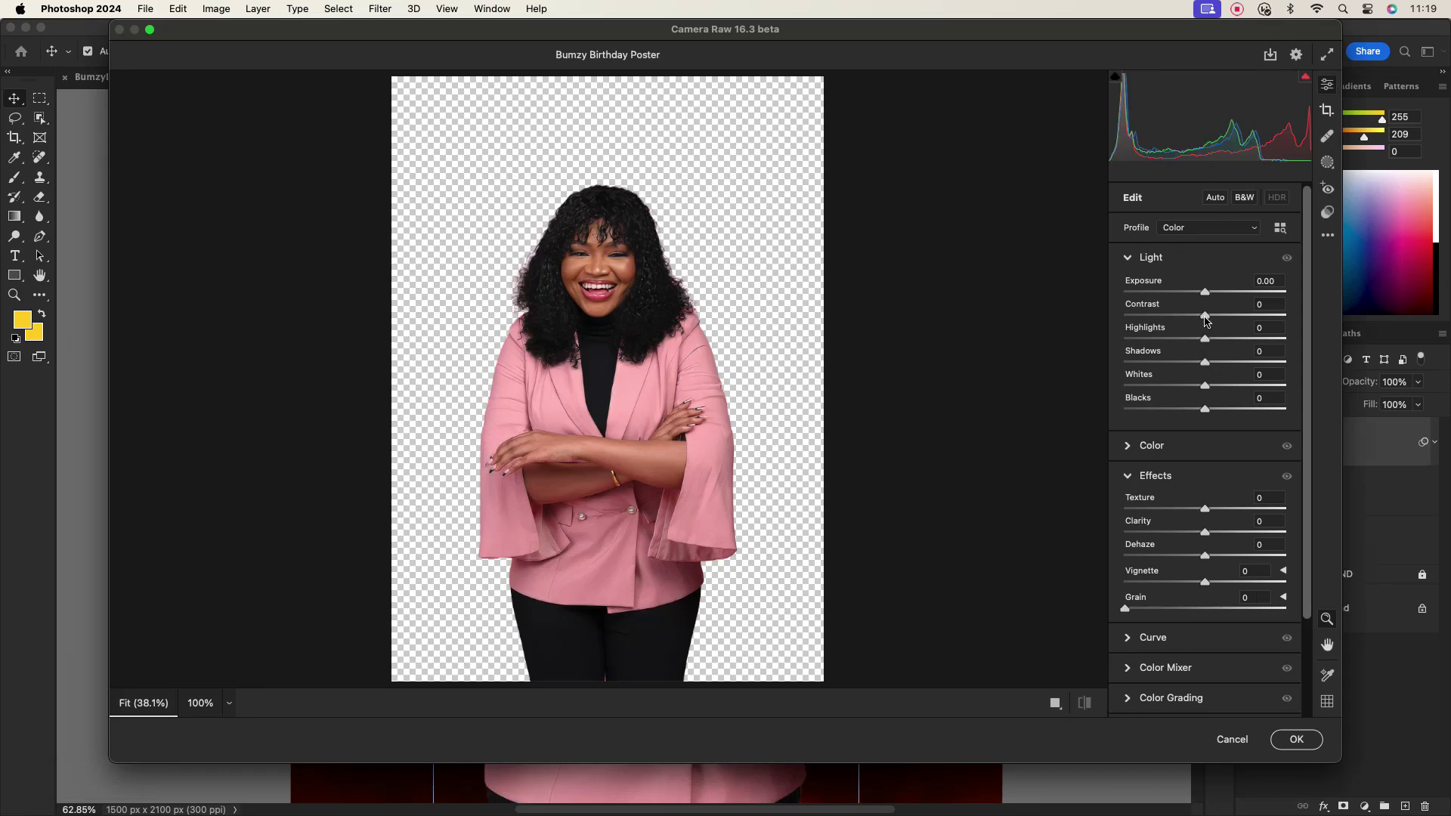
{"action": "left_click_drag", "start_coordinate": [1205, 318], "coordinate": [1236, 385]}
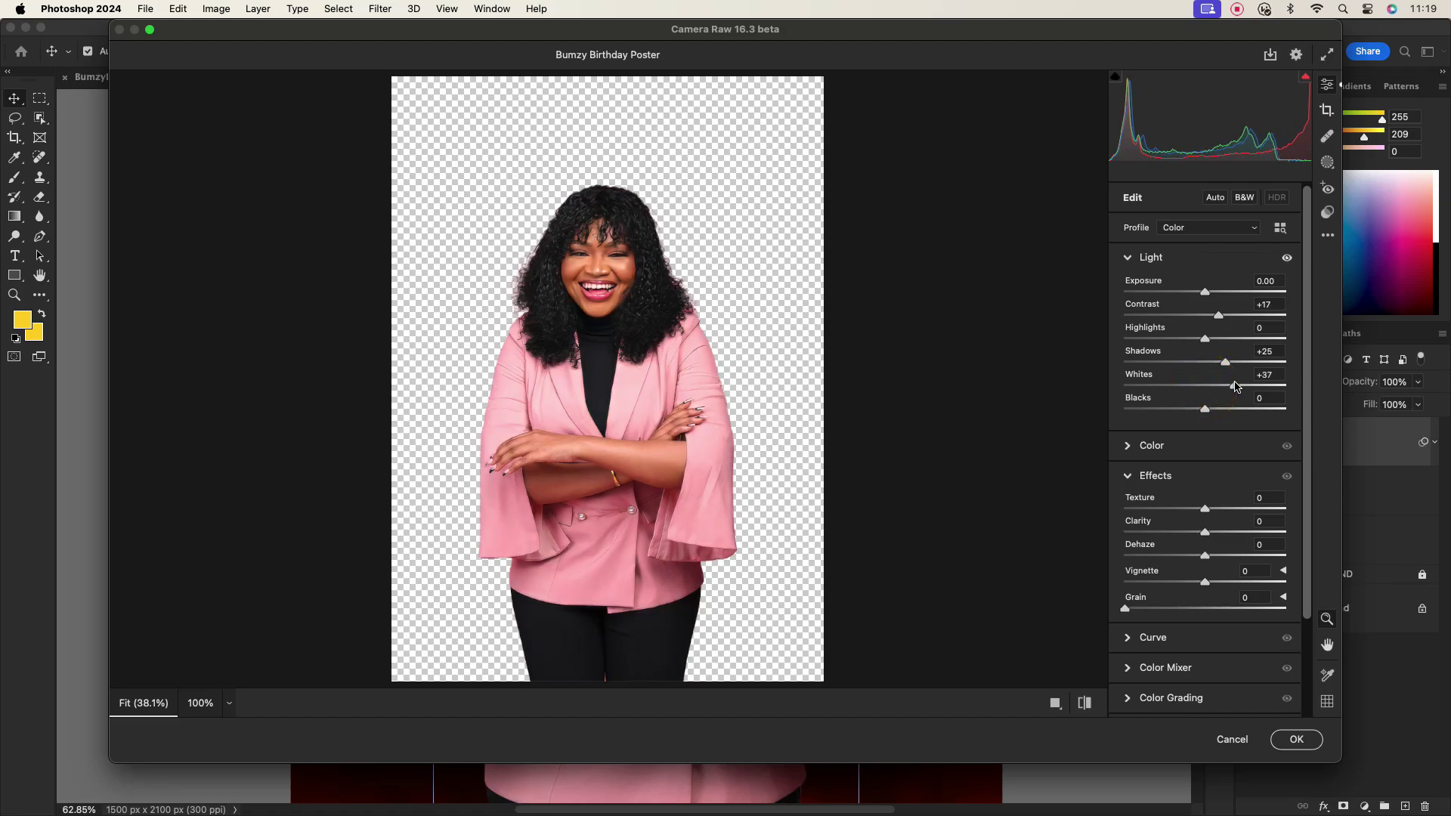
{"action": "left_click", "coordinate": [1129, 259]}
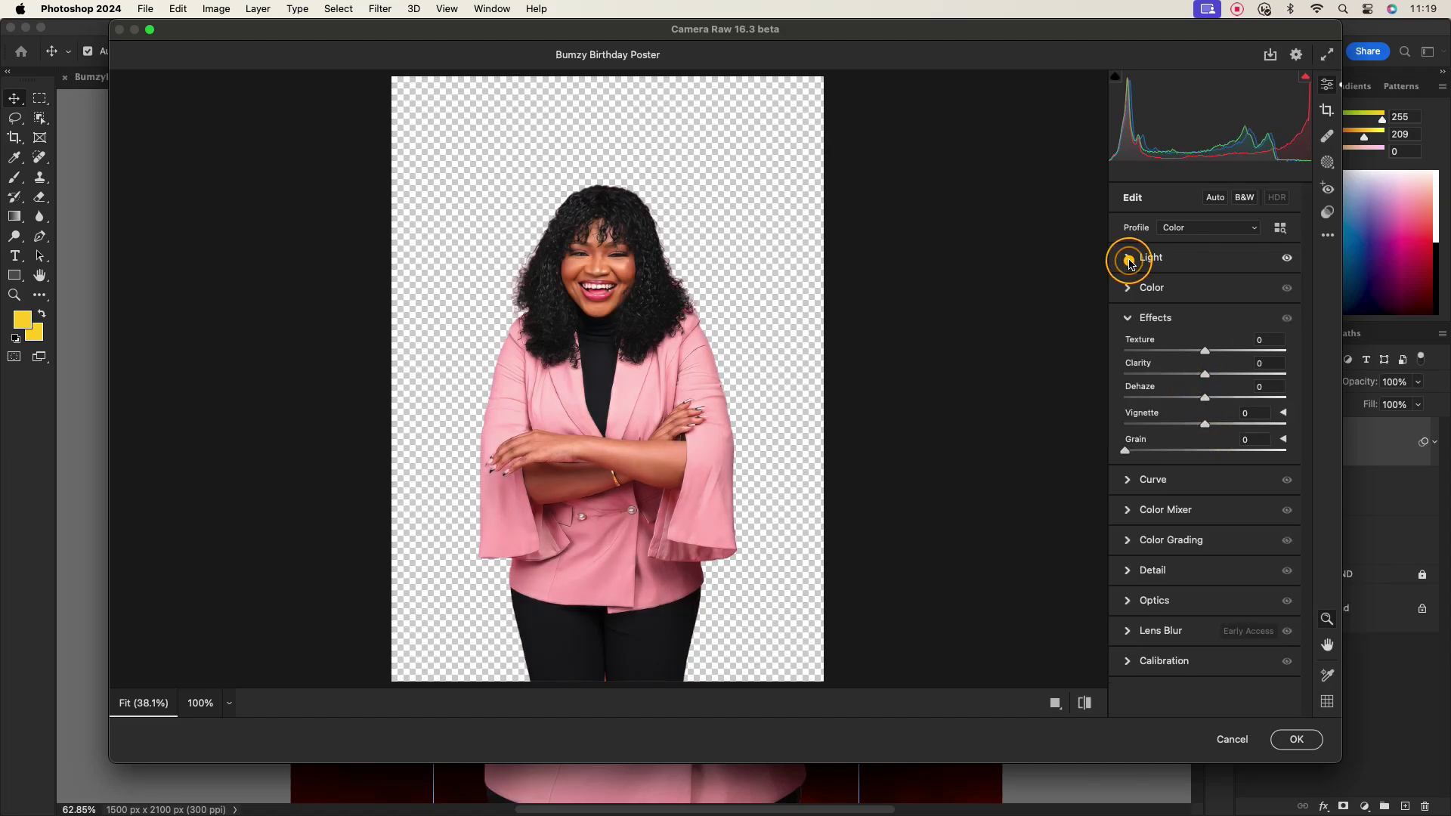
Set the center portrait's Texture to +25, Clarity to +27 and Noise Reduction to 23, and apply the Camera Raw Filter
{"action": "left_click_drag", "start_coordinate": [1206, 375], "coordinate": [1230, 374]}
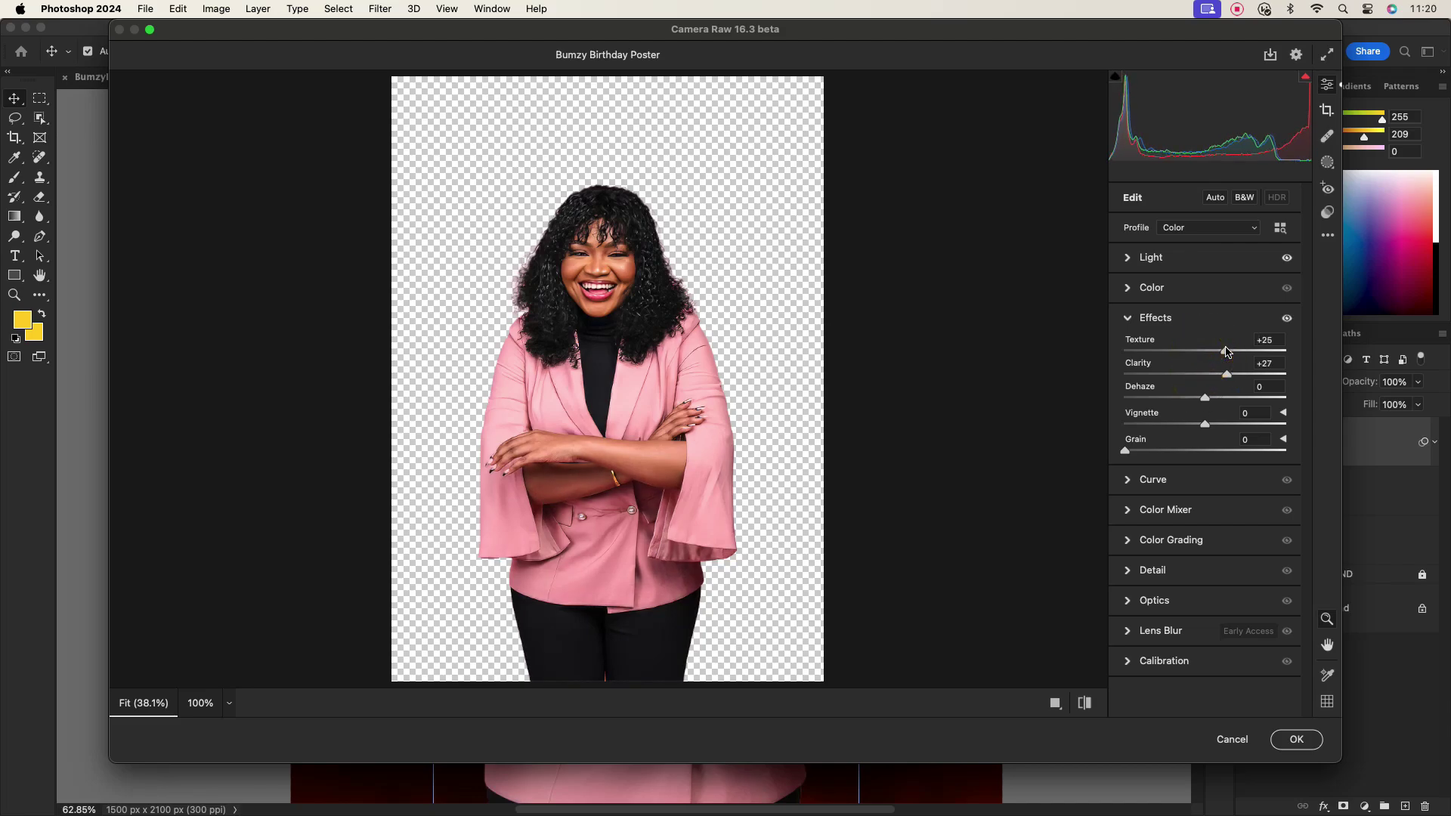
{"action": "left_click", "coordinate": [1129, 571]}
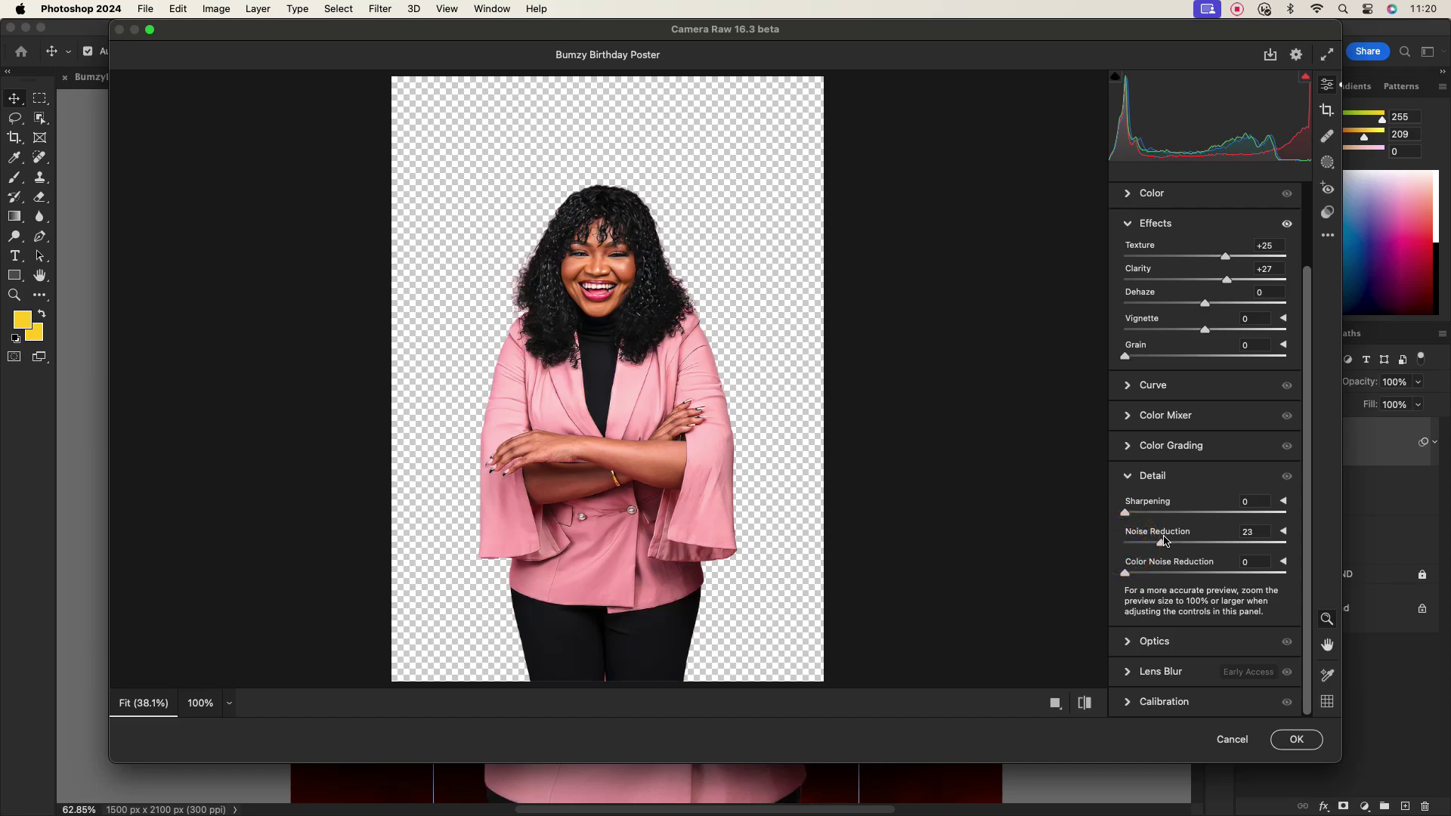
{"action": "left_click", "coordinate": [1129, 478]}
{"action": "left_click", "coordinate": [1133, 258]}
{"action": "left_click", "coordinate": [1132, 257]}
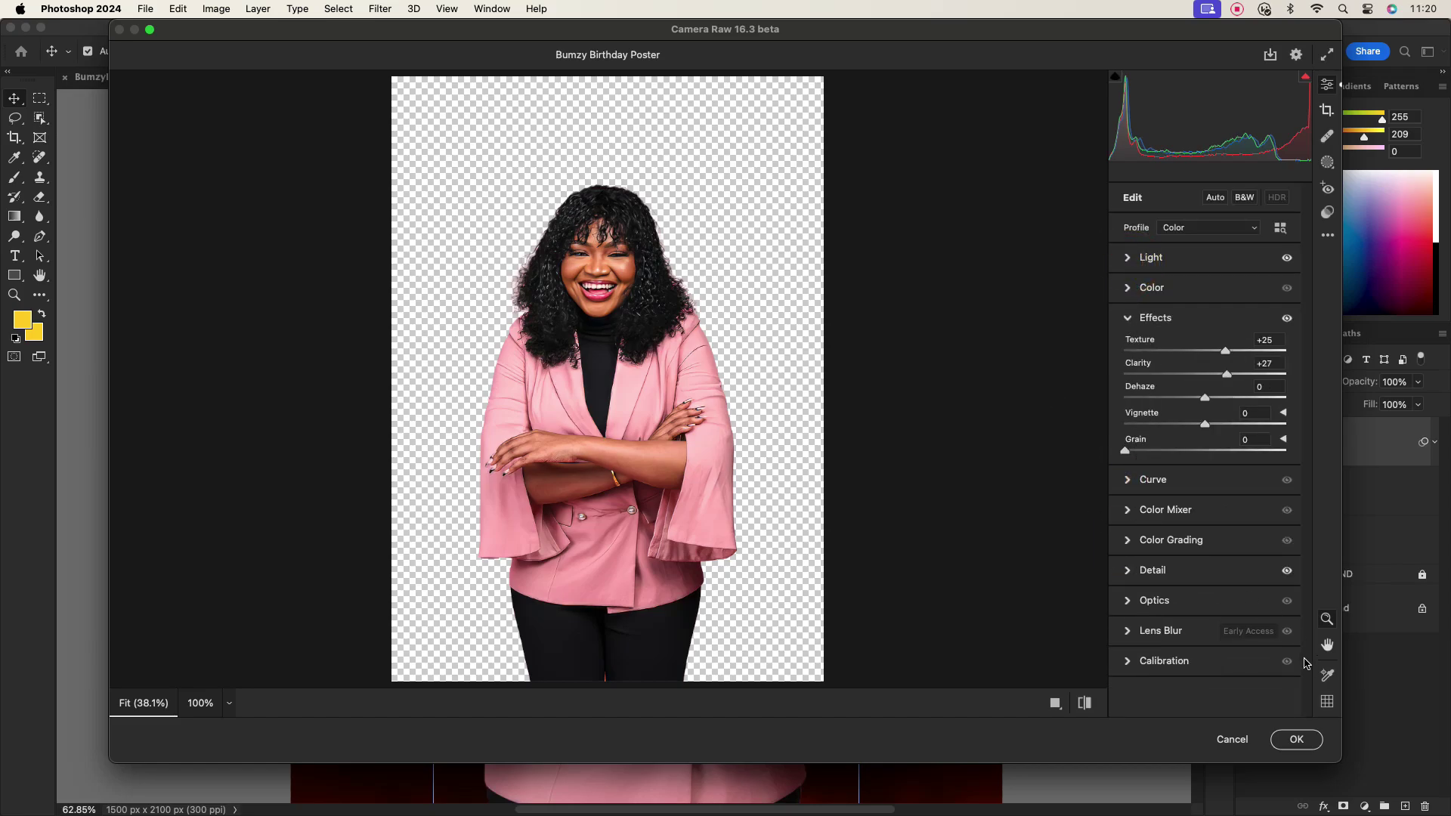
{"action": "left_click", "coordinate": [1296, 741]}
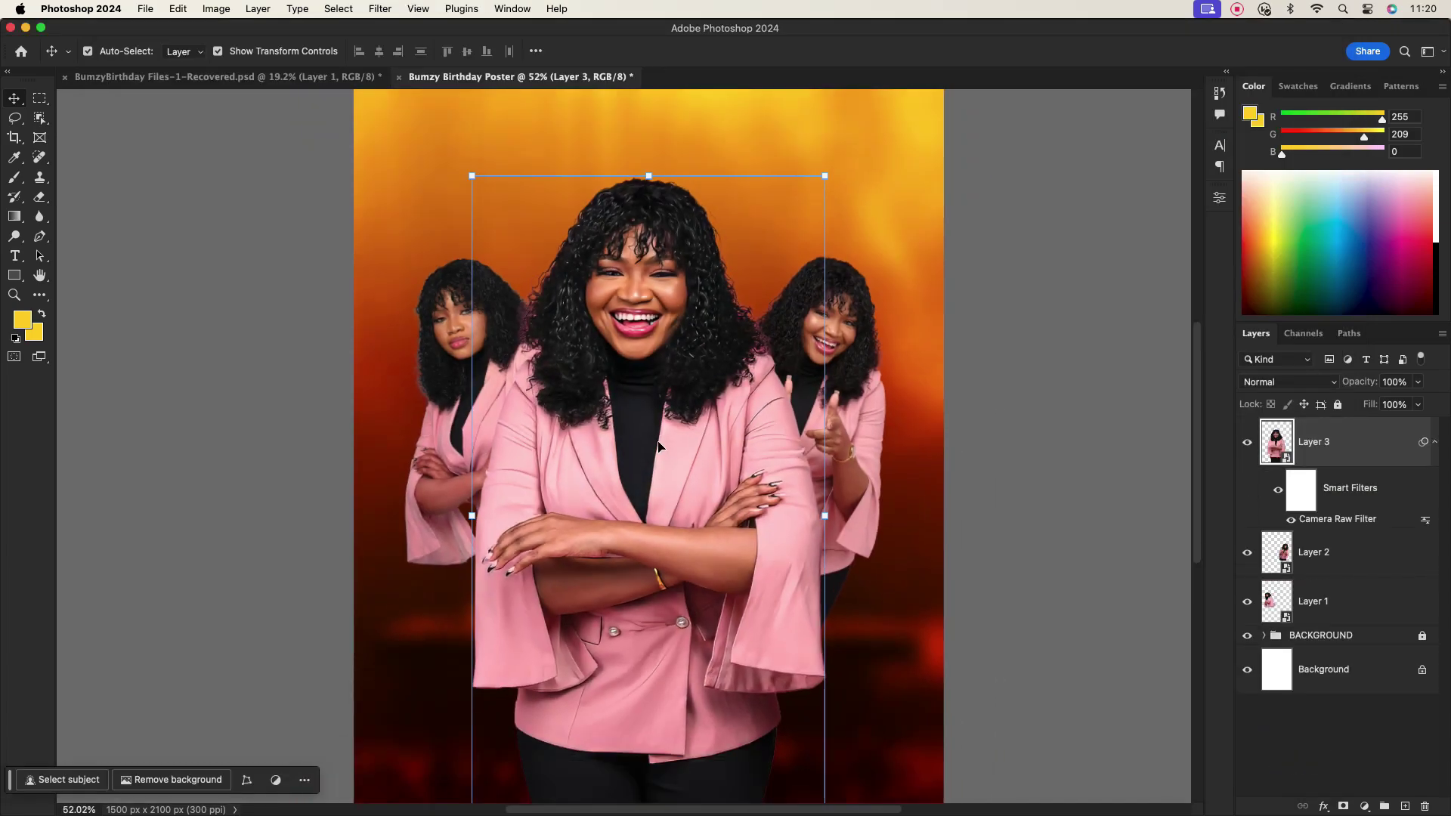
Open the right portrait on Layer 2 in the Camera Raw Filter and set Texture +26, Clarity +32 and Dehaze -11
{"action": "left_click", "coordinate": [820, 344]}
{"action": "left_click", "coordinate": [382, 9]}
{"action": "left_click", "coordinate": [415, 32]}
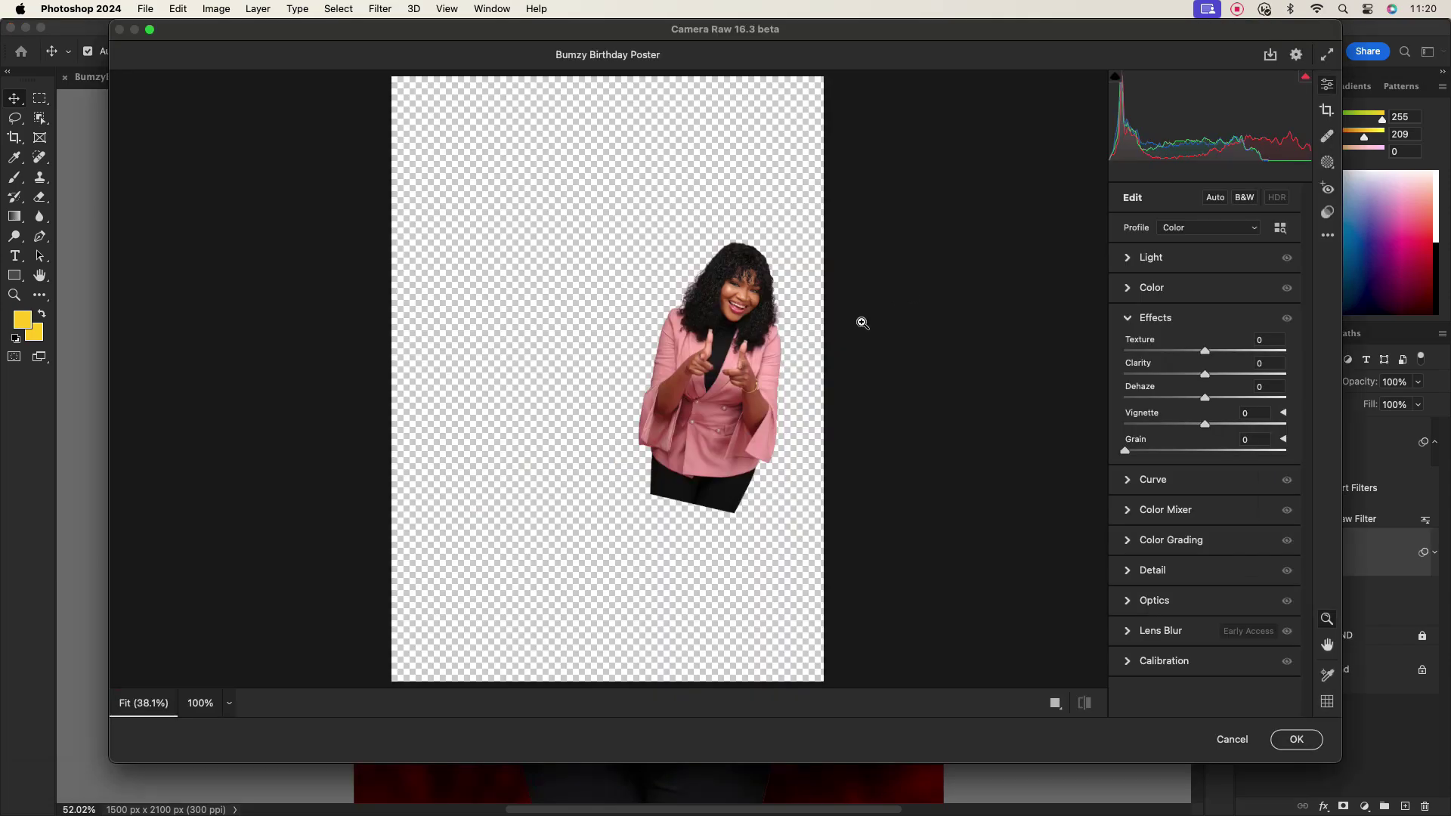
{"action": "left_click", "coordinate": [742, 310]}
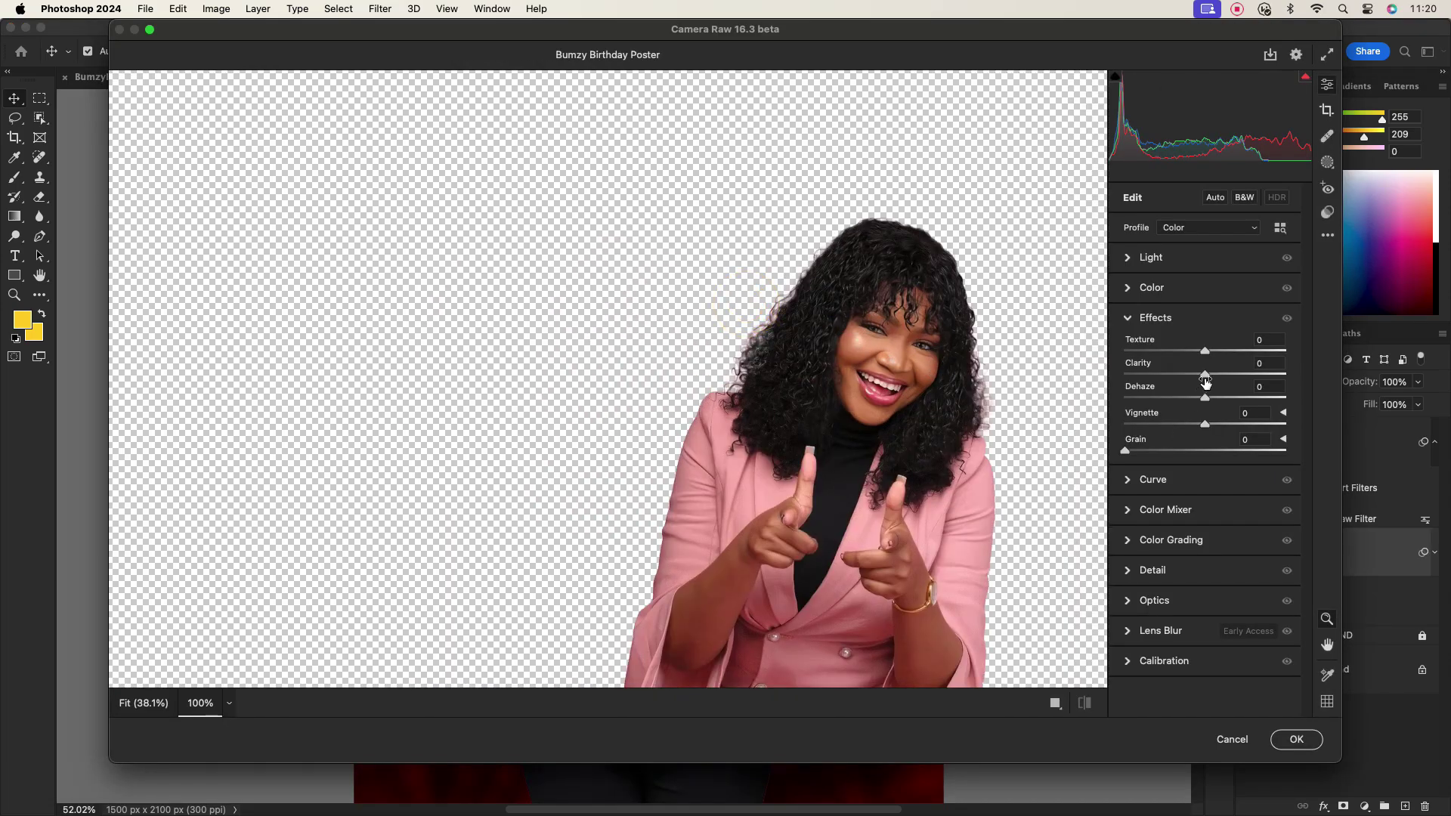
{"action": "mouse_move", "coordinate": [1206, 378]}
{"action": "left_mouse_down"}
{"action": "mouse_move", "coordinate": [1230, 374]}
{"action": "mouse_move", "coordinate": [1198, 401]}
{"action": "mouse_move", "coordinate": [1207, 350]}
{"action": "mouse_move", "coordinate": [1229, 350]}
{"action": "mouse_move", "coordinate": [1220, 314]}
{"action": "mouse_move", "coordinate": [1226, 387]}
{"action": "left_mouse_up"}
Adjust the right portrait's Light settings, add noise reduction, and apply the Camera Raw Filter
{"action": "left_click", "coordinate": [1129, 260]}
{"action": "left_click", "coordinate": [1127, 257]}
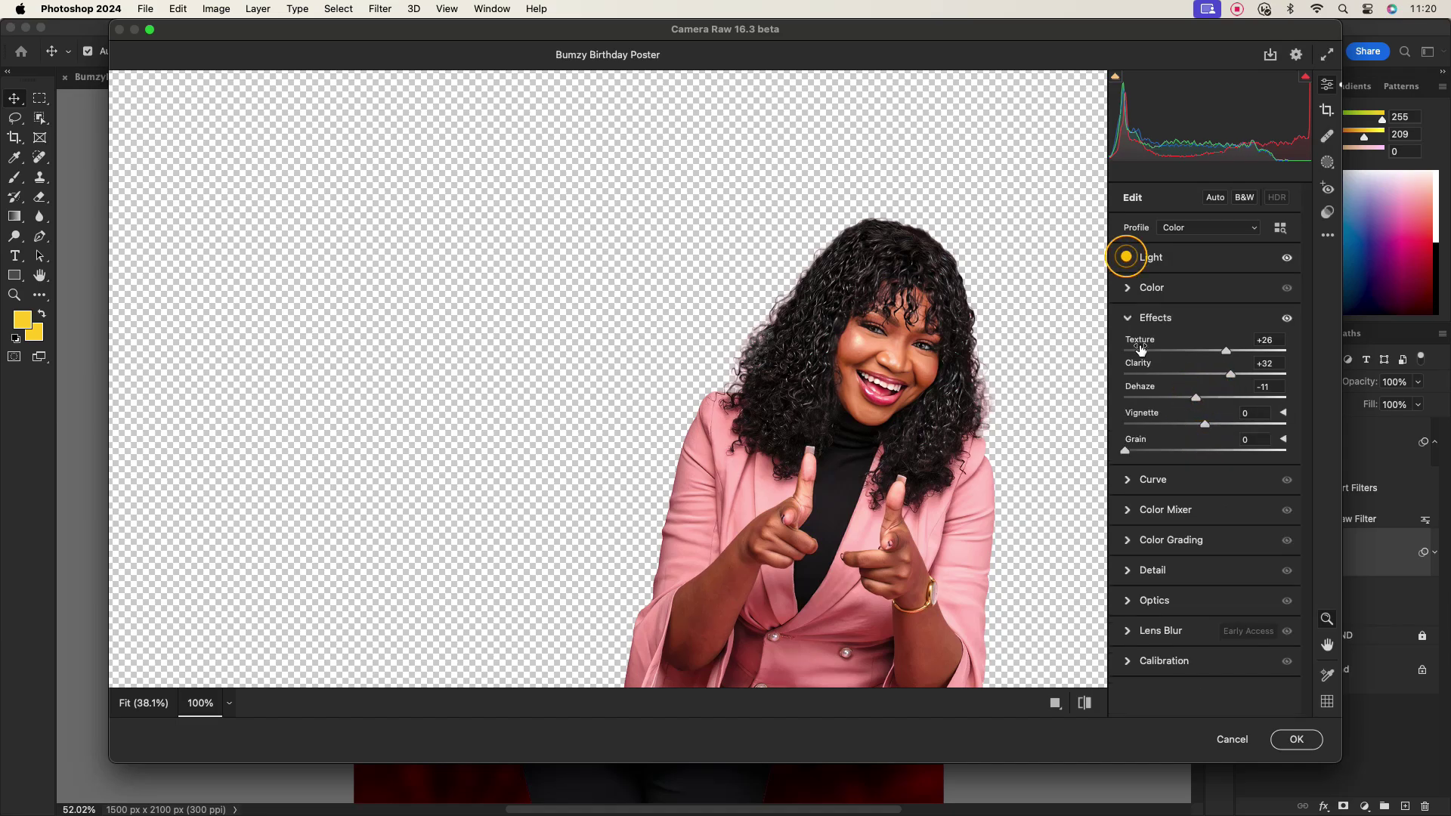
{"action": "left_click", "coordinate": [1127, 579]}
{"action": "left_click_drag", "start_coordinate": [1164, 632], "coordinate": [1172, 631]}
{"action": "left_click", "coordinate": [1296, 740]}
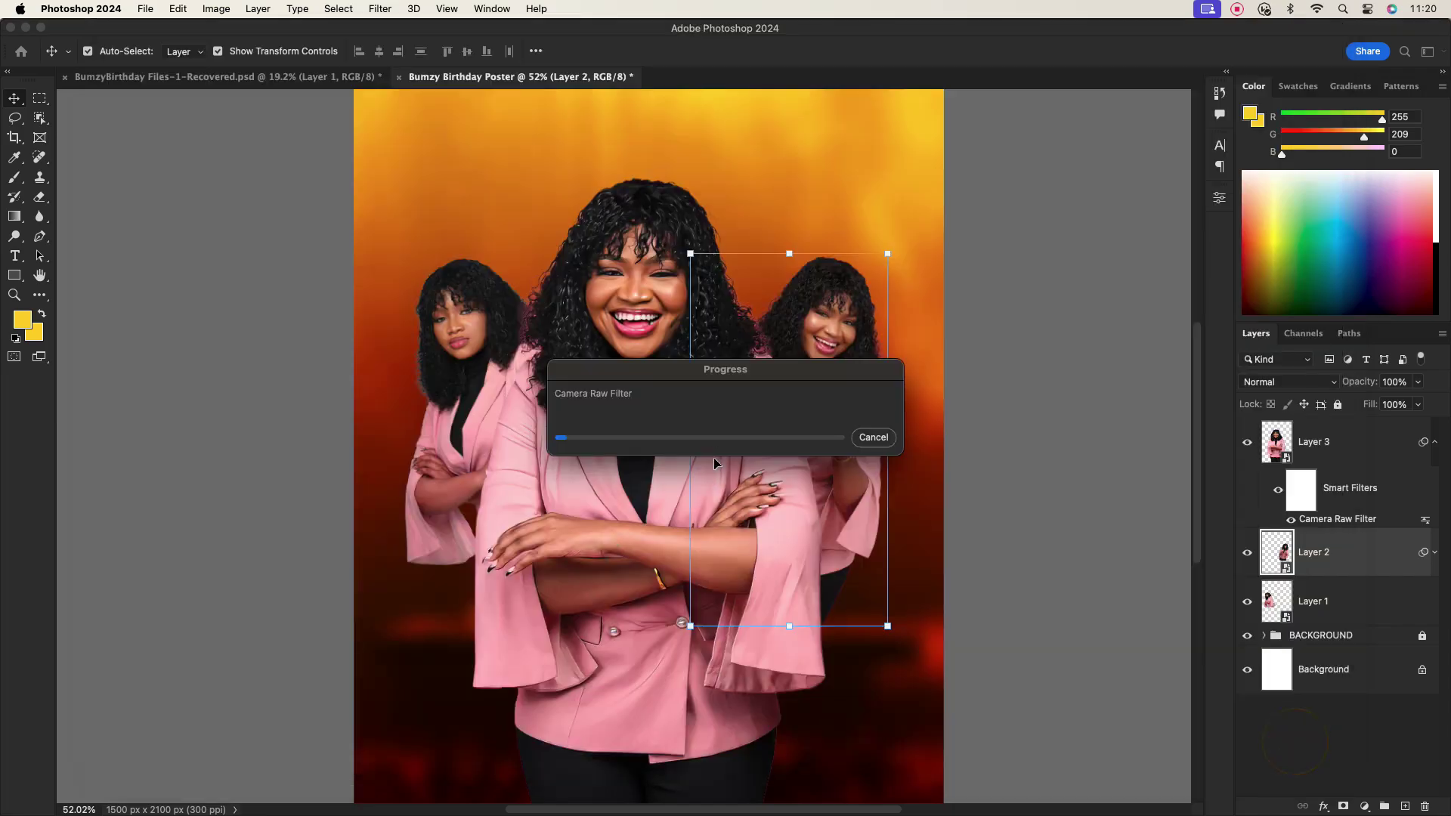
Open the left portrait on Layer 1 in the Camera Raw Filter and set Texture +28 and Clarity +24
{"action": "left_click", "coordinate": [454, 315]}
{"action": "left_click", "coordinate": [380, 8]}
{"action": "left_click", "coordinate": [401, 58]}
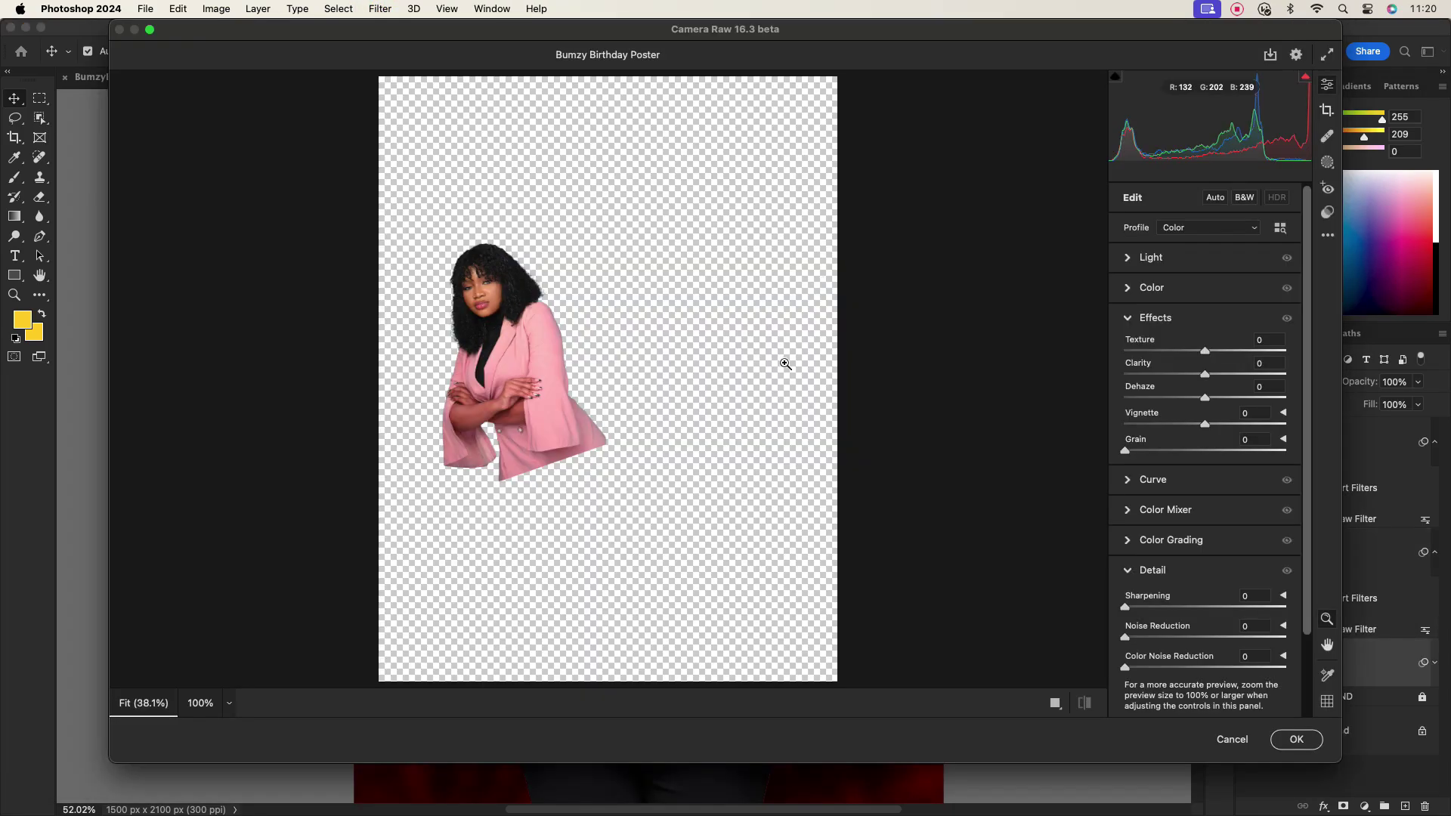
{"action": "left_click", "coordinate": [523, 323]}
{"action": "left_click_drag", "start_coordinate": [1207, 378], "coordinate": [1231, 356]}
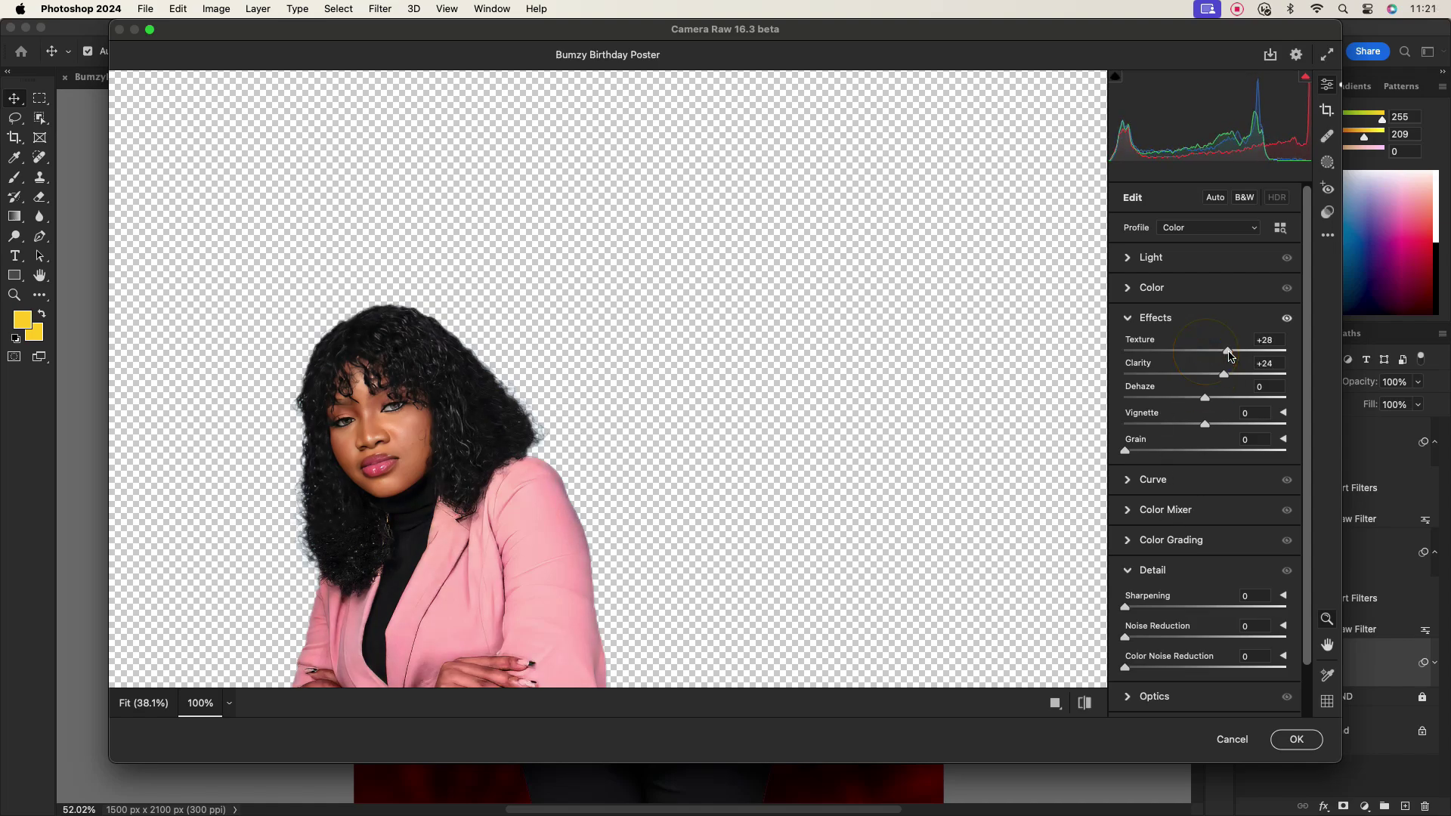
Set the left portrait's Contrast to +32, Shadows to +30, Whites to +32 and Noise Reduction to 32, and apply the filter
{"action": "left_click", "coordinate": [1129, 259]}
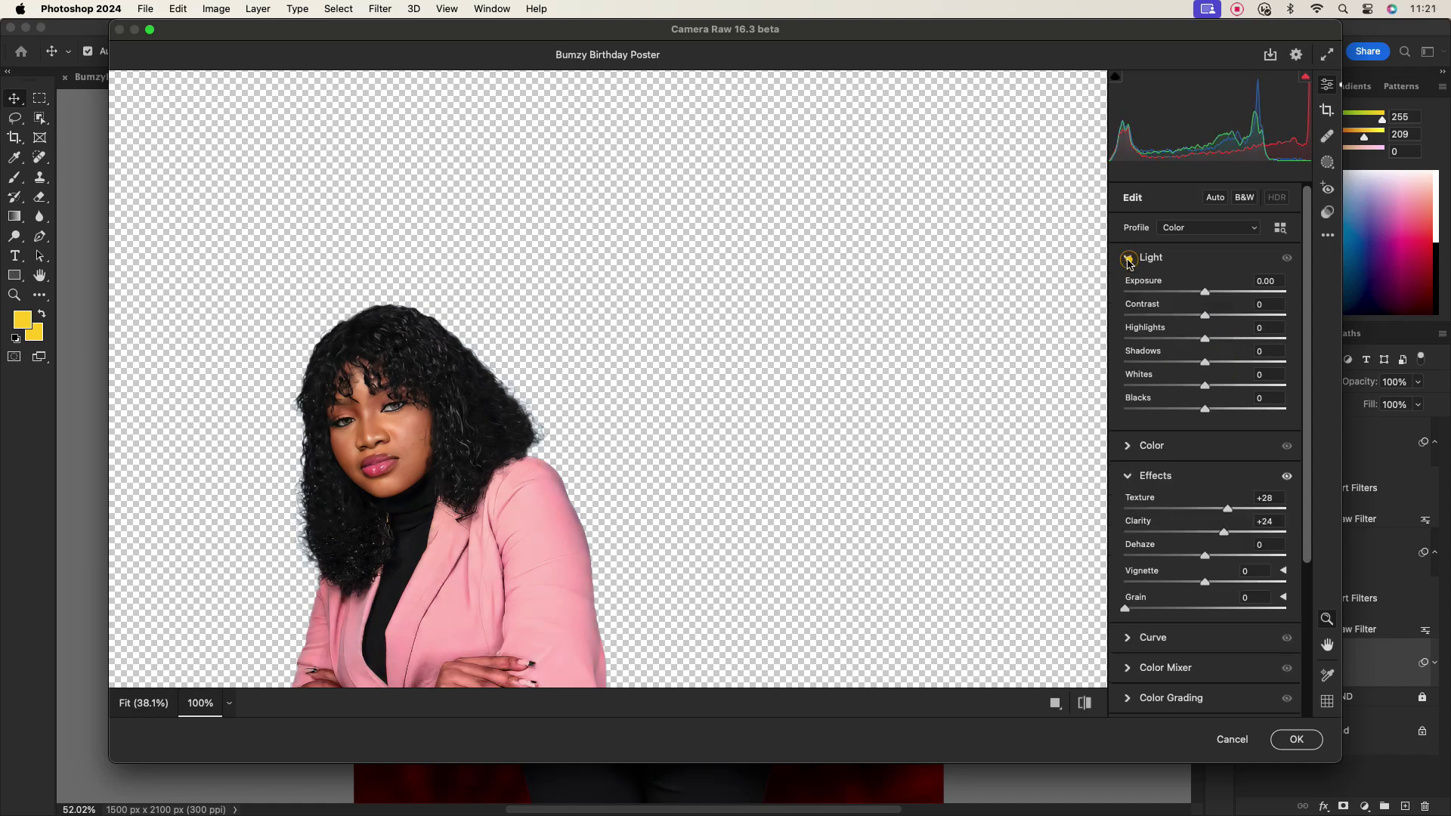
{"action": "left_click_drag", "start_coordinate": [1207, 317], "coordinate": [1232, 317]}
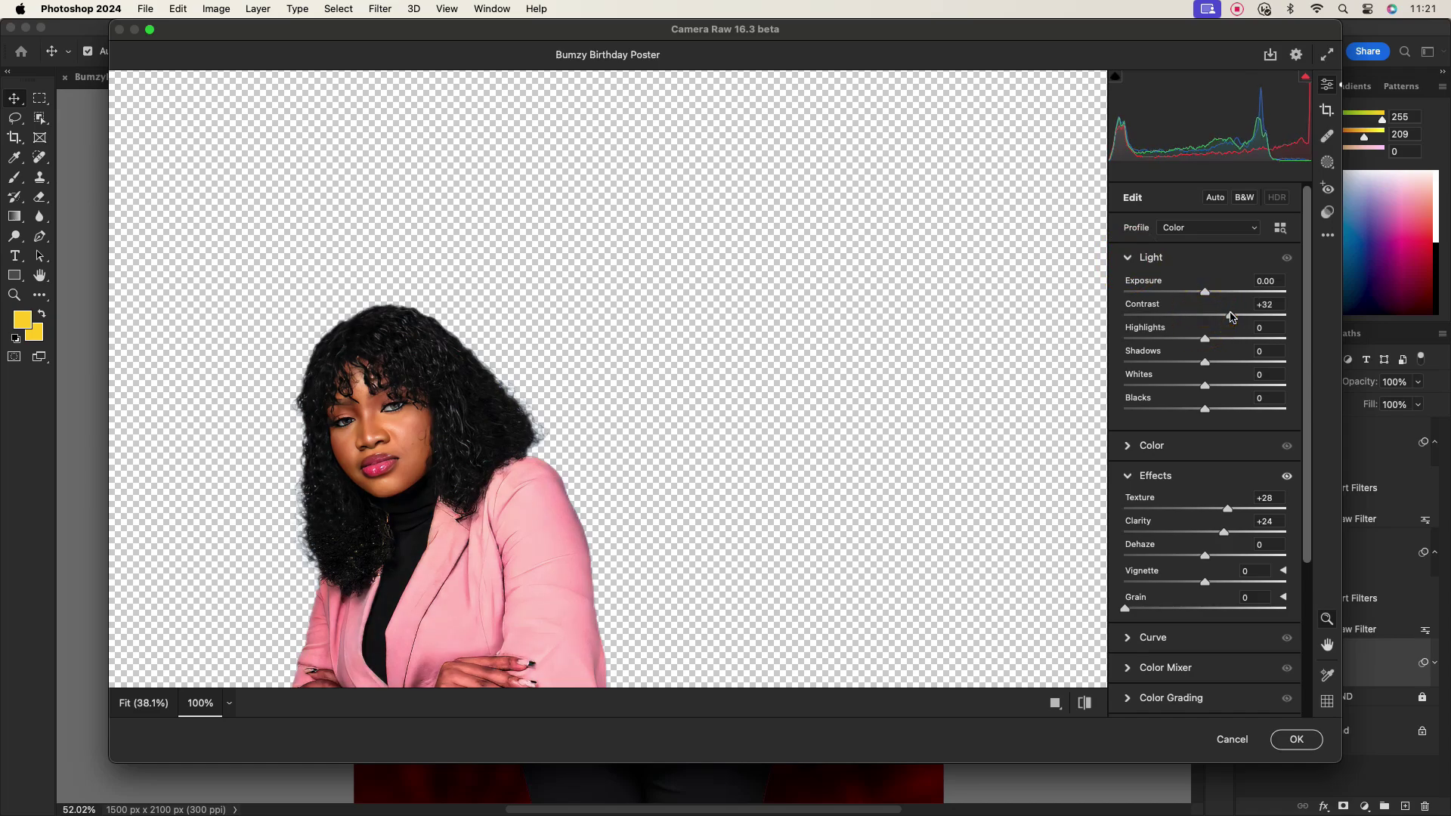
{"action": "left_click_drag", "start_coordinate": [1208, 366], "coordinate": [1230, 388]}
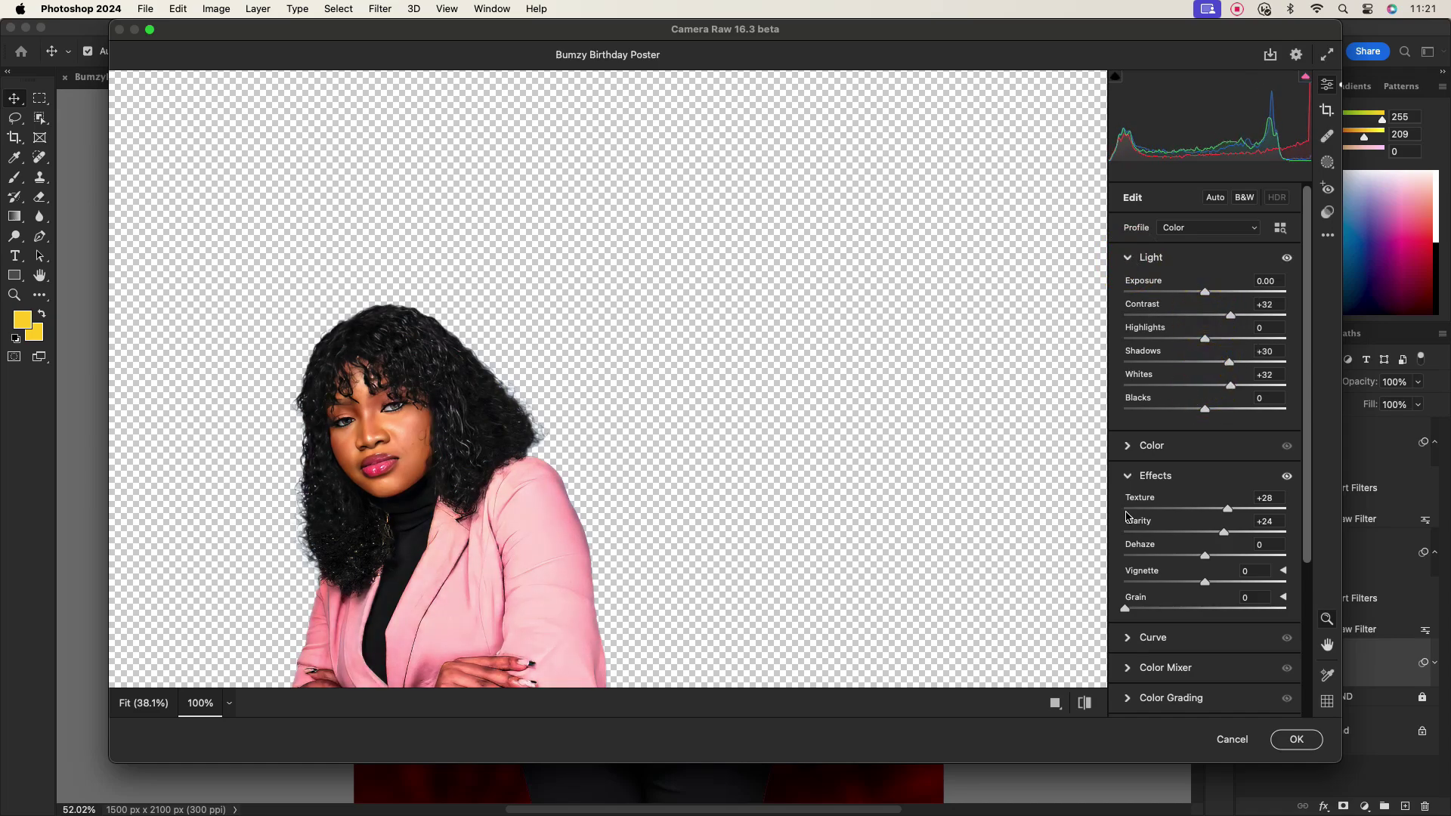
{"action": "left_click", "coordinate": [1129, 259]}
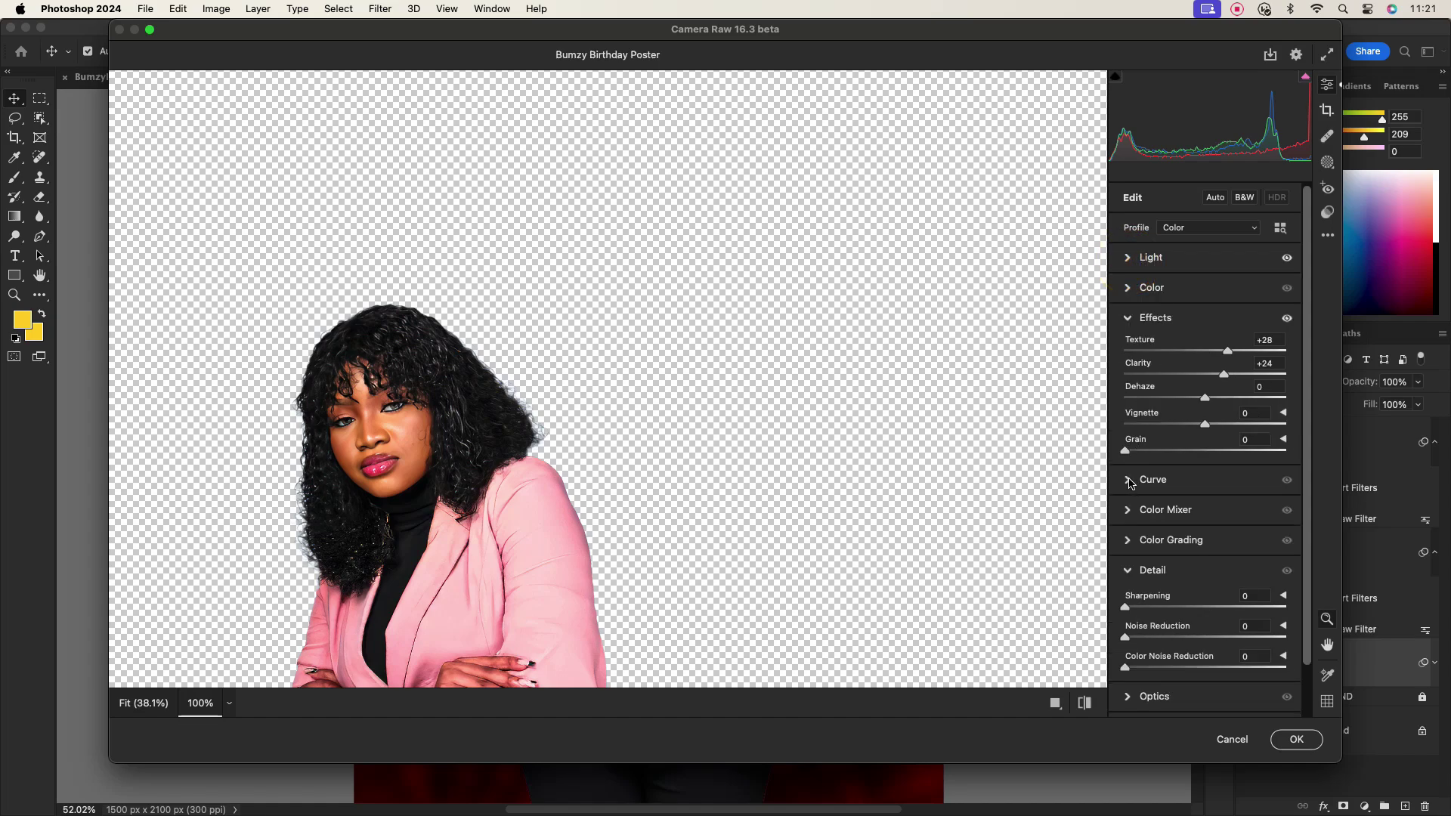
{"action": "left_click", "coordinate": [1126, 321]}
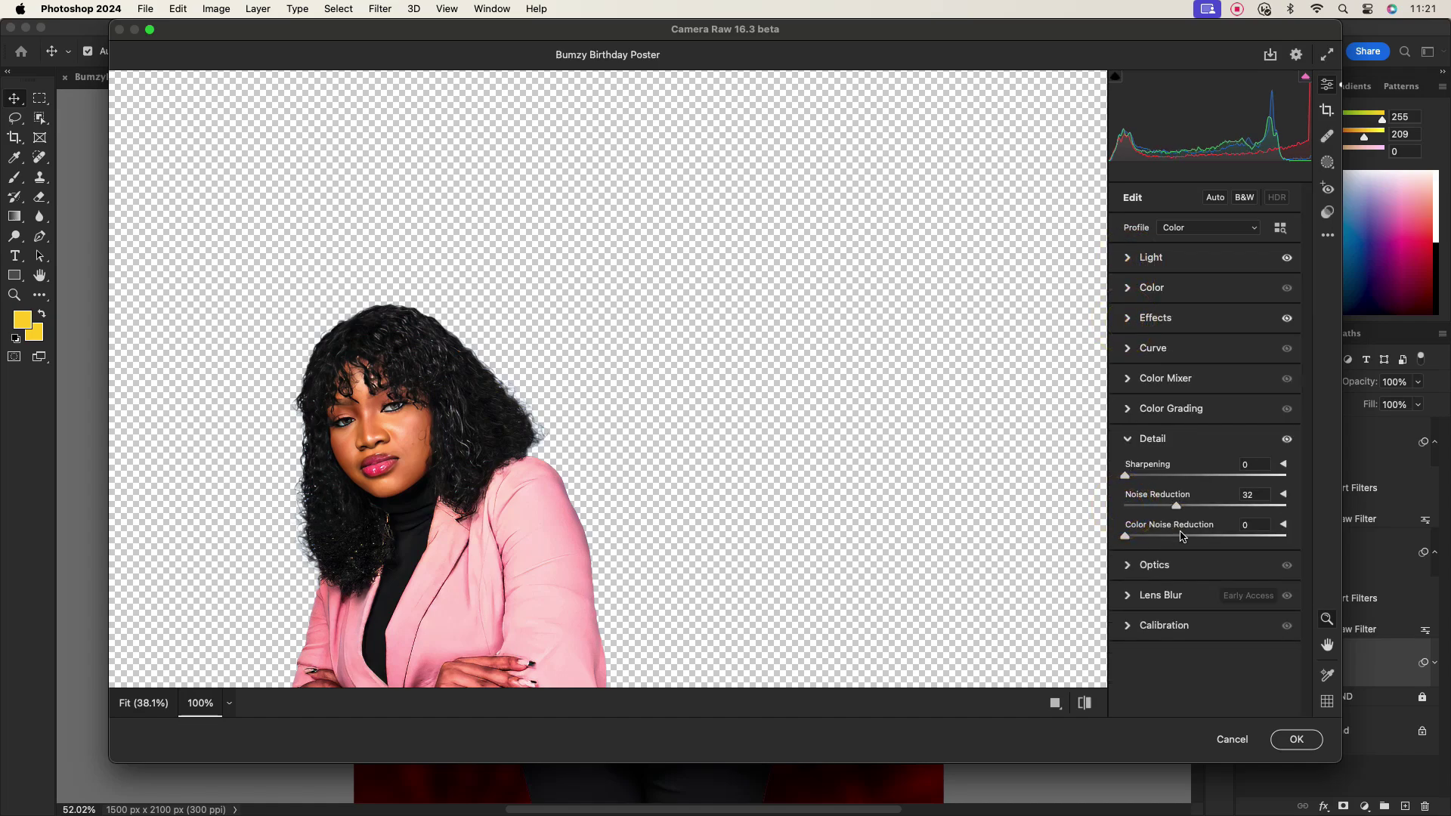
{"action": "left_click", "coordinate": [1308, 737]}
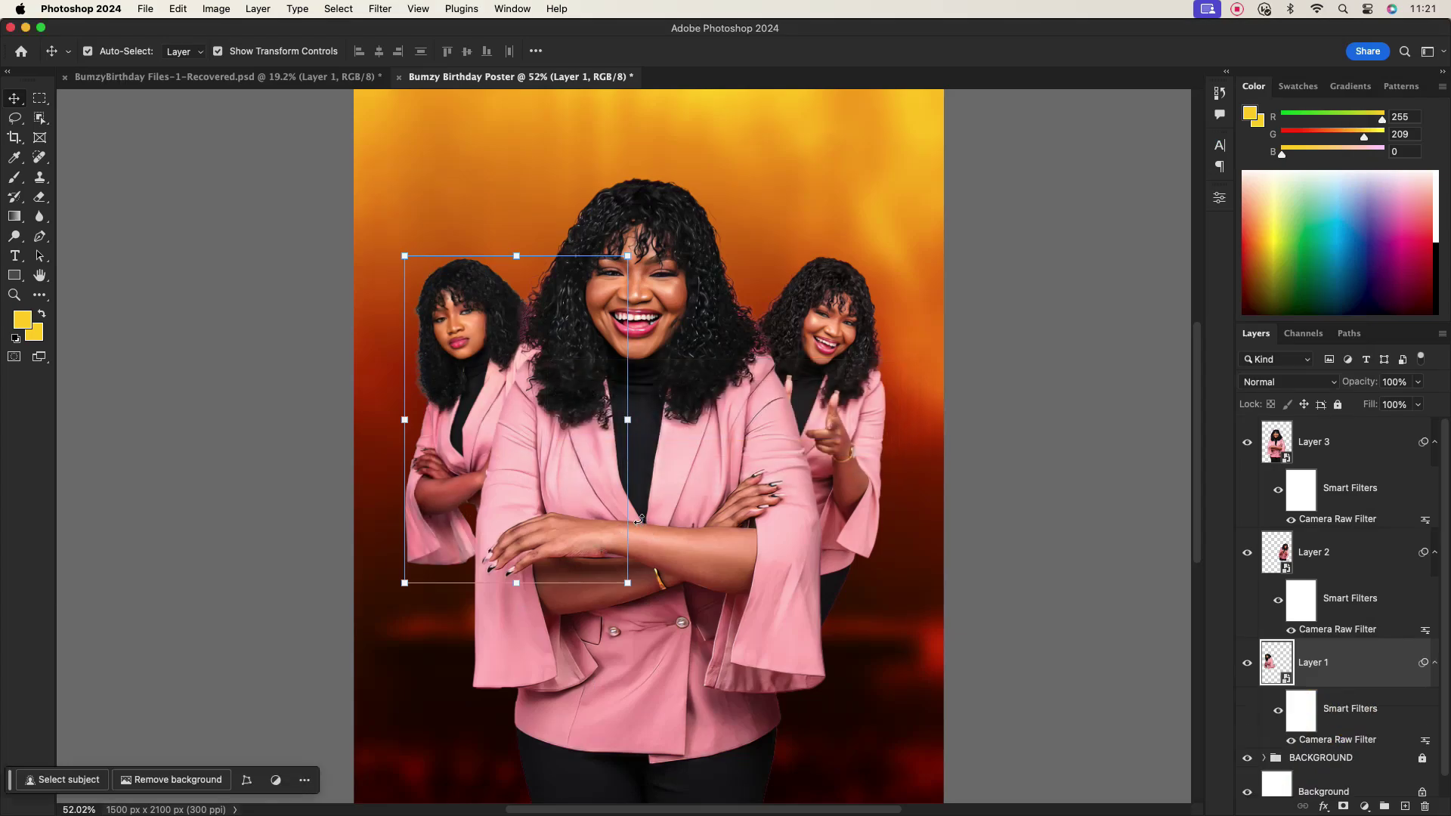
Collapse the smart filter lists of the three portrait layers
{"action": "scroll", "coordinate": [710, 448], "scroll_direction": "down", "scroll_amount": 3}
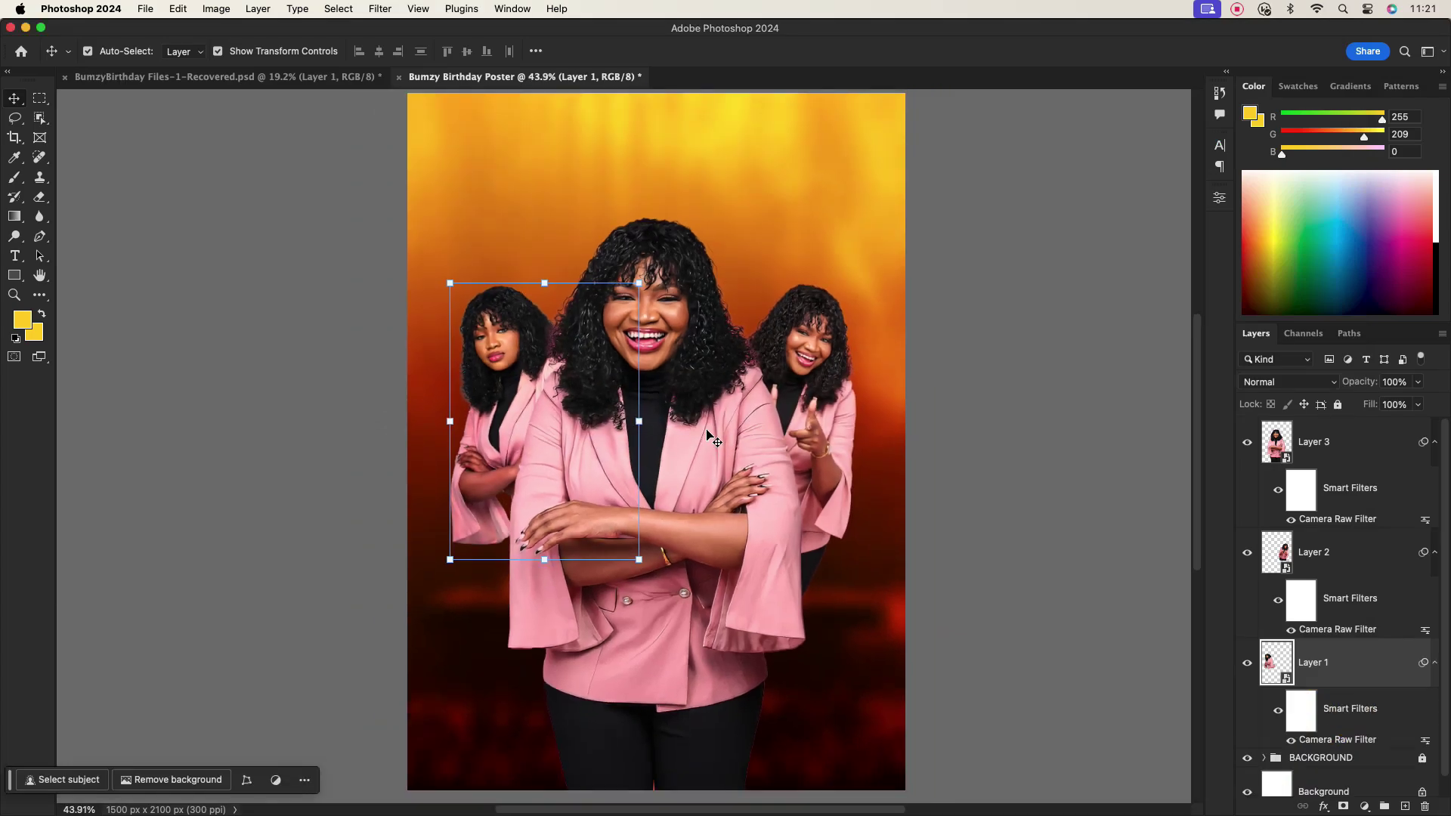
{"action": "left_click", "coordinate": [704, 437]}
{"action": "left_click", "coordinate": [1437, 444]}
{"action": "left_click", "coordinate": [1436, 491]}
{"action": "left_click", "coordinate": [1437, 543]}
Add a layer mask to the center portrait on Layer 3
{"action": "left_click", "coordinate": [1347, 445]}
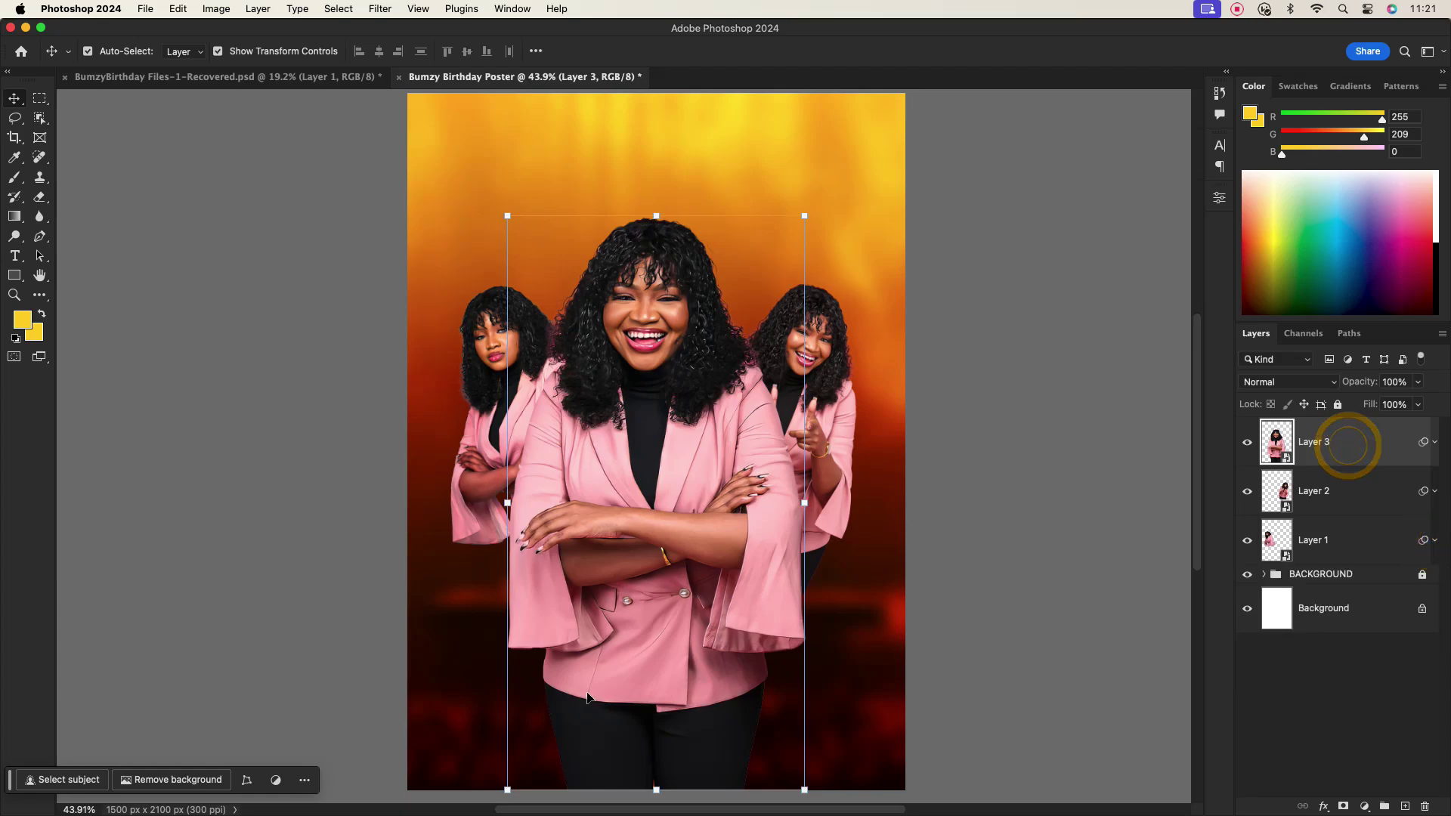
{"action": "left_click_drag", "start_coordinate": [653, 590], "coordinate": [653, 492]}
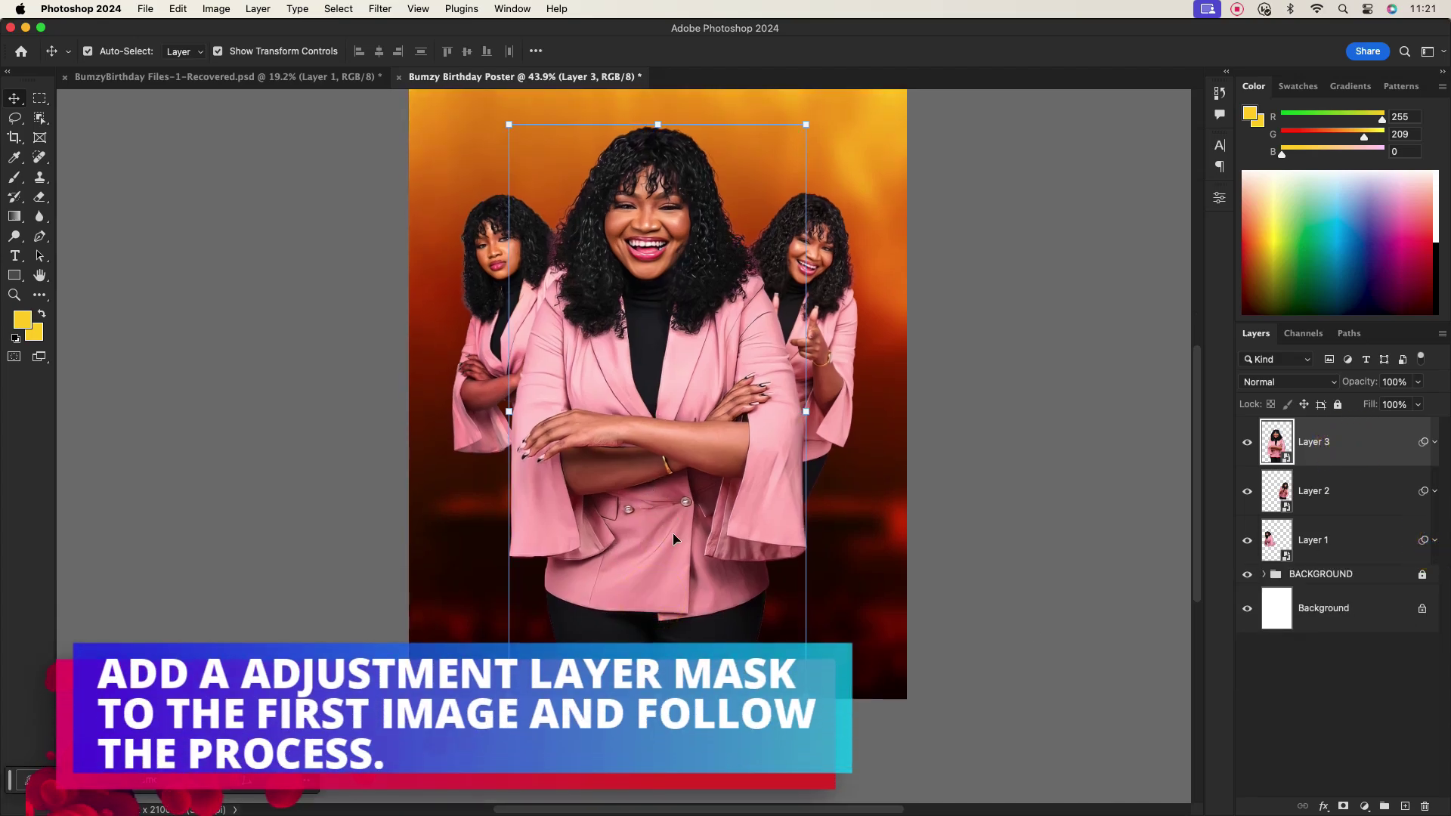
{"action": "left_click_drag", "start_coordinate": [888, 226], "coordinate": [519, 372]}
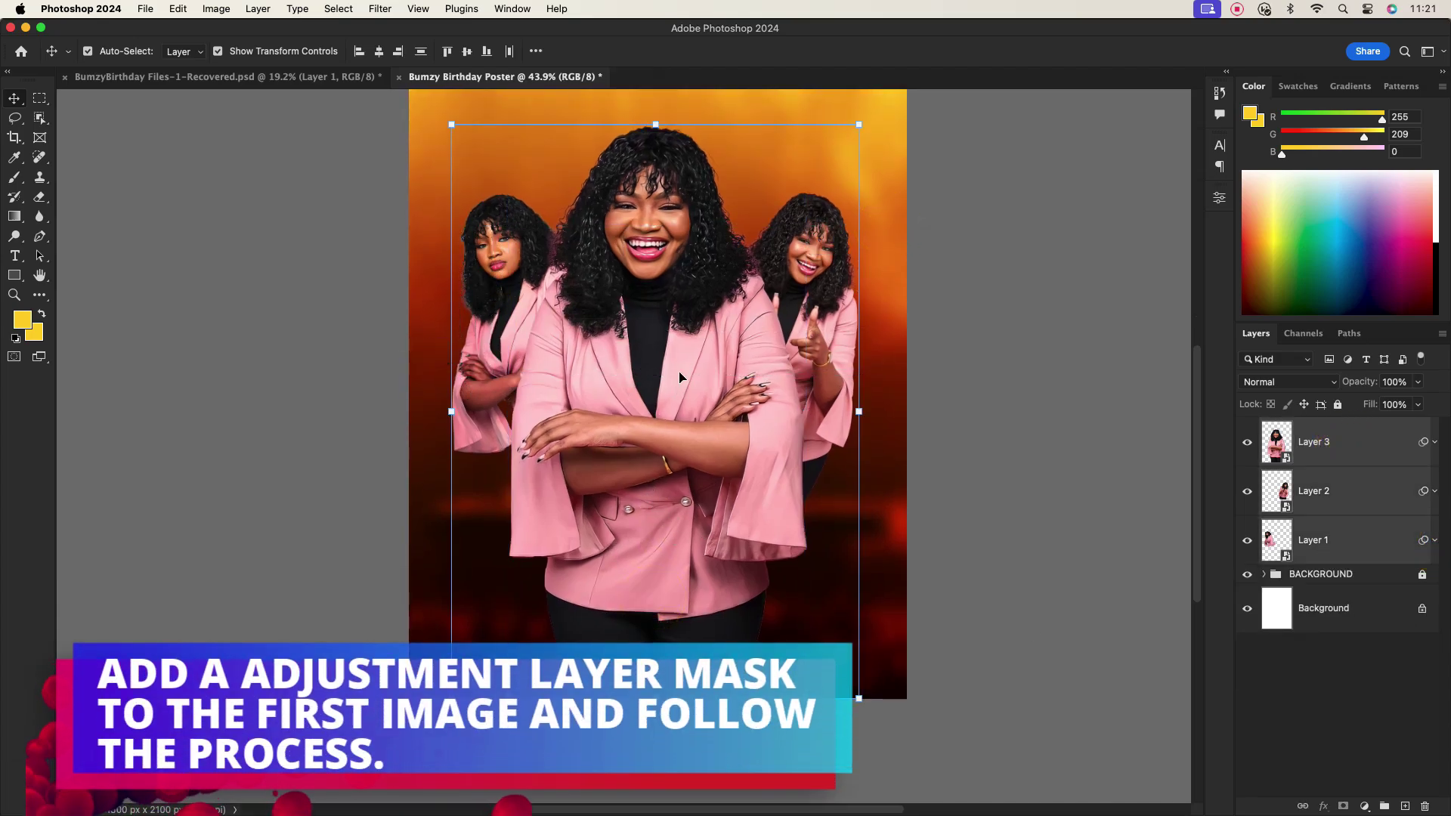
{"action": "left_click", "coordinate": [1026, 310]}
{"action": "left_click", "coordinate": [1342, 448]}
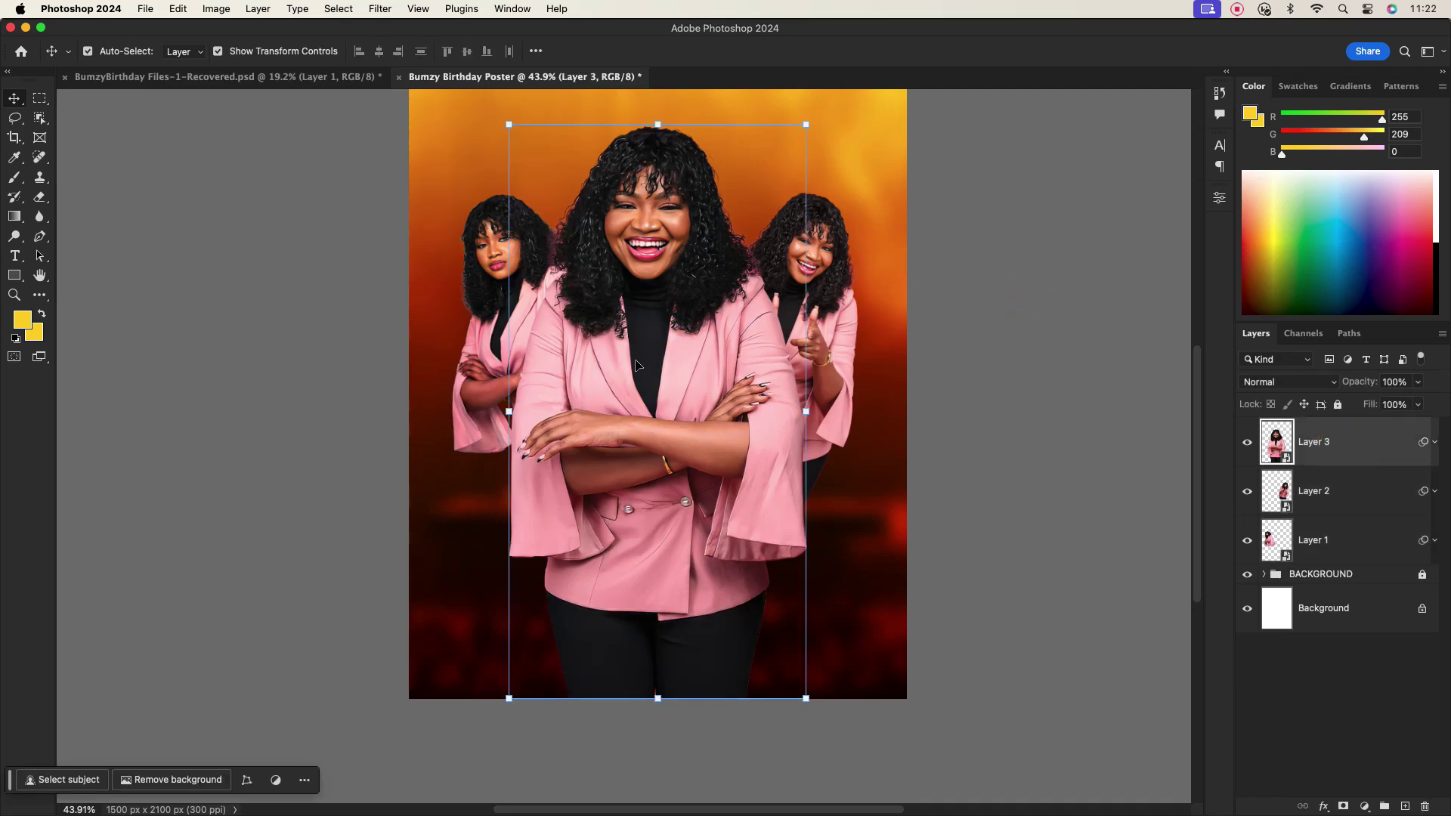
{"action": "left_click", "coordinate": [1345, 806]}
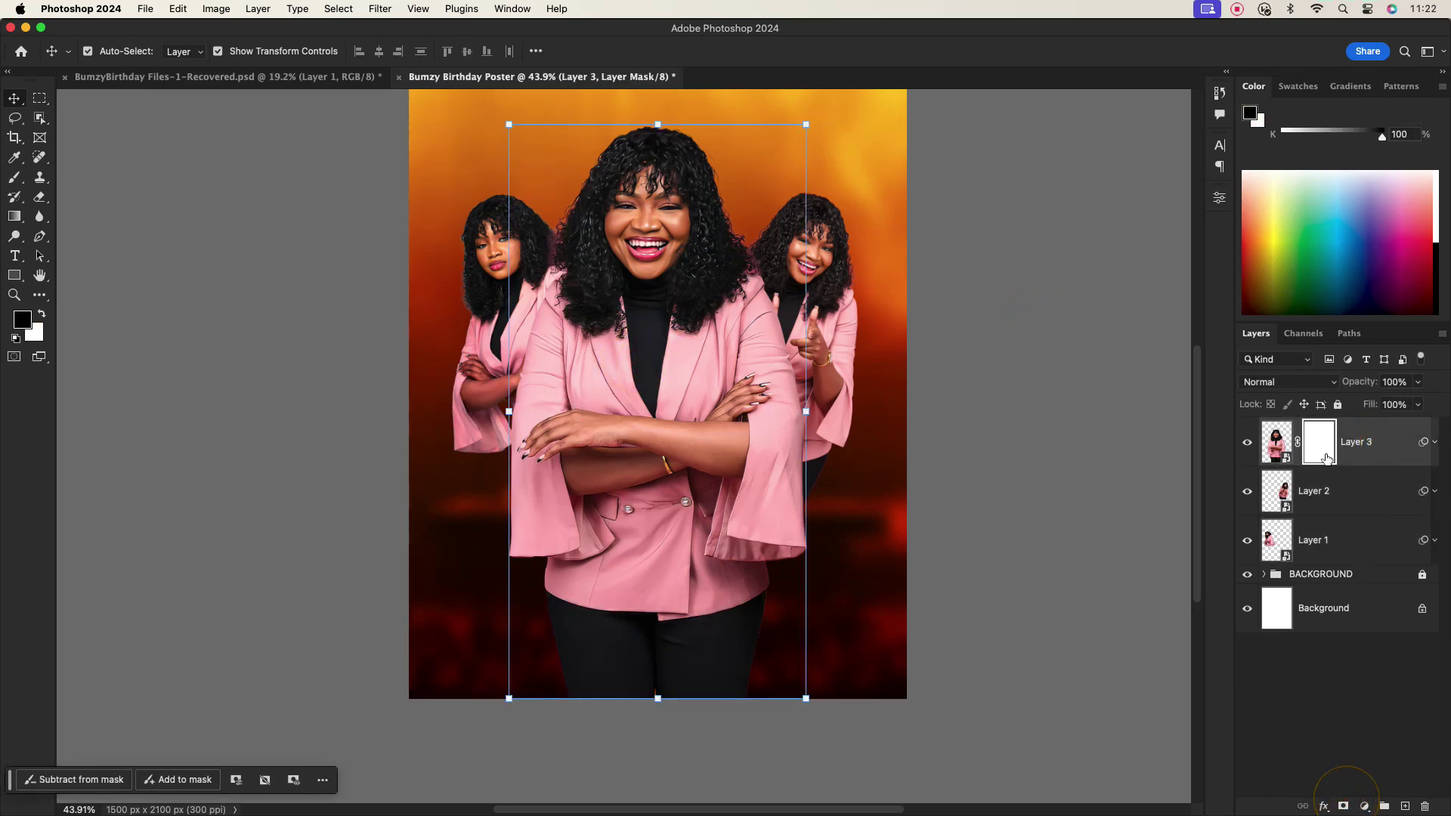
Fade out the lower part of the center portrait by drawing a vertical black-to-white gradient on its layer mask
{"action": "left_click", "coordinate": [14, 217]}
{"action": "left_click", "coordinate": [252, 51]}
{"action": "left_click", "coordinate": [208, 102]}
{"action": "left_click_drag", "start_coordinate": [654, 562], "coordinate": [656, 464]}
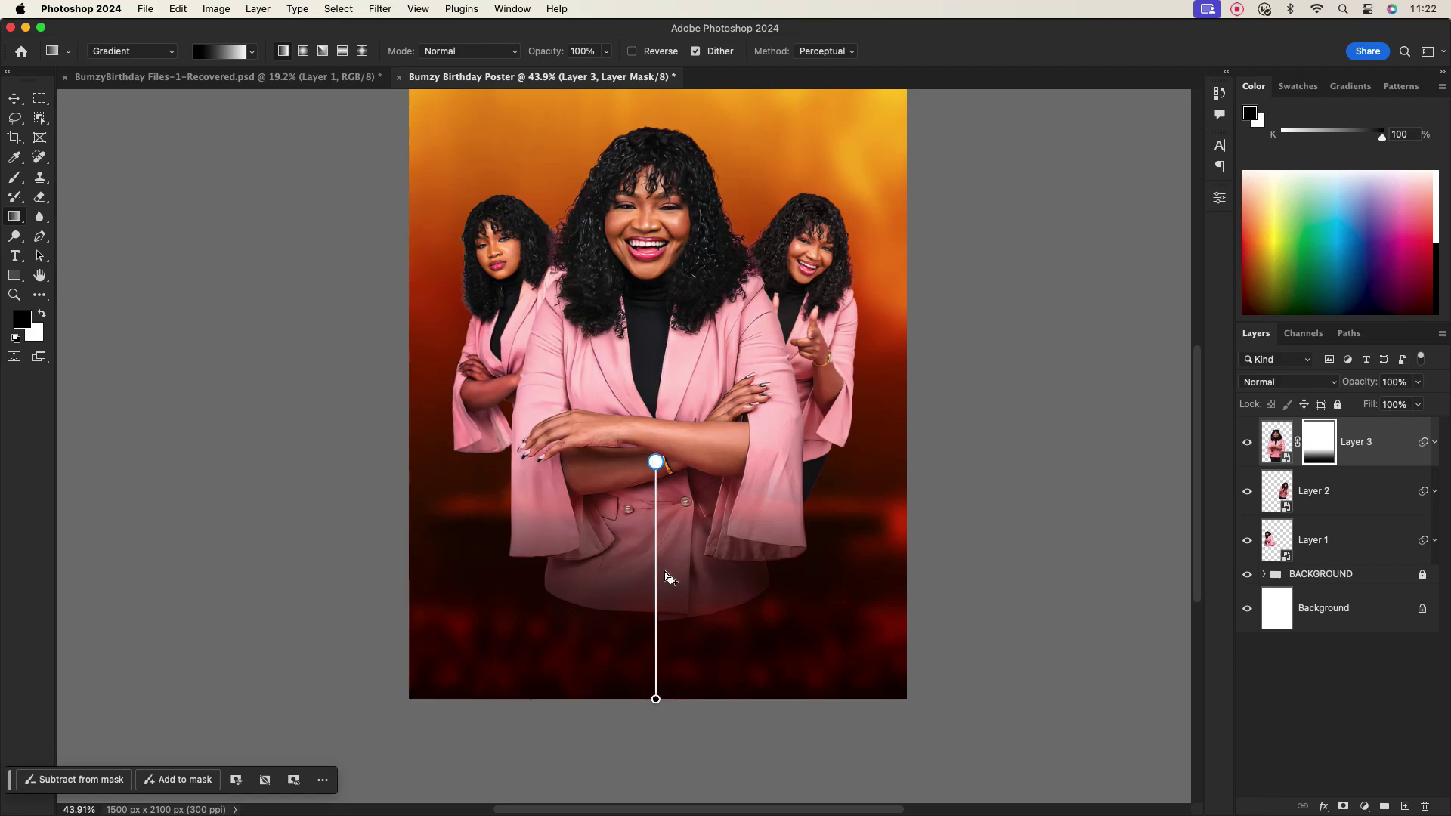
Adjust the mask gradient's end points and midpoint so the center portrait fades out just below the folded arms, and deselect the layer
{"action": "left_click_drag", "start_coordinate": [656, 700], "coordinate": [655, 601]}
{"action": "left_click_drag", "start_coordinate": [658, 464], "coordinate": [657, 449]}
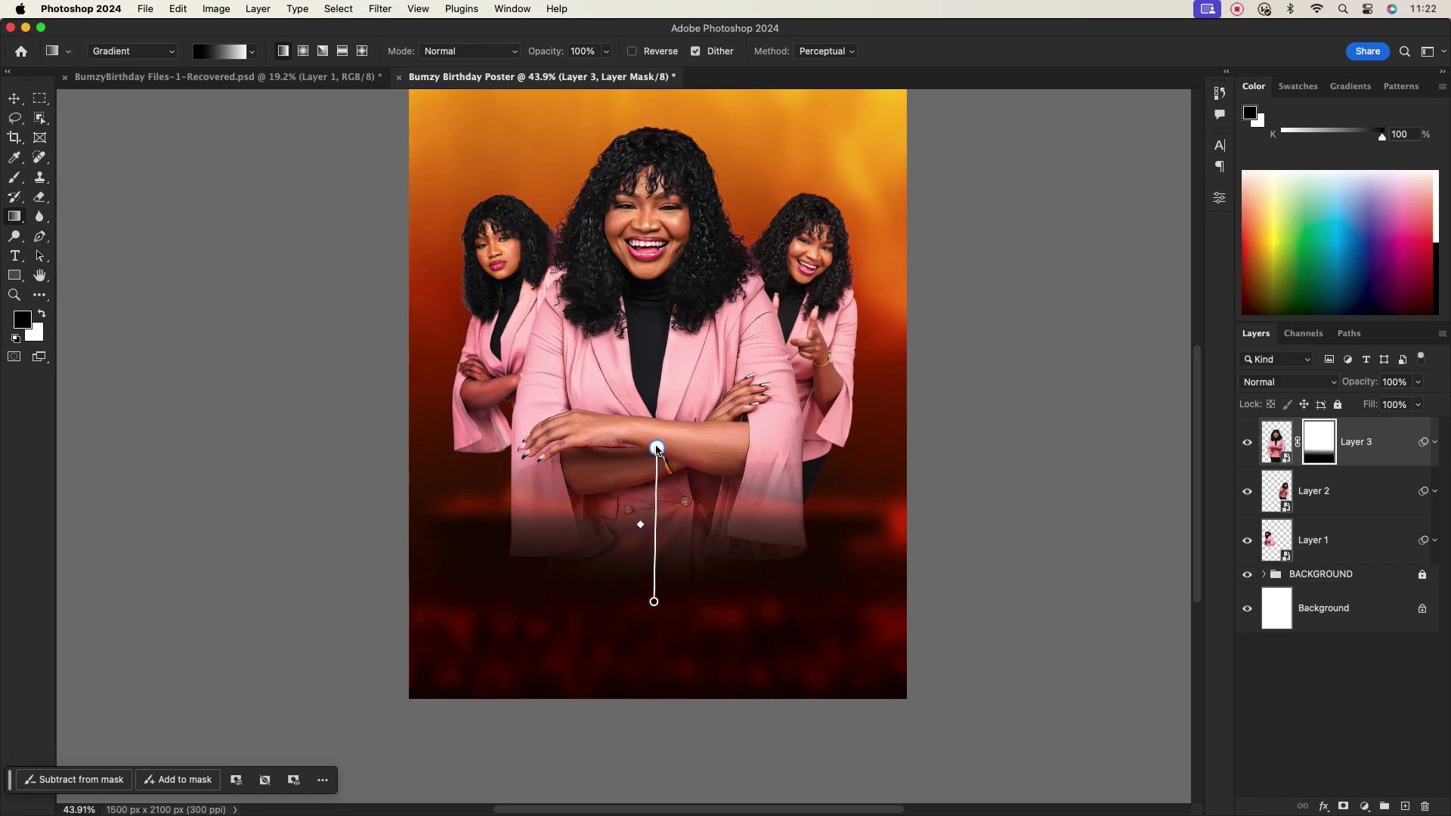
{"action": "left_click_drag", "start_coordinate": [656, 599], "coordinate": [654, 614]}
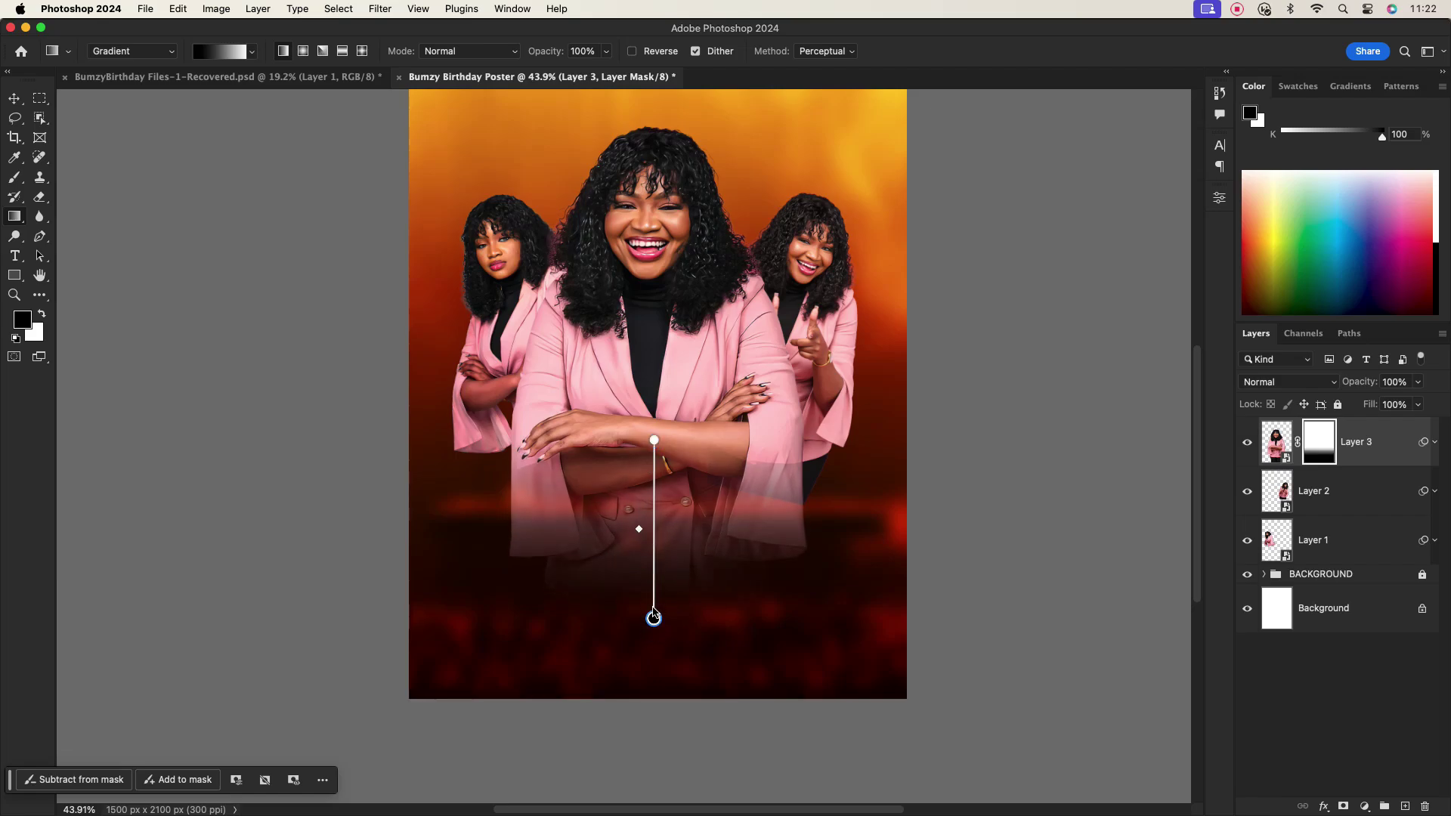
{"action": "left_click_drag", "start_coordinate": [645, 530], "coordinate": [643, 522]}
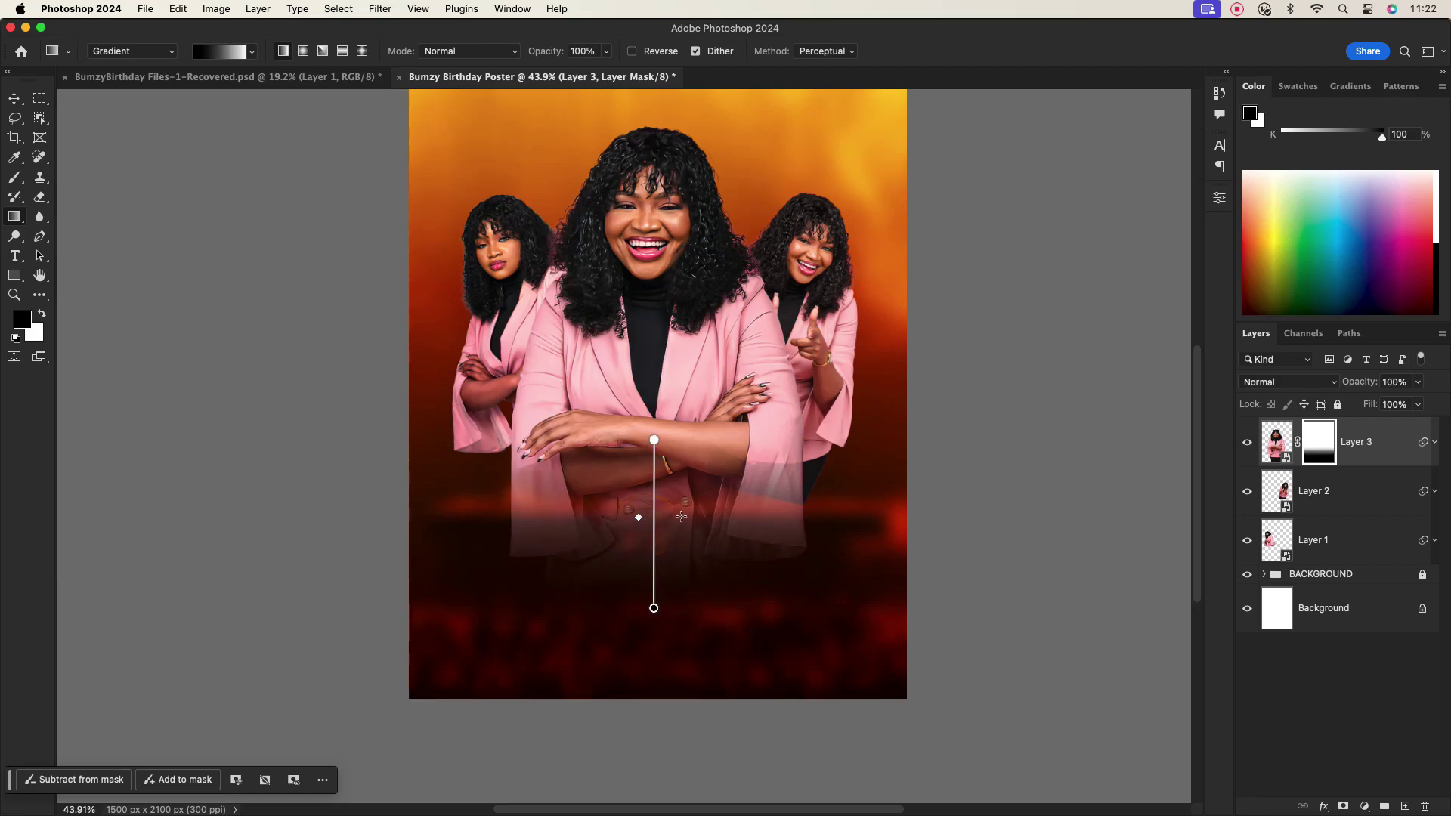
{"action": "left_click", "coordinate": [14, 99]}
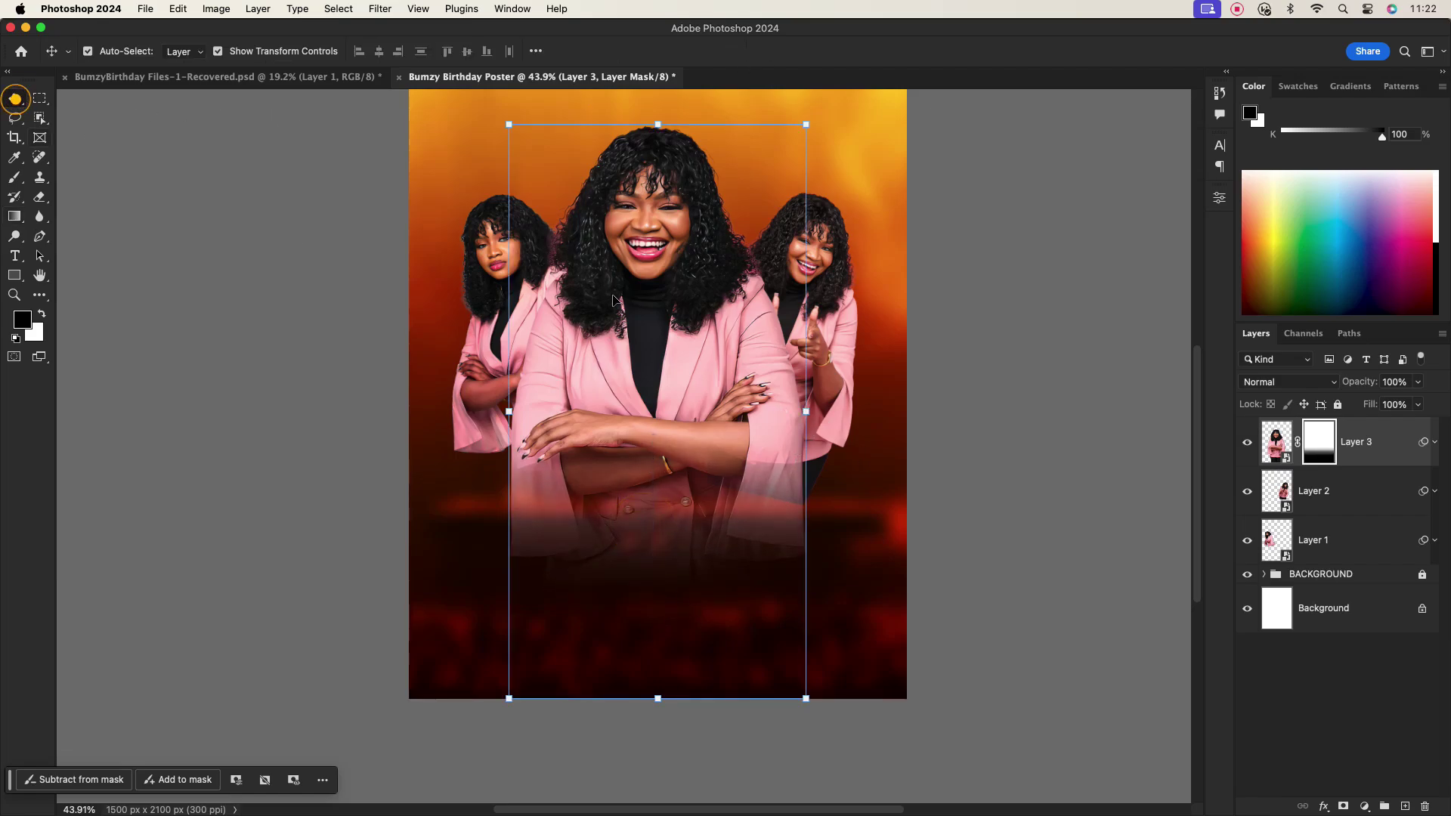
{"action": "left_click", "coordinate": [954, 371]}
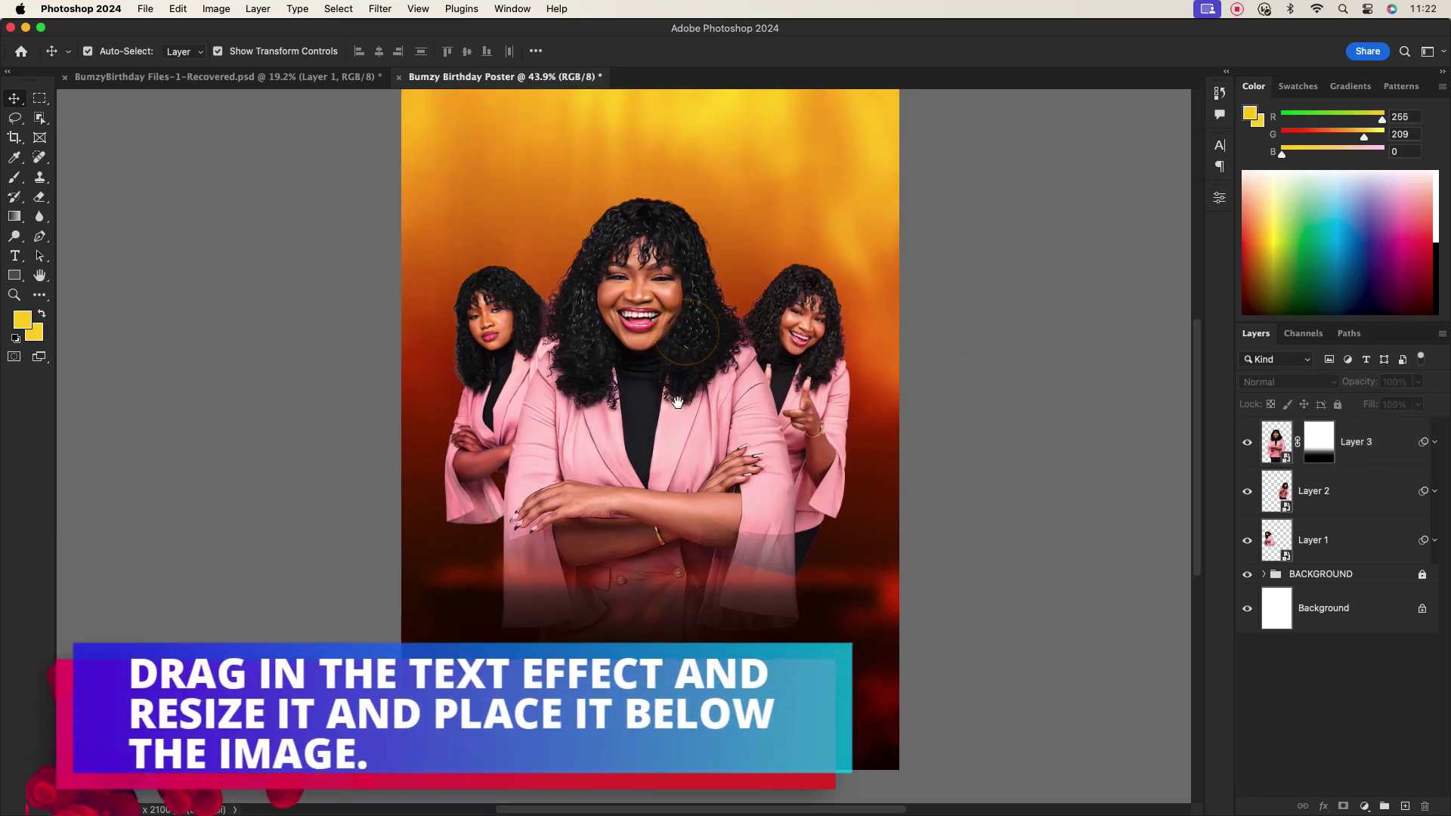
Bring the golden 3D name text from the recovered file into the poster and shrink it to fit below the folded arms
{"action": "left_click", "coordinate": [227, 76]}
{"action": "left_click_drag", "start_coordinate": [606, 547], "coordinate": [716, 482]}
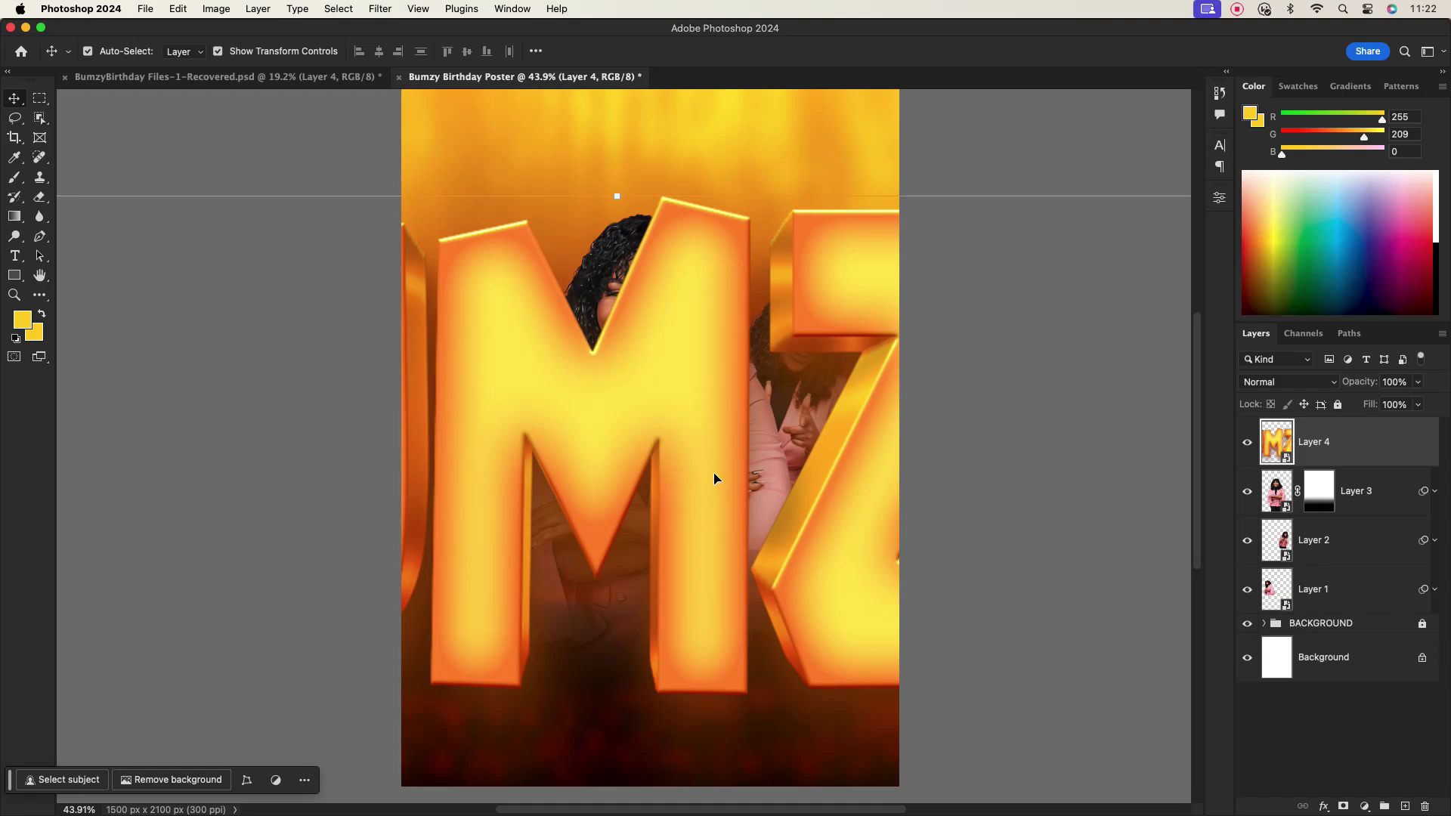
{"action": "scroll", "coordinate": [647, 461], "scroll_direction": "down", "scroll_amount": 5}
{"action": "left_click_drag", "start_coordinate": [1015, 498], "coordinate": [730, 529]}
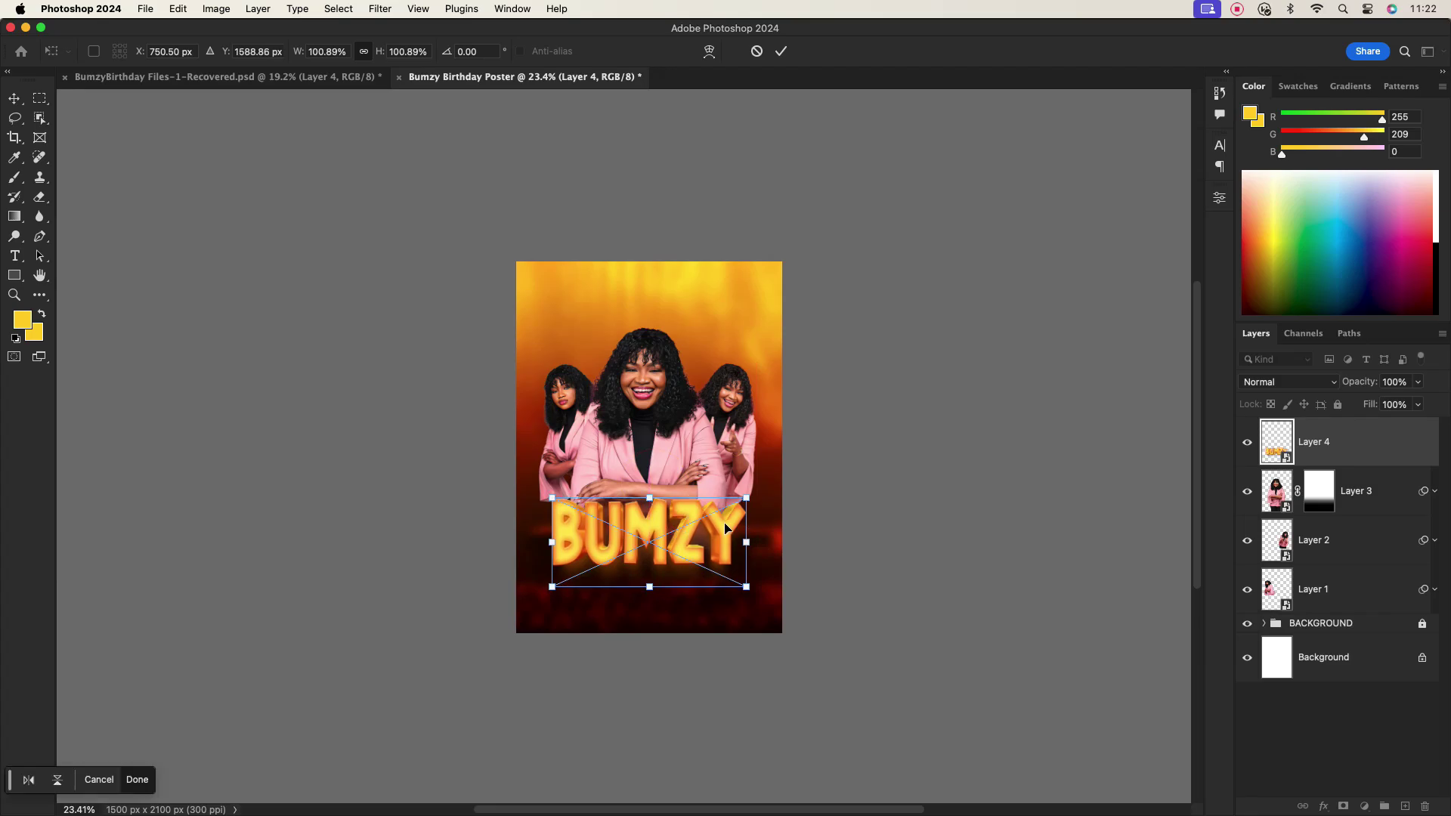
Enlarge the golden name text slightly, place it centered just beneath the folded arms, and commit the transform
{"action": "scroll", "coordinate": [705, 546], "scroll_direction": "up", "scroll_amount": 5}
{"action": "left_click_drag", "start_coordinate": [817, 544], "coordinate": [829, 546]}
{"action": "left_click_drag", "start_coordinate": [687, 538], "coordinate": [691, 558]}
{"action": "left_click", "coordinate": [781, 51]}
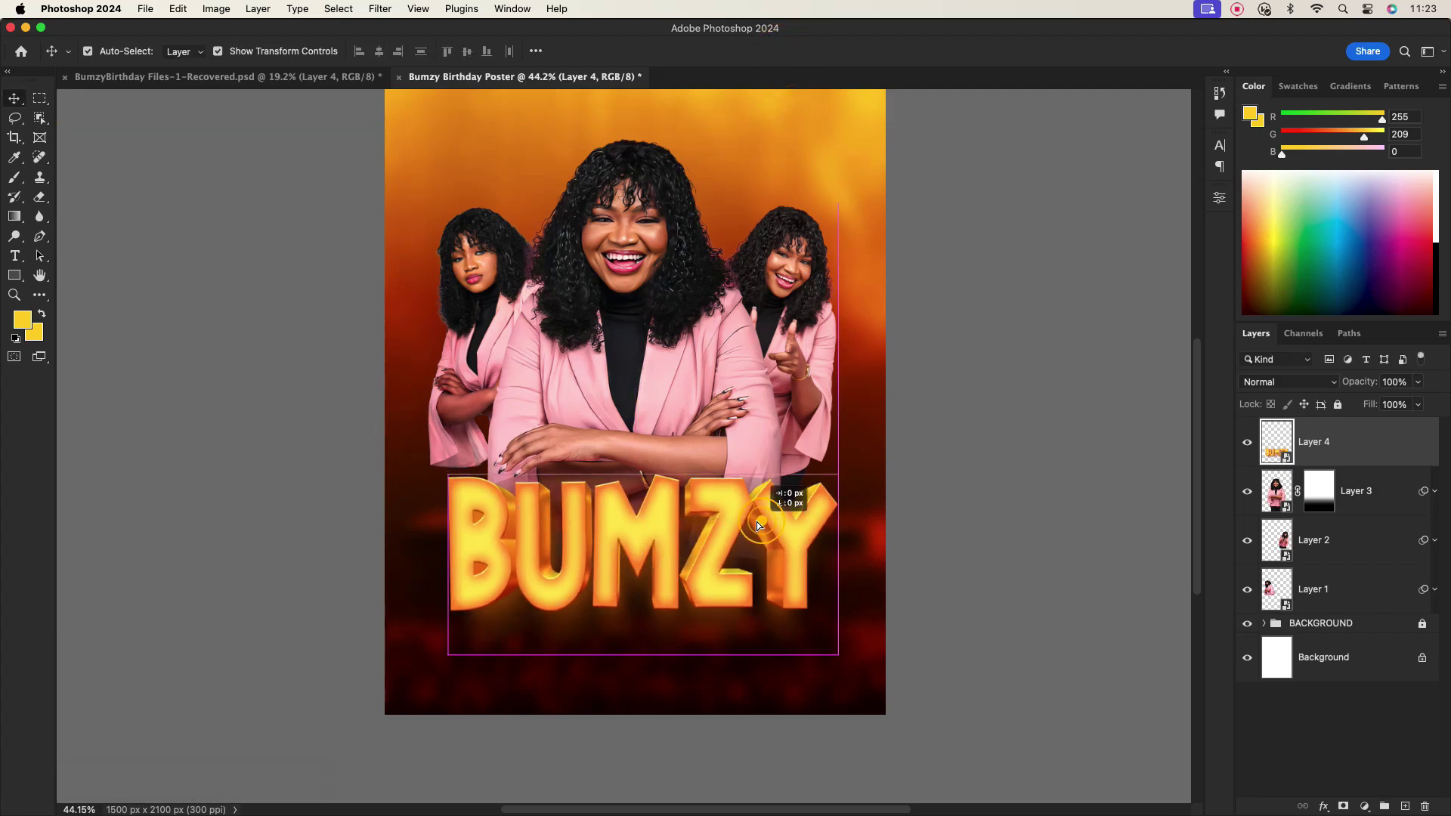
Copy the birthday greeting paragraph from the recovered file into the poster
{"action": "left_click", "coordinate": [938, 452]}
{"action": "scroll", "coordinate": [756, 505], "scroll_direction": "down", "scroll_amount": 2}
{"action": "scroll", "coordinate": [714, 510], "scroll_direction": "up", "scroll_amount": 3}
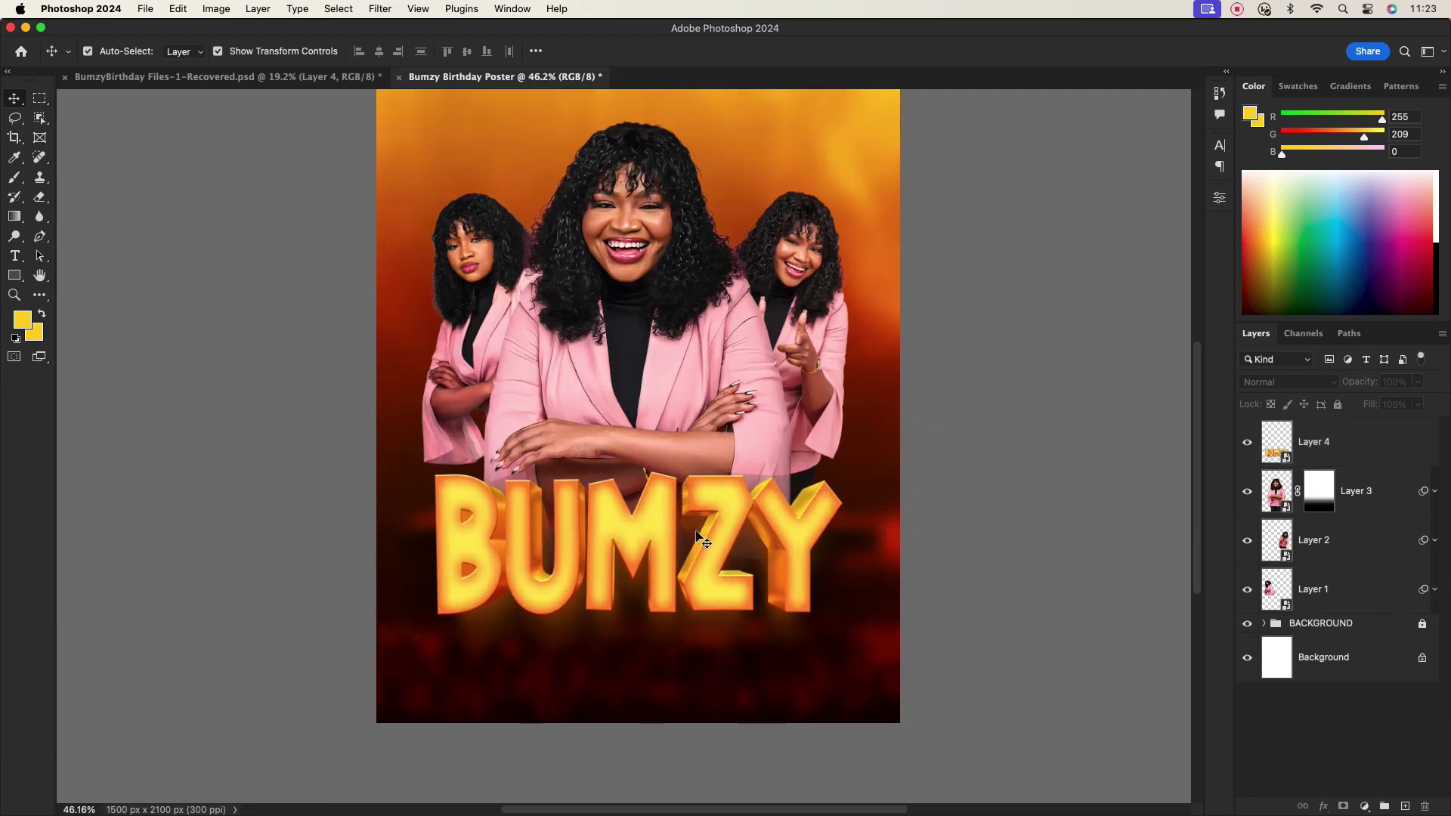
{"action": "left_click_drag", "start_coordinate": [639, 580], "coordinate": [637, 489]}
{"action": "left_click", "coordinate": [287, 76]}
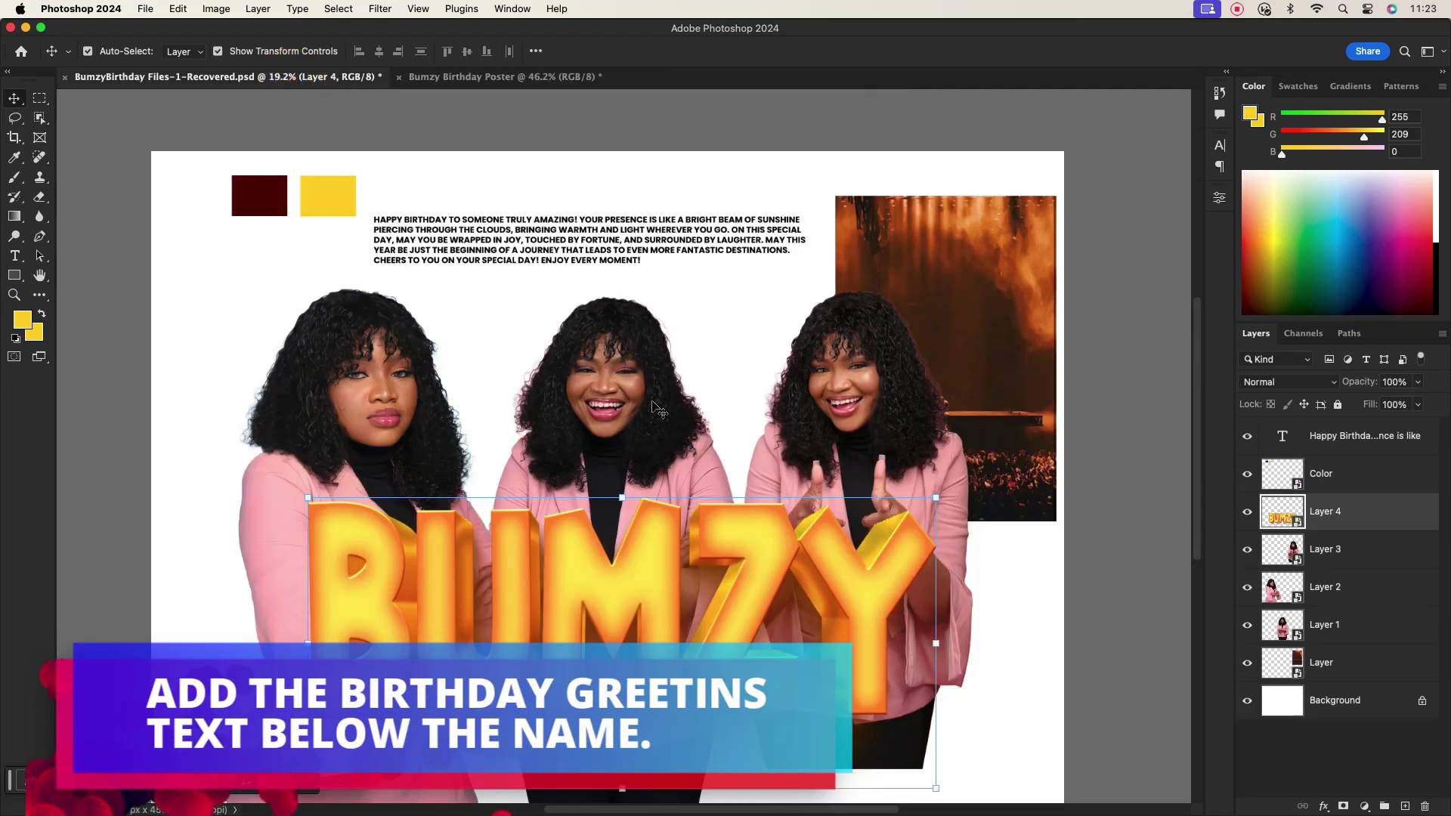
{"action": "left_click", "coordinate": [568, 251]}
{"action": "double_click", "coordinate": [568, 251]}
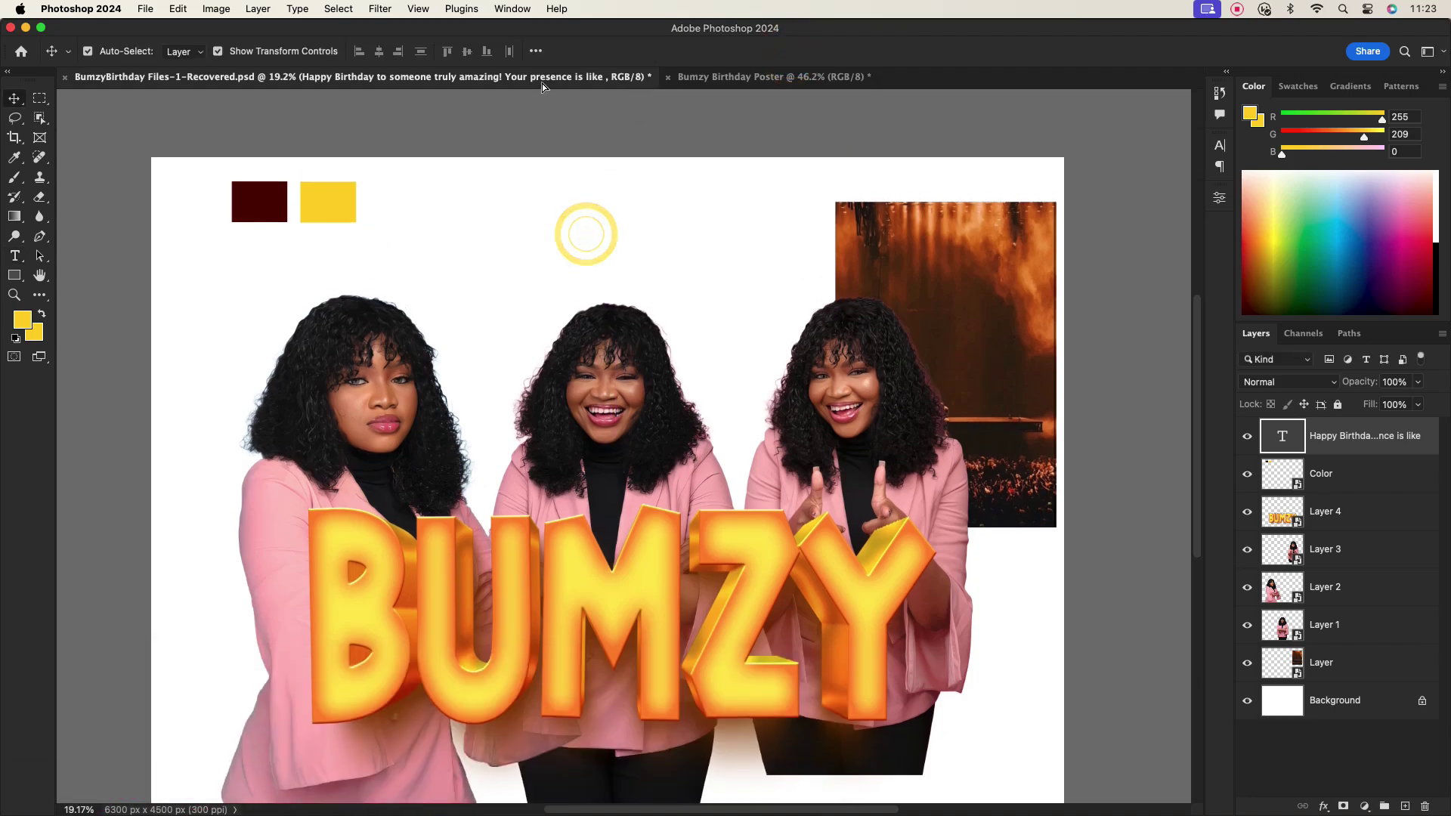
{"action": "left_click_drag", "start_coordinate": [541, 84], "coordinate": [689, 558]}
Change the greeting paragraph's text color to white
{"action": "left_click", "coordinate": [1220, 146]}
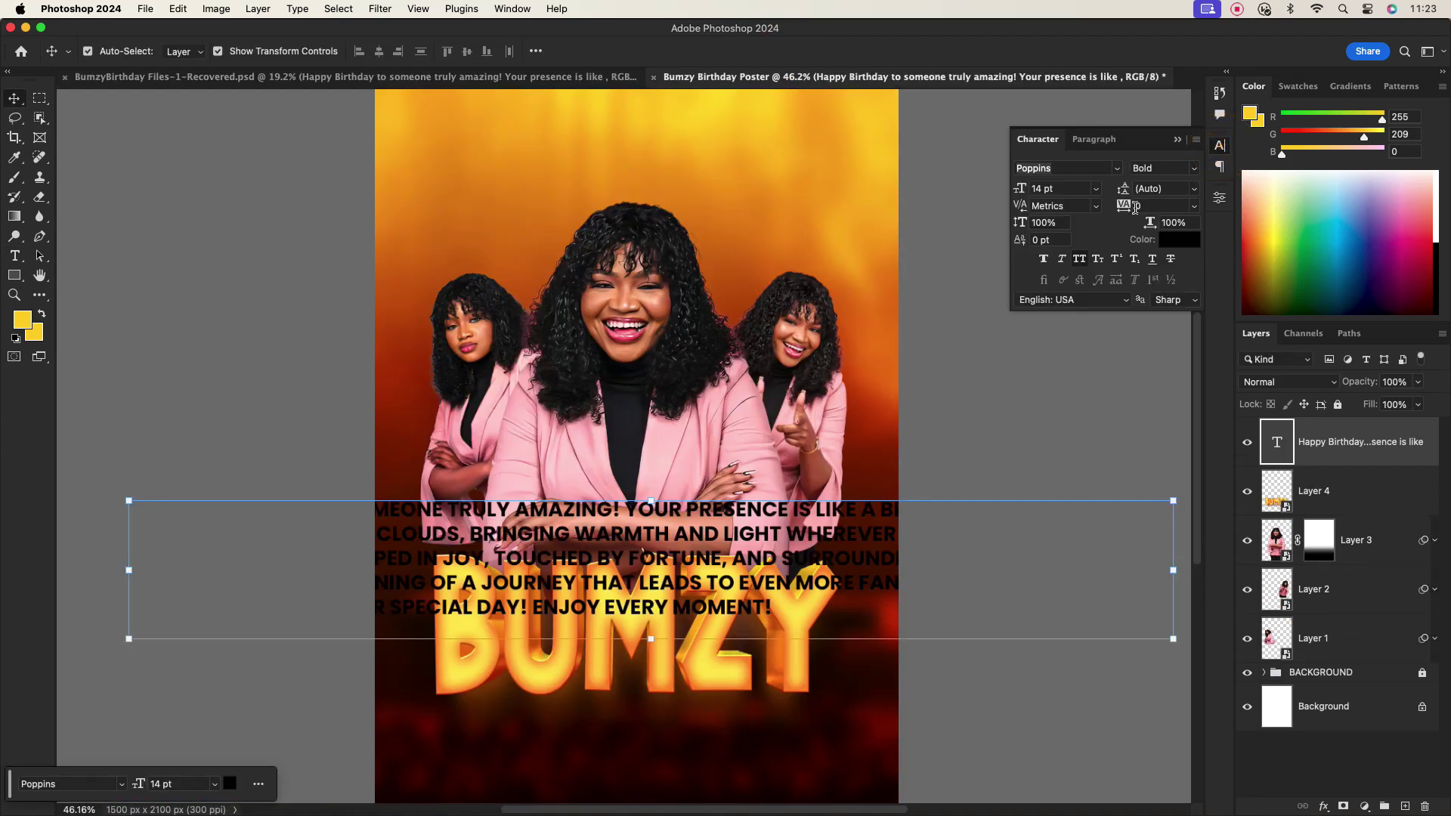
{"action": "left_click", "coordinate": [1174, 241]}
{"action": "left_click", "coordinate": [871, 327]}
{"action": "left_click", "coordinate": [1205, 314]}
Shrink the greeting paragraph to about 36%, center it just beneath the golden name, and commit the transform
{"action": "left_click_drag", "start_coordinate": [739, 538], "coordinate": [735, 648]}
{"action": "left_click_drag", "start_coordinate": [1173, 675], "coordinate": [718, 726]}
{"action": "left_click_drag", "start_coordinate": [626, 728], "coordinate": [713, 730]}
{"action": "left_click_drag", "start_coordinate": [805, 747], "coordinate": [834, 748]}
{"action": "left_click_drag", "start_coordinate": [688, 727], "coordinate": [671, 731]}
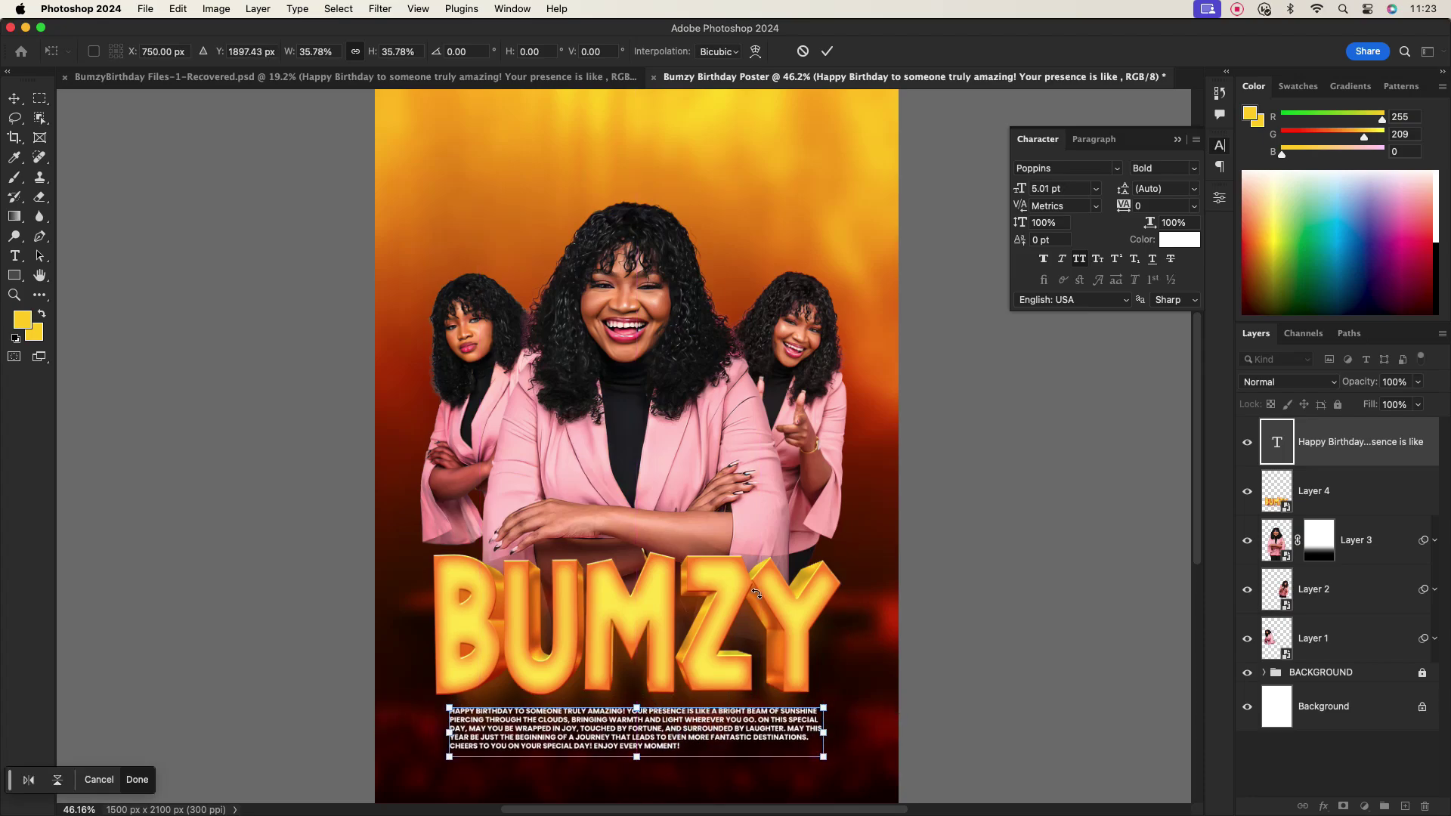
{"action": "left_click", "coordinate": [826, 51]}
Change the greeting paragraph's font to Stretch Pro Regular
{"action": "scroll", "coordinate": [650, 695], "scroll_direction": "up", "scroll_amount": 5}
{"action": "scroll", "coordinate": [635, 597], "scroll_direction": "down", "scroll_amount": 3}
{"action": "left_click", "coordinate": [609, 641]}
{"action": "left_click", "coordinate": [1058, 168]}
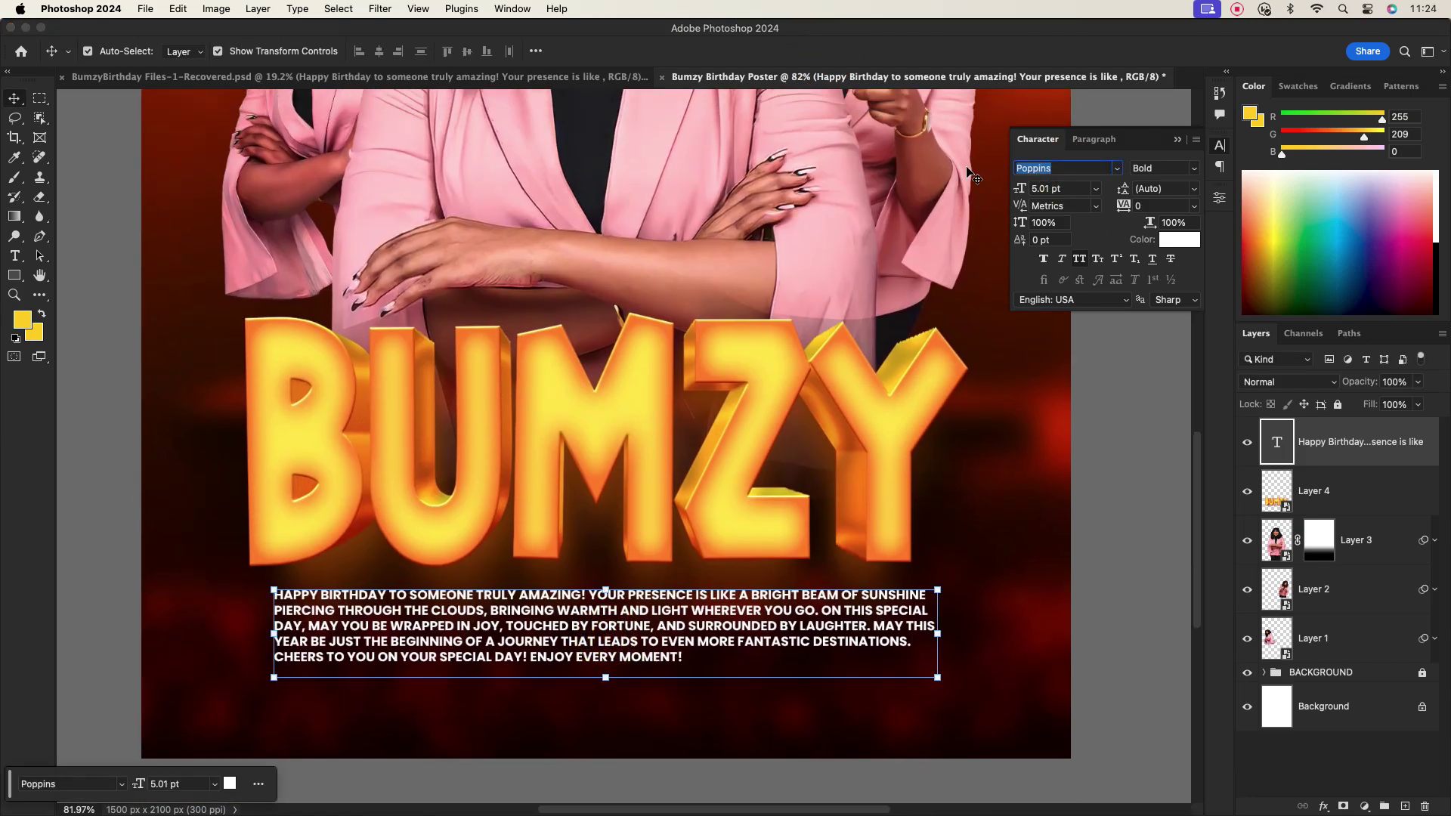
{"action": "type", "text": "str"}
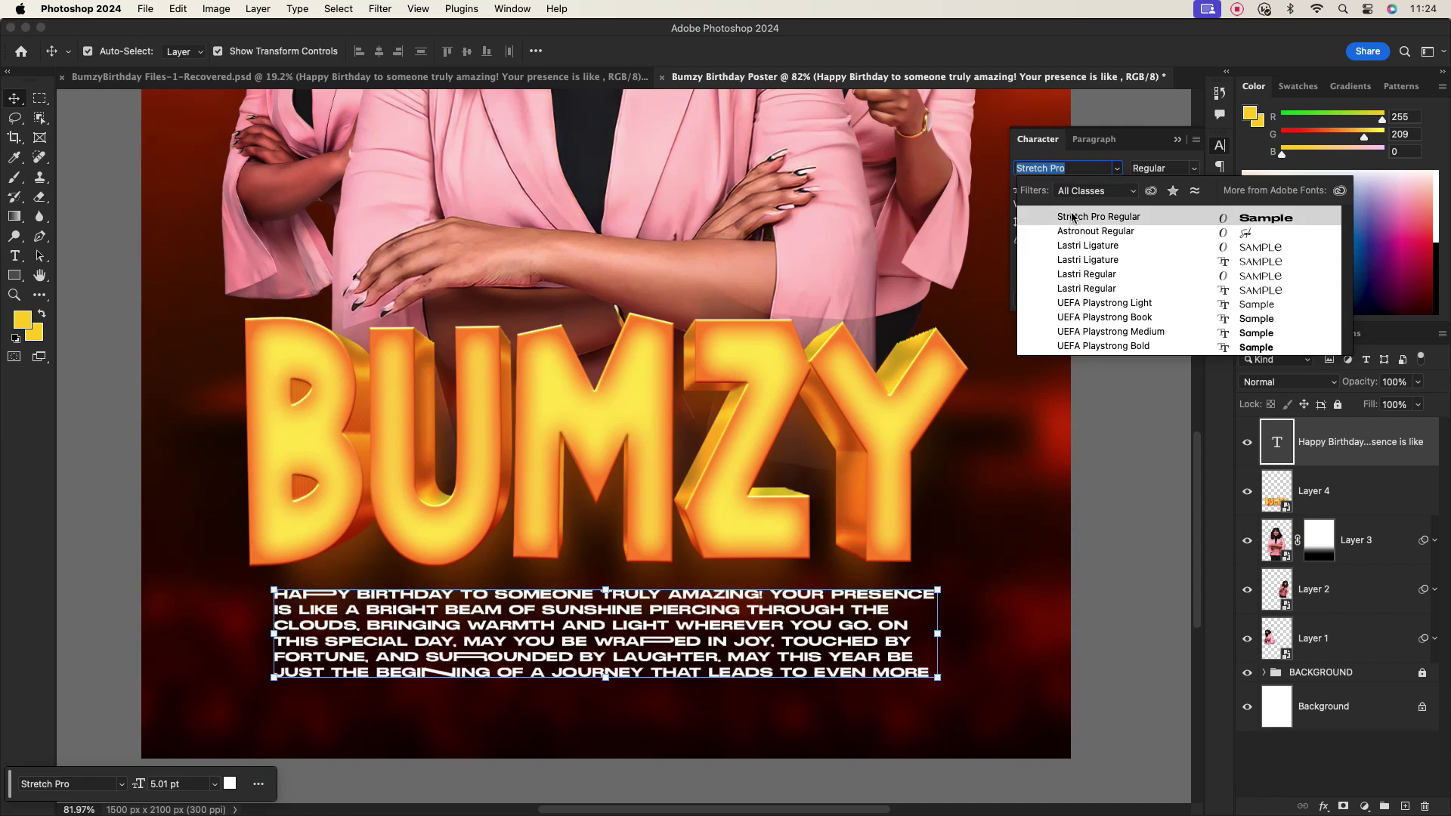
{"action": "left_click", "coordinate": [1072, 217]}
{"action": "left_click", "coordinate": [590, 662]}
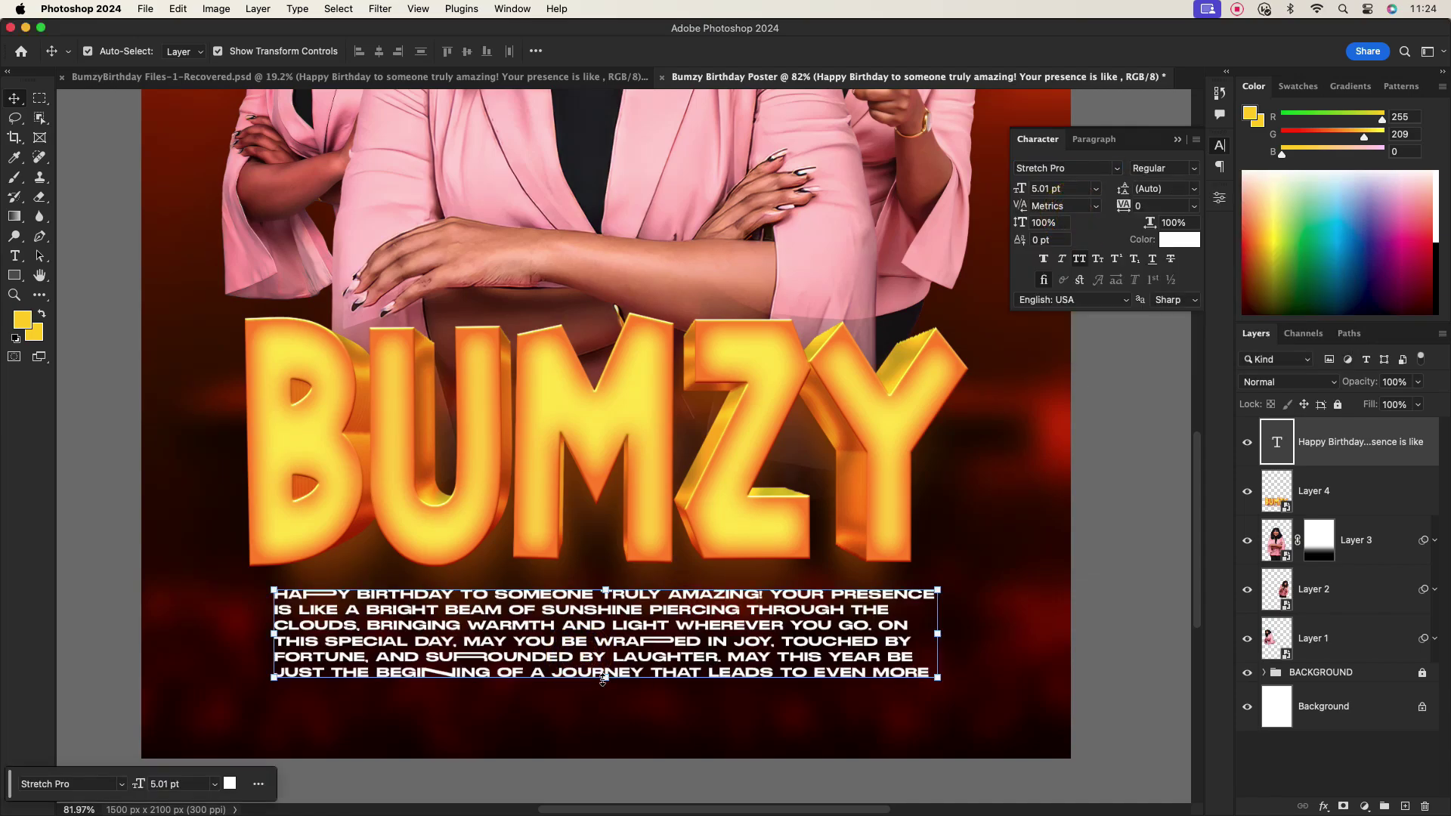
Enlarge the greeting paragraph to about 102% and try to justify it with the last line centered
{"action": "left_click_drag", "start_coordinate": [604, 679], "coordinate": [604, 682]}
{"action": "left_click", "coordinate": [1095, 140]}
{"action": "left_click", "coordinate": [1126, 167]}
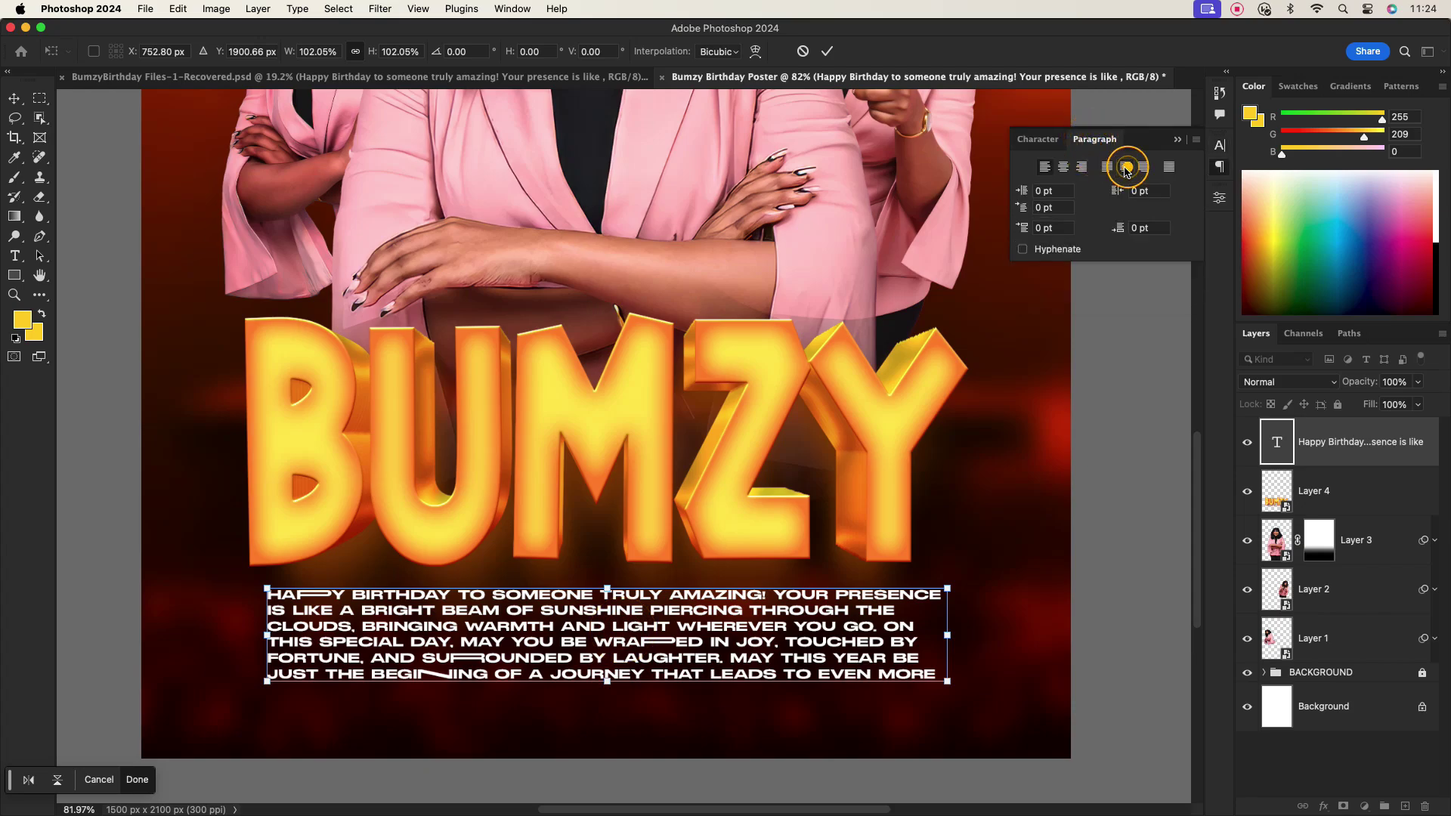
{"action": "left_click", "coordinate": [1130, 165]}
{"action": "left_click", "coordinate": [712, 641]}
{"action": "left_click", "coordinate": [747, 721]}
{"action": "left_click", "coordinate": [993, 596]}
{"action": "key", "text": "Return"}
{"action": "left_click", "coordinate": [1139, 535]}
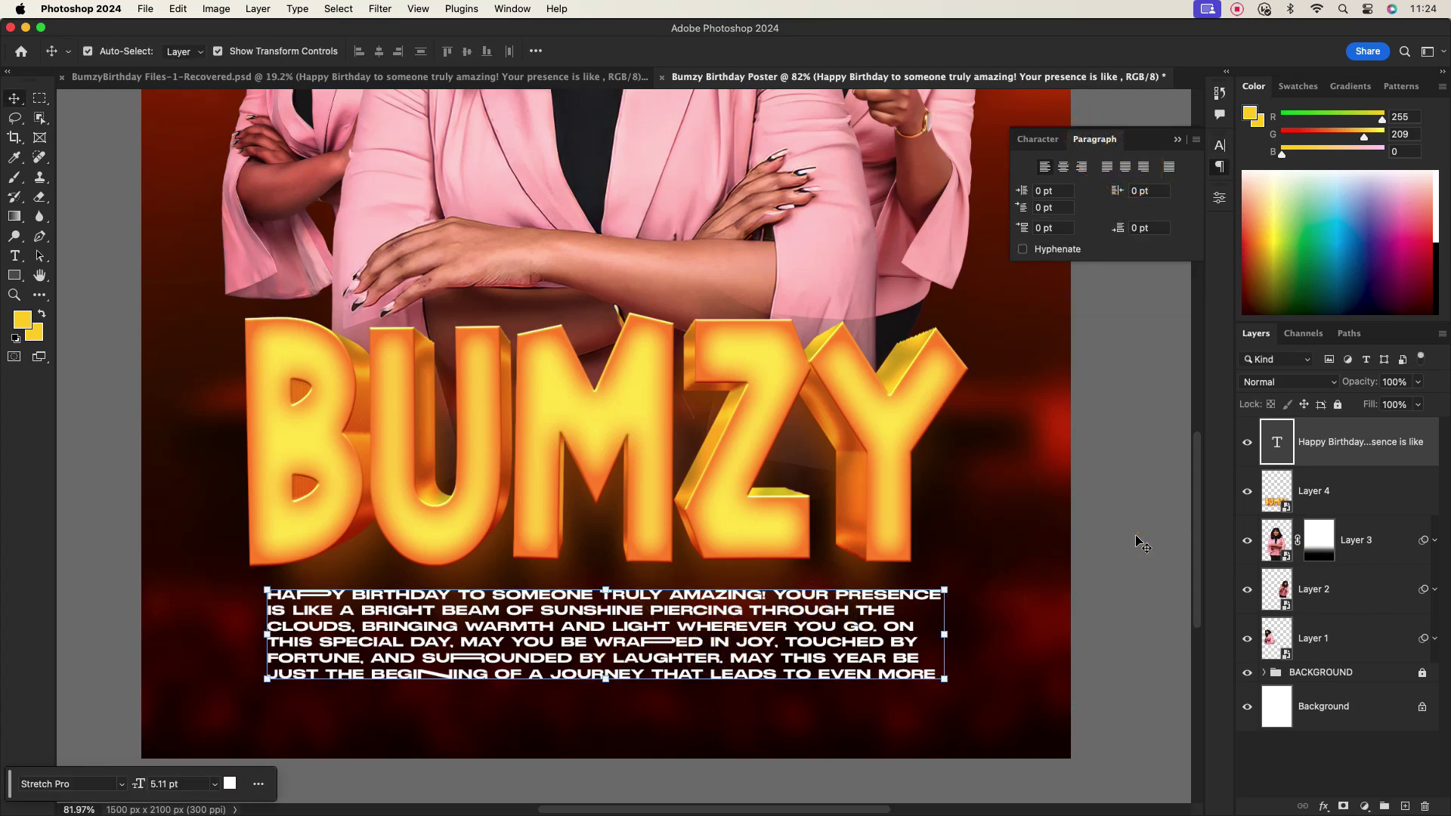
Scale the greeting text to 5.26 pt and make its text box taller and wider so the whole message fits
{"action": "scroll", "coordinate": [786, 640], "scroll_direction": "down", "scroll_amount": 5}
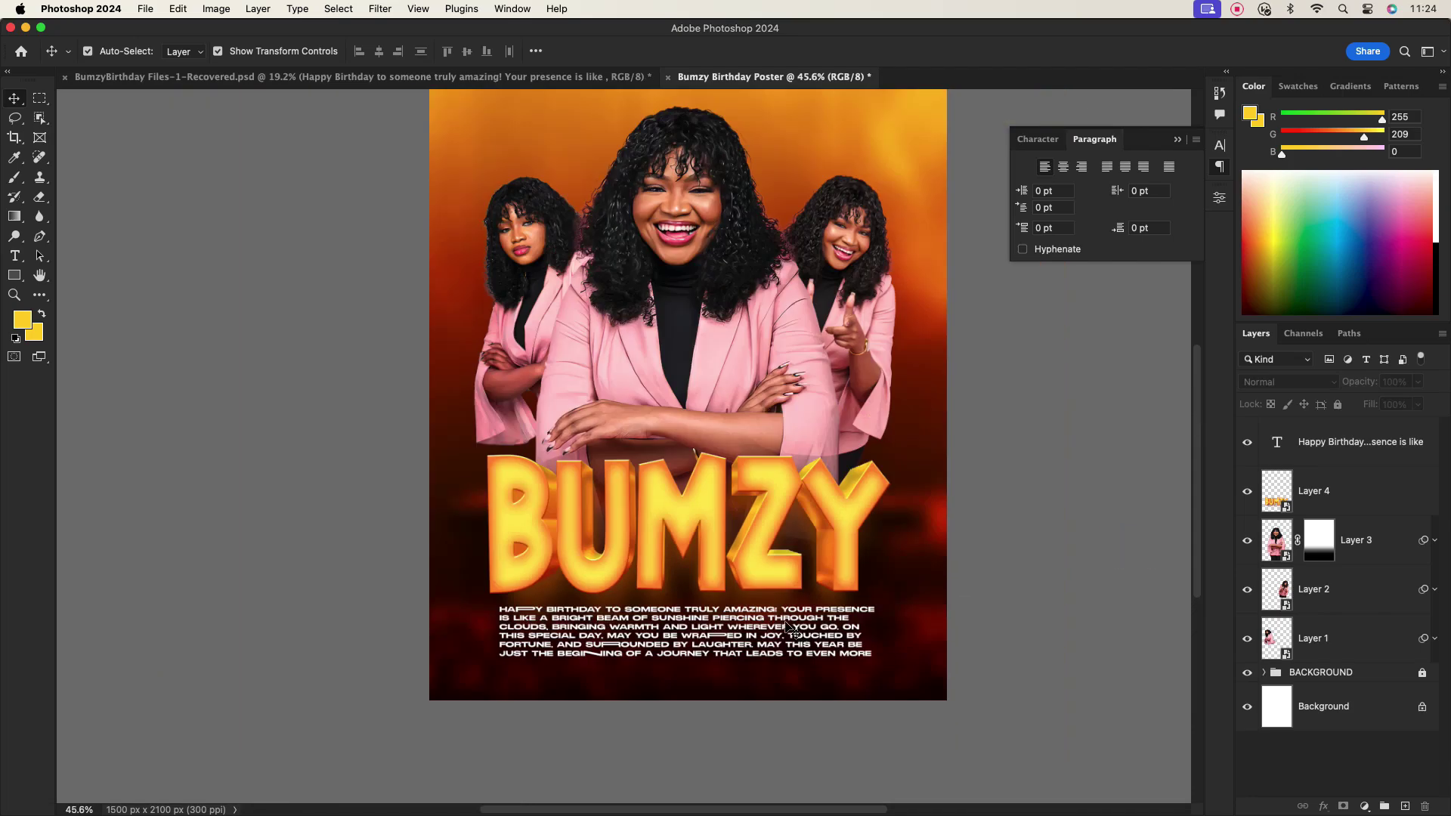
{"action": "left_click", "coordinate": [795, 627]}
{"action": "mouse_move", "coordinate": [878, 631]}
{"action": "left_mouse_down"}
{"action": "mouse_move", "coordinate": [821, 632]}
{"action": "mouse_move", "coordinate": [938, 632]}
{"action": "mouse_move", "coordinate": [875, 631]}
{"action": "left_mouse_up"}
{"action": "key", "text": "Return"}
{"action": "double_click", "coordinate": [837, 632]}
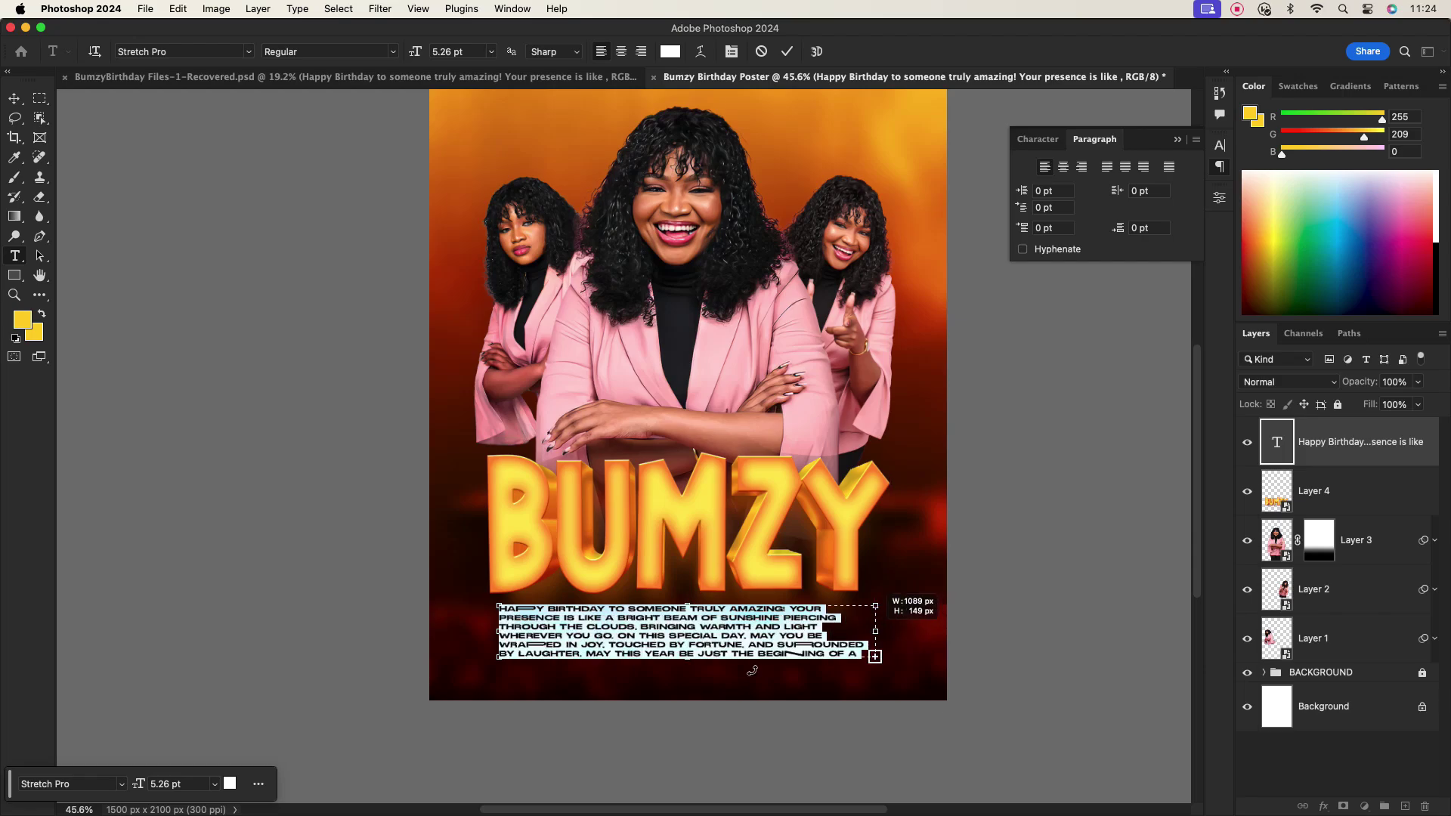
{"action": "left_click_drag", "start_coordinate": [694, 660], "coordinate": [689, 692]}
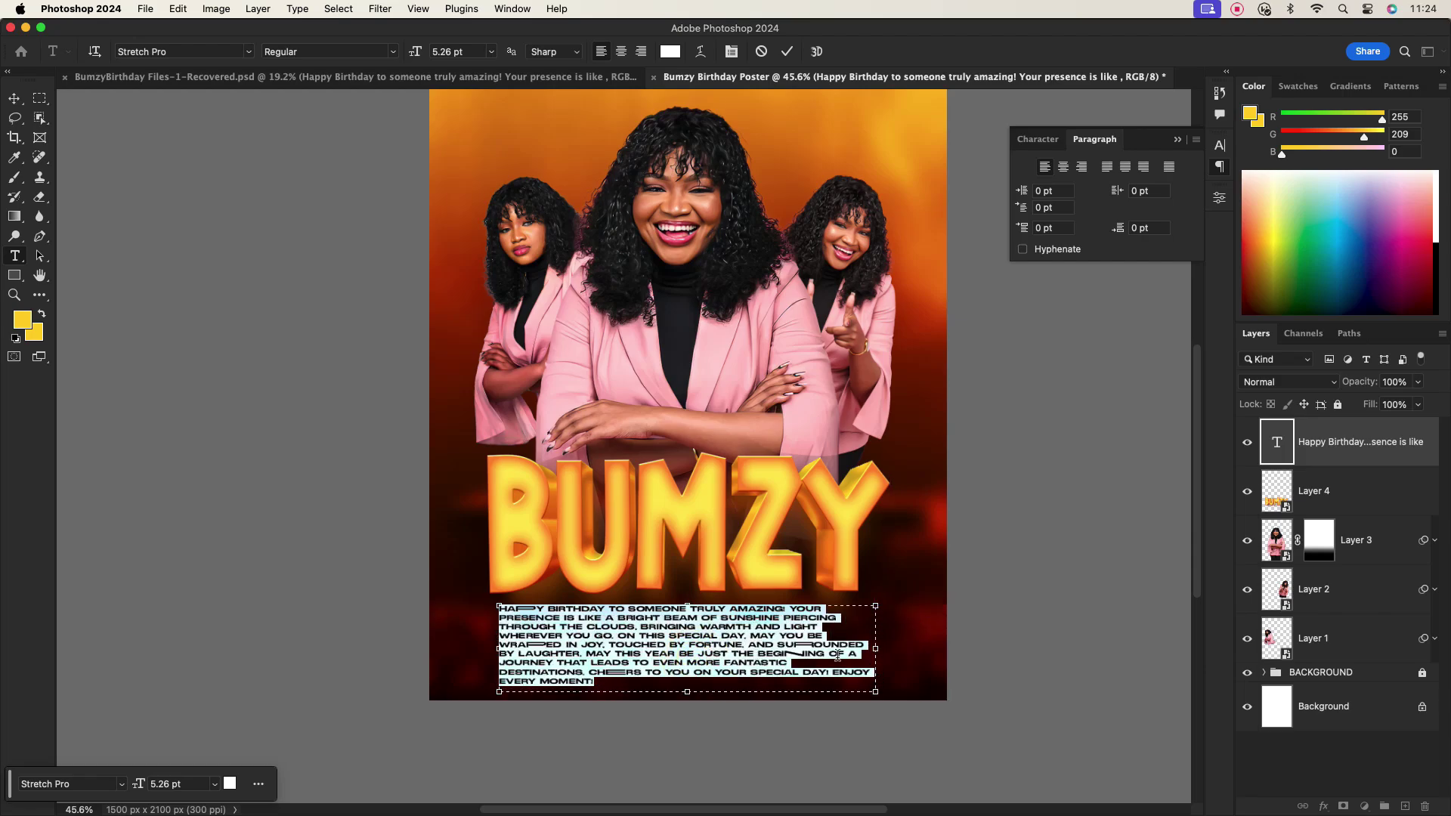
{"action": "mouse_move", "coordinate": [875, 648]}
{"action": "left_mouse_down"}
{"action": "mouse_move", "coordinate": [906, 647]}
{"action": "mouse_move", "coordinate": [889, 647]}
{"action": "left_mouse_up"}
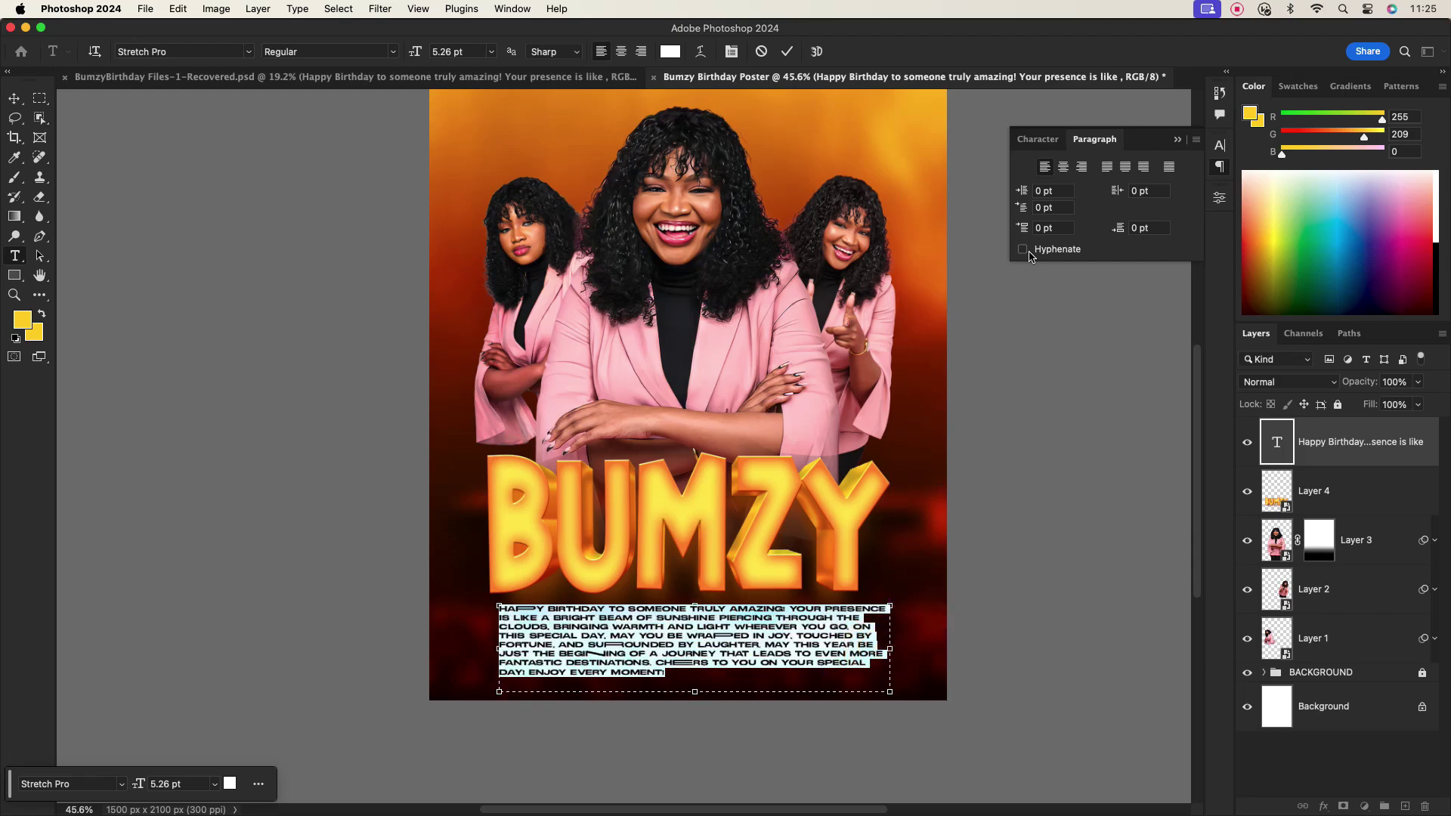
Justify the greeting paragraph with the last line centered, narrow its text box, and commit the edit
{"action": "left_click", "coordinate": [1127, 167]}
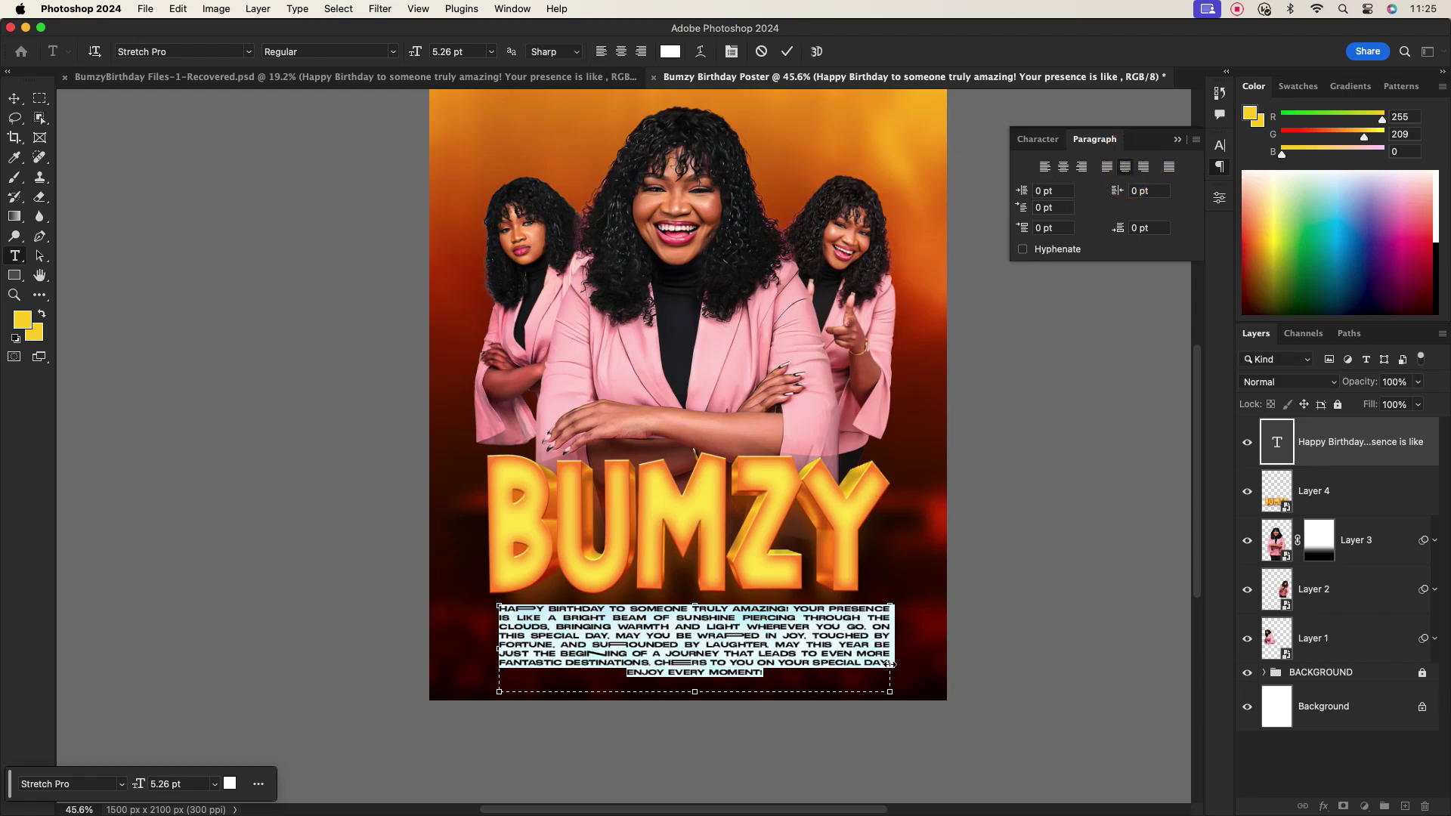
{"action": "left_click_drag", "start_coordinate": [890, 664], "coordinate": [781, 680]}
{"action": "left_click", "coordinate": [787, 52]}
{"action": "key", "text": "v"}
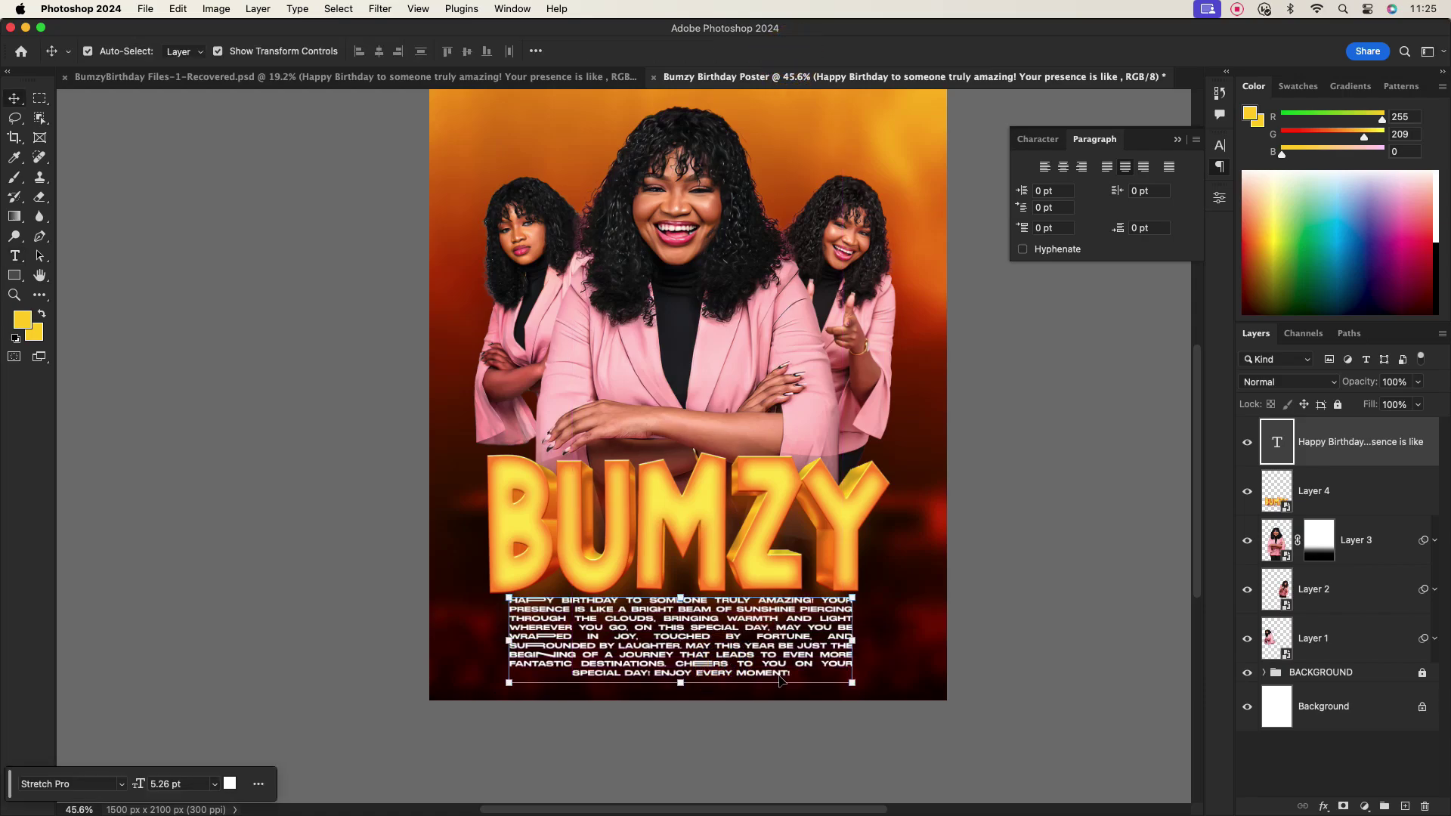
Set the greeting paragraph's leading to 6 pt and its font size to 4 pt
{"action": "left_click", "coordinate": [1038, 140]}
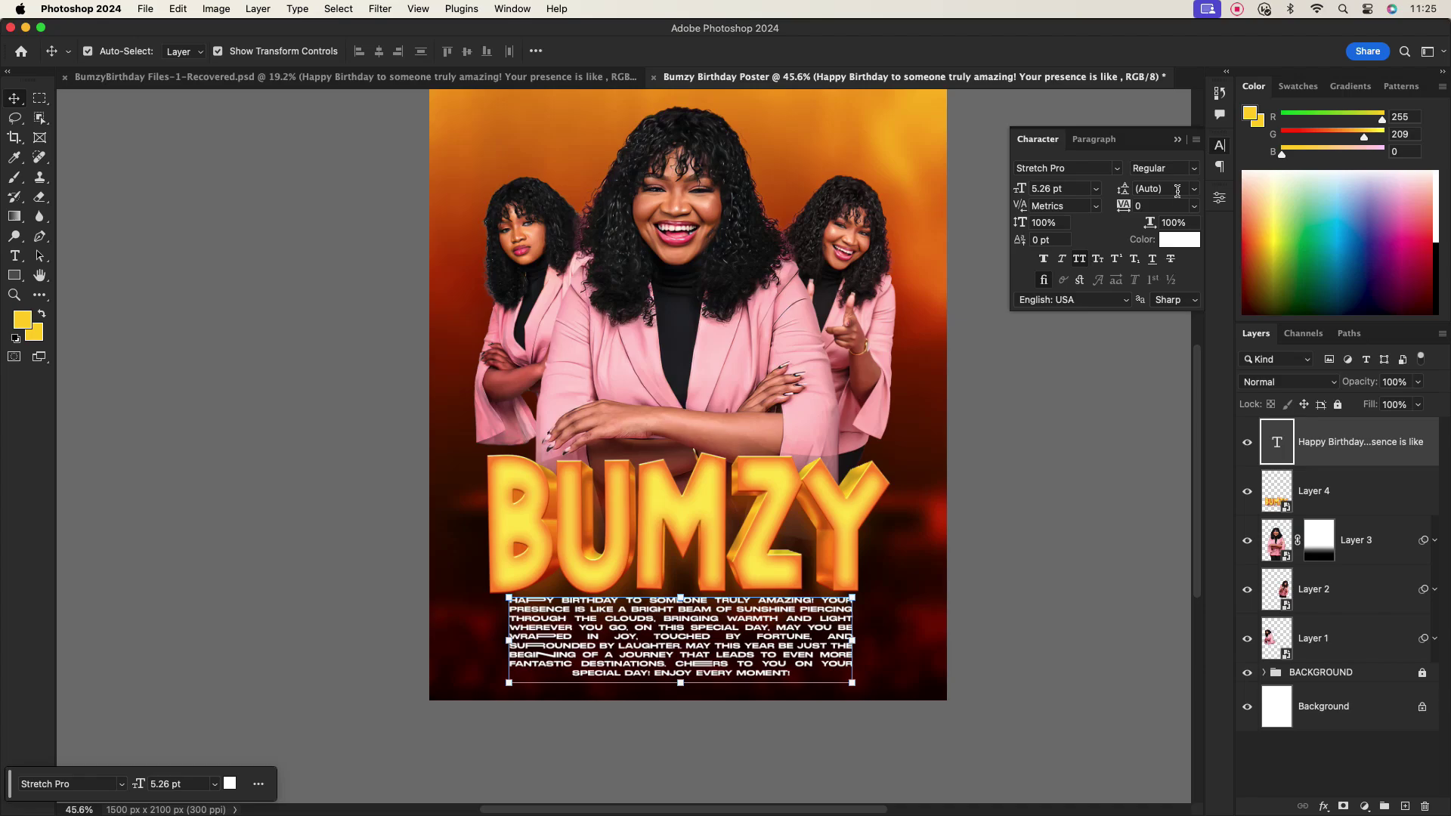
{"action": "left_click", "coordinate": [1195, 189]}
{"action": "left_click", "coordinate": [1161, 228]}
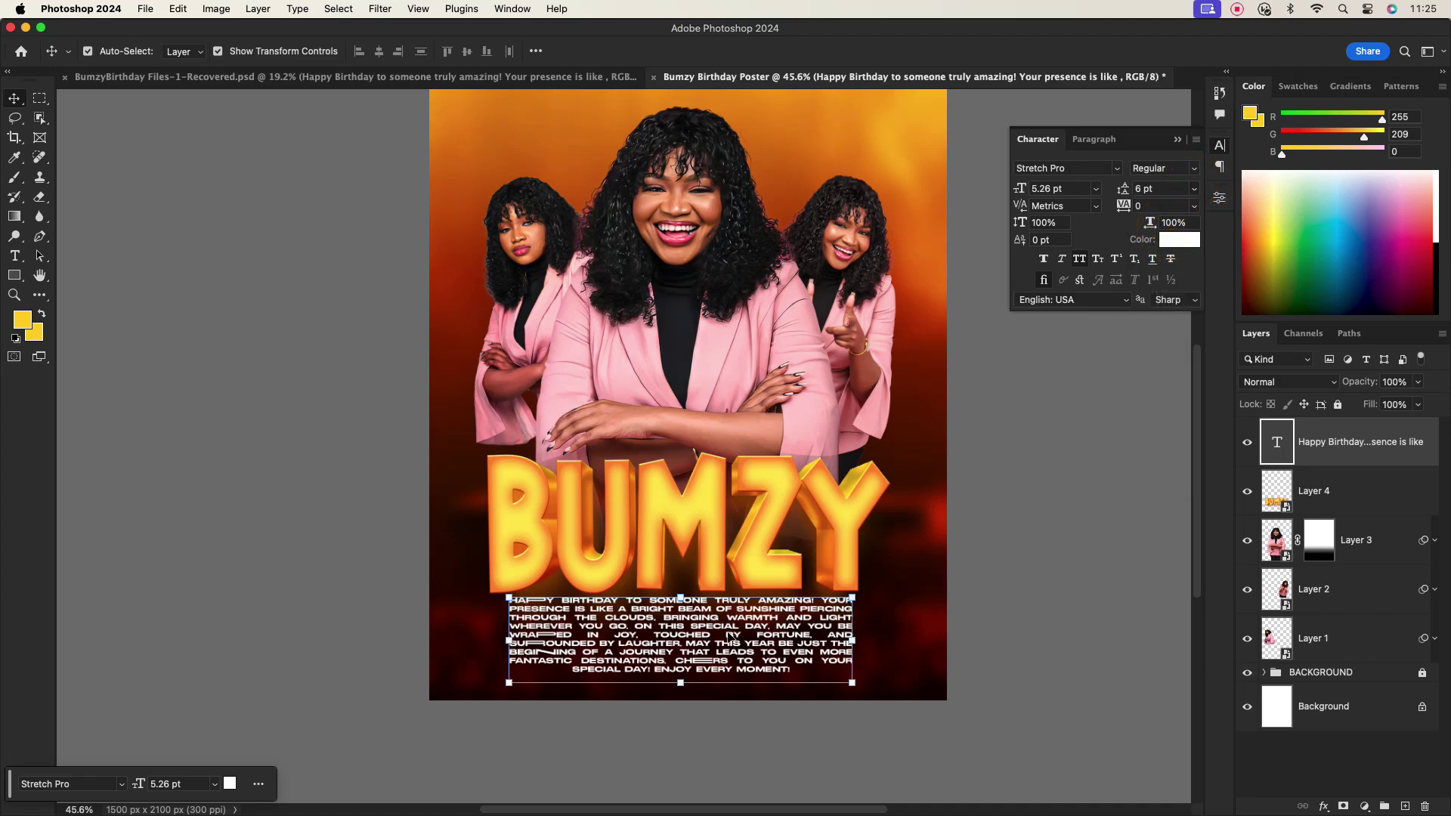
{"action": "left_click", "coordinate": [1062, 191]}
{"action": "type", "text": "4"}
{"action": "key", "text": "Return"}
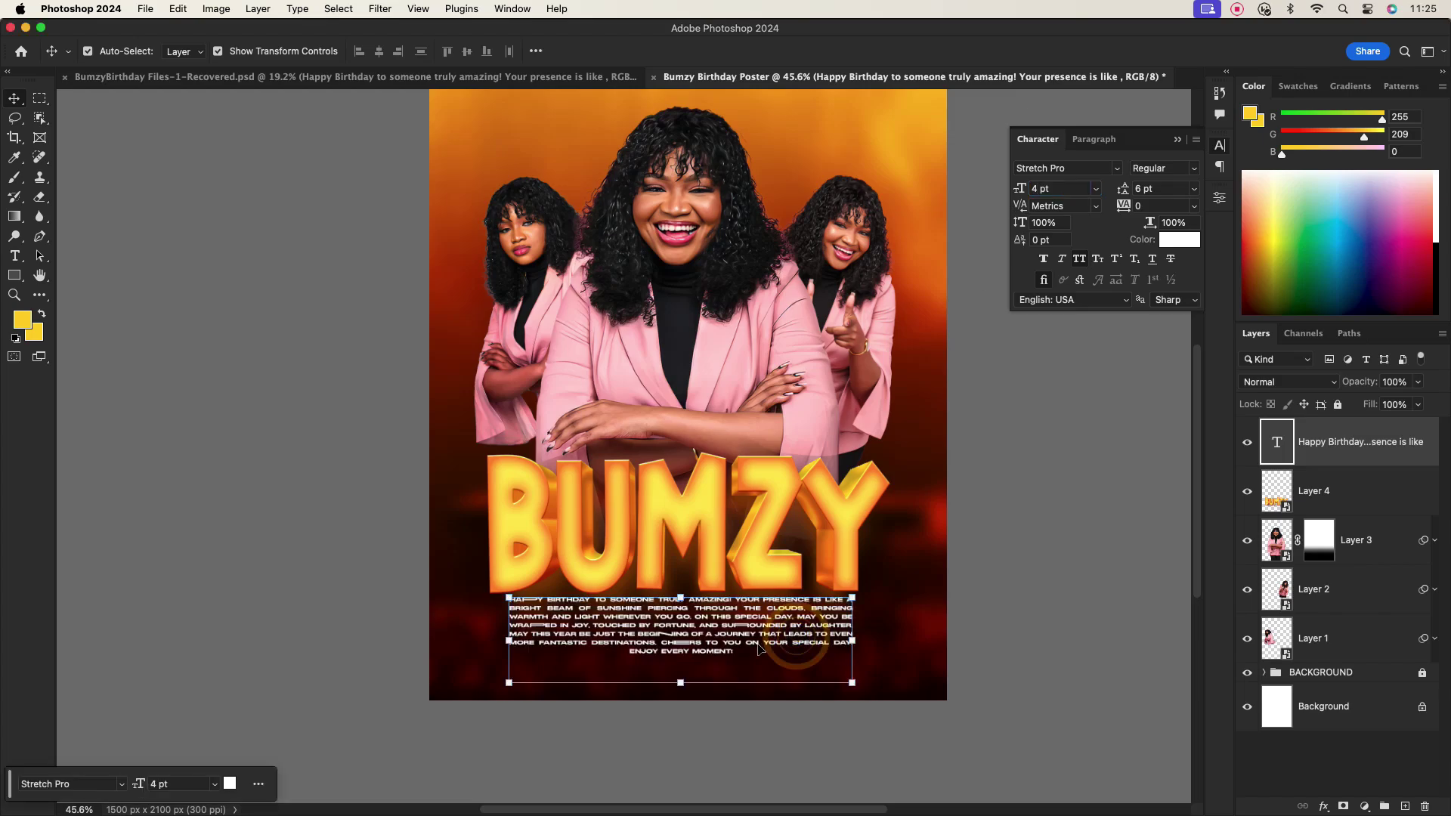
Shorten the greeting's text box and scale the paragraph up to 4.48 pt so it spans nearly the name's width
{"action": "left_click_drag", "start_coordinate": [681, 683], "coordinate": [683, 668]}
{"action": "double_click", "coordinate": [683, 620]}
{"action": "double_click", "coordinate": [687, 633]}
{"action": "left_click", "coordinate": [788, 52]}
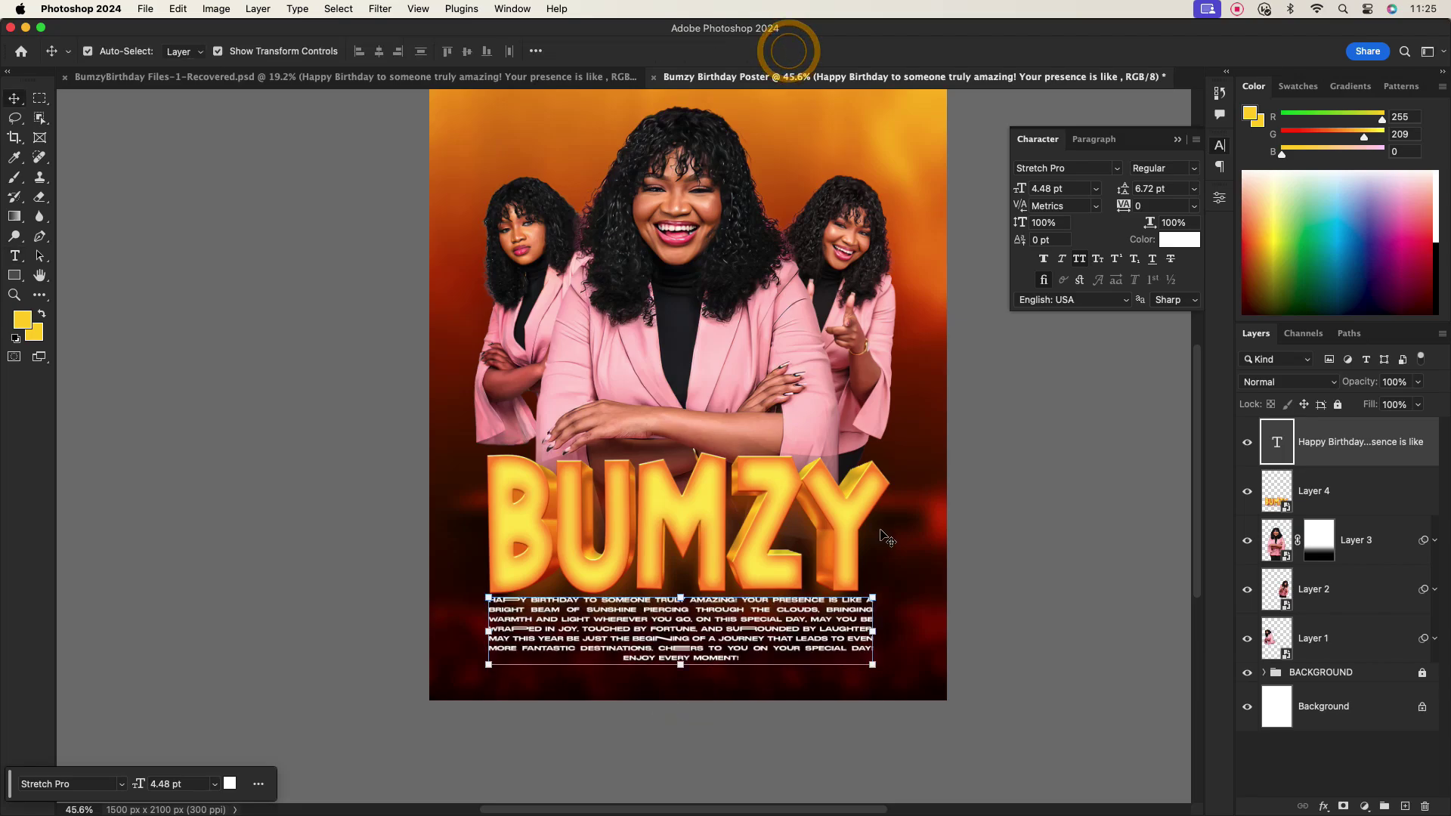
Shrink the greeting paragraph to about 94%, center it horizontally under the golden name, and commit the transform
{"action": "left_click", "coordinate": [892, 546]}
{"action": "scroll", "coordinate": [723, 522], "scroll_direction": "up", "scroll_amount": 3}
{"action": "scroll", "coordinate": [724, 521], "scroll_direction": "down", "scroll_amount": 3}
{"action": "left_click_drag", "start_coordinate": [691, 335], "coordinate": [686, 467]}
{"action": "left_click", "coordinate": [1176, 140]}
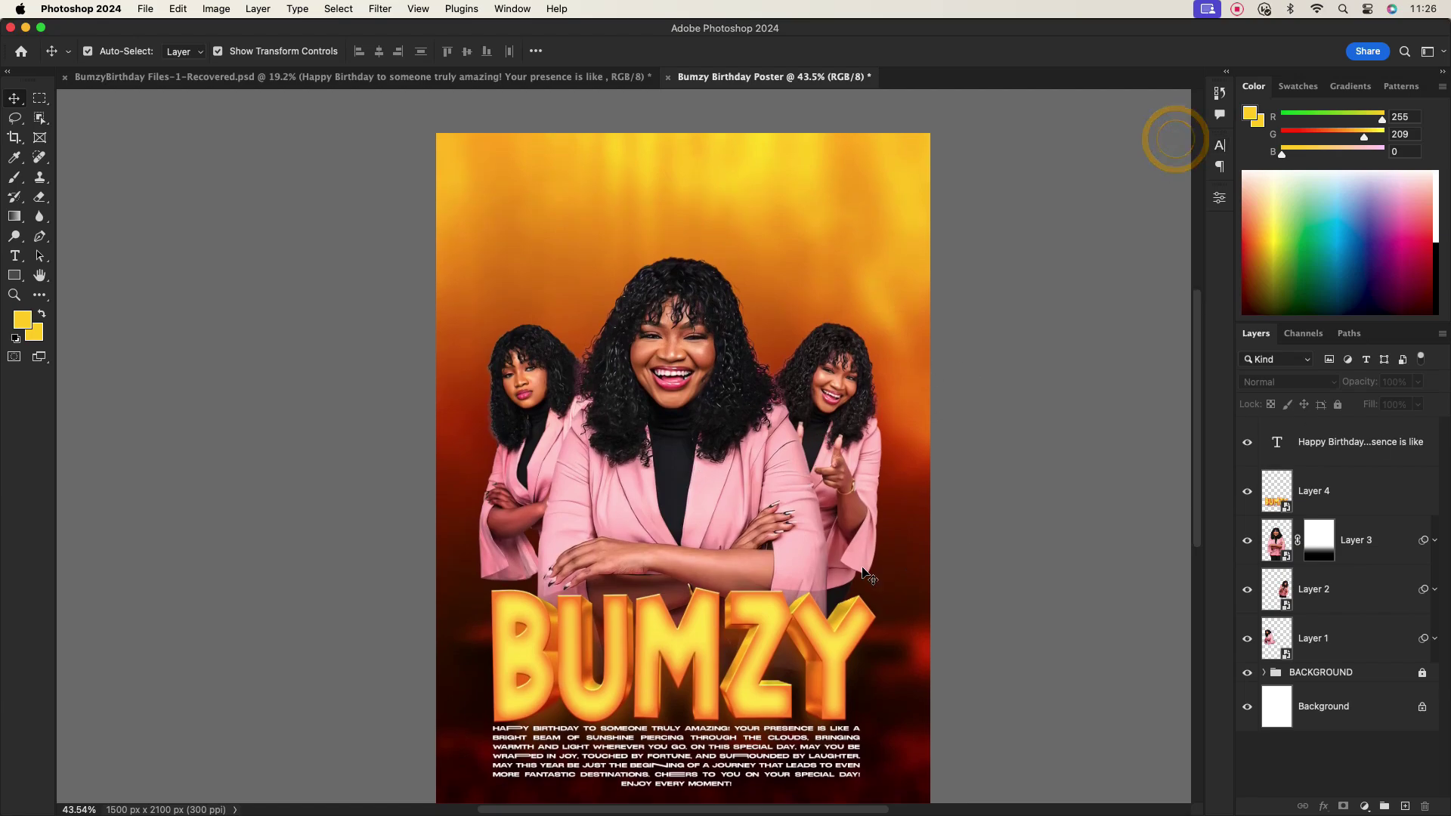
{"action": "left_click", "coordinate": [680, 748]}
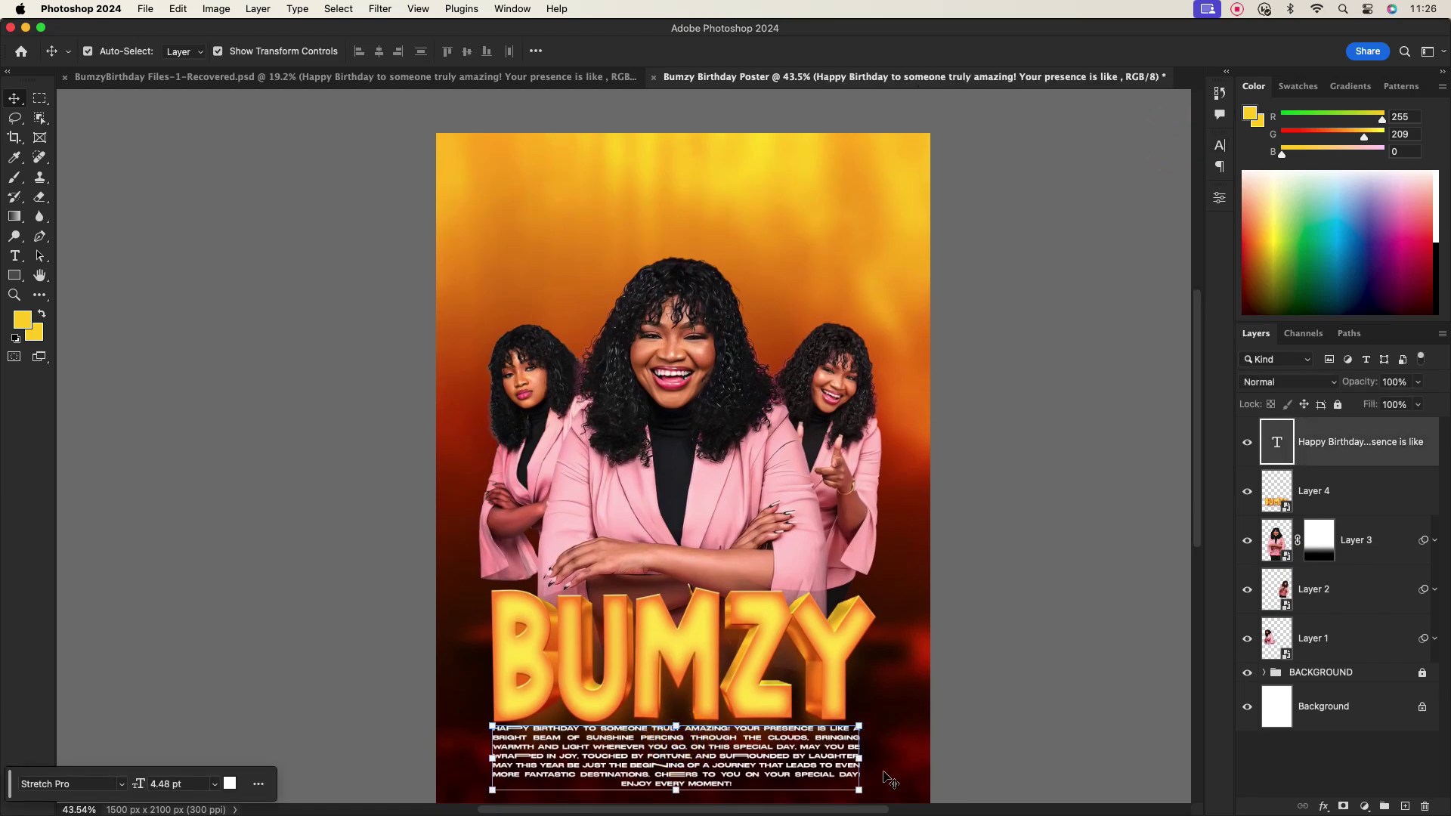
{"action": "left_click_drag", "start_coordinate": [866, 759], "coordinate": [841, 757]}
{"action": "left_click_drag", "start_coordinate": [717, 750], "coordinate": [730, 754]}
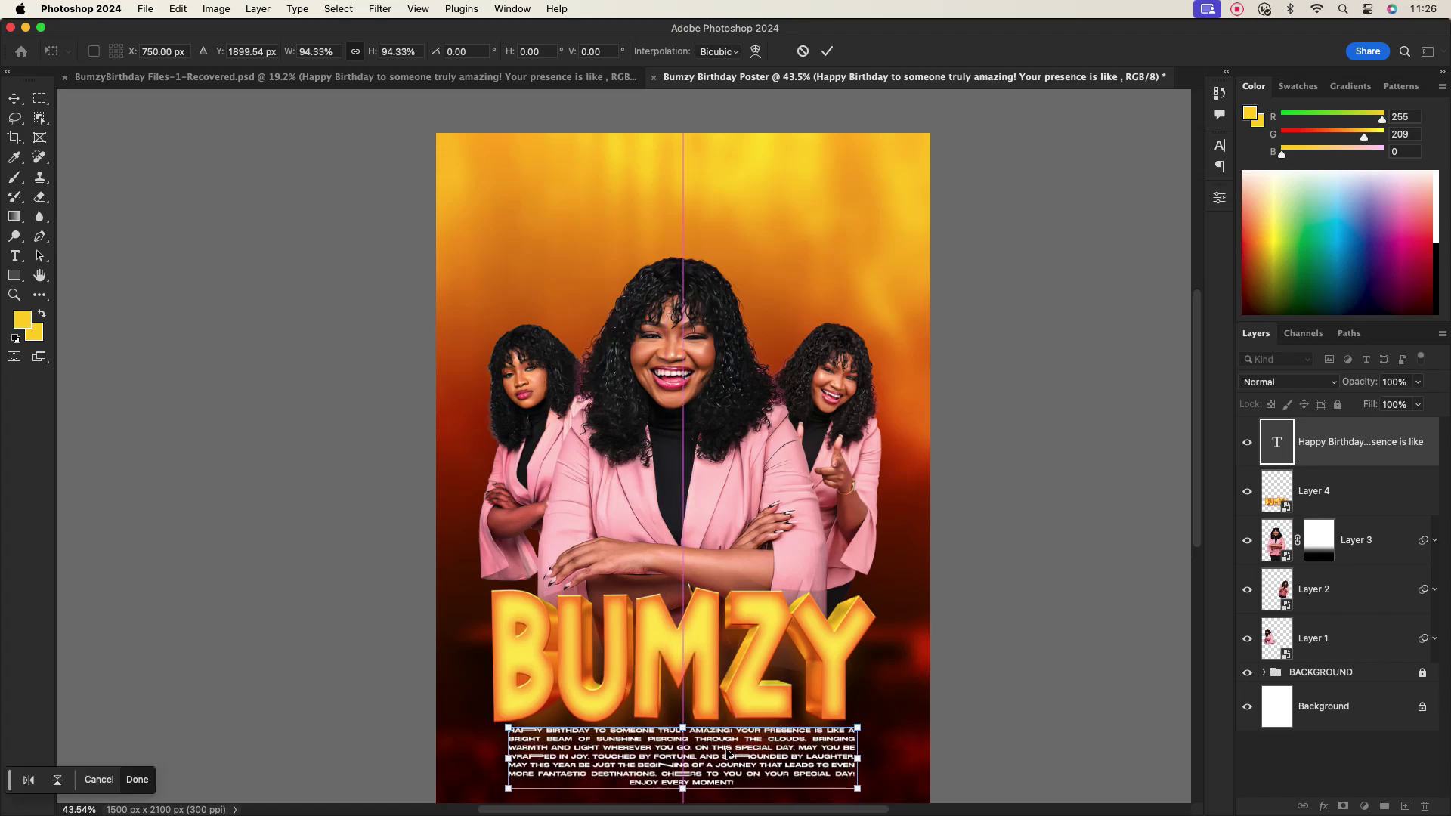
{"action": "left_click", "coordinate": [826, 51]}
Enlarge the golden name text slightly, keep it centered just above the greeting, commit the transform, and deselect
{"action": "left_click_drag", "start_coordinate": [689, 626], "coordinate": [696, 615]}
{"action": "left_click_drag", "start_coordinate": [884, 671], "coordinate": [895, 675]}
{"action": "left_click_drag", "start_coordinate": [762, 653], "coordinate": [677, 660]}
{"action": "left_click", "coordinate": [785, 53]}
{"action": "left_click", "coordinate": [969, 628]}
{"action": "left_click", "coordinate": [710, 763]}
{"action": "left_click", "coordinate": [703, 751]}
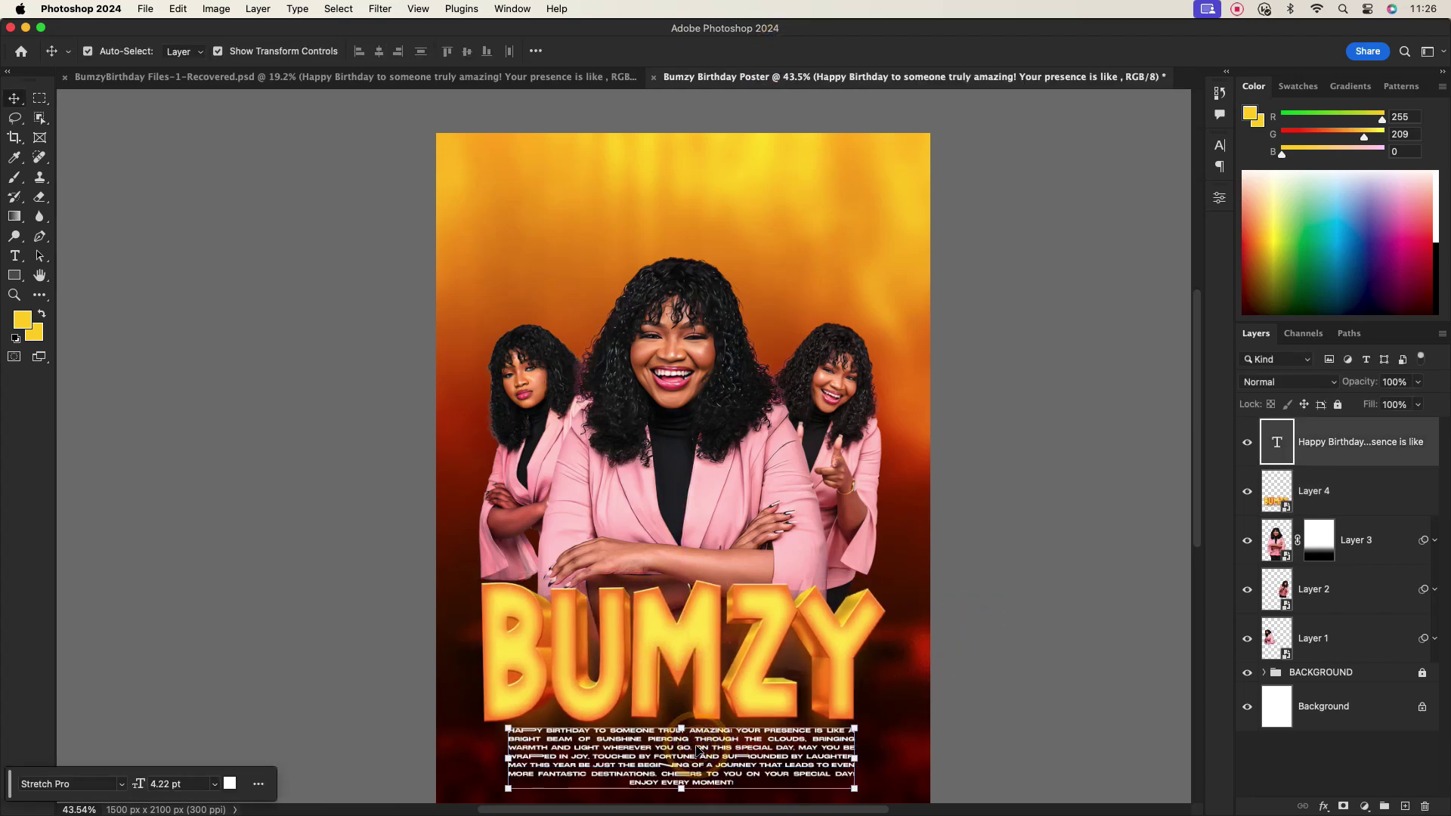
{"action": "scroll", "coordinate": [714, 669], "scroll_direction": "down", "scroll_amount": 1}
{"action": "left_click", "coordinate": [786, 644]}
{"action": "left_click", "coordinate": [963, 282]}
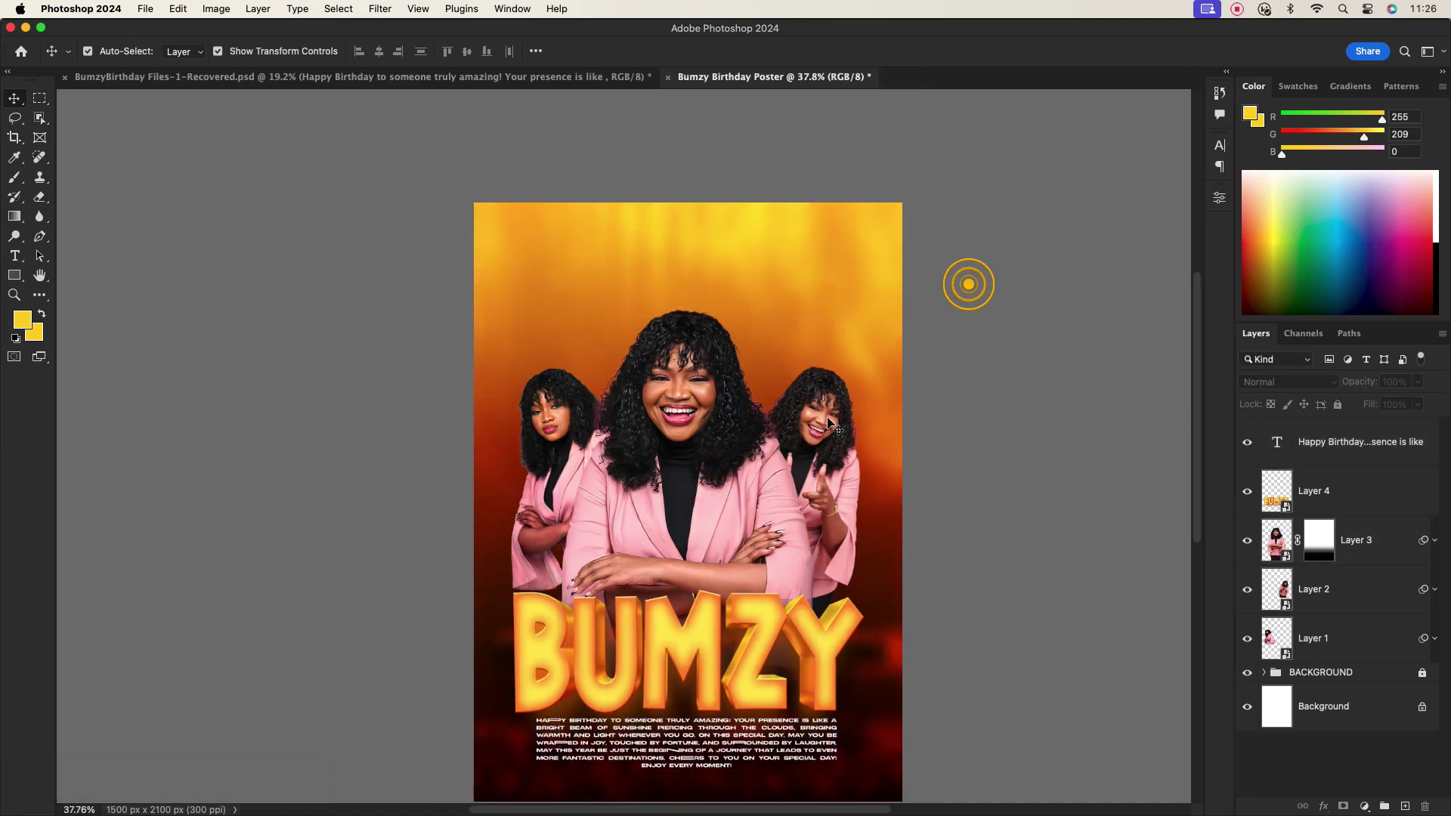
Add the white heading "happpy amazzing birthdday" above the portraits, with doubled letters for the font's stretched ligatures
{"action": "scroll", "coordinate": [744, 378], "scroll_direction": "up", "scroll_amount": 3}
{"action": "left_click", "coordinate": [1367, 454]}
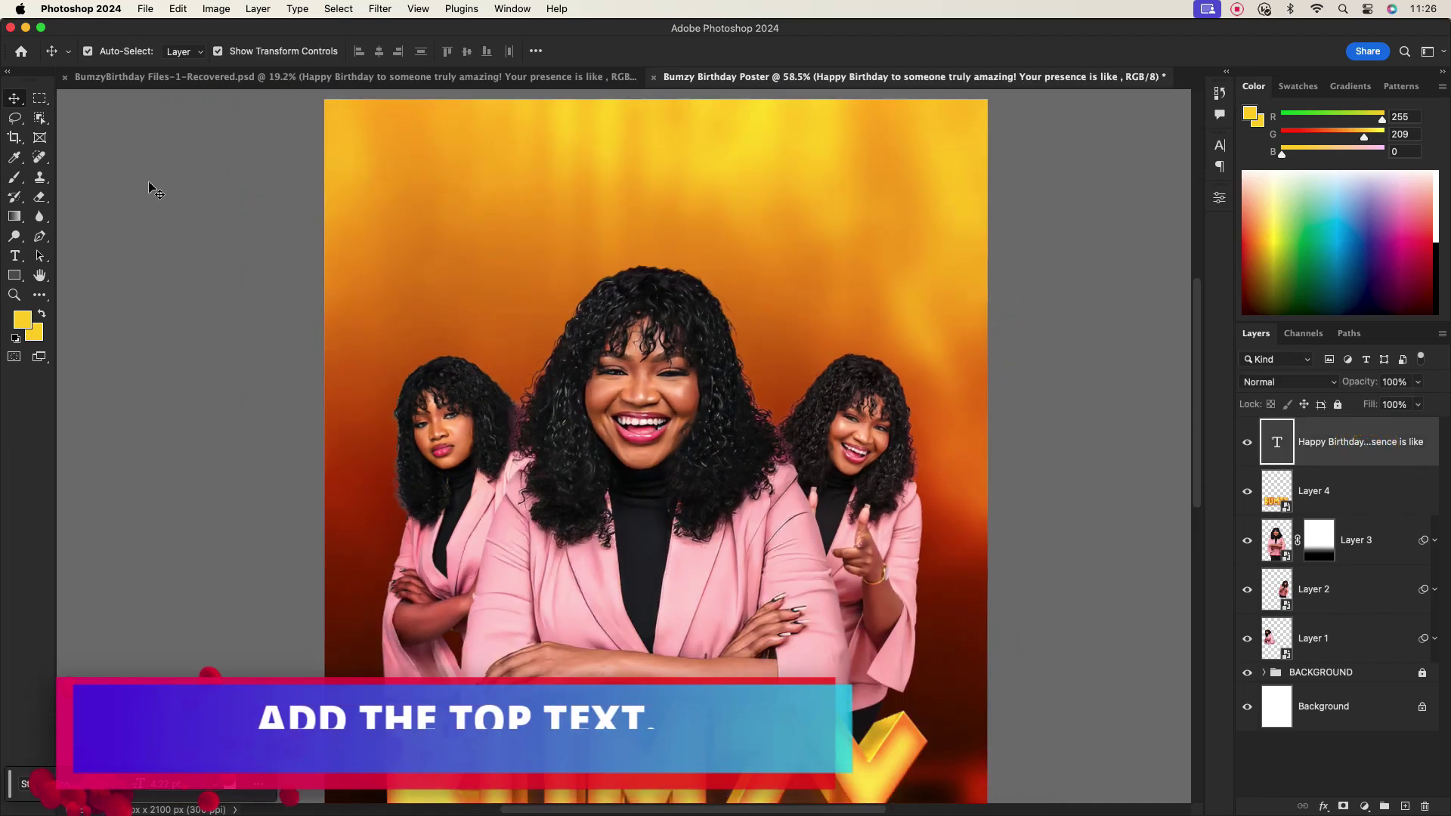
{"action": "left_click", "coordinate": [14, 255]}
{"action": "left_click", "coordinate": [474, 178]}
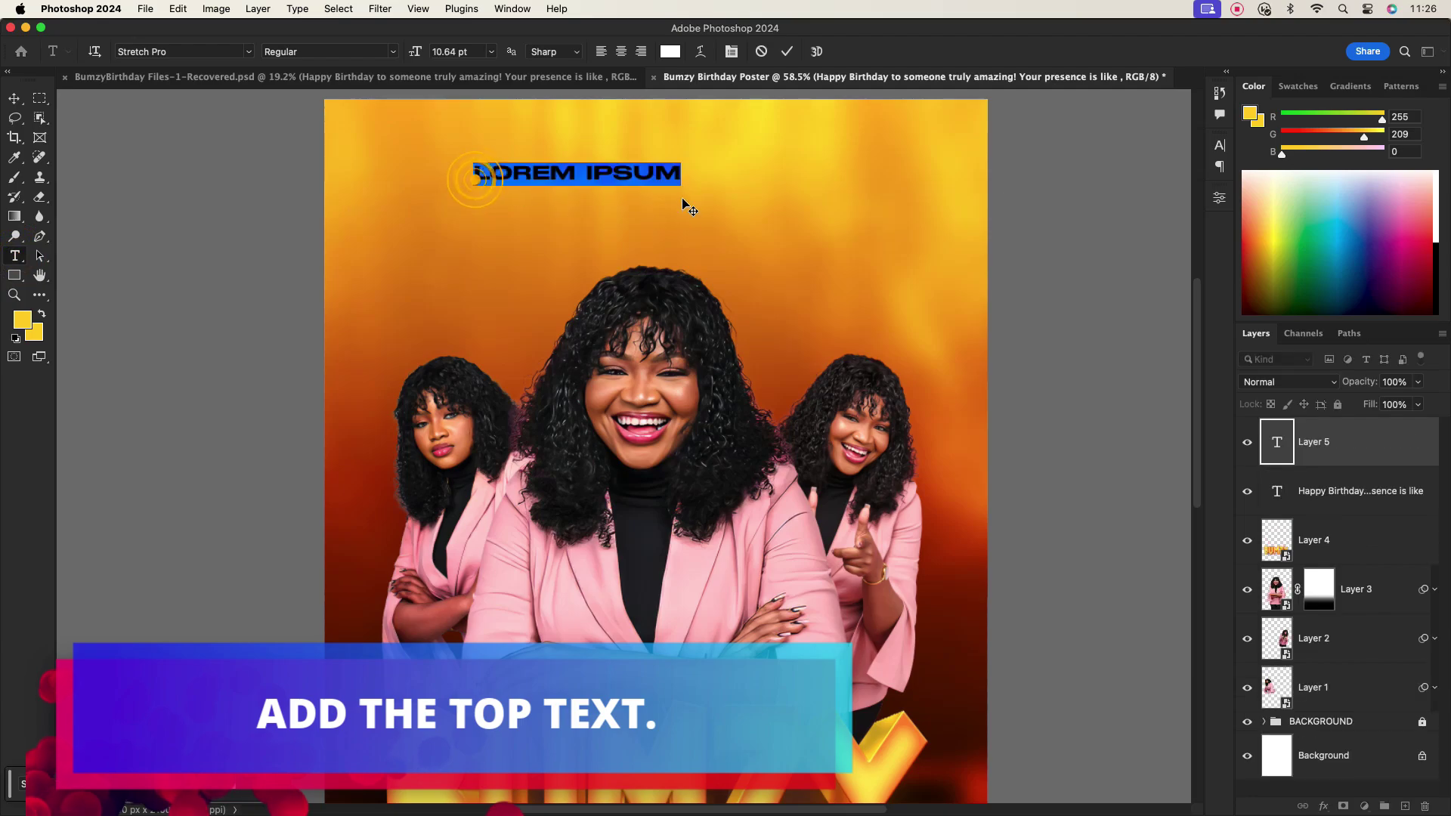
{"action": "type", "text": "HAPPY AMAZING BIRTHDAY"}
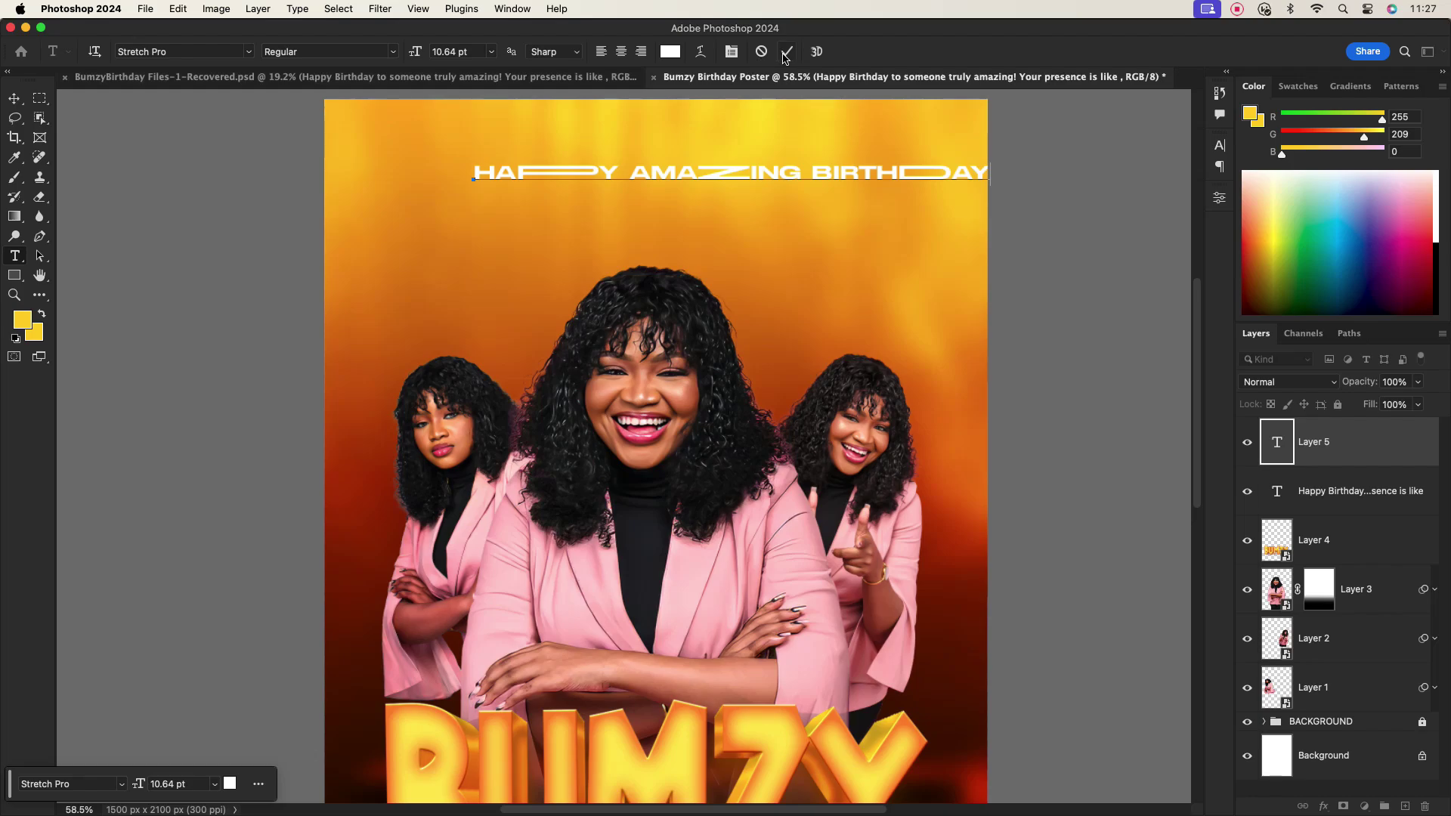
{"action": "left_click", "coordinate": [787, 51]}
Position the birthday heading near the poster's upper edge above the center portrait's head
{"action": "left_click", "coordinate": [14, 99]}
{"action": "mouse_move", "coordinate": [704, 171]}
{"action": "left_mouse_down"}
{"action": "mouse_move", "coordinate": [673, 169]}
{"action": "mouse_move", "coordinate": [687, 181]}
{"action": "left_mouse_up"}
{"action": "left_click", "coordinate": [792, 264]}
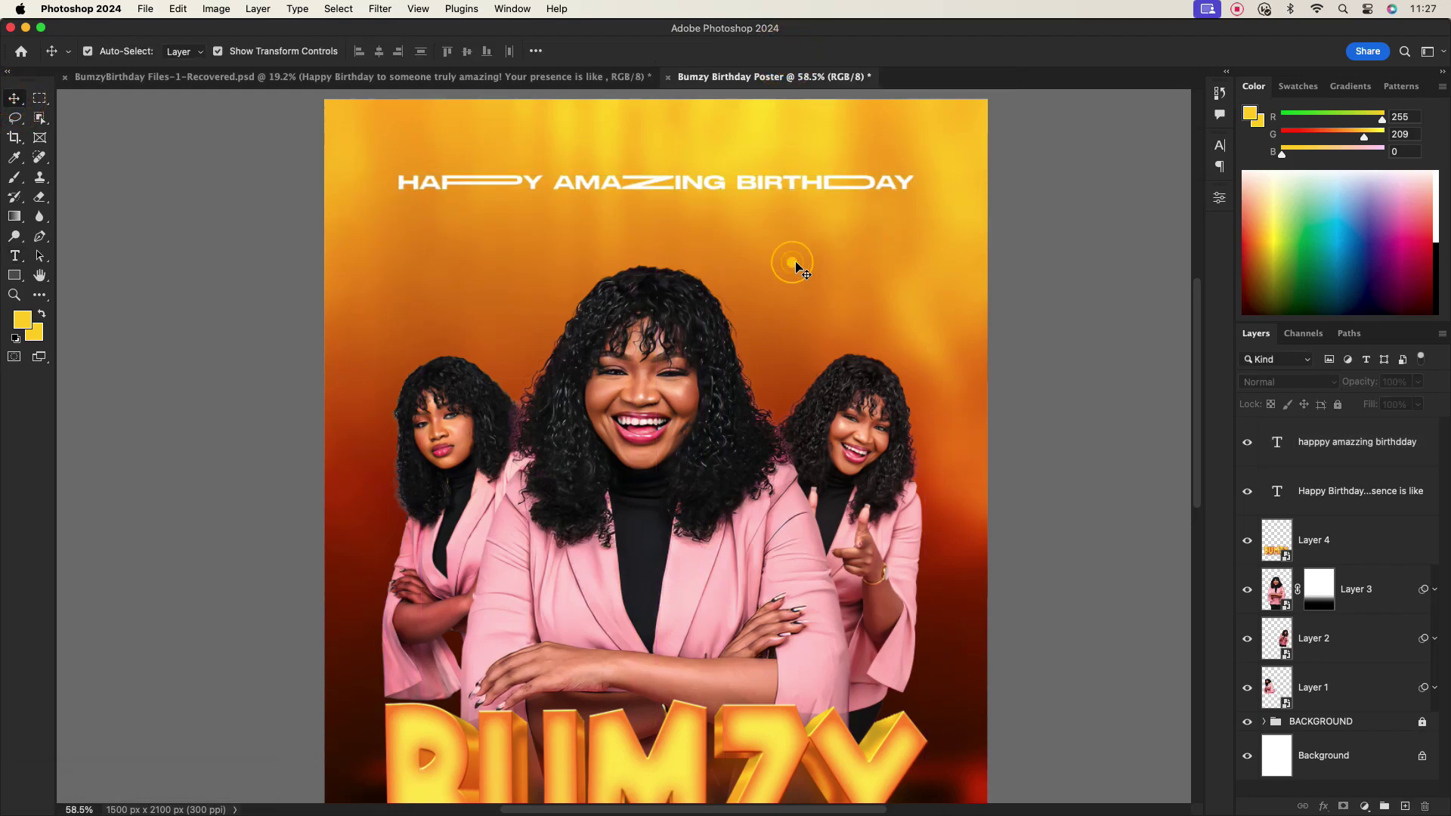
{"action": "scroll", "coordinate": [792, 264], "scroll_direction": "down", "scroll_amount": 5}
{"action": "scroll", "coordinate": [680, 233], "scroll_direction": "up", "scroll_amount": 5}
{"action": "left_click_drag", "start_coordinate": [718, 188], "coordinate": [718, 191]}
Enlarge the center portrait to about 104% and commit the transform
{"action": "left_click", "coordinate": [678, 342]}
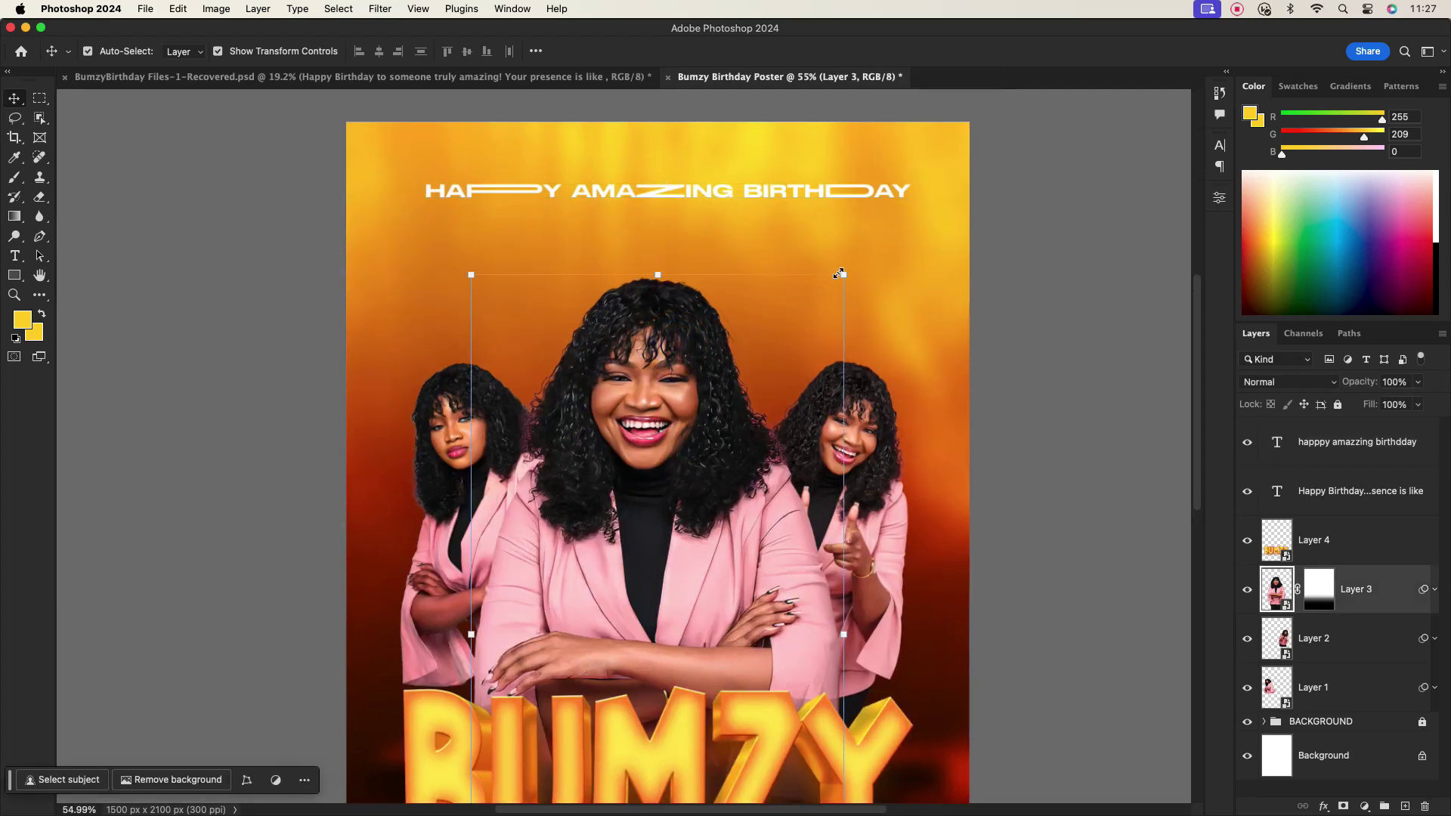
{"action": "left_click", "coordinate": [844, 274]}
{"action": "key", "text": "Return"}
{"action": "left_click_drag", "start_coordinate": [843, 274], "coordinate": [857, 244]}
{"action": "left_click", "coordinate": [827, 51]}
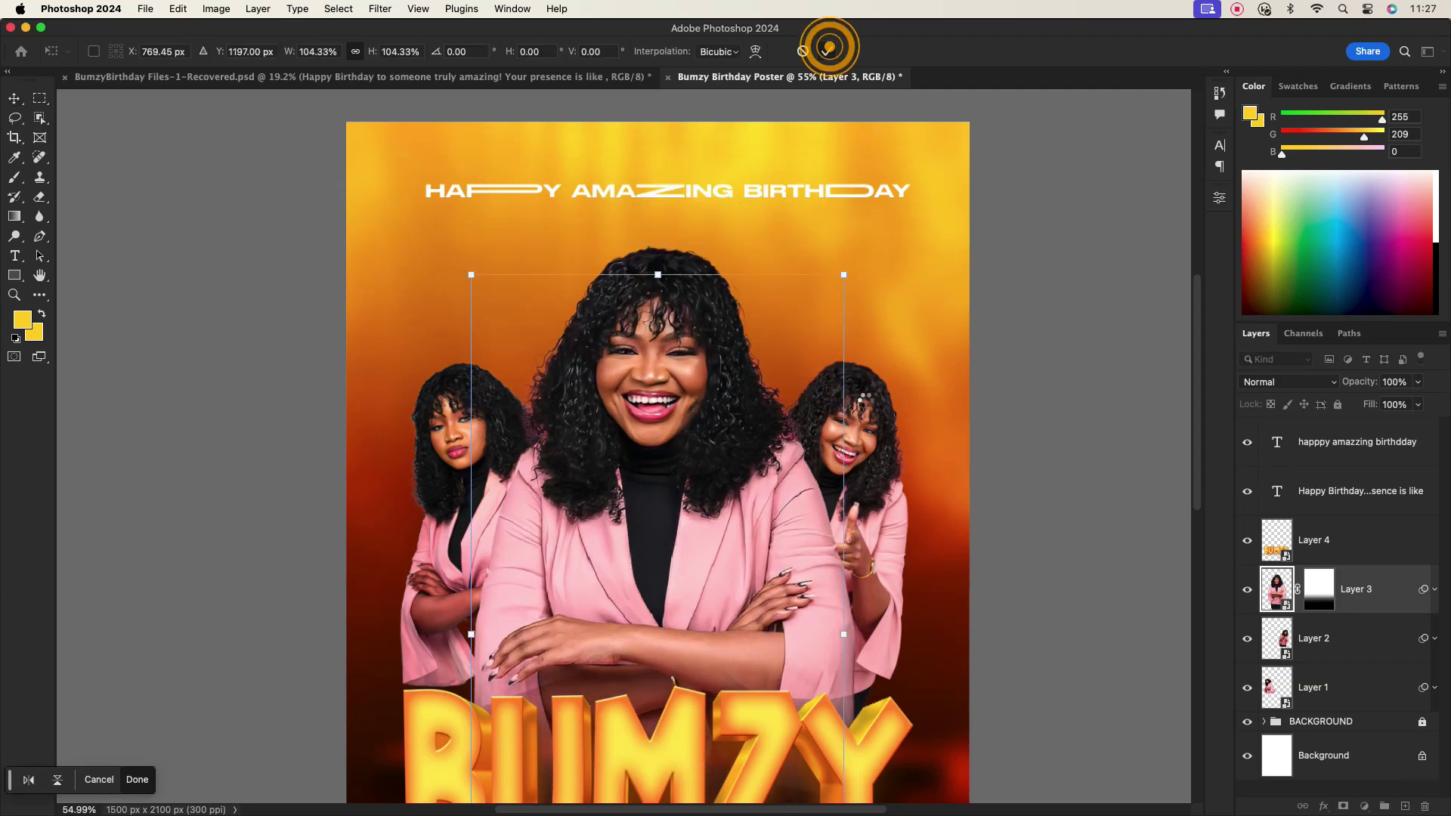
{"action": "left_click", "coordinate": [879, 405]}
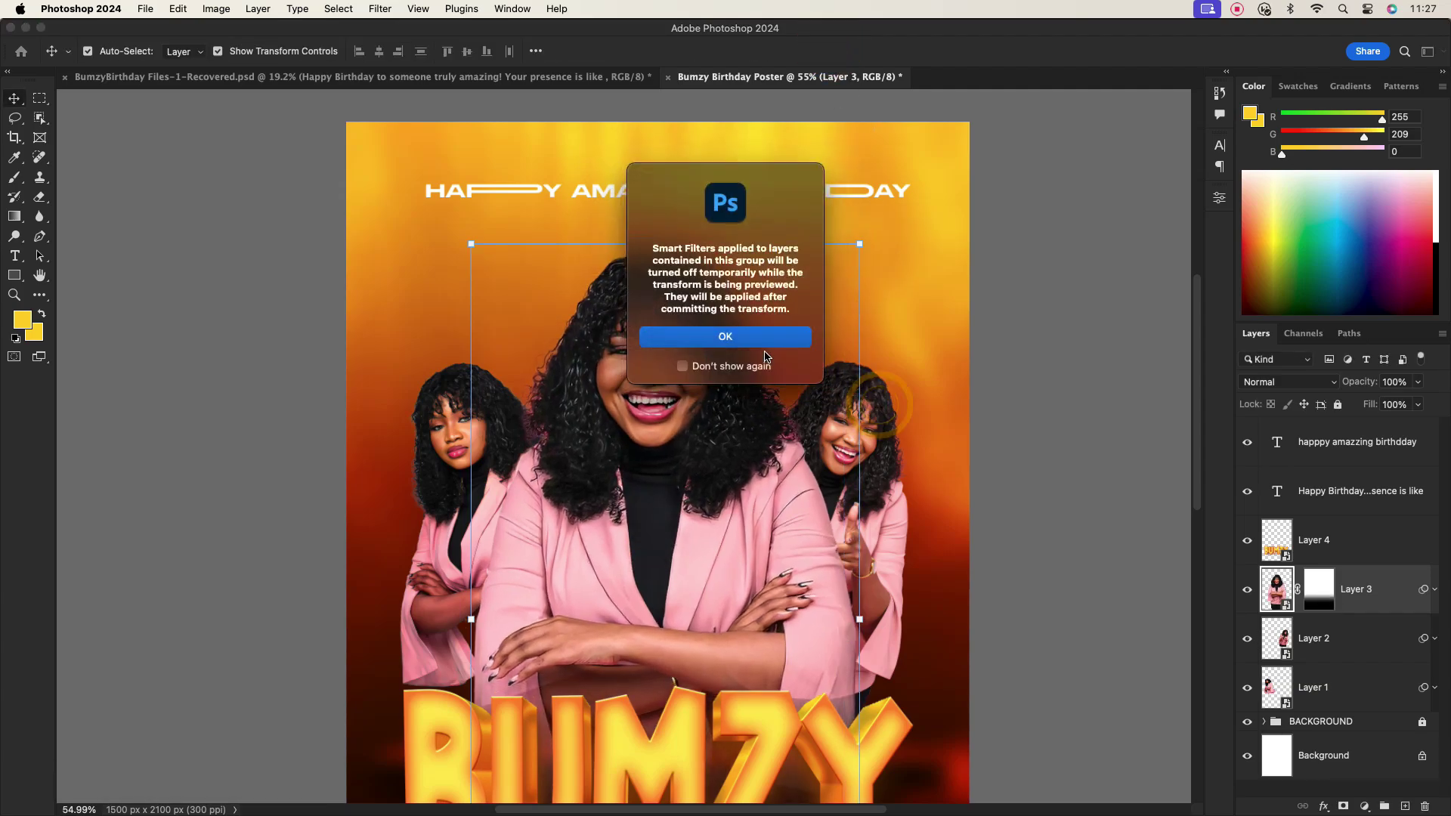
{"action": "left_click", "coordinate": [726, 334]}
{"action": "left_click", "coordinate": [885, 414]}
{"action": "left_click", "coordinate": [830, 51]}
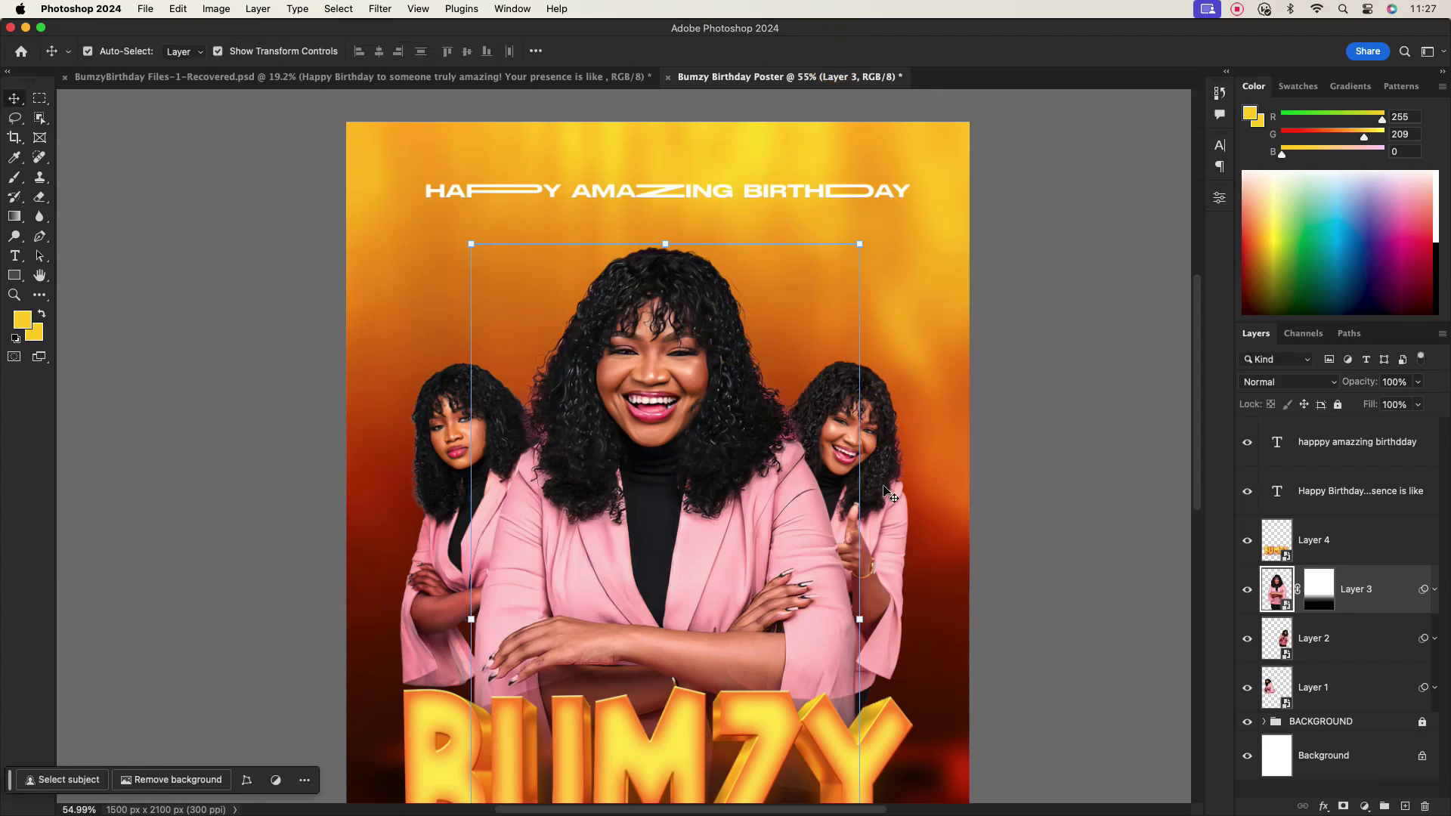
Tilt the right portrait outward, move it up beside the center portrait, and commit the transform
{"action": "left_click", "coordinate": [887, 488]}
{"action": "left_click", "coordinate": [912, 360]}
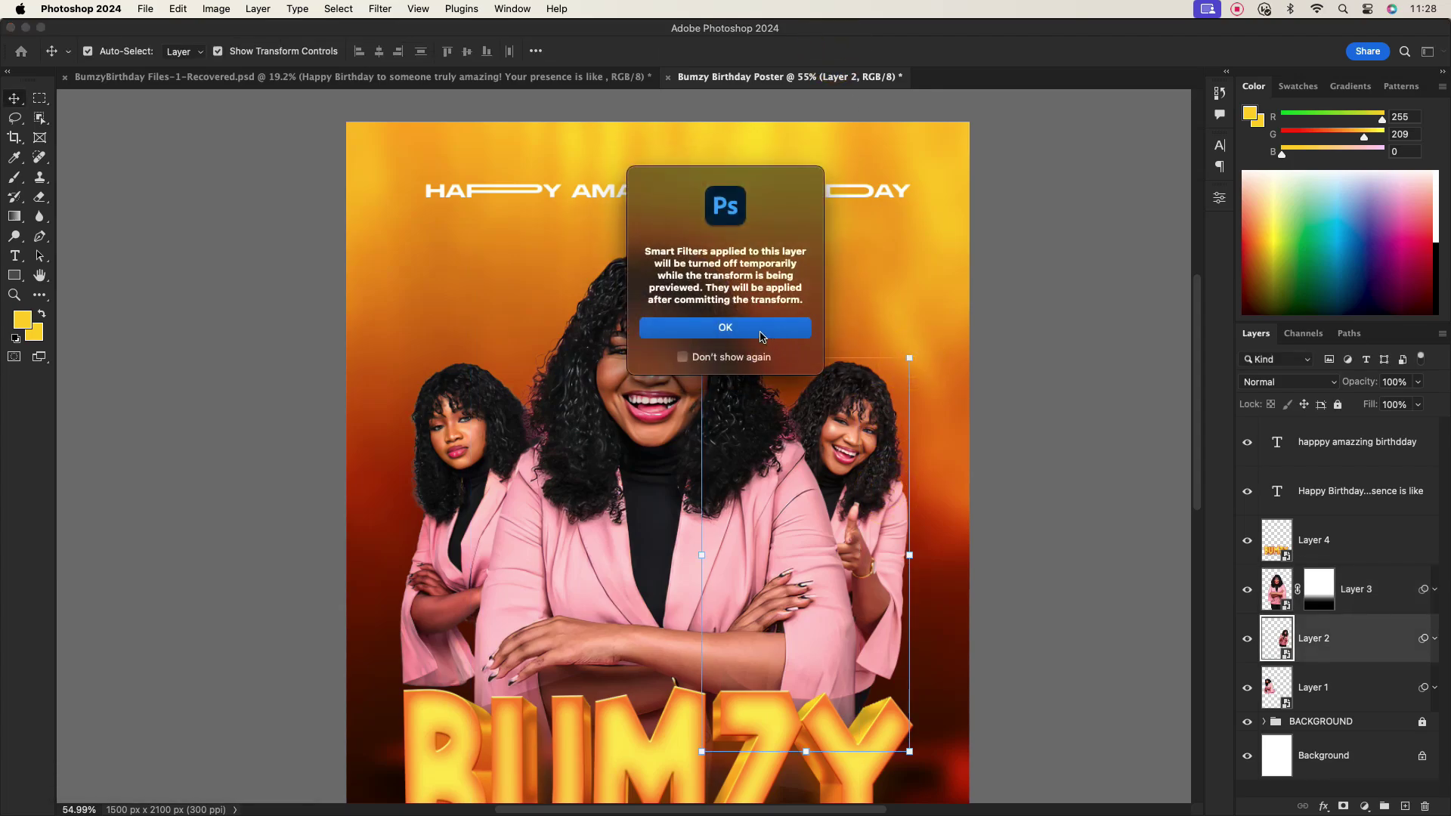
{"action": "left_click", "coordinate": [726, 329]}
{"action": "left_click_drag", "start_coordinate": [913, 361], "coordinate": [975, 353]}
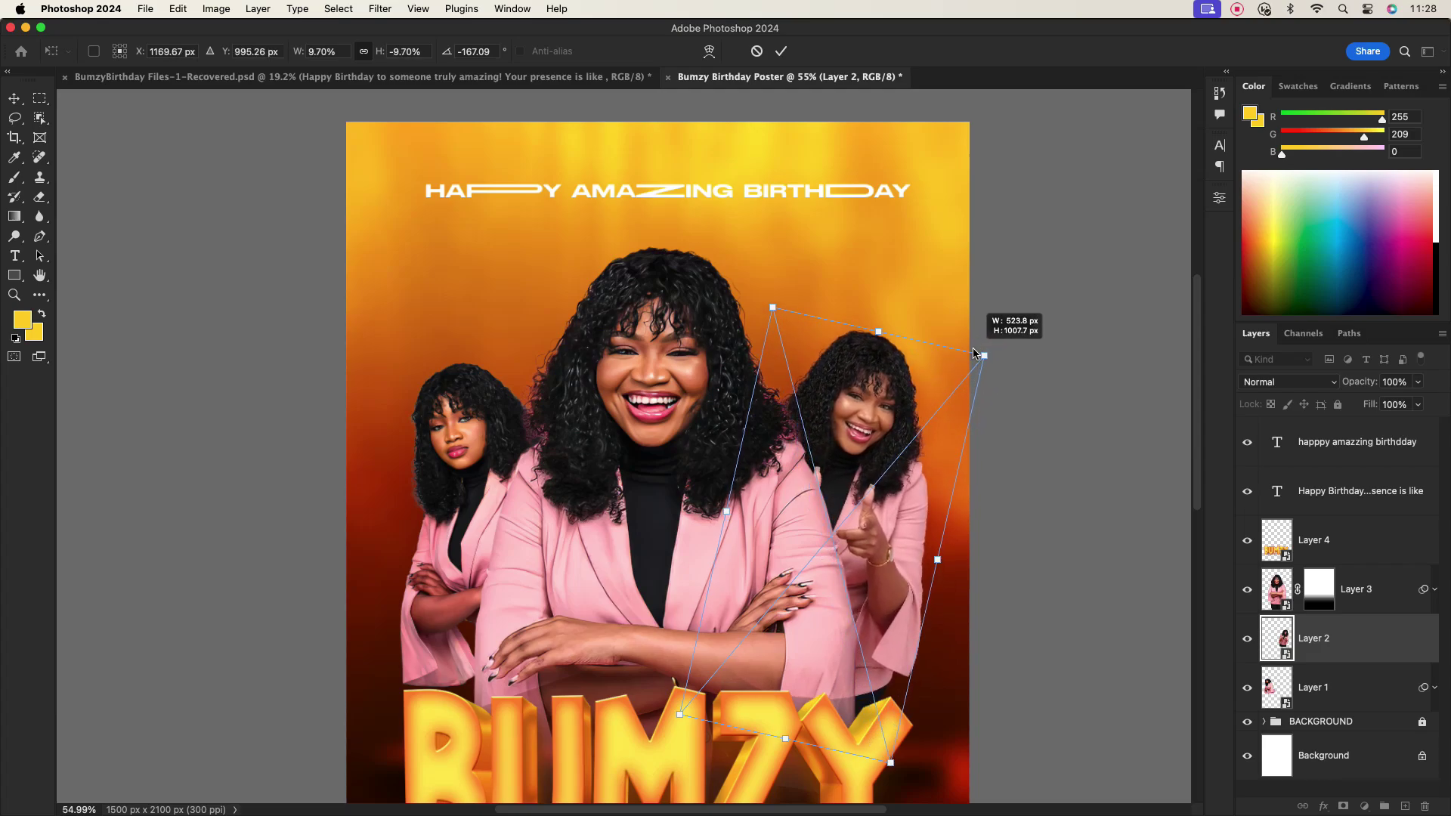
{"action": "left_click", "coordinate": [780, 51]}
Enlarge the left portrait slightly, tilt it outward to mirror the right portrait, commit the transform, and deselect
{"action": "left_click", "coordinate": [444, 416]}
{"action": "left_click_drag", "start_coordinate": [392, 366], "coordinate": [415, 344]}
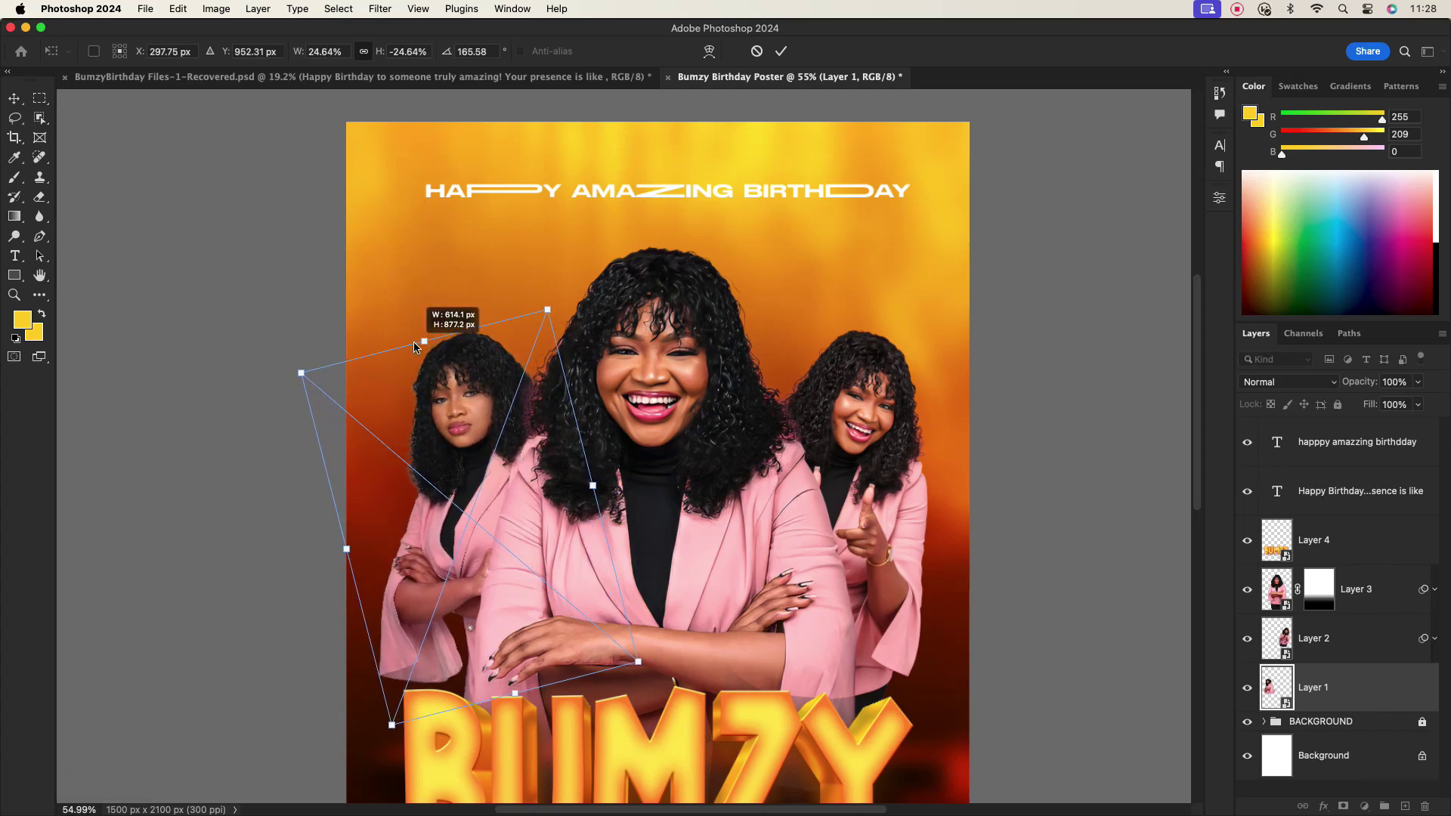
{"action": "left_click_drag", "start_coordinate": [588, 289], "coordinate": [573, 289]}
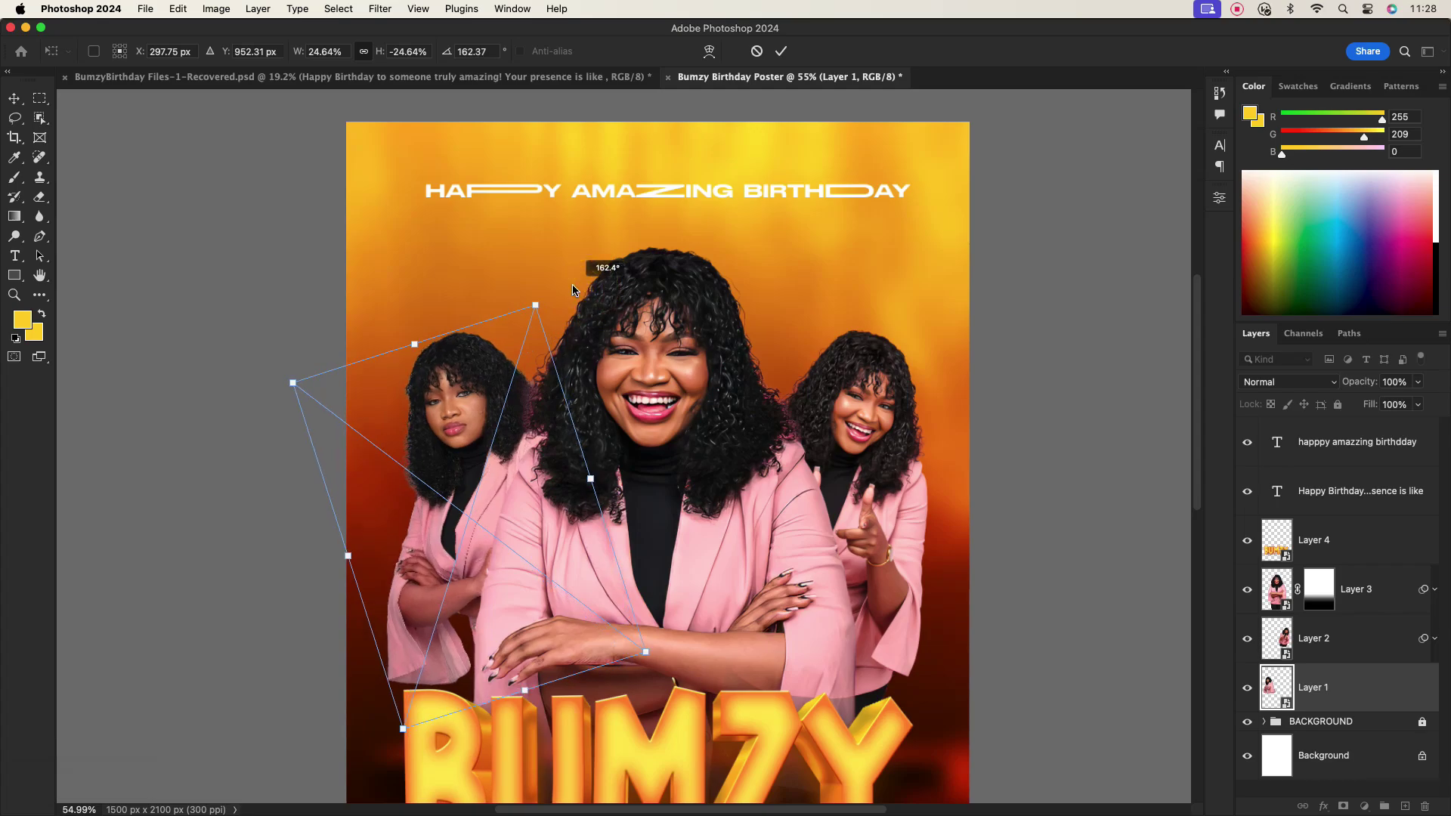
{"action": "left_click", "coordinate": [780, 51]}
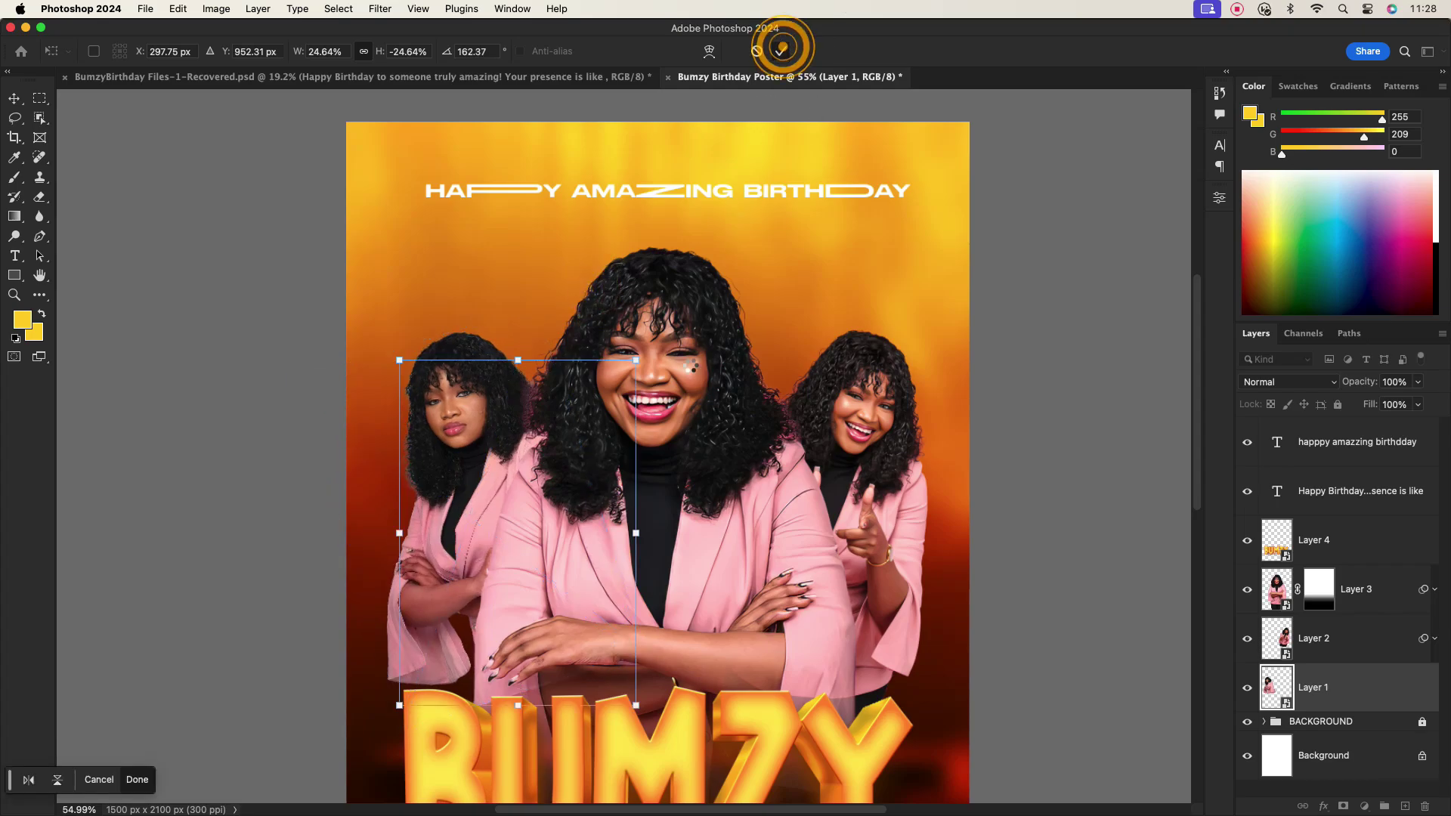
{"action": "left_click", "coordinate": [843, 306]}
Draw a yellow circle about 191 px wide just above the golden name's last letters, with its stroke set to none
{"action": "scroll", "coordinate": [649, 451], "scroll_direction": "down", "scroll_amount": 5}
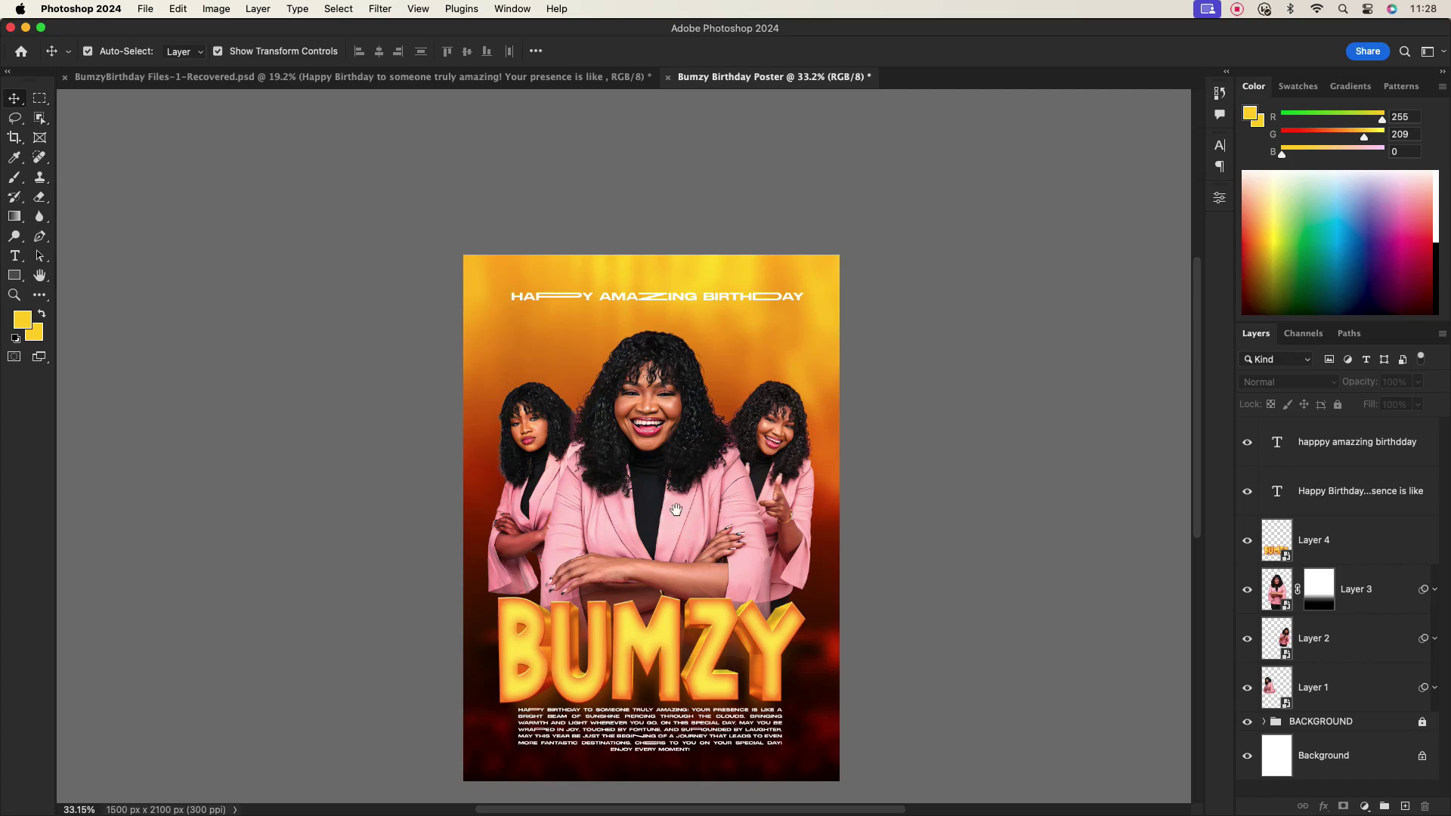
{"action": "scroll", "coordinate": [676, 510], "scroll_direction": "up", "scroll_amount": 4}
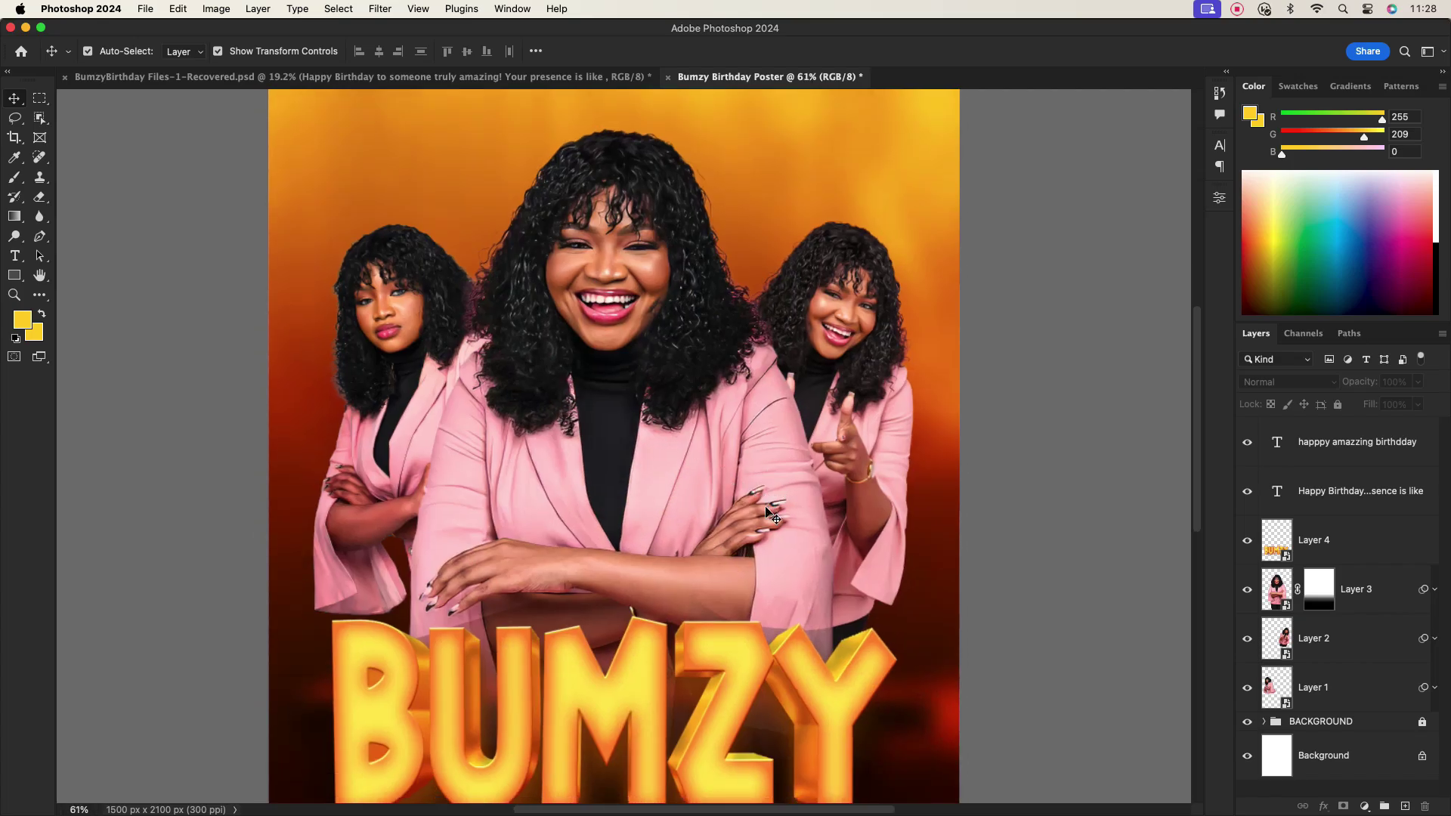
{"action": "scroll", "coordinate": [780, 589], "scroll_direction": "down", "scroll_amount": 1}
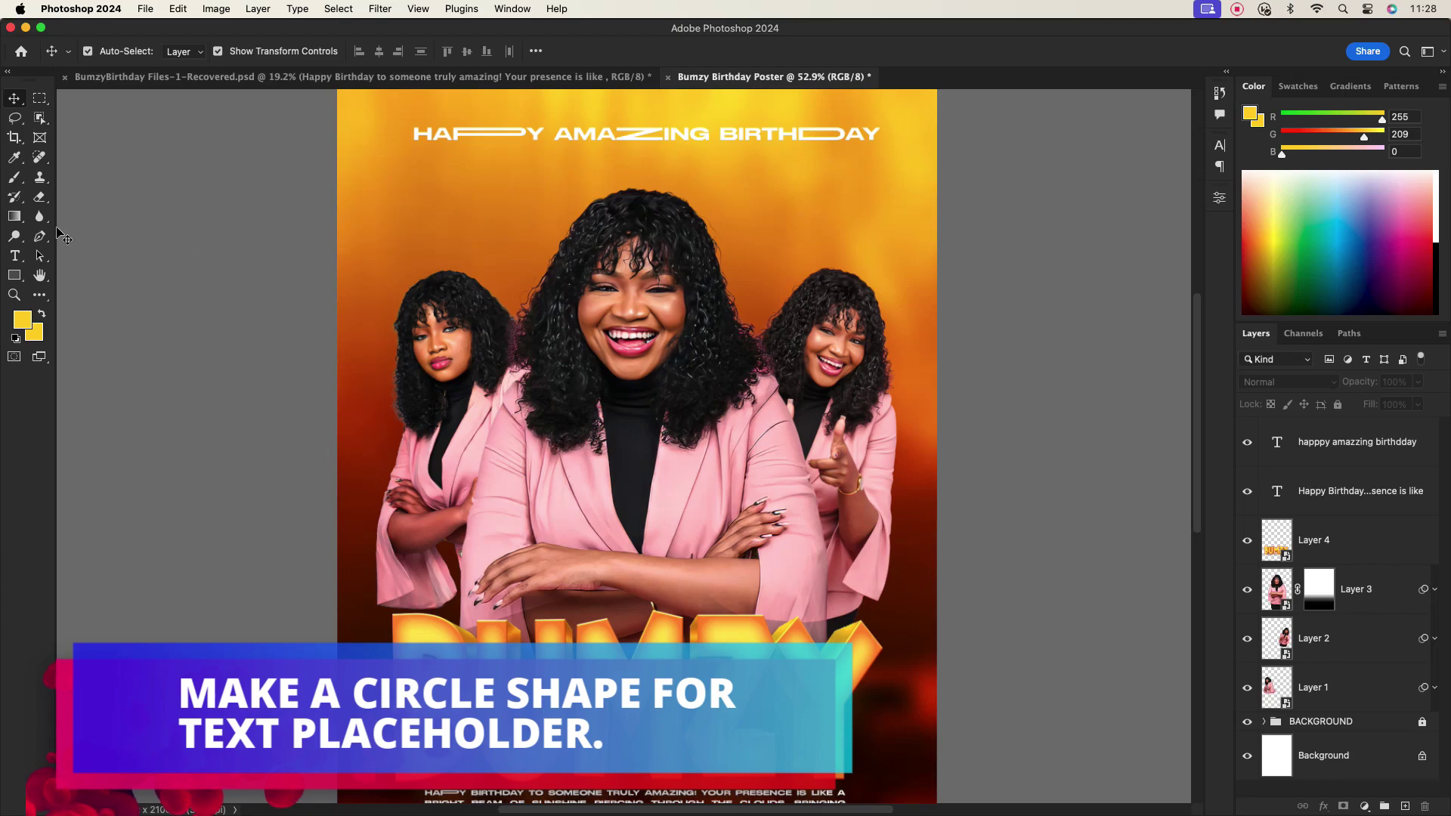
{"action": "left_click", "coordinate": [14, 275]}
{"action": "left_click", "coordinate": [70, 290]}
{"action": "mouse_move", "coordinate": [778, 547]}
{"action": "left_mouse_down"}
{"action": "mouse_move", "coordinate": [854, 623]}
{"action": "mouse_move", "coordinate": [822, 584]}
{"action": "left_mouse_up"}
{"action": "left_click", "coordinate": [15, 98]}
{"action": "left_click", "coordinate": [1045, 377]}
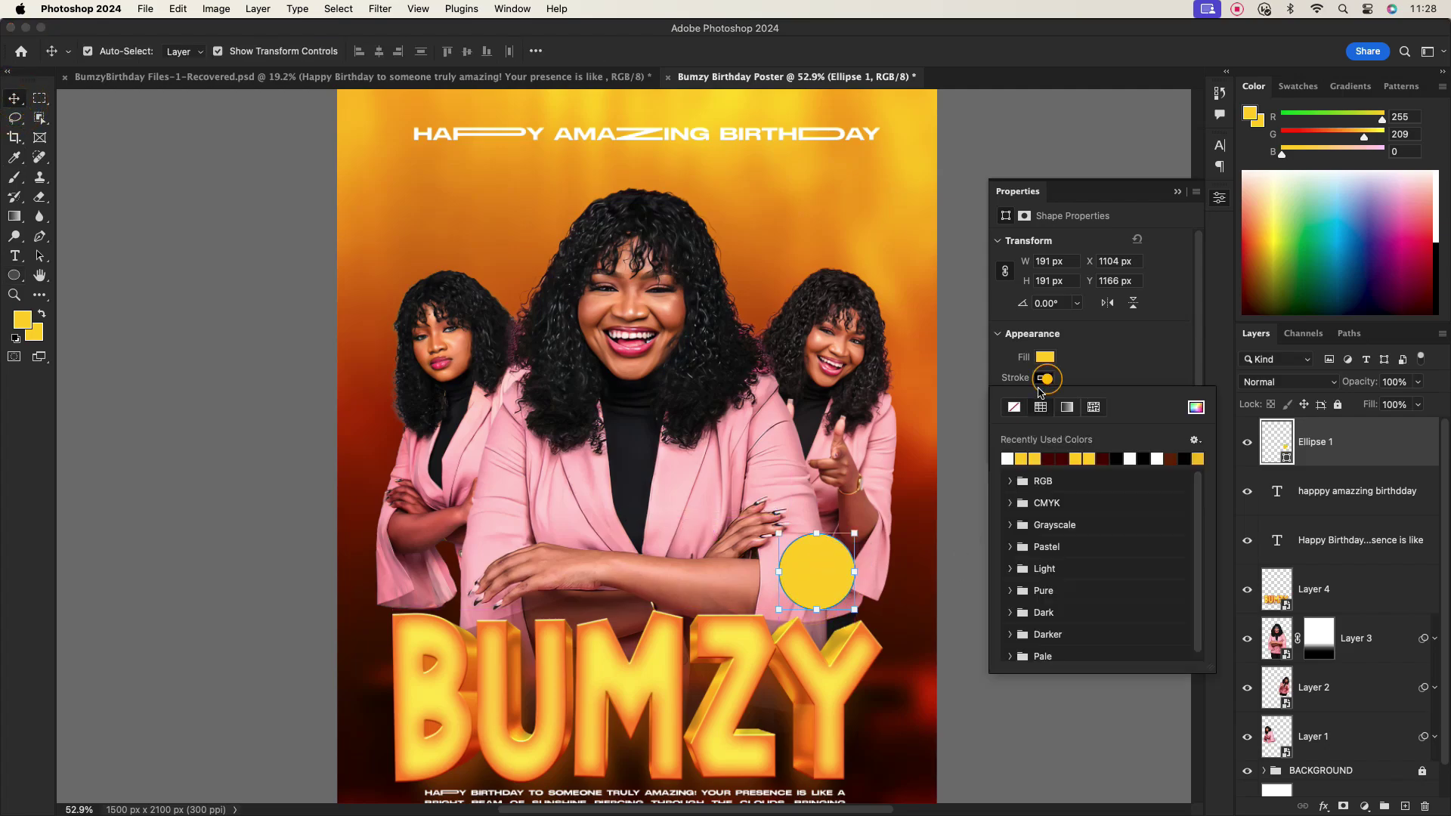
{"action": "left_click", "coordinate": [1013, 405]}
{"action": "left_click", "coordinate": [1104, 375]}
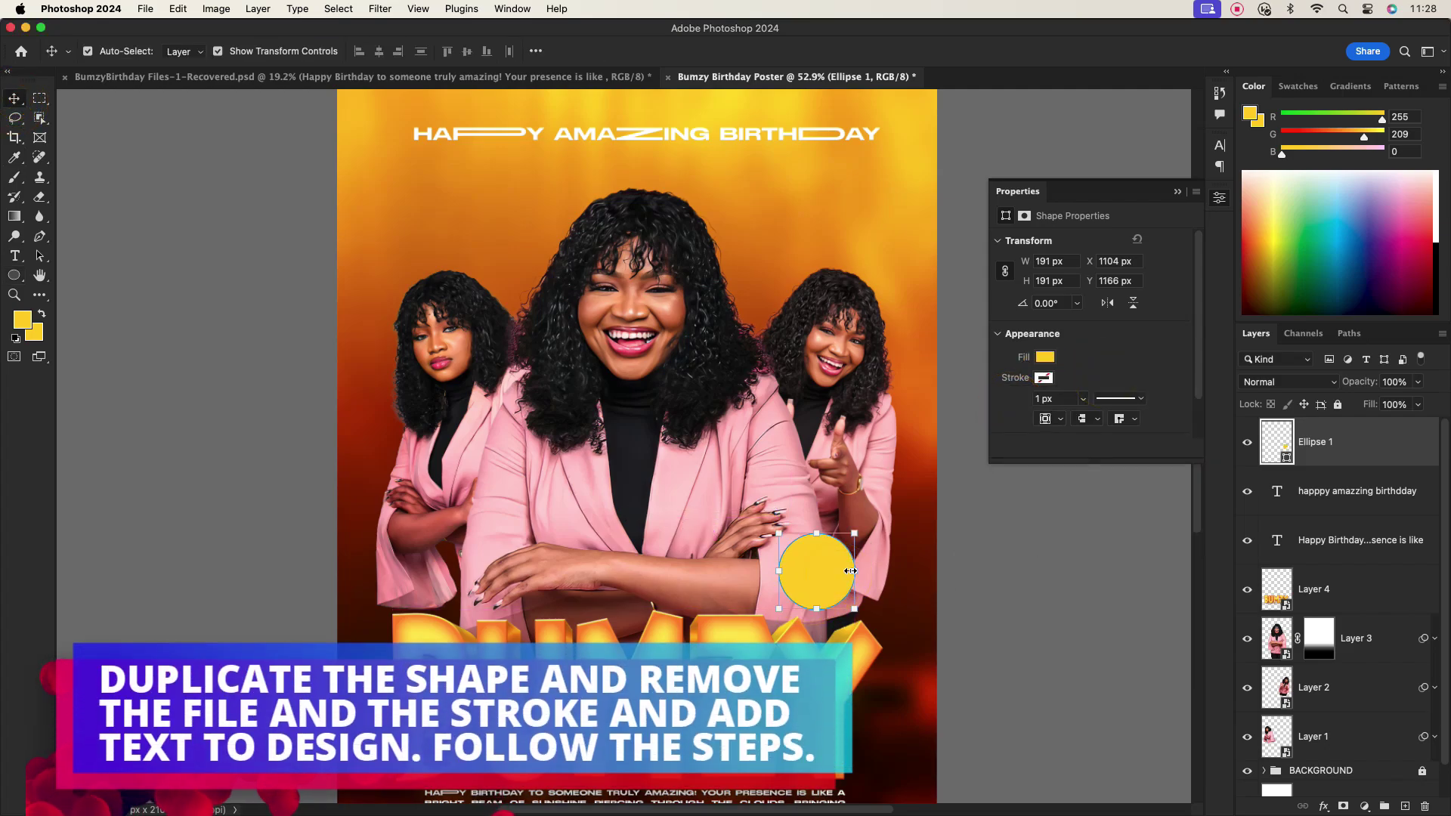
Duplicate the yellow circle and enlarge the copy from its center to about 248 px
{"action": "key", "text": "super+j"}
{"action": "left_click", "coordinate": [1371, 446]}
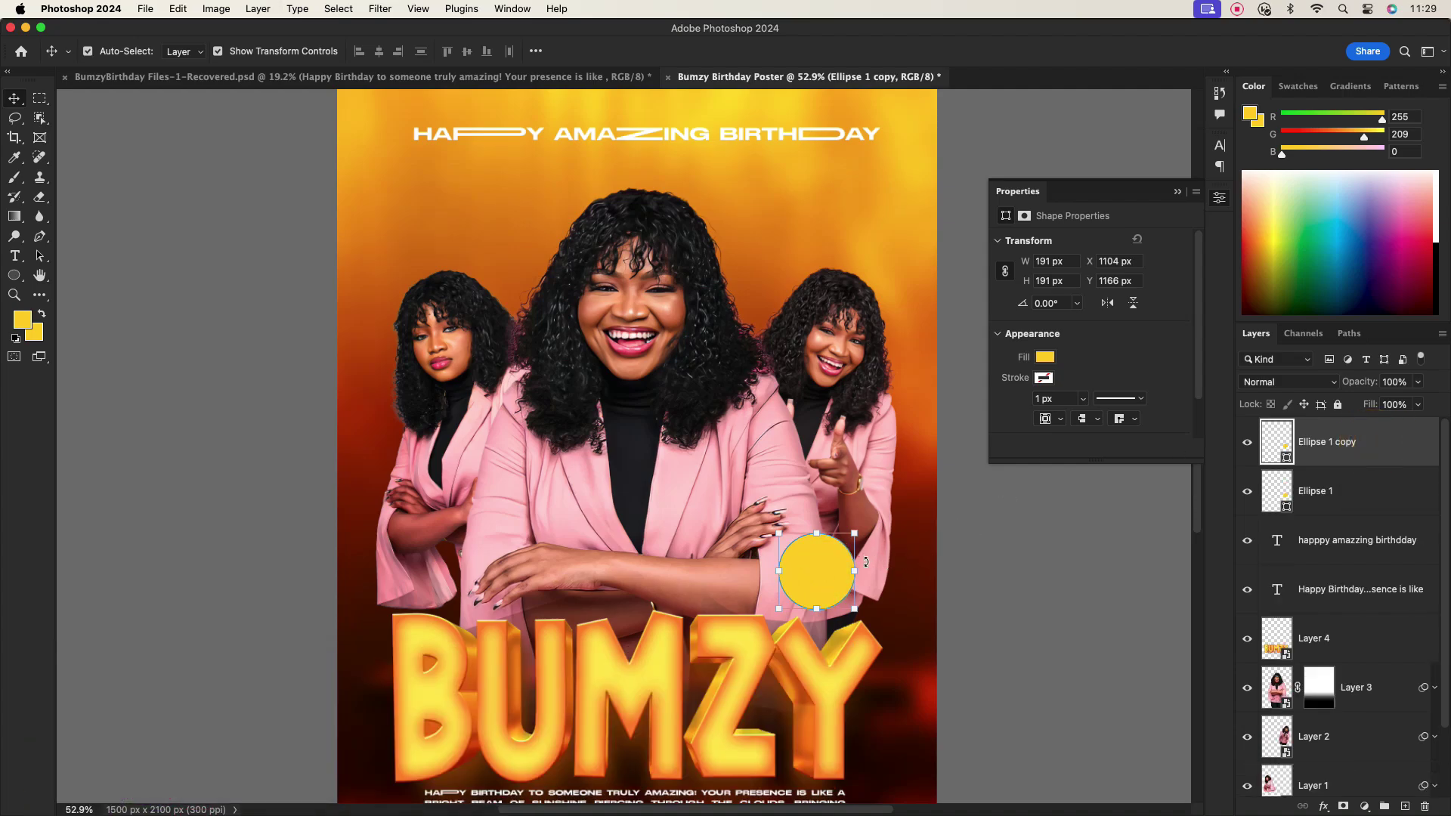
{"action": "left_click_drag", "start_coordinate": [855, 569], "coordinate": [866, 571]}
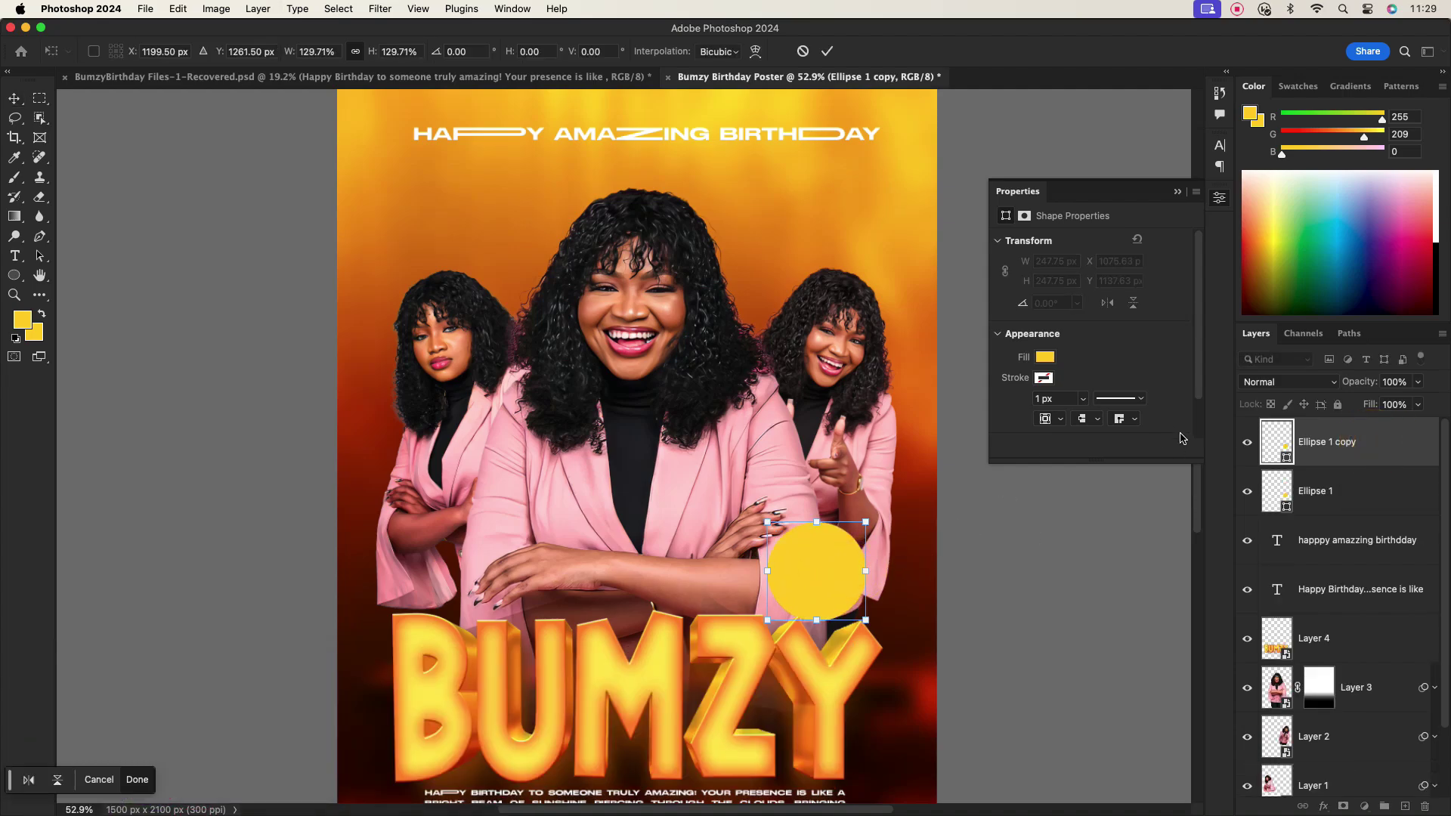
{"action": "left_click", "coordinate": [1370, 446]}
Set the enlarged circle copy's fill to none so only its path remains around the yellow circle
{"action": "left_click", "coordinate": [1048, 356]}
{"action": "left_click", "coordinate": [1009, 385]}
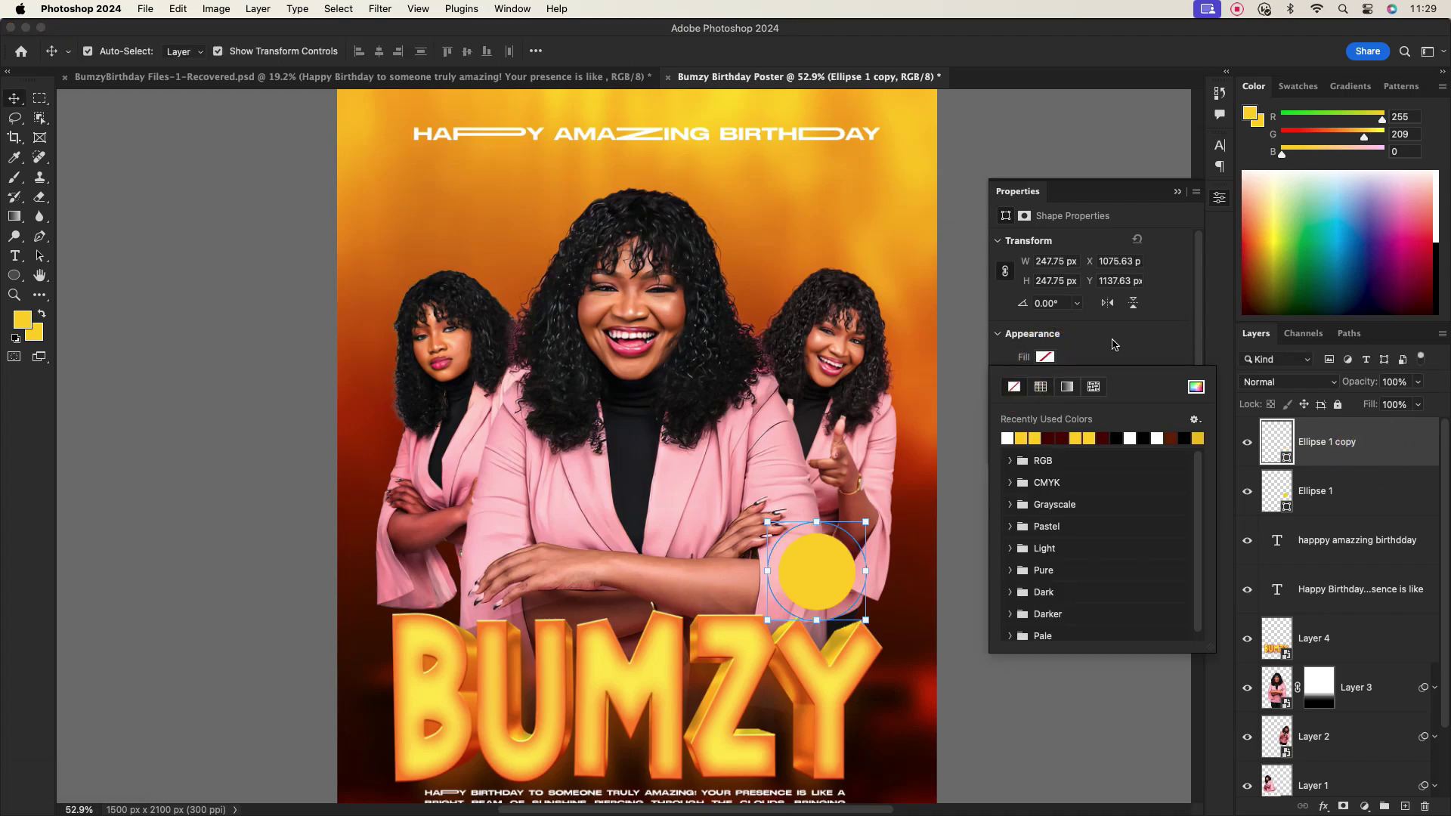
{"action": "left_click", "coordinate": [1112, 340]}
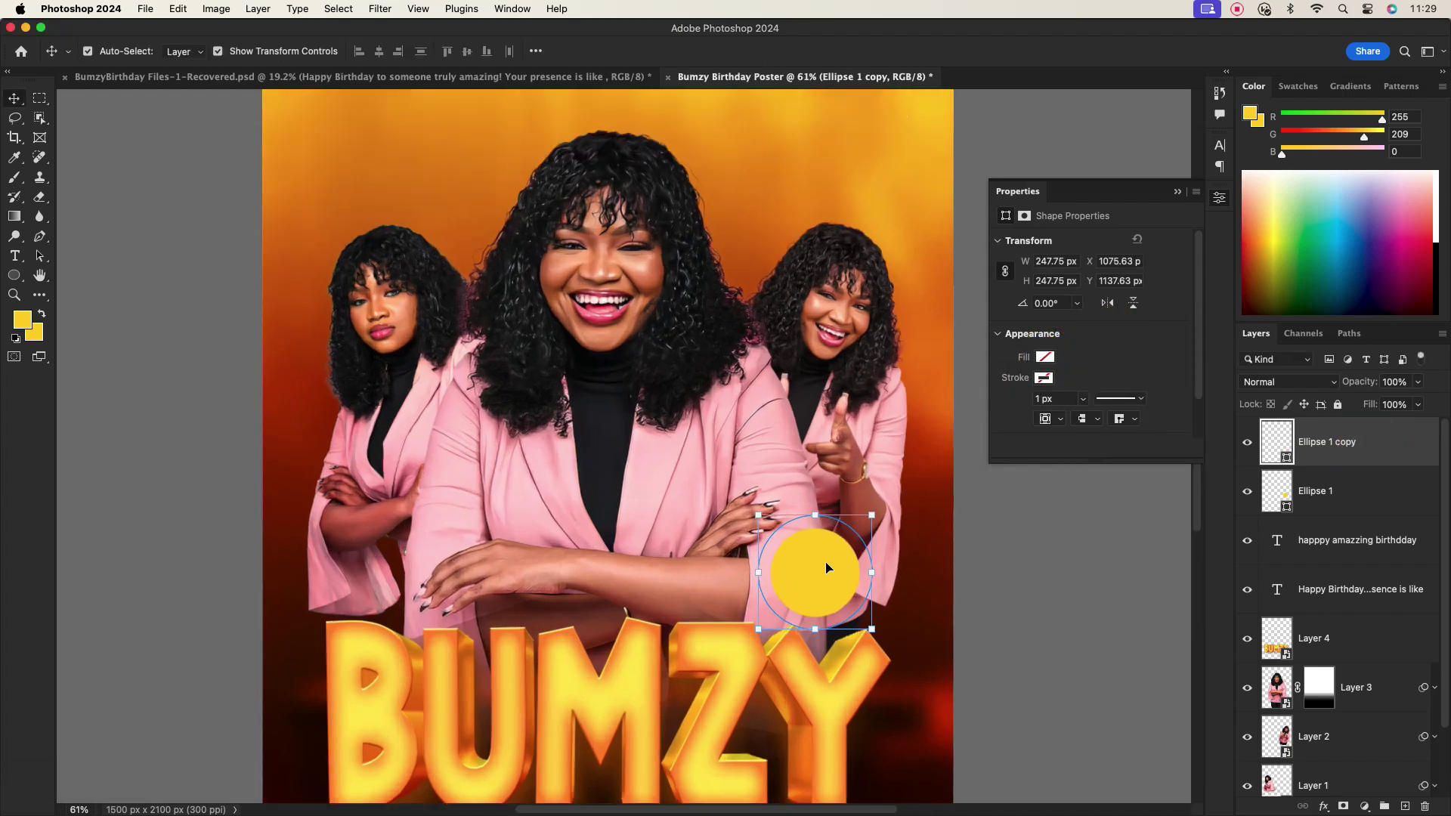
Add white type along the outer circle's path reading "happy amazing birthday"
{"action": "scroll", "coordinate": [831, 563], "scroll_direction": "up", "scroll_amount": 5}
{"action": "left_click", "coordinate": [13, 253]}
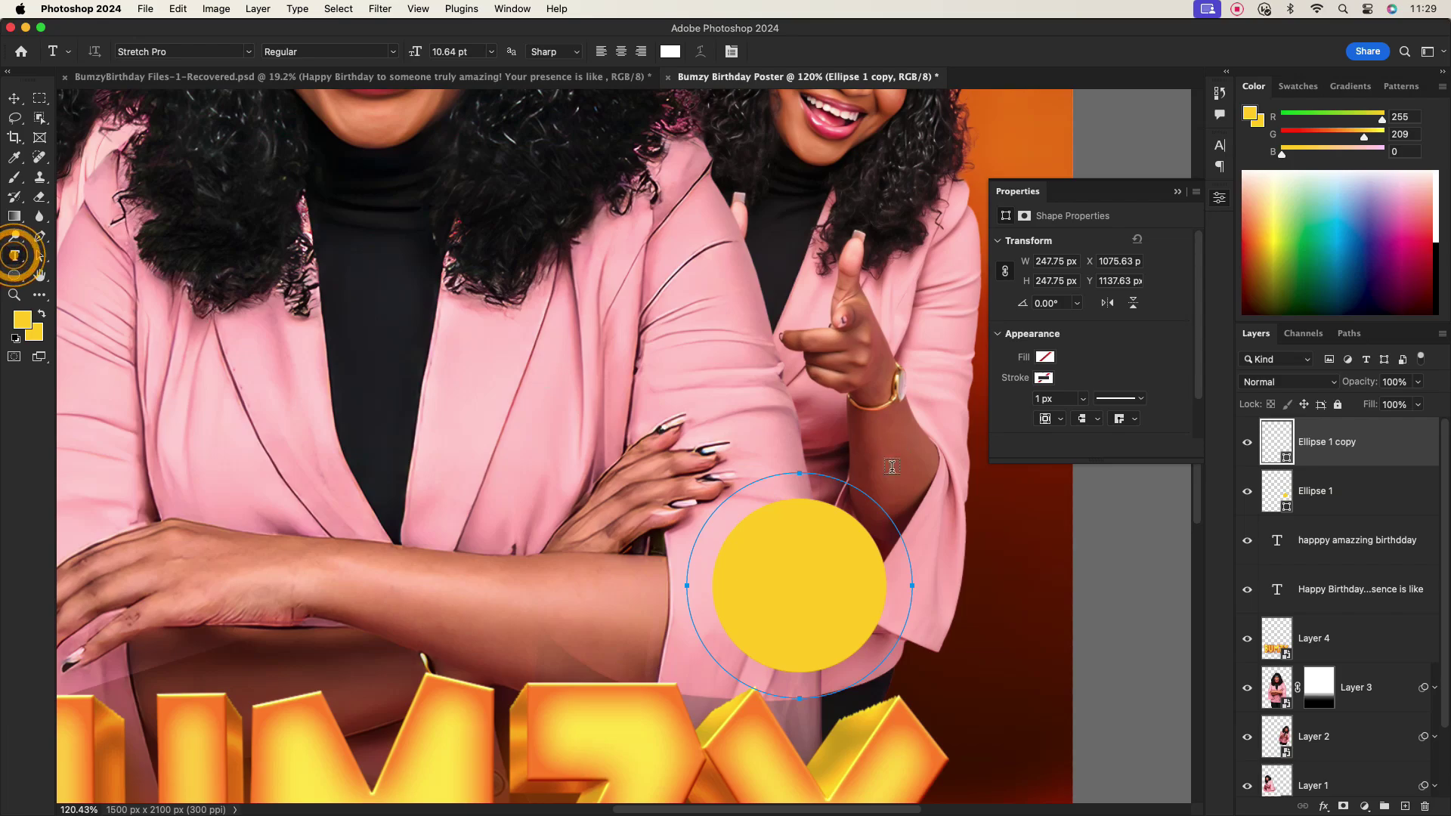
{"action": "left_click", "coordinate": [796, 471]}
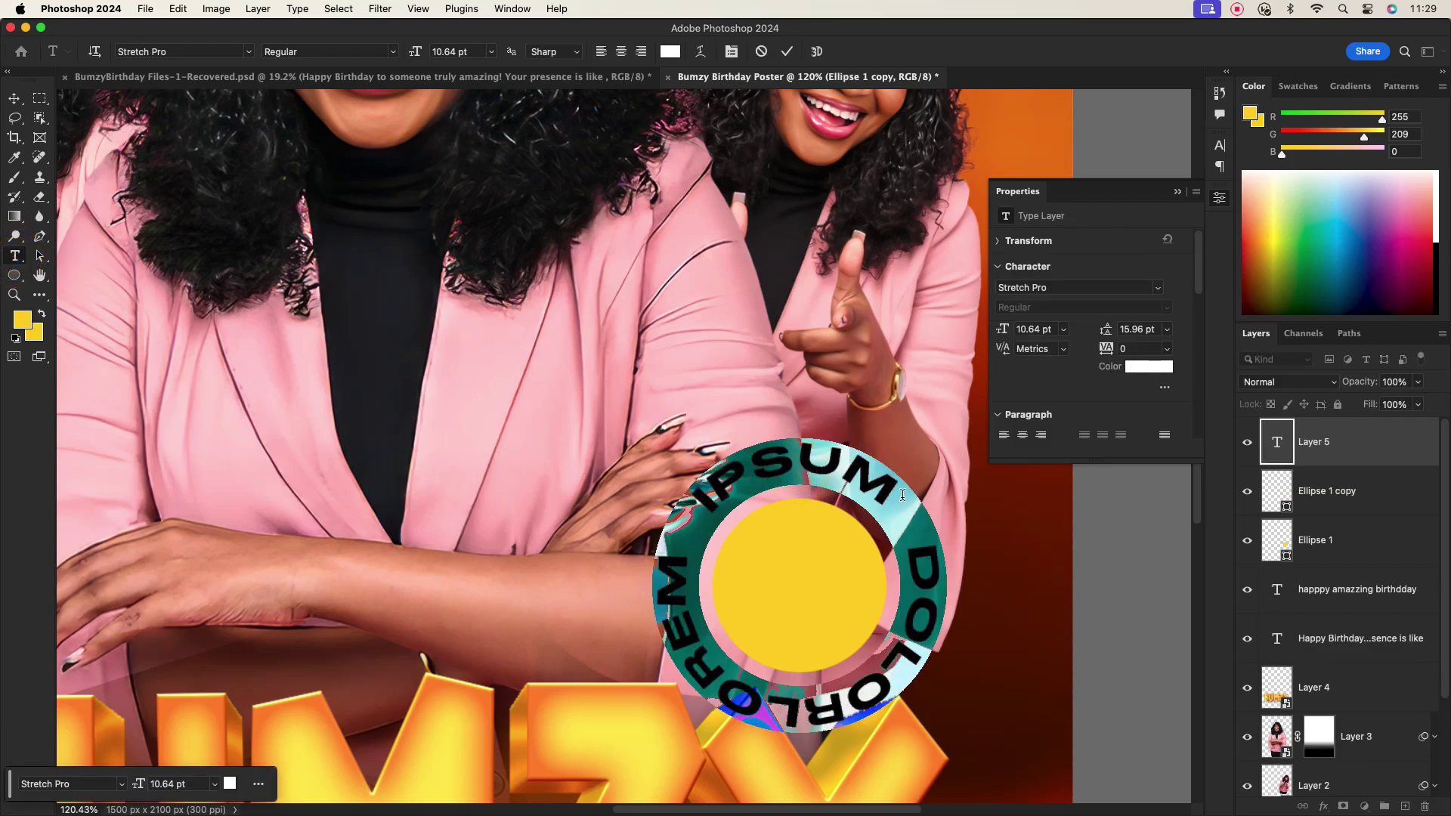
{"action": "type", "text": "HAPPY"}
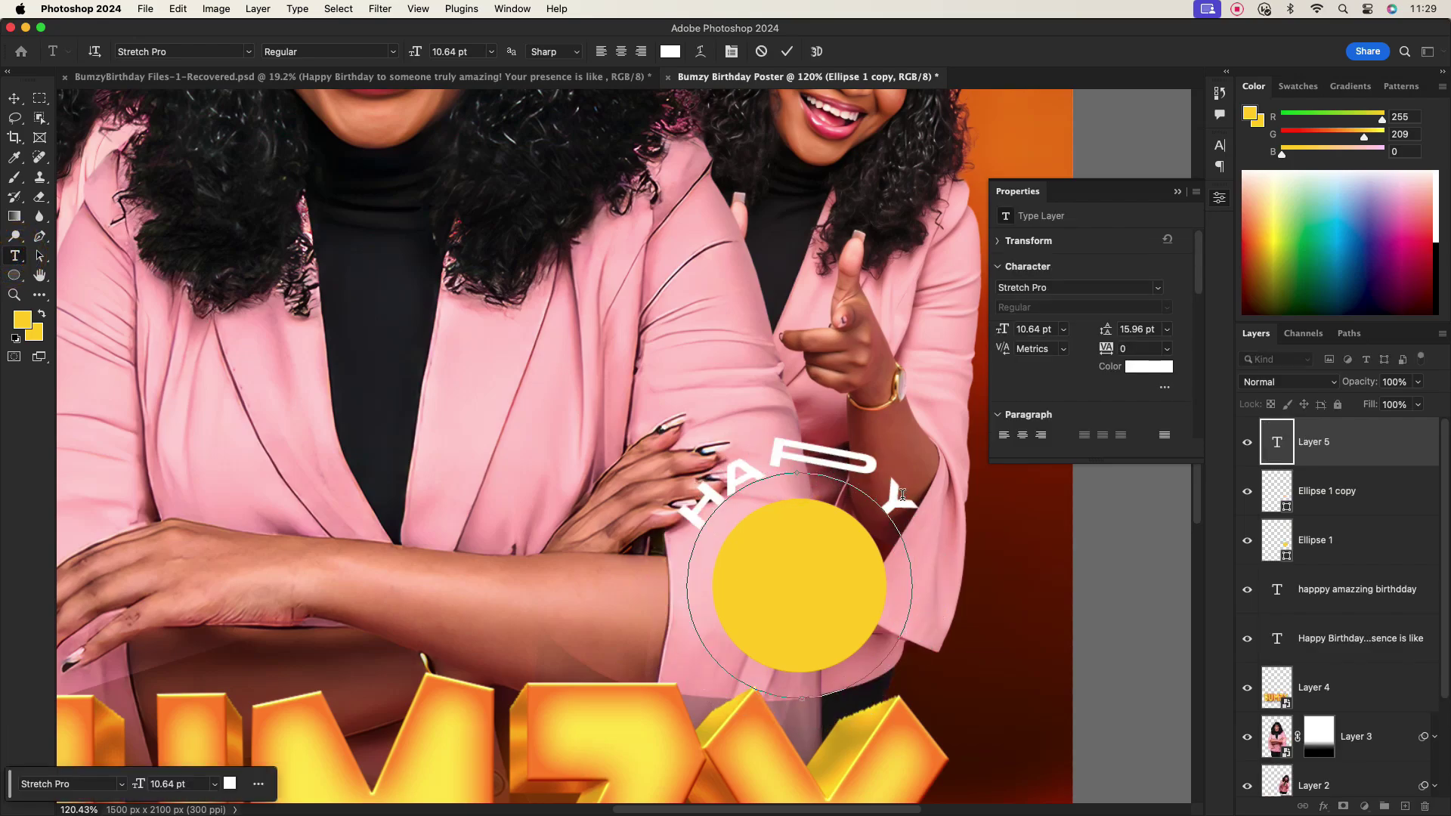
{"action": "type", "text": " AMA"}
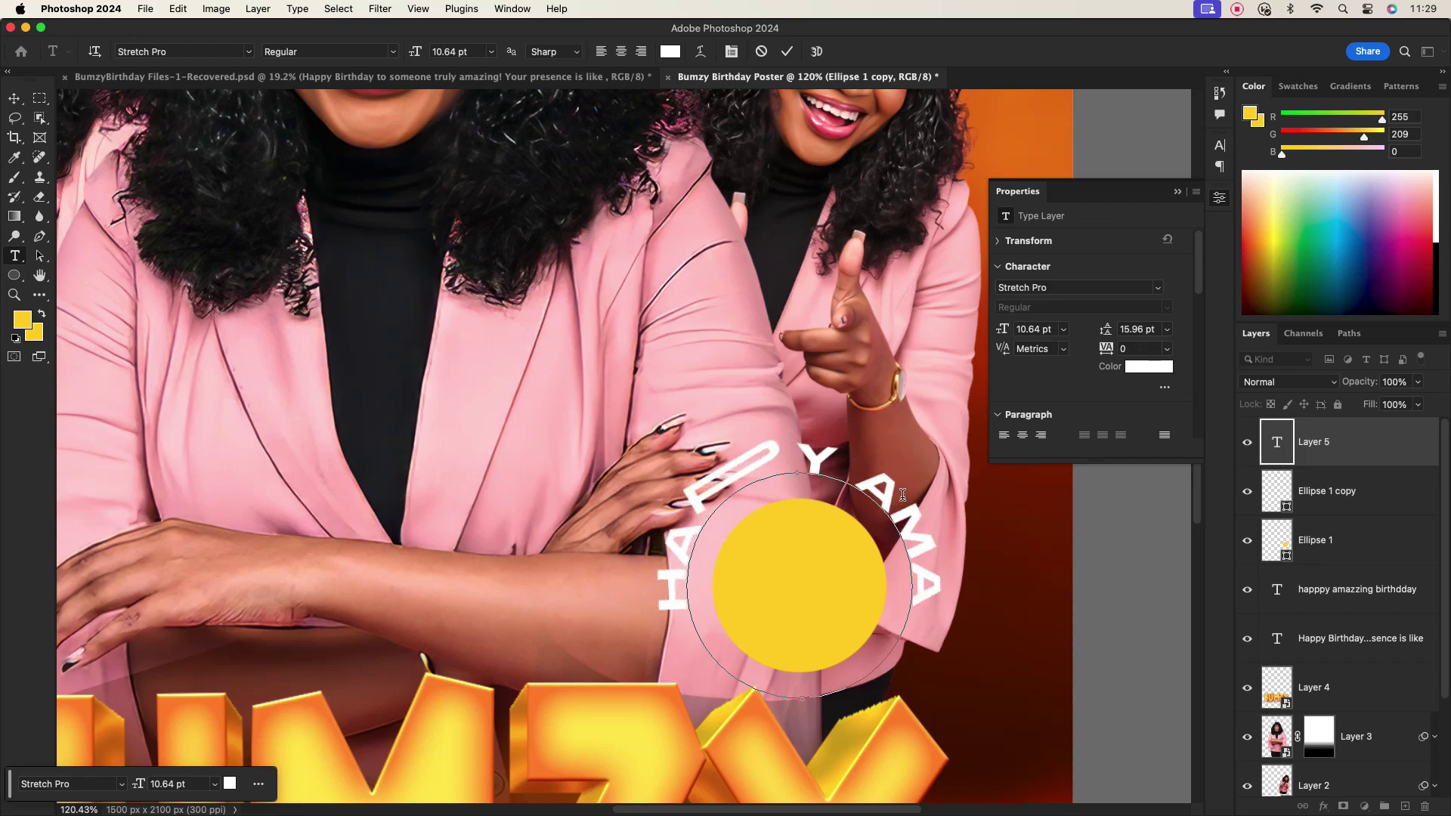
{"action": "type", "text": "ZING"}
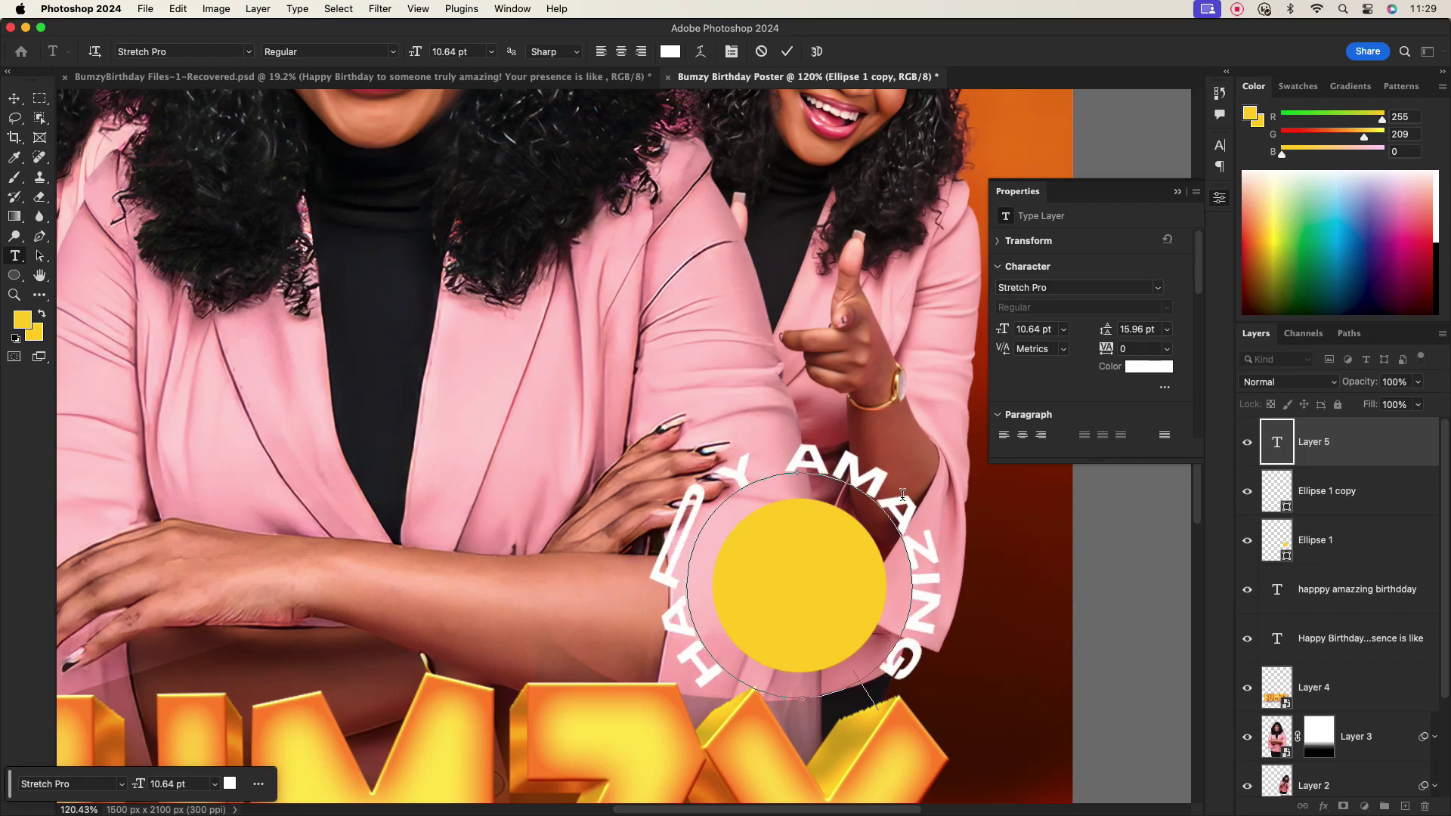
{"action": "type", "text": " BIR"}
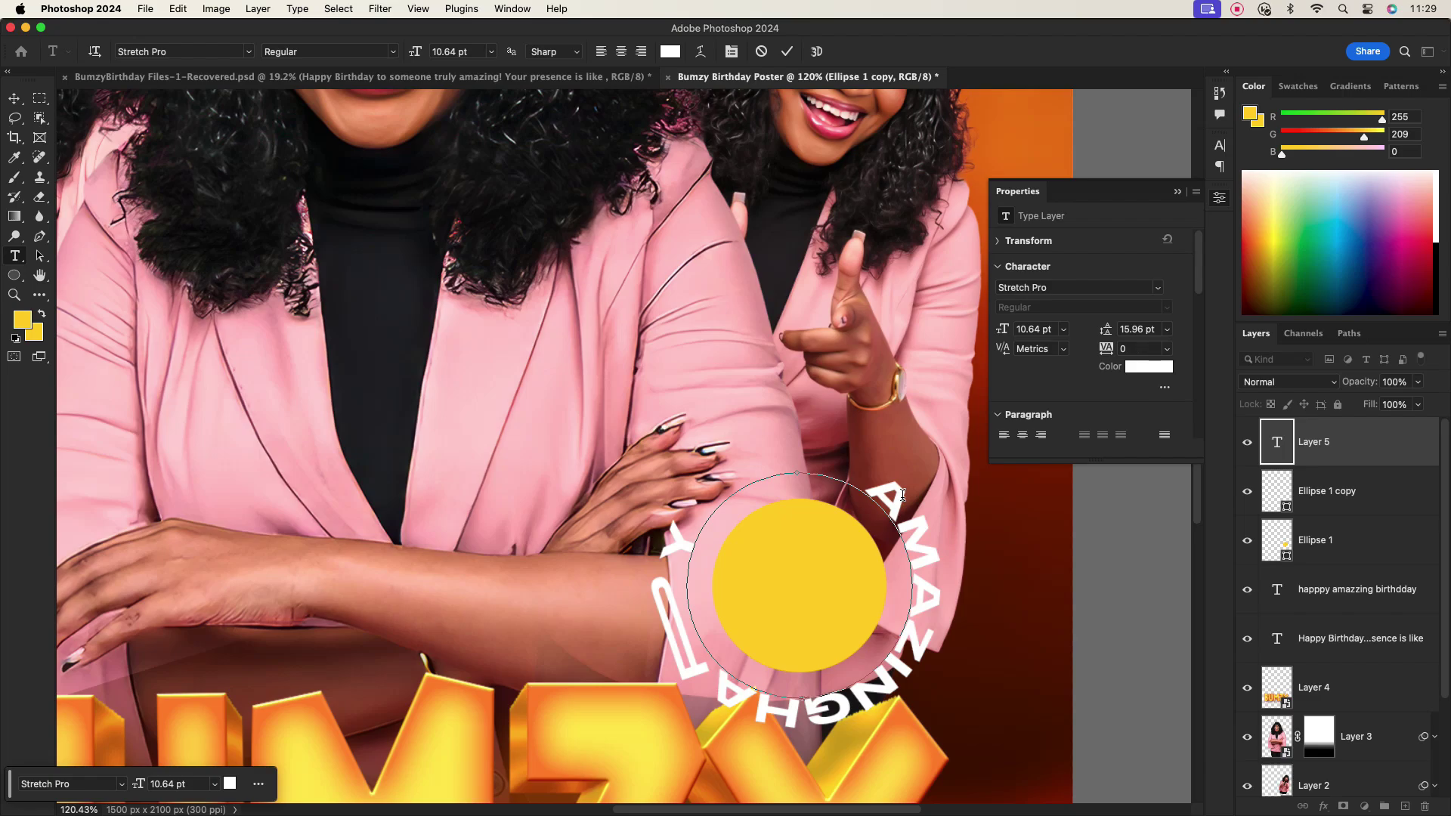
Set the circular text's font size to 3 pt
{"action": "left_click", "coordinate": [1221, 148]}
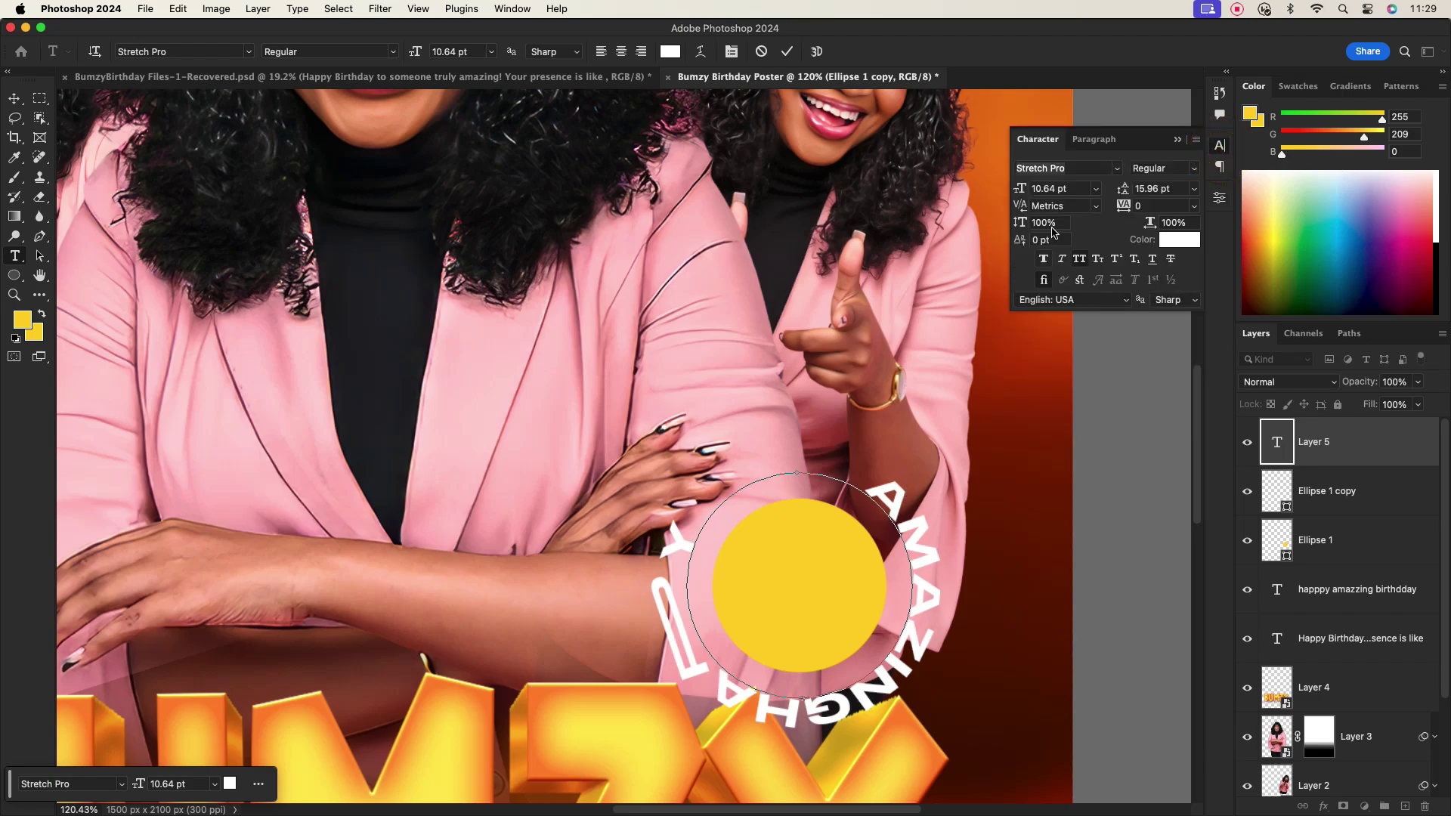
{"action": "left_click", "coordinate": [1094, 189]}
{"action": "left_click", "coordinate": [1057, 204]}
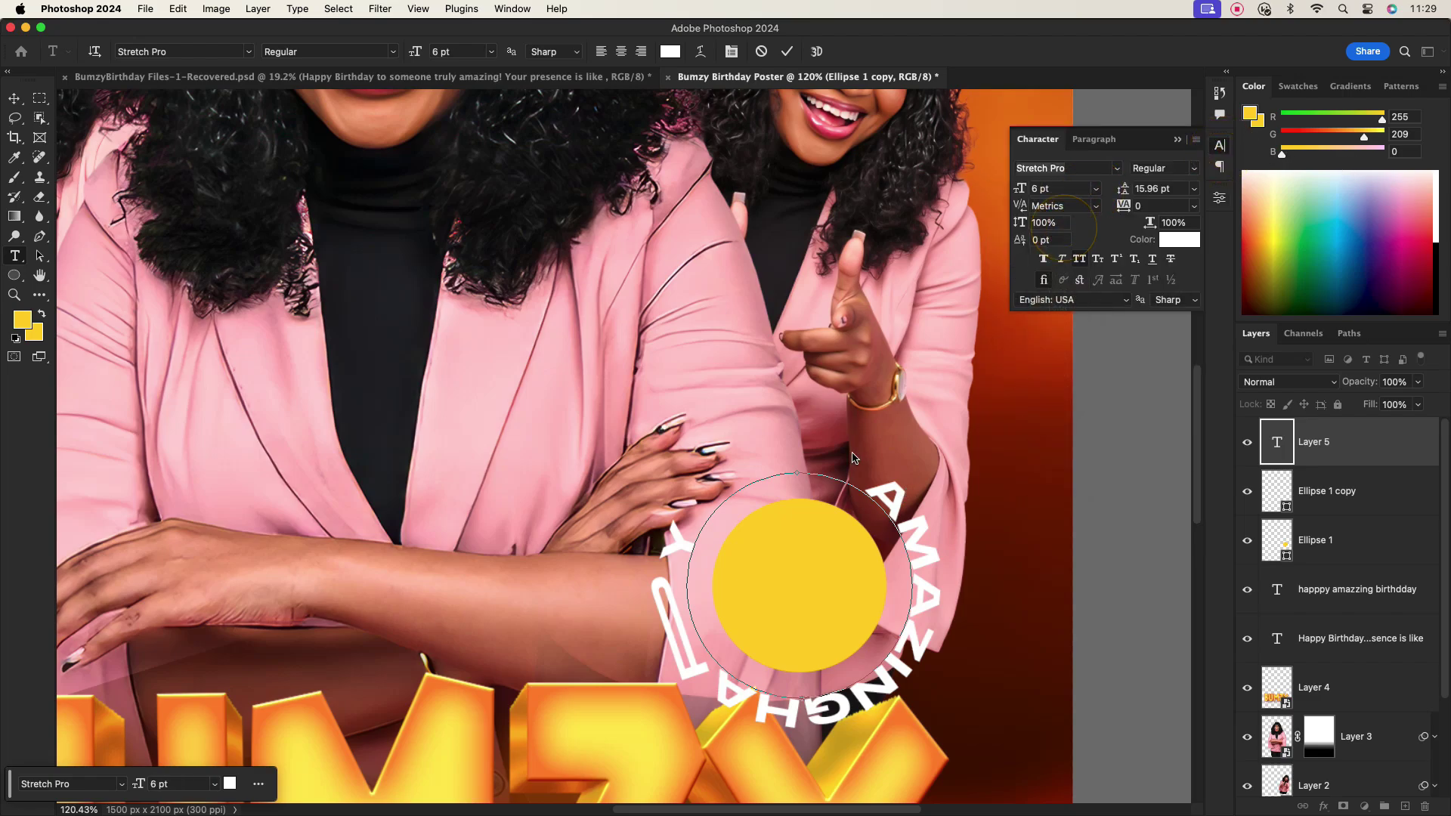
{"action": "left_click", "coordinate": [1348, 442]}
{"action": "left_click", "coordinate": [1093, 189]}
{"action": "left_click", "coordinate": [1057, 228]}
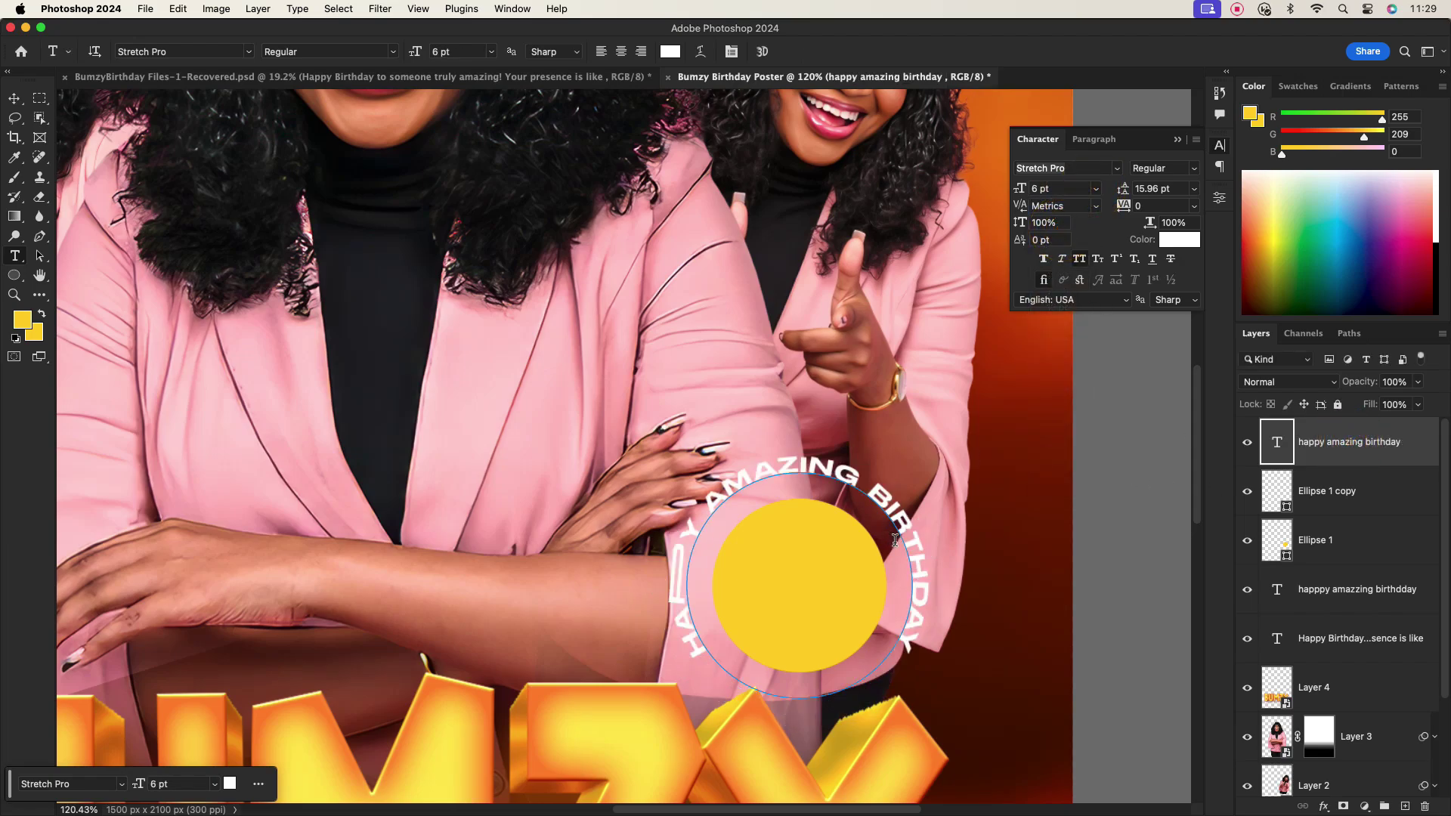
{"action": "left_click", "coordinate": [1072, 192]}
{"action": "key", "text": "Up"}
{"action": "key", "text": "Down"}
{"action": "key", "text": "Down"}
{"action": "key", "text": "Down"}
{"action": "key", "text": "Down"}
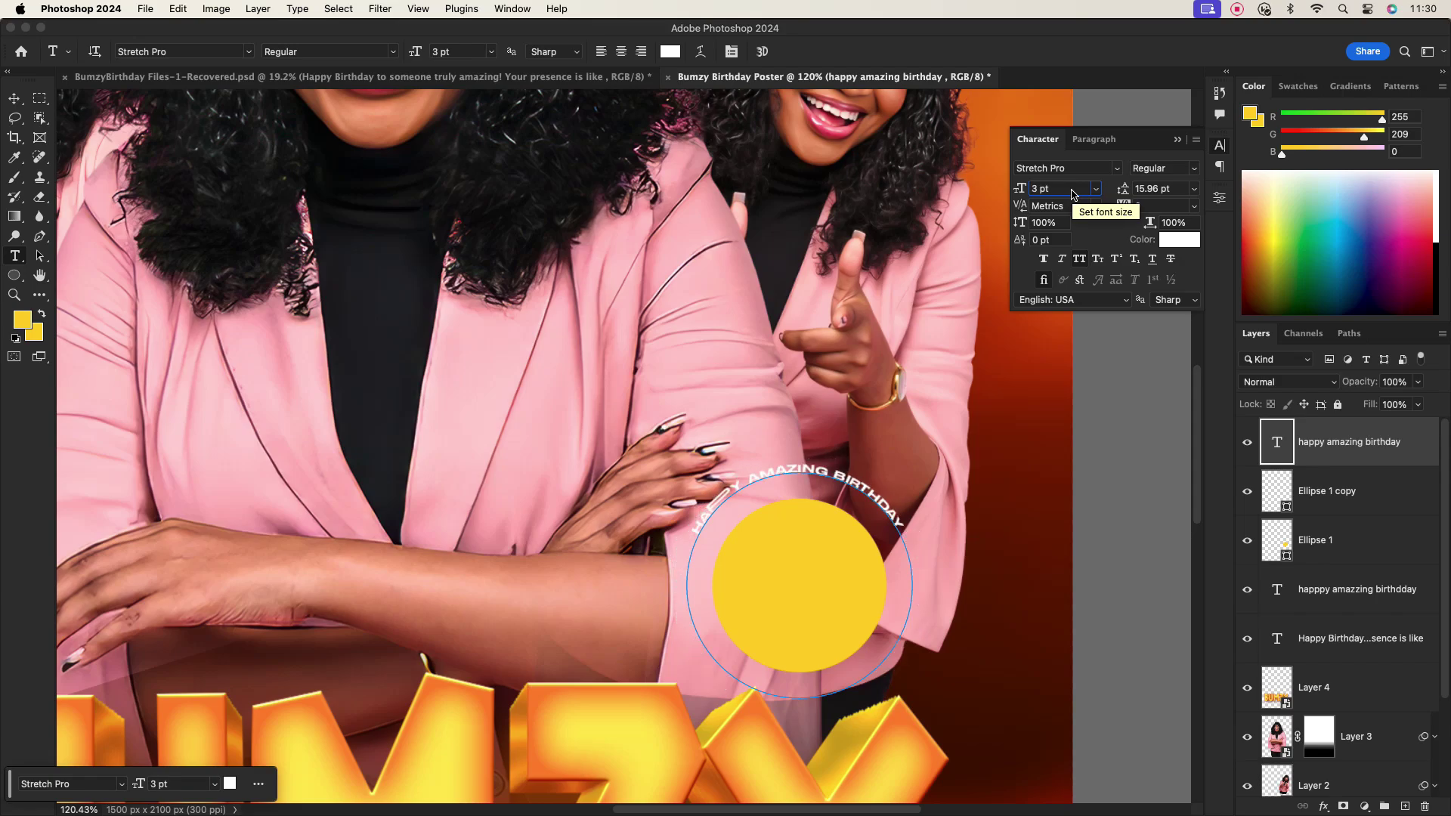
Continue the circular text with "happy amazing birthday happy amazing" to fill the ring, commit the text, and deselect
{"action": "scroll", "coordinate": [896, 523], "scroll_direction": "up", "scroll_amount": 5}
{"action": "left_click", "coordinate": [881, 519]}
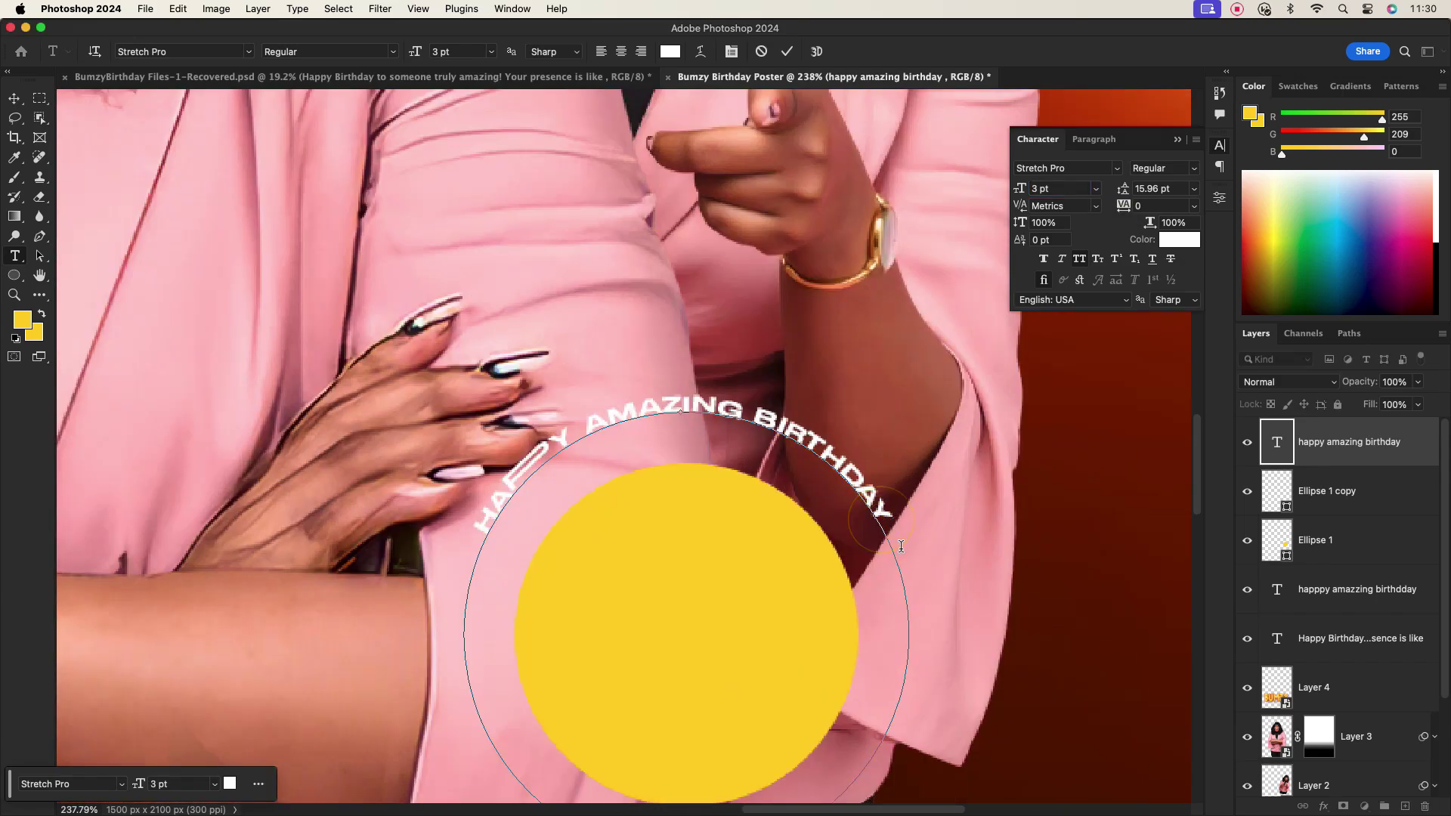
{"action": "type", "text": "happy amazing"}
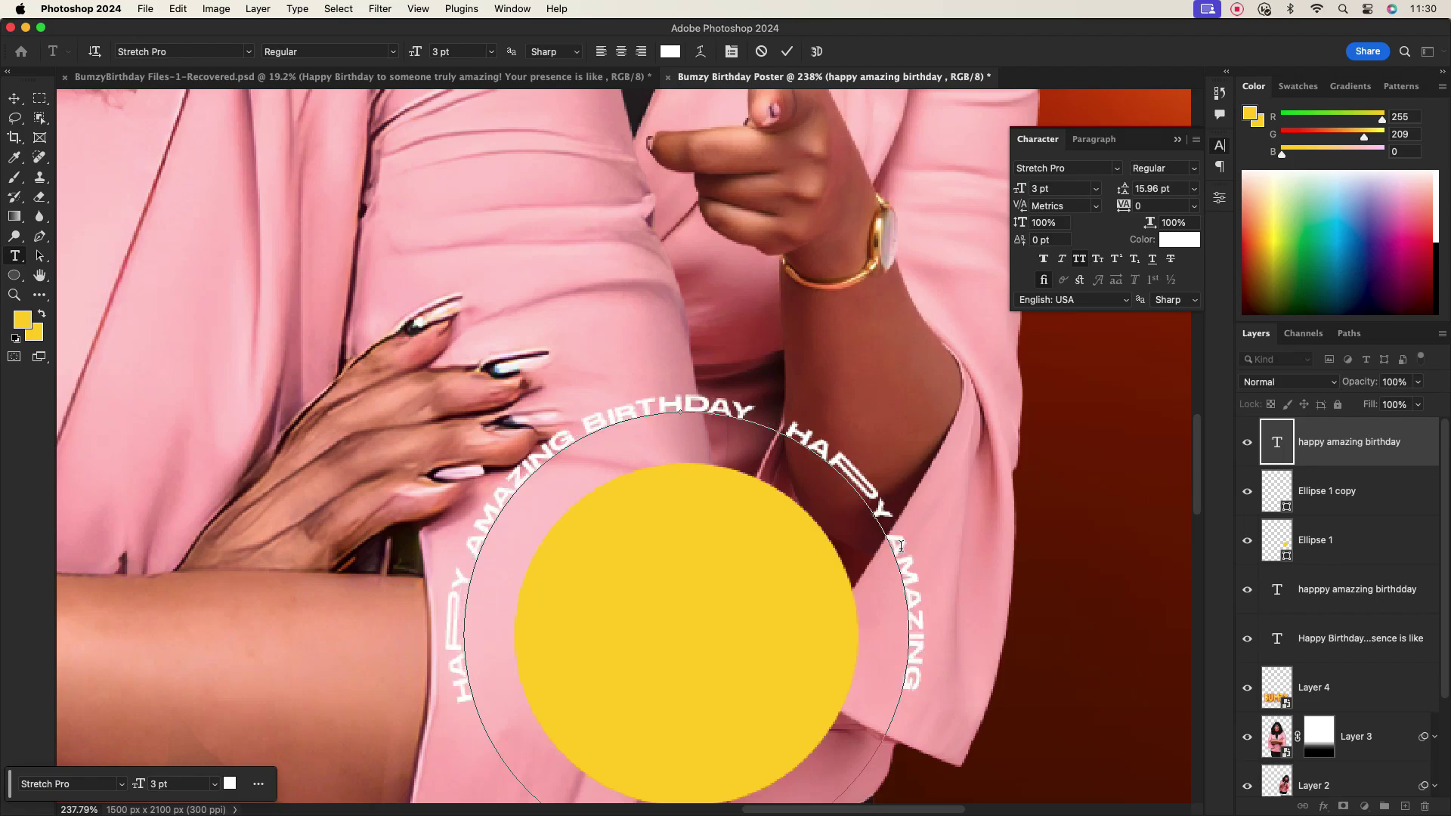
{"action": "type", "text": " birthda"}
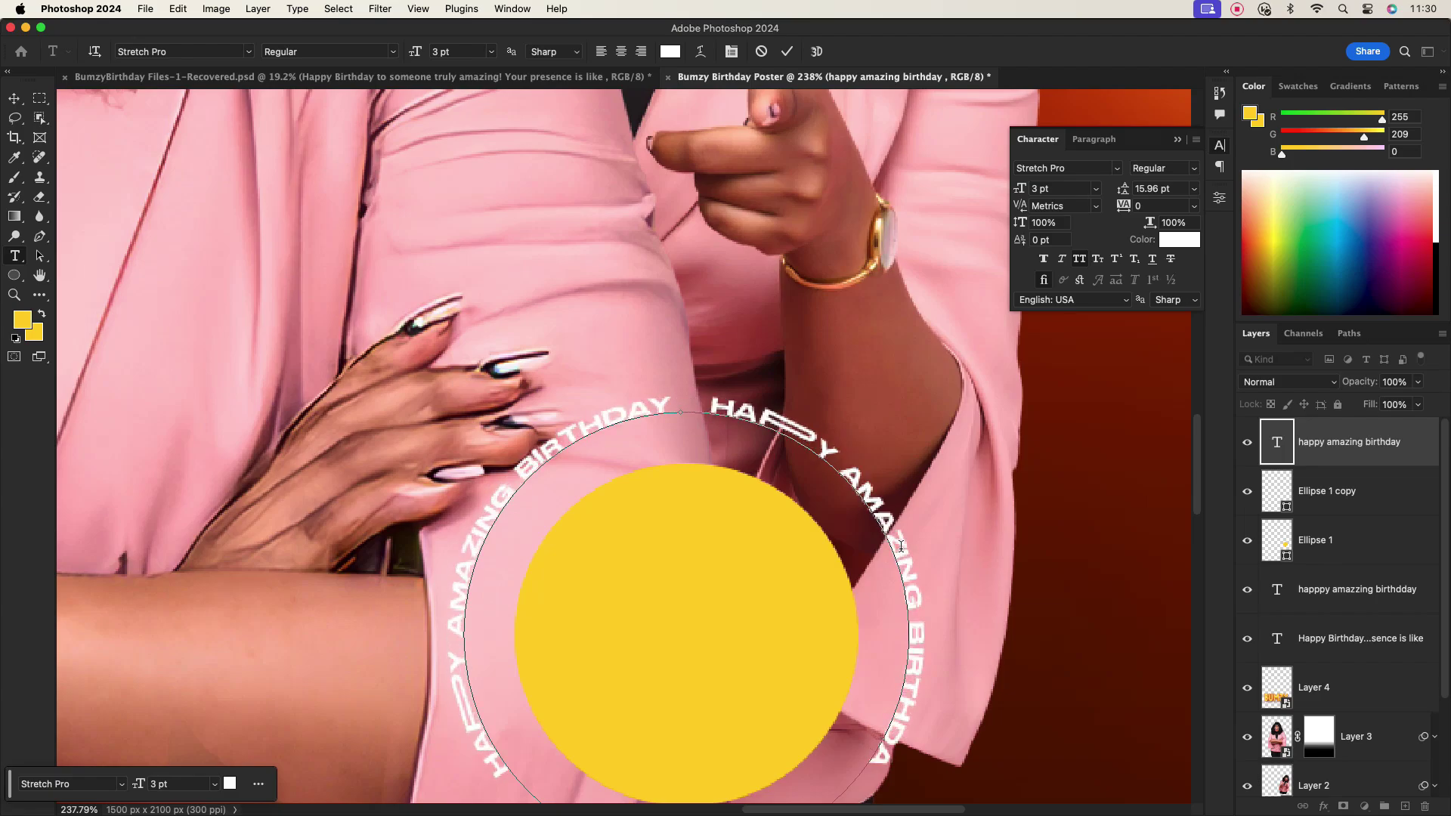
{"action": "type", "text": "y"}
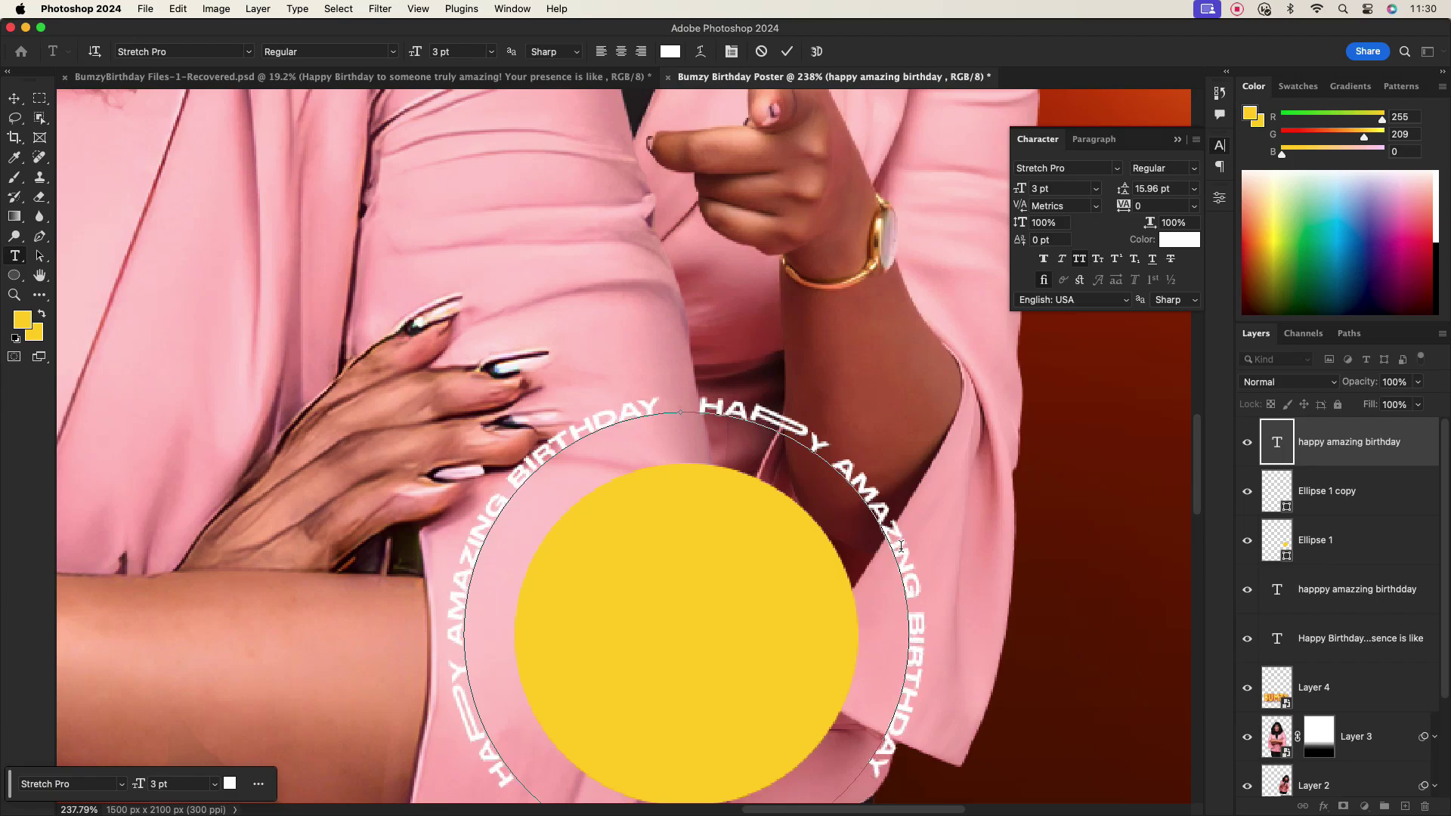
{"action": "type", "text": "   happ"}
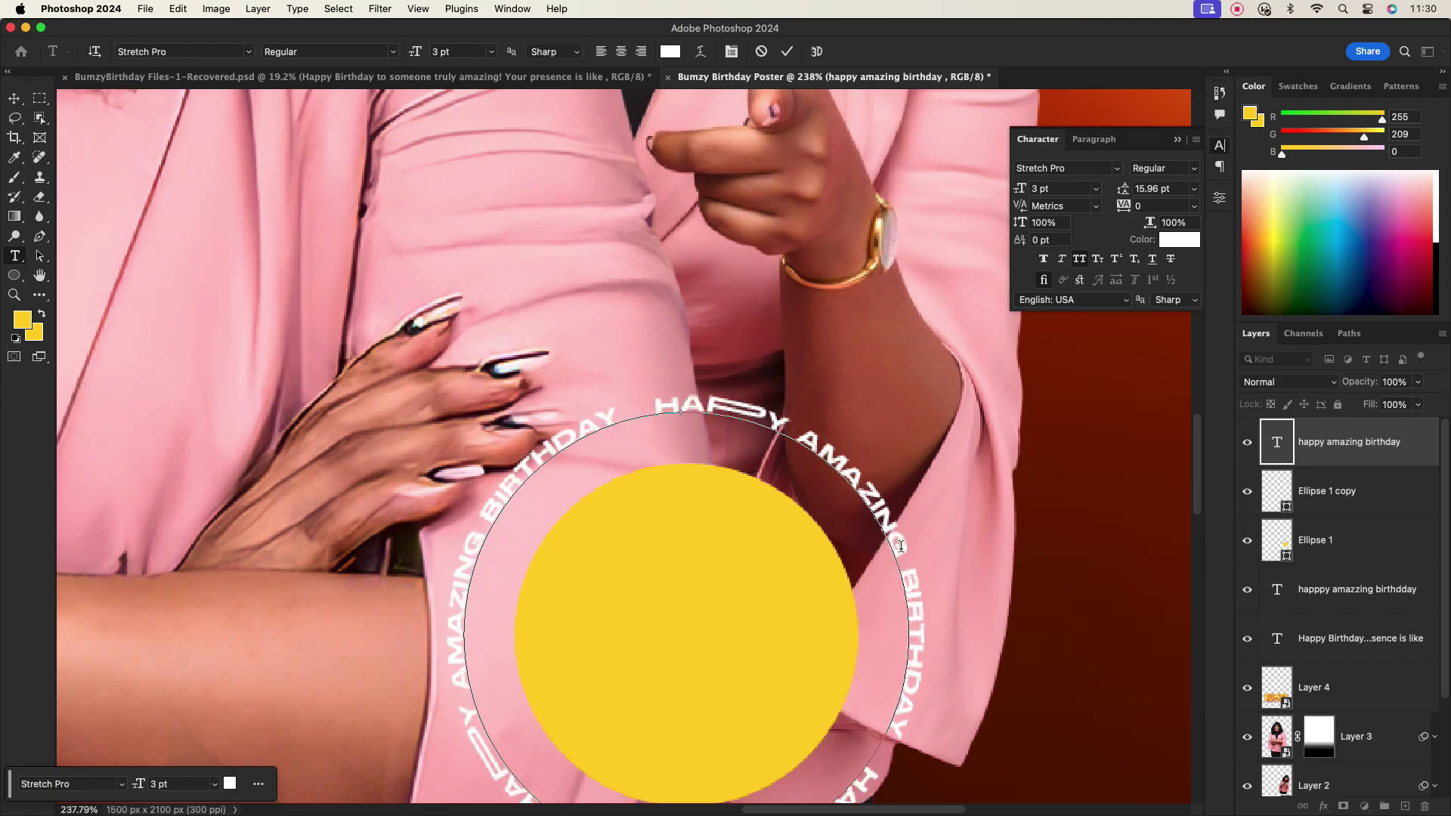
{"action": "type", "text": "y"}
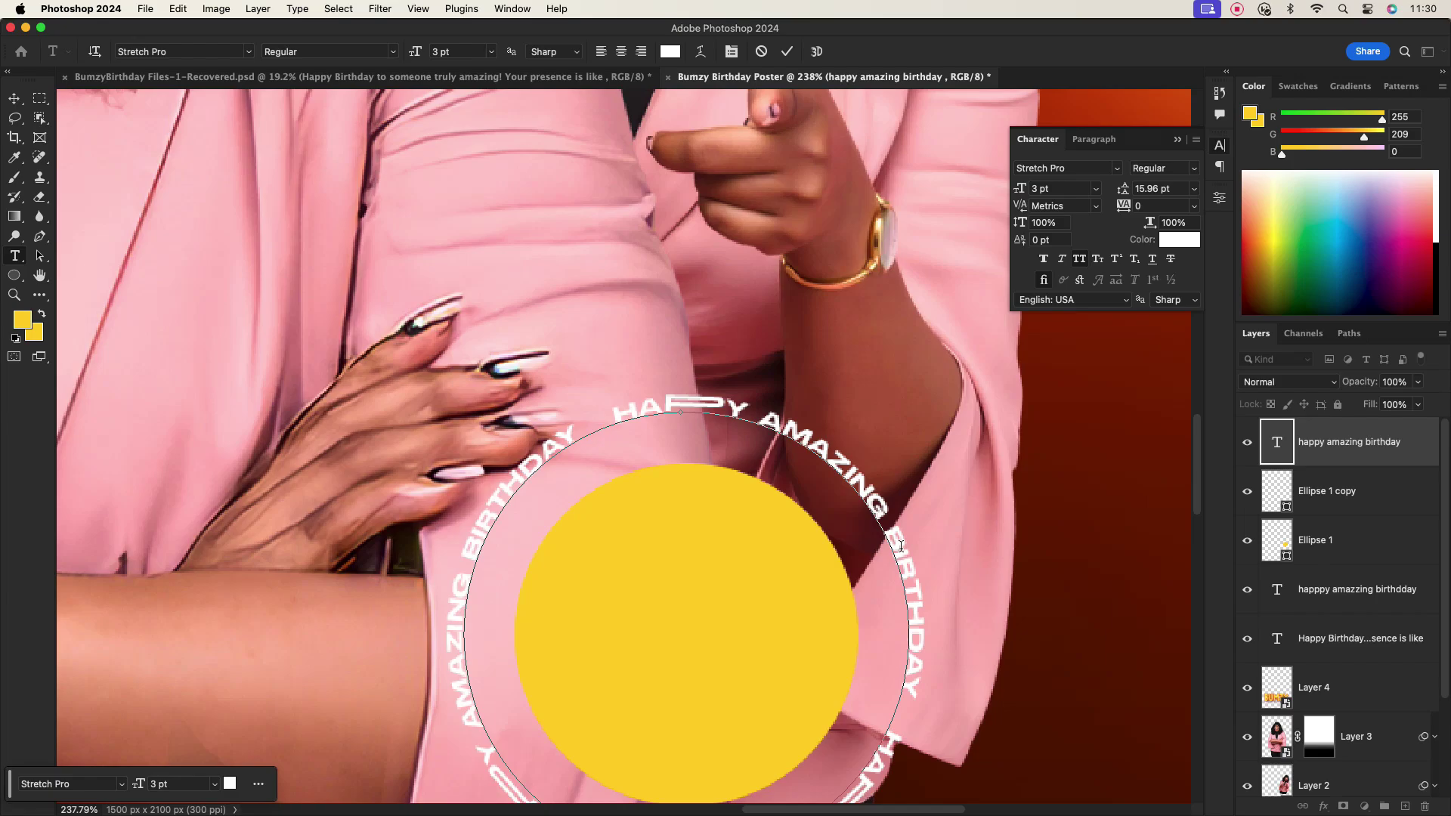
{"action": "type", "text": " amazing"}
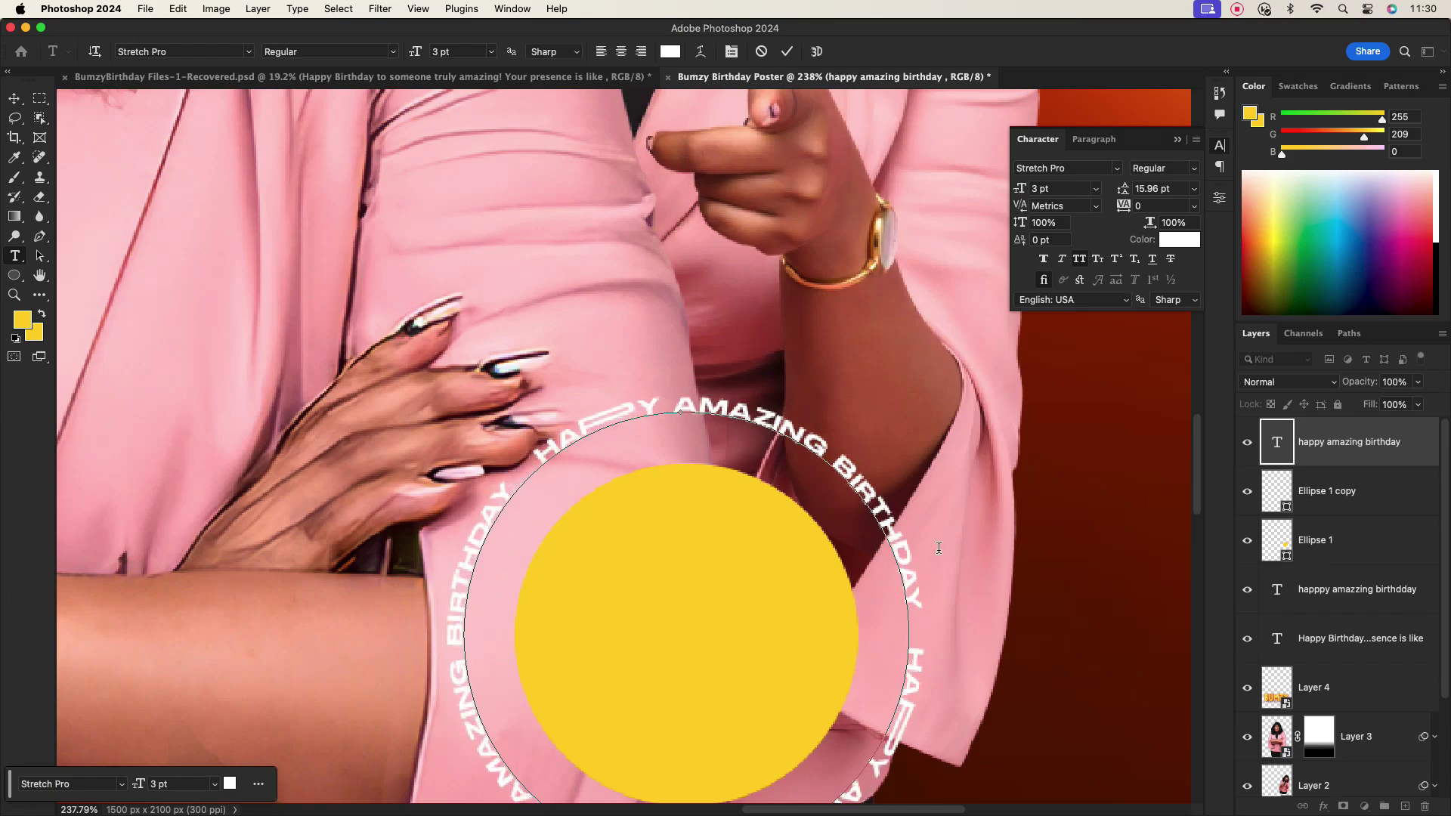
{"action": "scroll", "coordinate": [938, 547], "scroll_direction": "down", "scroll_amount": 5}
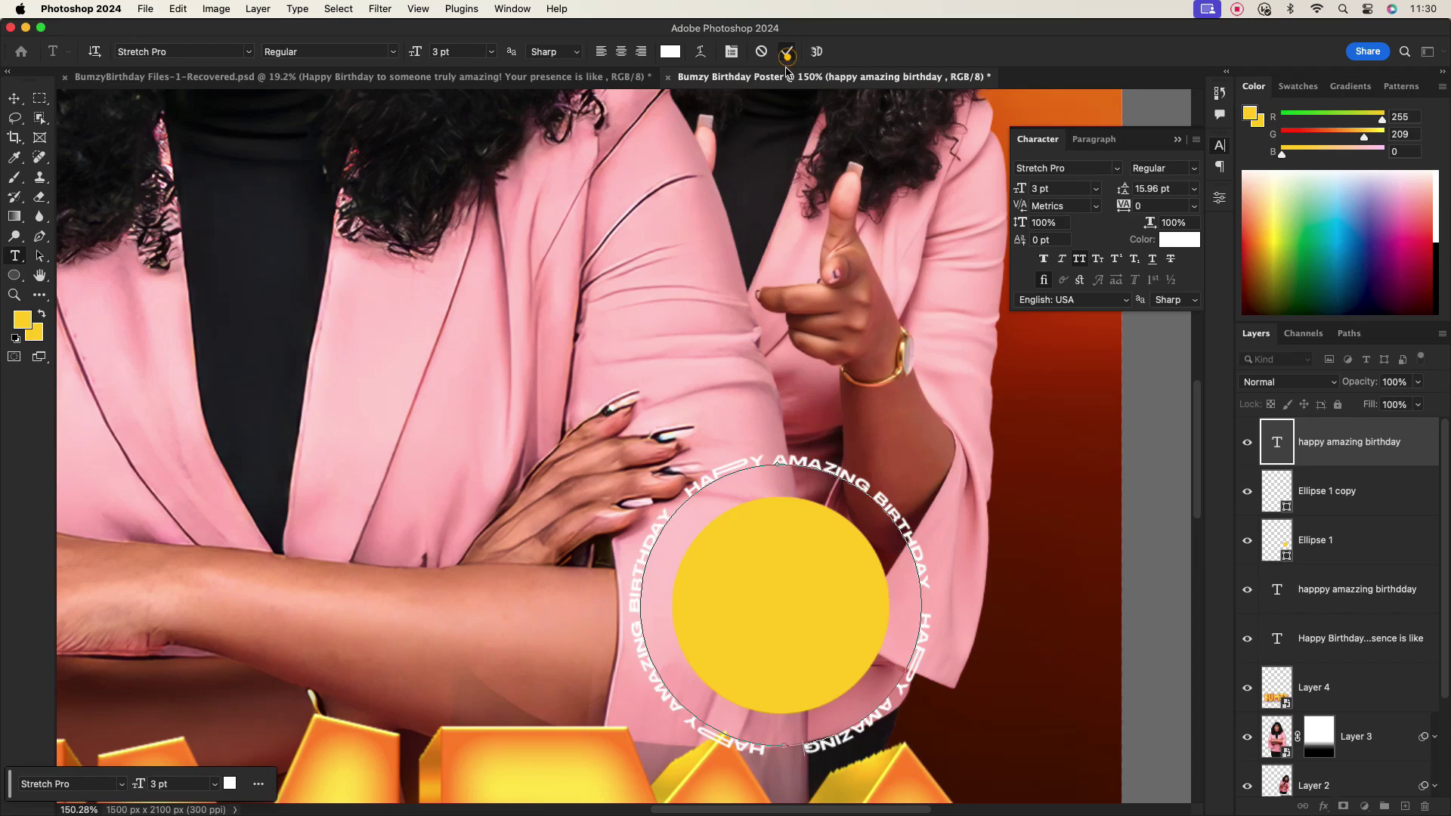
{"action": "left_click", "coordinate": [786, 53]}
{"action": "left_click", "coordinate": [21, 105]}
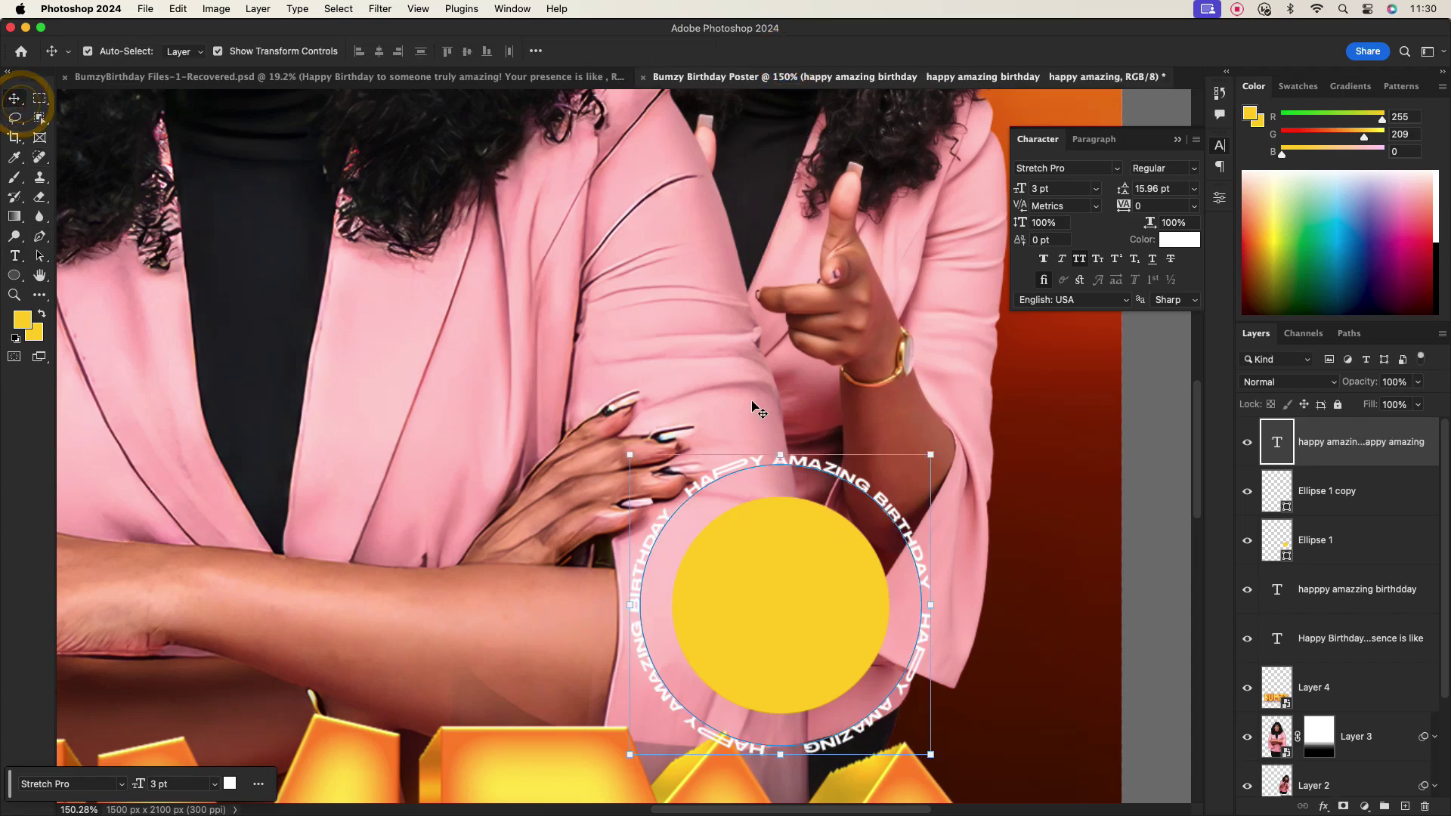
{"action": "left_click", "coordinate": [760, 411]}
{"action": "scroll", "coordinate": [852, 481], "scroll_direction": "down", "scroll_amount": 8}
{"action": "left_click", "coordinate": [1035, 488]}
Shrink the circular text to about 2.59 pt so it rings the yellow circle closely, commit, and deselect
{"action": "scroll", "coordinate": [892, 518], "scroll_direction": "down", "scroll_amount": 2}
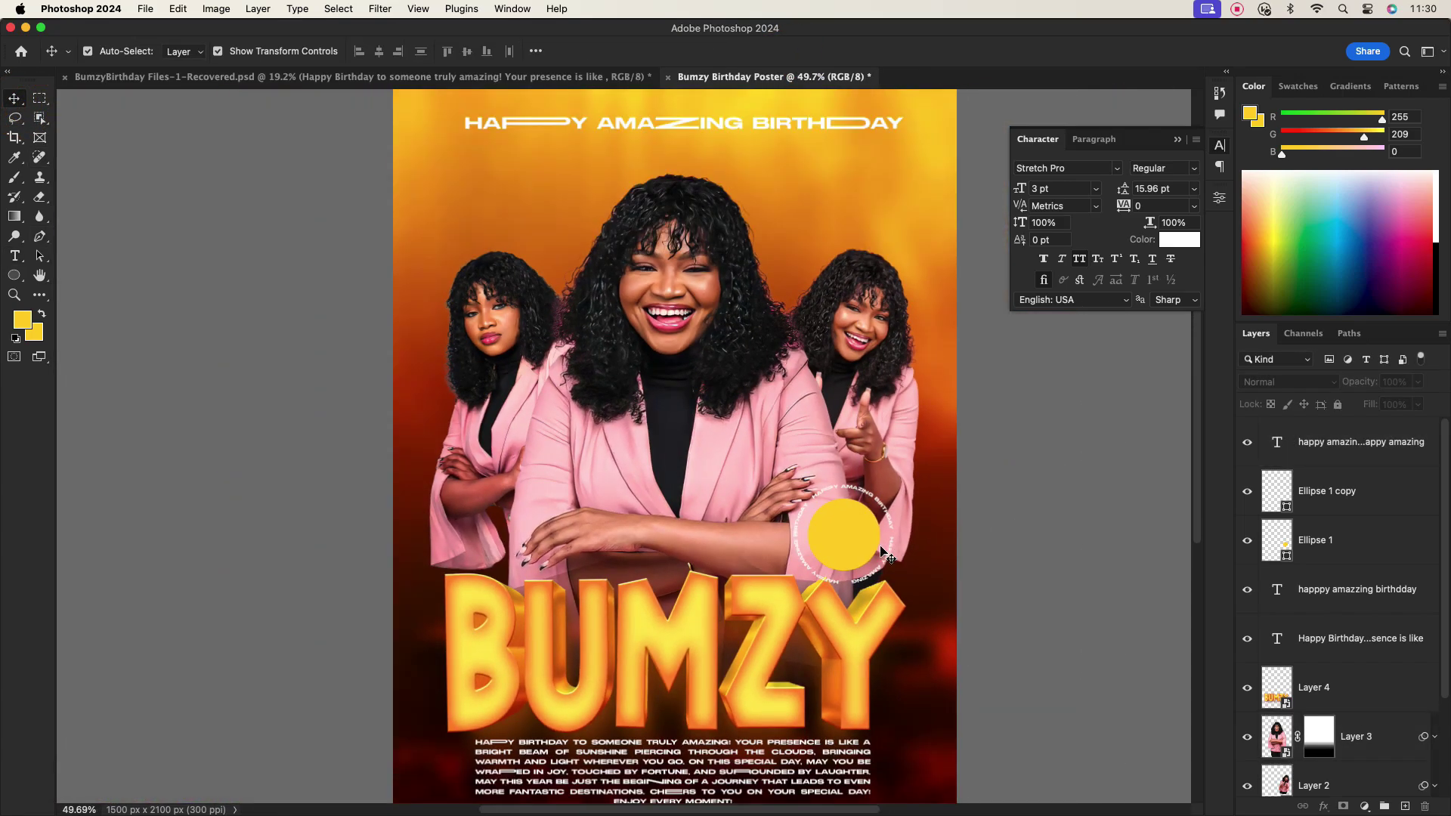
{"action": "scroll", "coordinate": [883, 535], "scroll_direction": "up", "scroll_amount": 8}
{"action": "left_click", "coordinate": [897, 553]}
{"action": "left_click_drag", "start_coordinate": [911, 516], "coordinate": [891, 517]}
{"action": "left_click", "coordinate": [826, 51]}
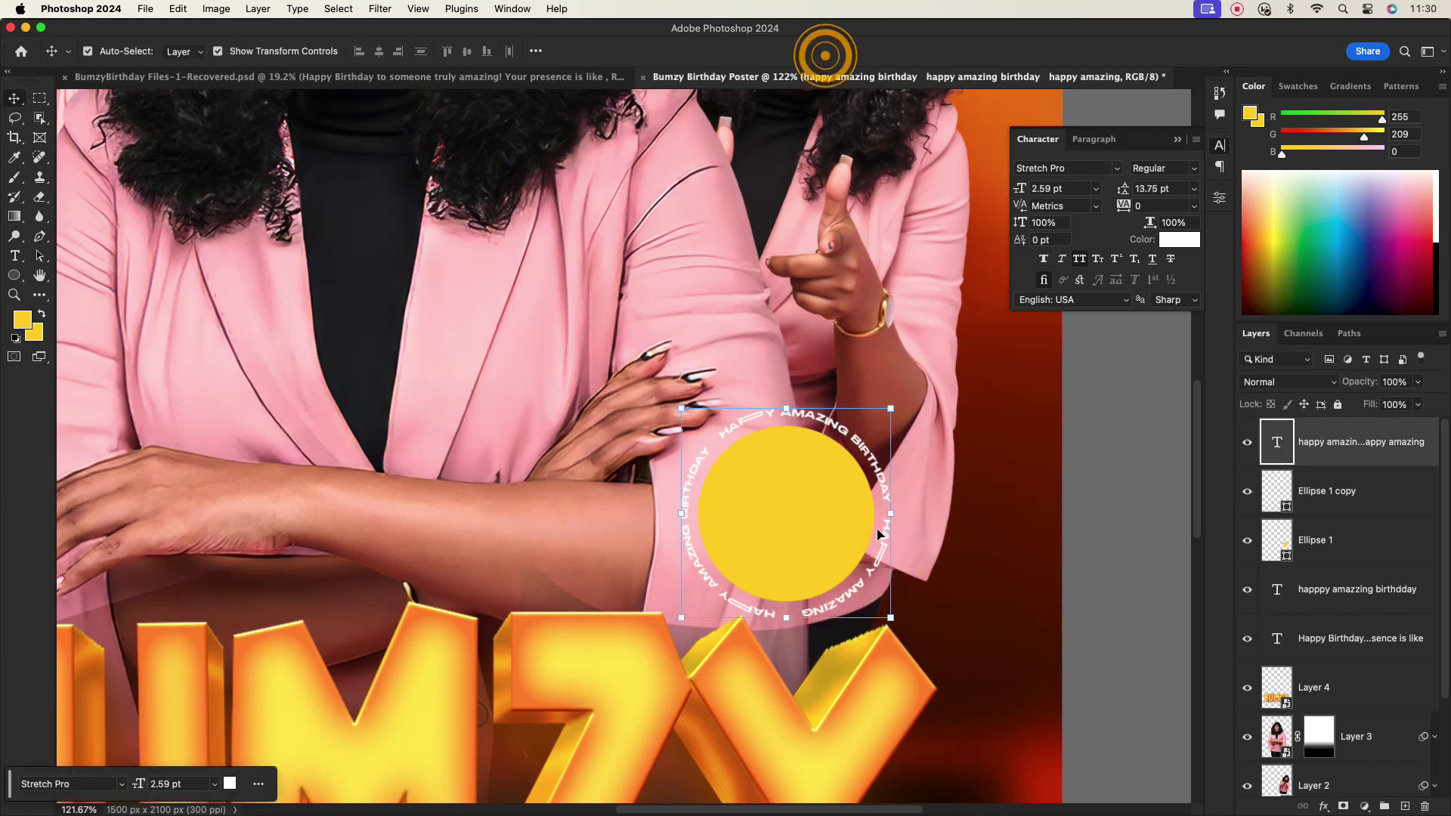
{"action": "left_click", "coordinate": [1020, 495]}
Recolour the circular "happy amazing birthday" text black (000000)
{"action": "scroll", "coordinate": [885, 548], "scroll_direction": "down", "scroll_amount": 5}
{"action": "scroll", "coordinate": [837, 560], "scroll_direction": "up", "scroll_amount": 2}
{"action": "left_click", "coordinate": [794, 562]}
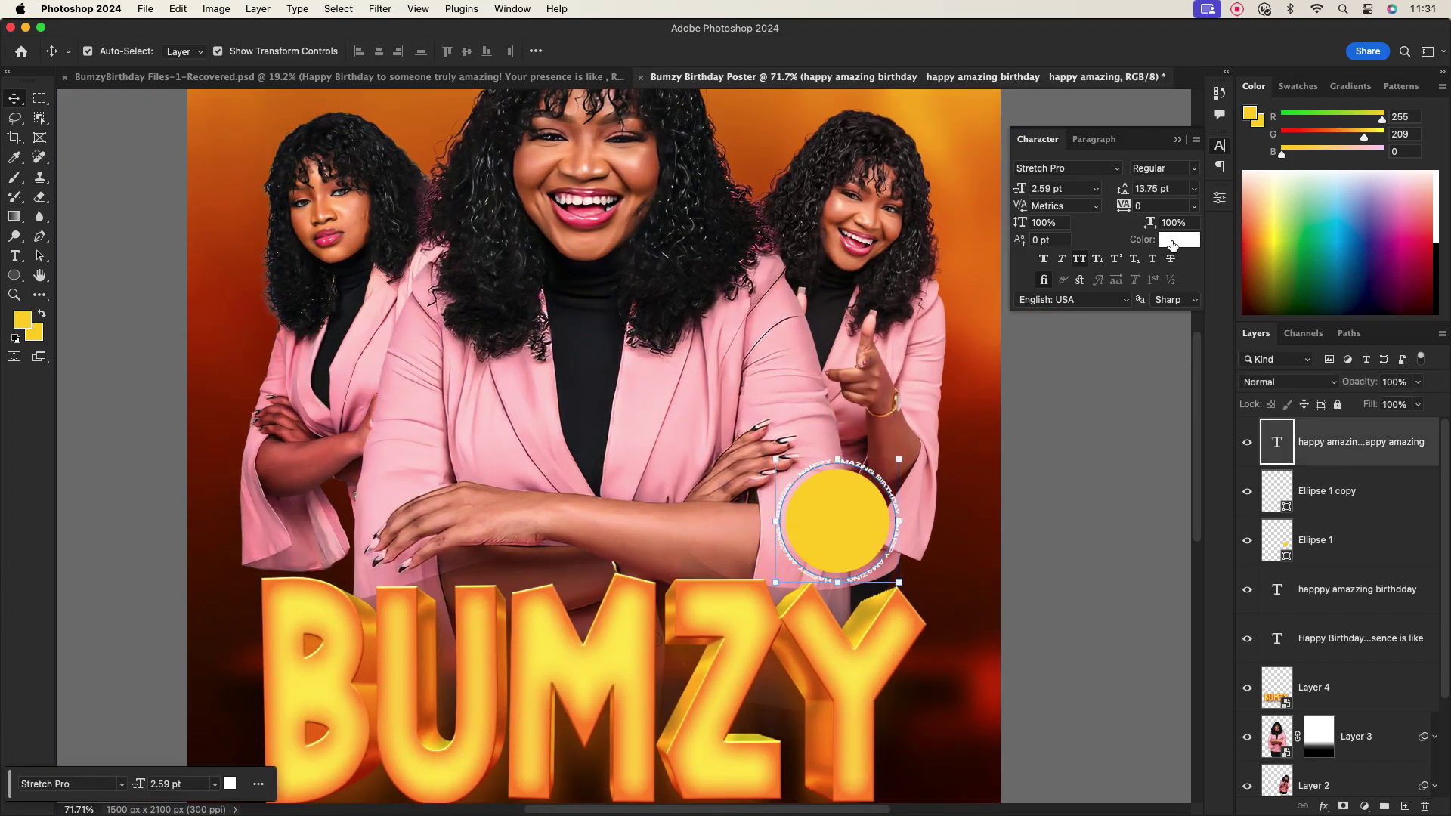
{"action": "left_click", "coordinate": [1172, 241]}
{"action": "left_click", "coordinate": [863, 517]}
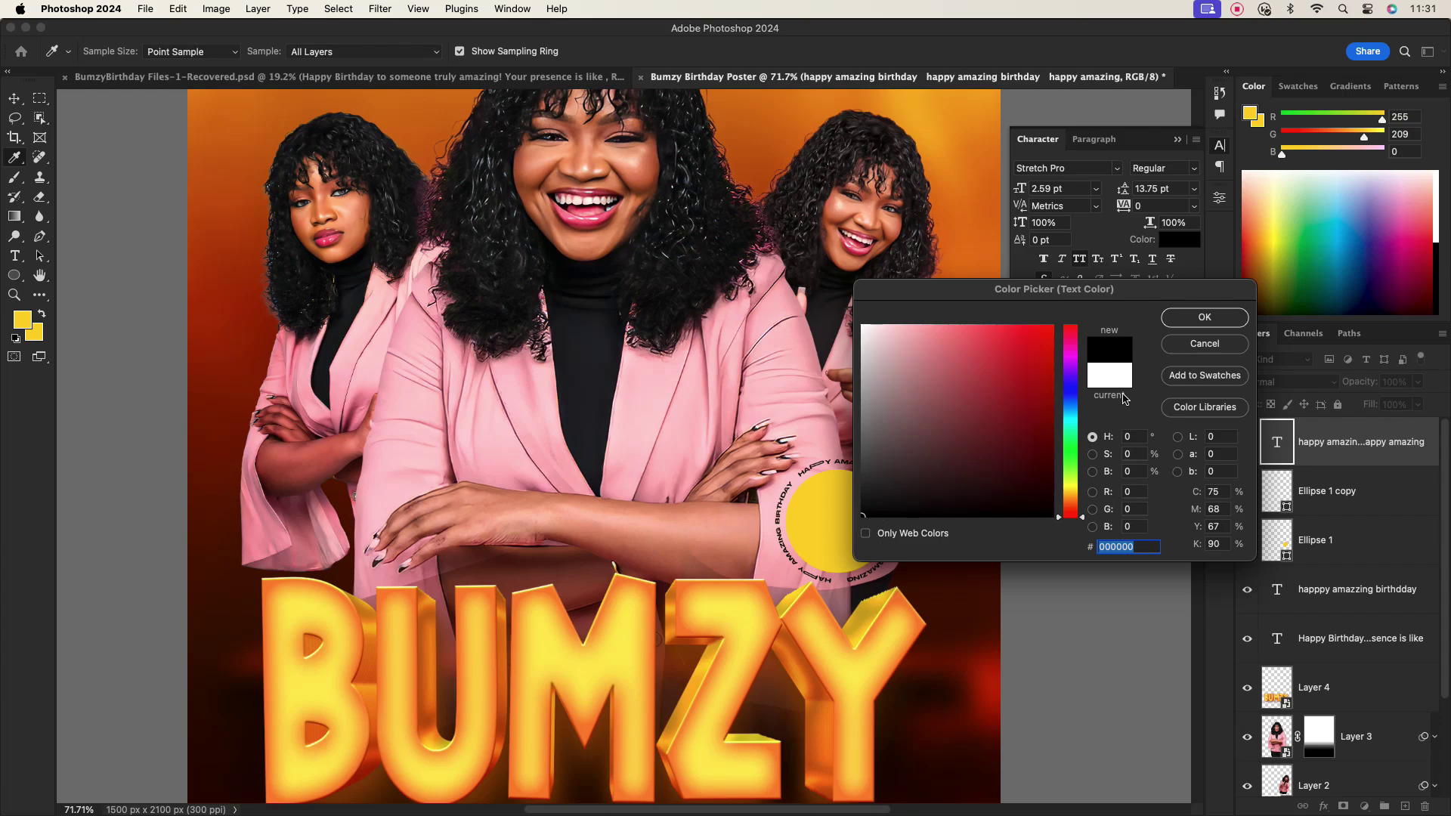
{"action": "left_click", "coordinate": [1205, 318]}
{"action": "scroll", "coordinate": [911, 572], "scroll_direction": "down", "scroll_amount": 2}
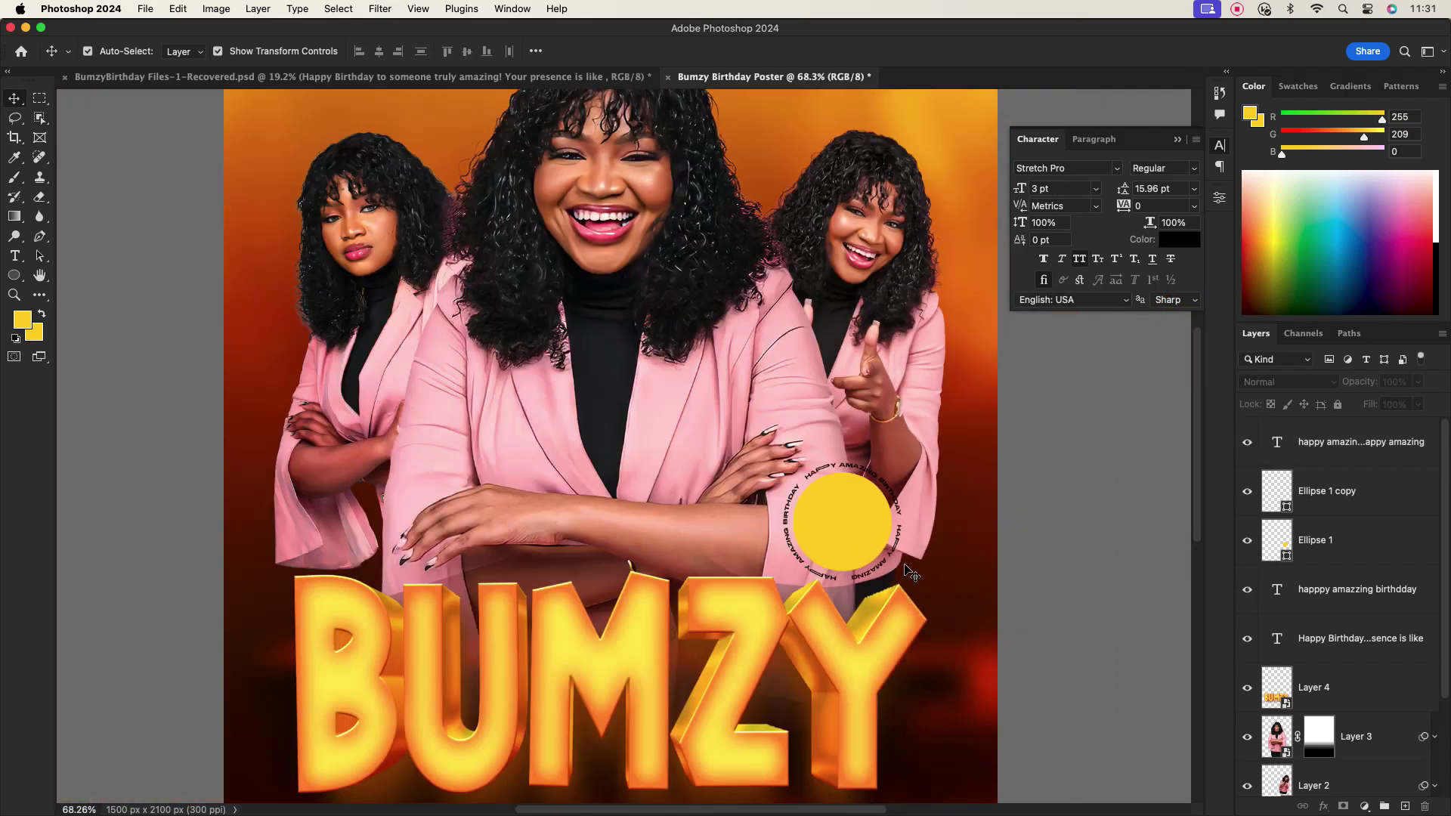
Recolour the circular text dark brown (4a1300), sampled from the poster's dark background, and deselect it
{"action": "scroll", "coordinate": [907, 572], "scroll_direction": "up", "scroll_amount": 4}
{"action": "left_click", "coordinate": [866, 563]}
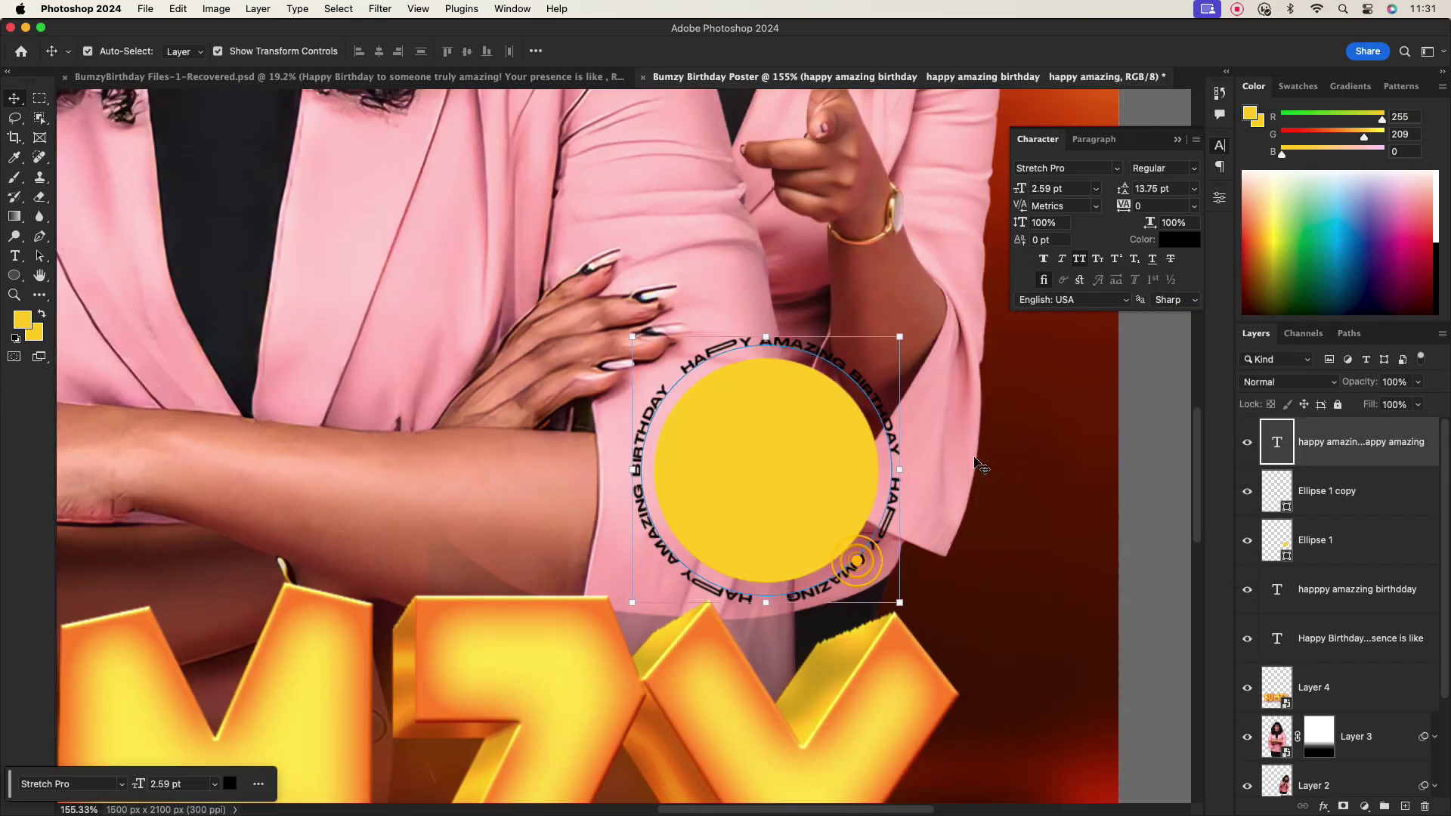
{"action": "left_click", "coordinate": [1179, 241]}
{"action": "left_click", "coordinate": [1051, 491]}
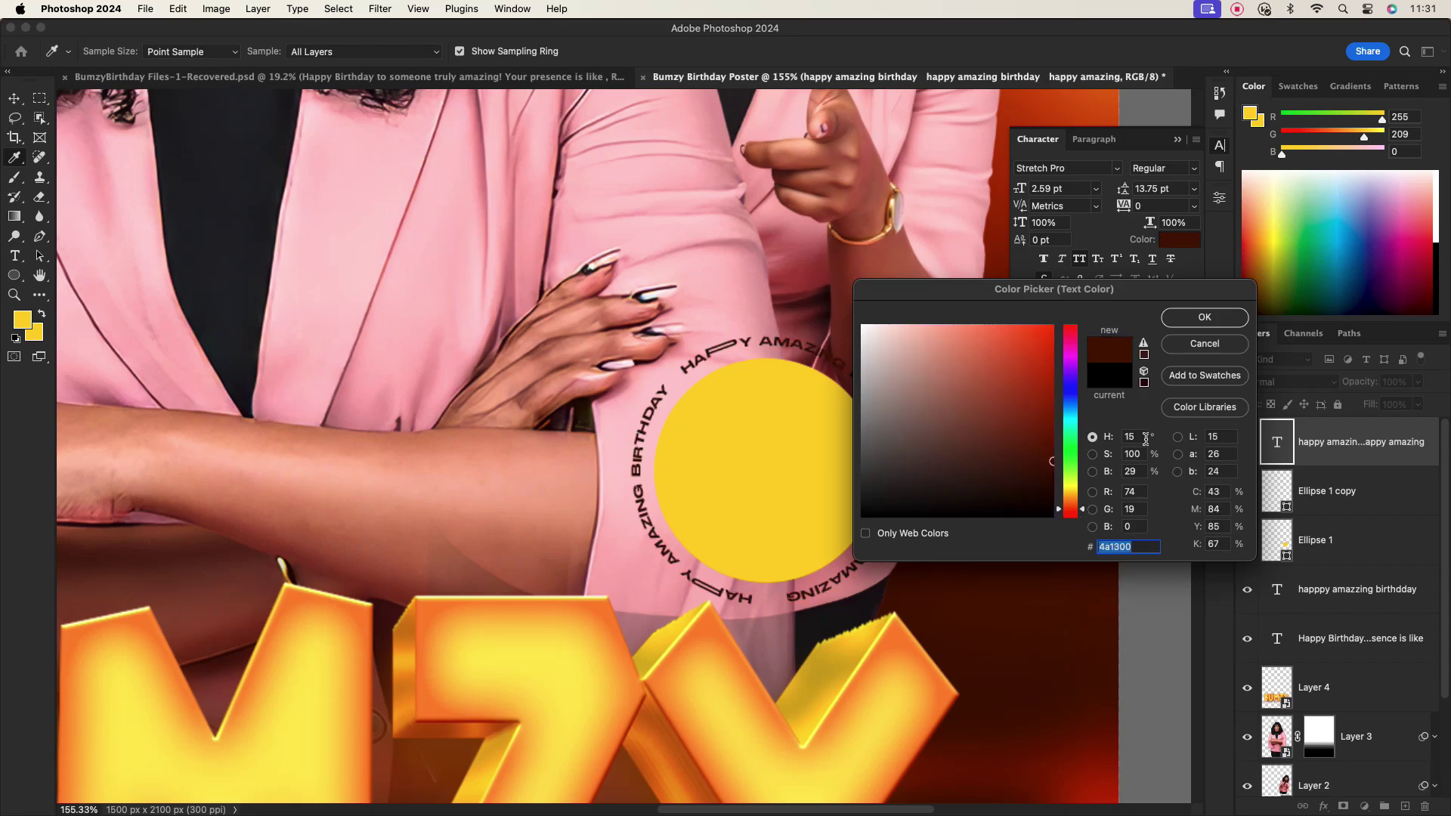
{"action": "left_click", "coordinate": [1204, 318]}
{"action": "left_click", "coordinate": [983, 472]}
{"action": "scroll", "coordinate": [975, 476], "scroll_direction": "down", "scroll_amount": 4}
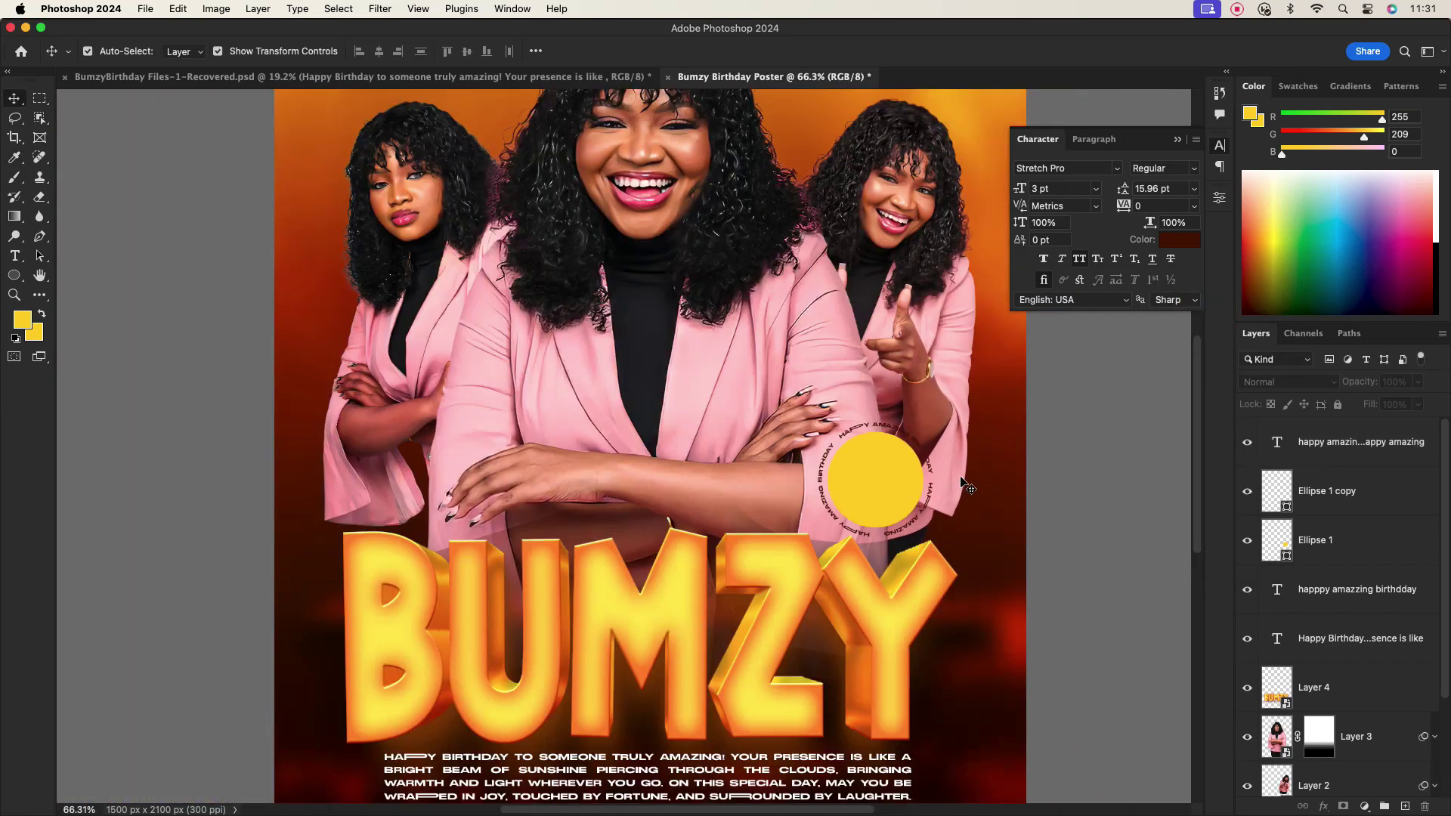
{"action": "scroll", "coordinate": [952, 479], "scroll_direction": "down", "scroll_amount": 2}
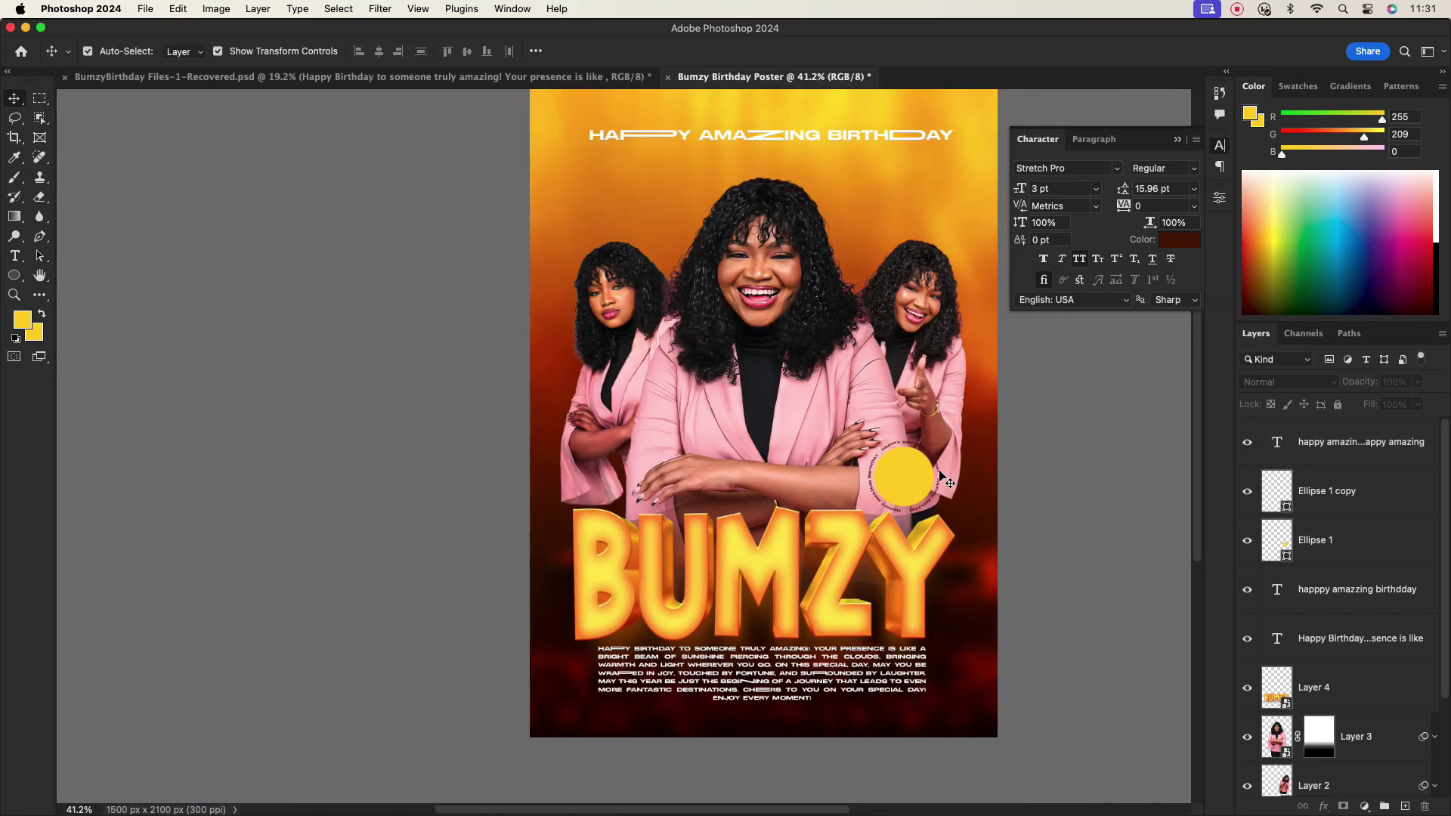
{"action": "scroll", "coordinate": [945, 476], "scroll_direction": "up", "scroll_amount": 5}
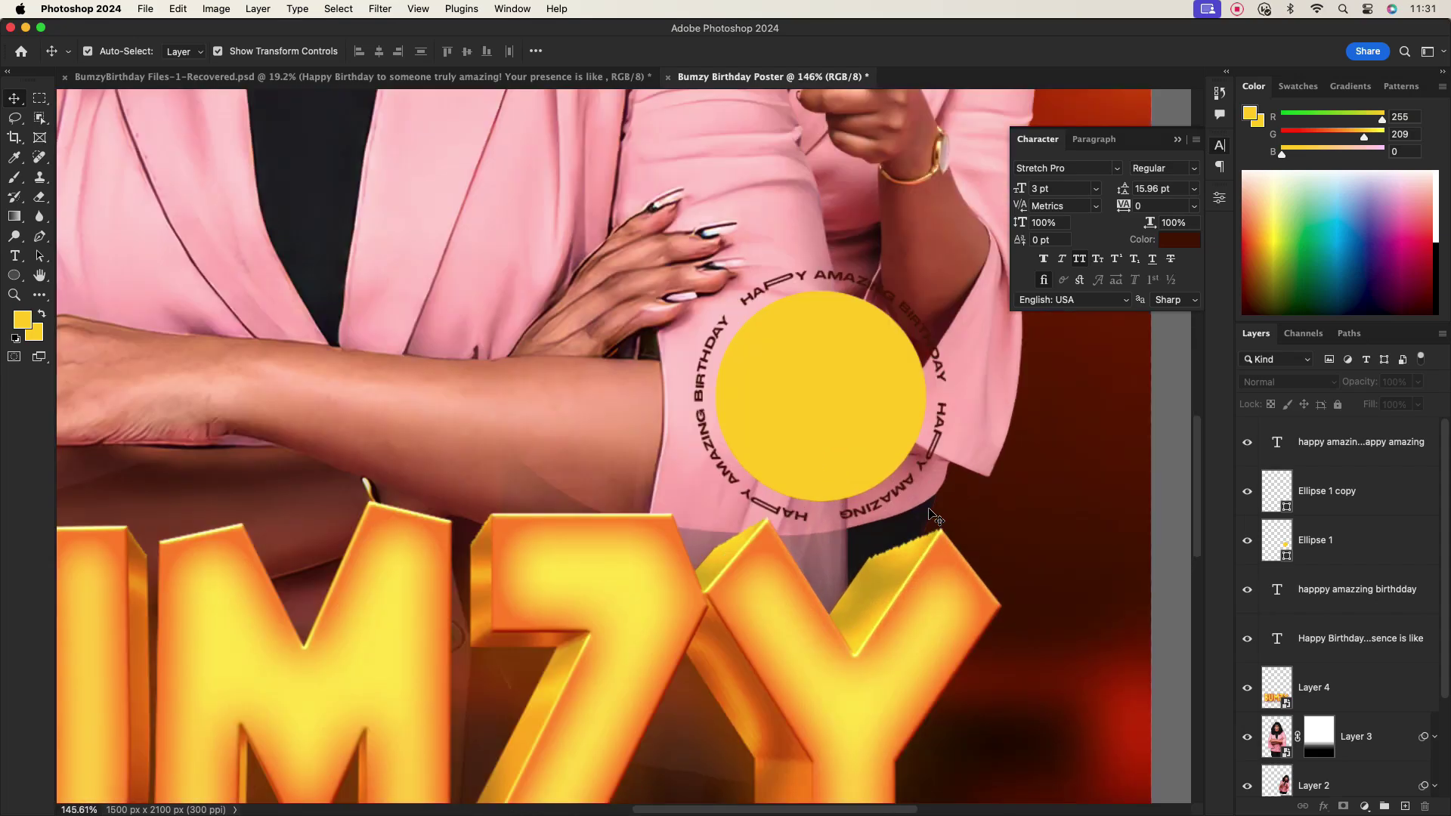
{"action": "scroll", "coordinate": [936, 517], "scroll_direction": "down", "scroll_amount": 4}
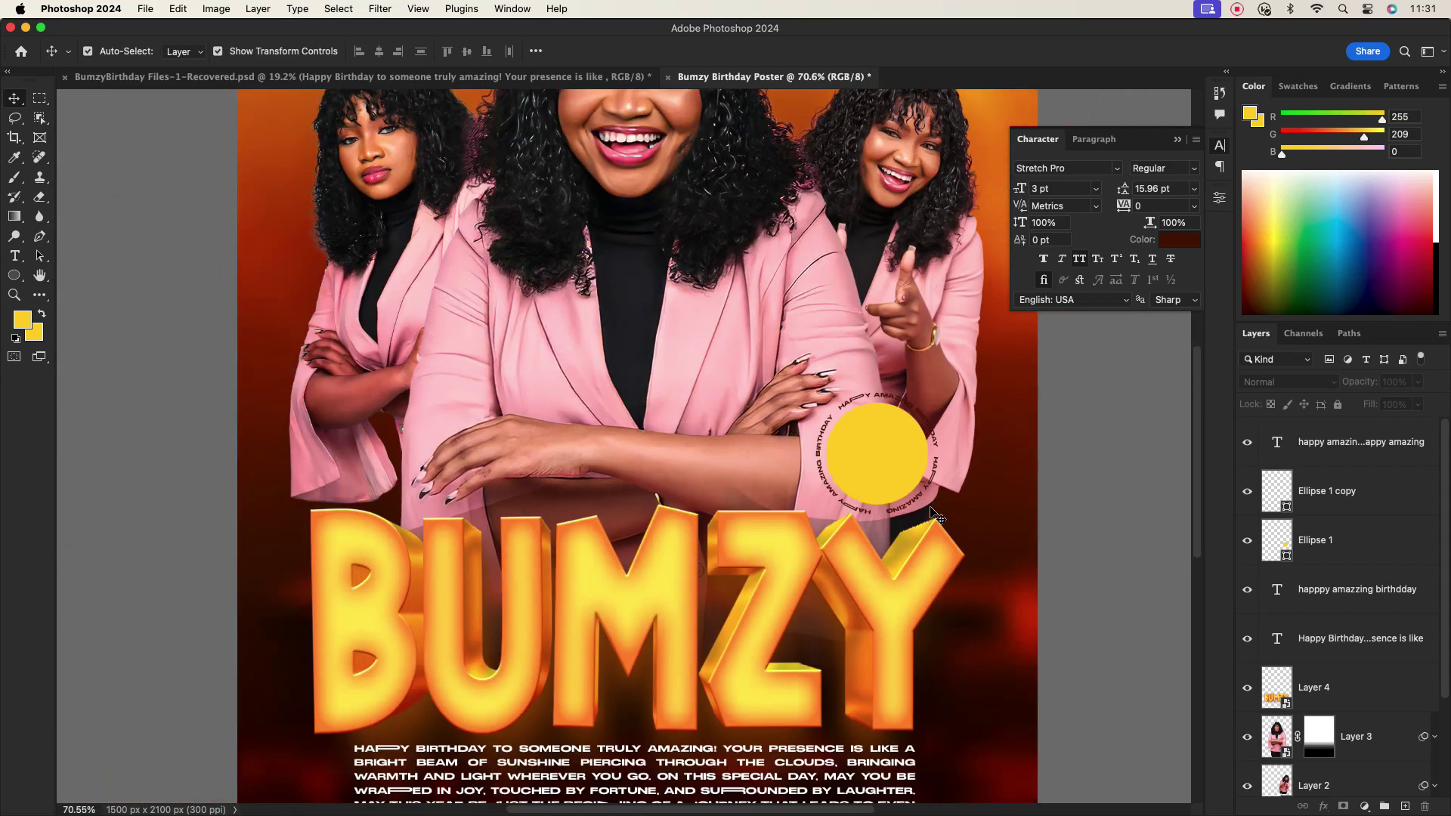
Add the two-line text "25th march" on the empty background above the left portrait and set its size to 14 pt
{"action": "scroll", "coordinate": [684, 374], "scroll_direction": "down", "scroll_amount": 2}
{"action": "left_click_drag", "start_coordinate": [644, 284], "coordinate": [678, 403]}
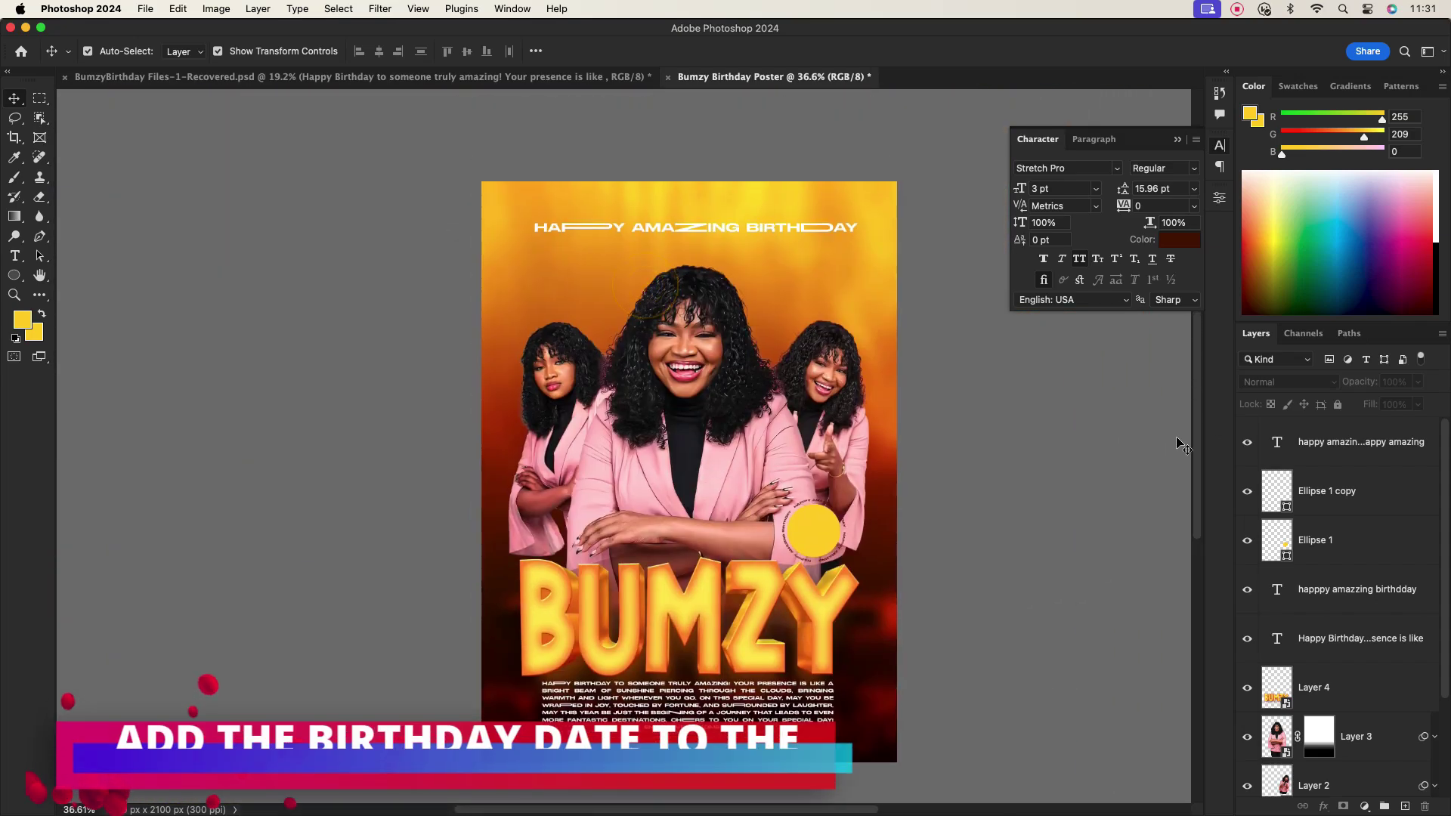
{"action": "left_click", "coordinate": [1309, 441]}
{"action": "left_click", "coordinate": [14, 257]}
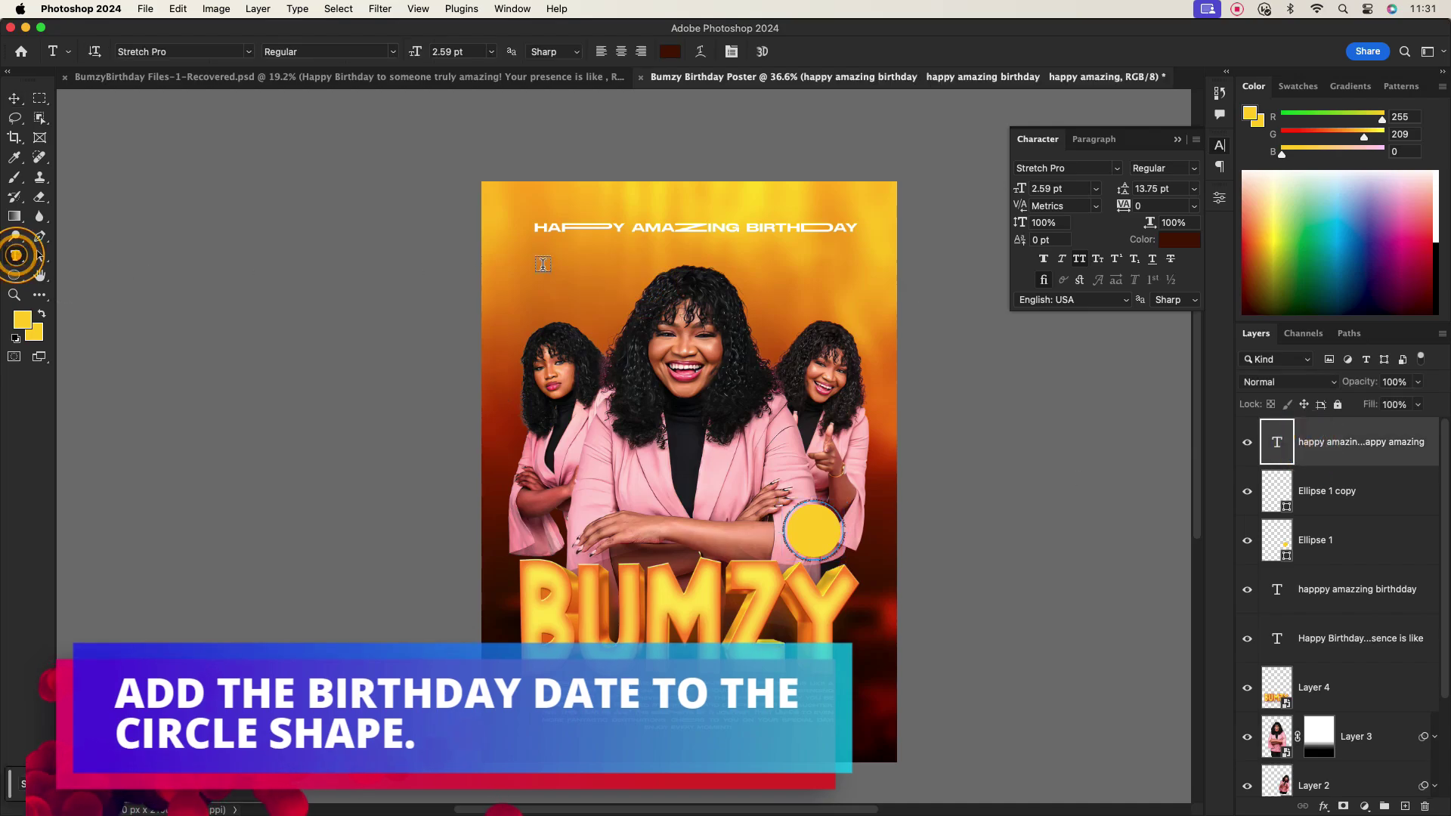
{"action": "left_click", "coordinate": [542, 268]}
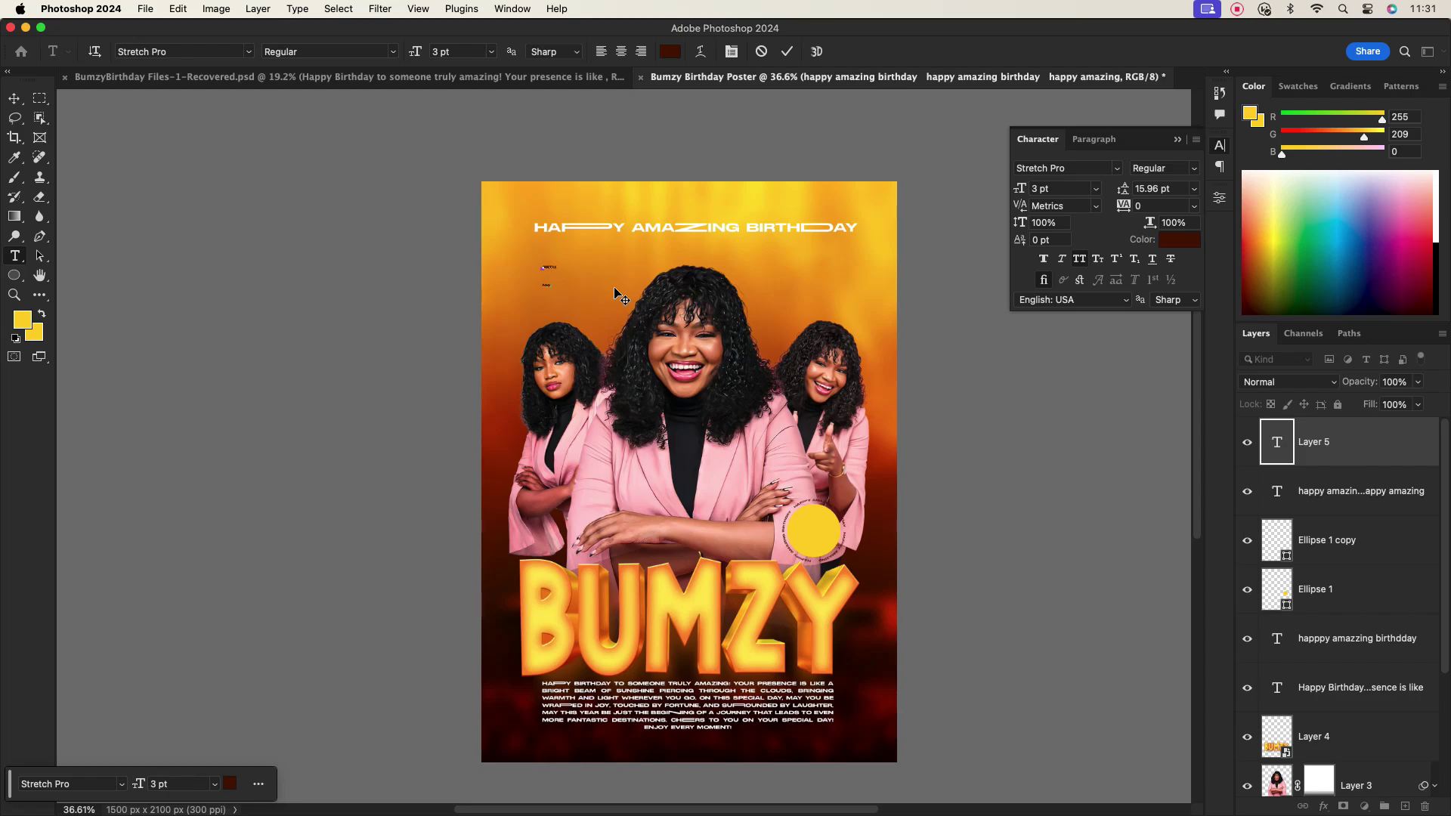
{"action": "left_click", "coordinate": [13, 98]}
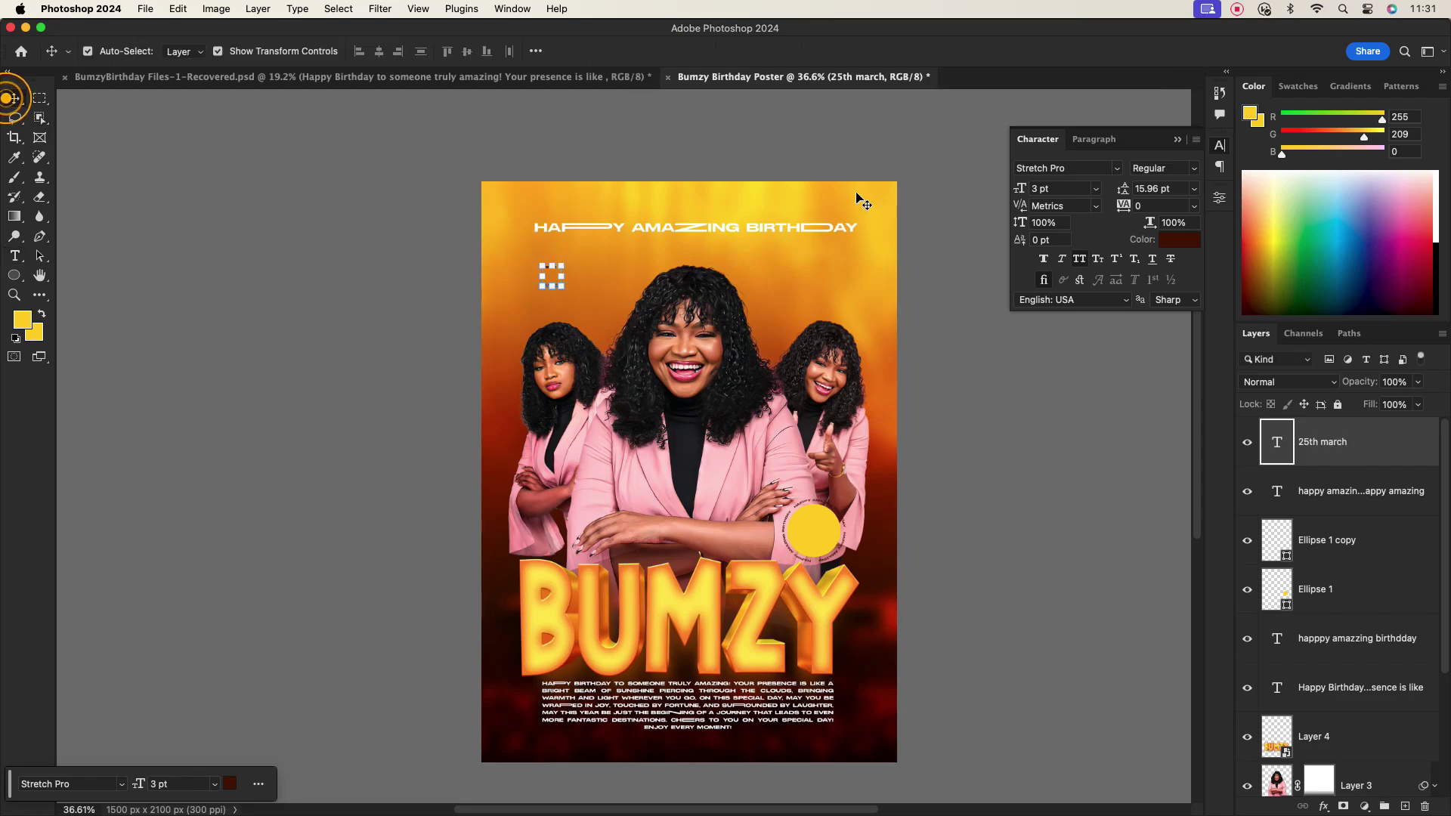
{"action": "left_click", "coordinate": [1095, 188]}
{"action": "left_click", "coordinate": [1068, 324]}
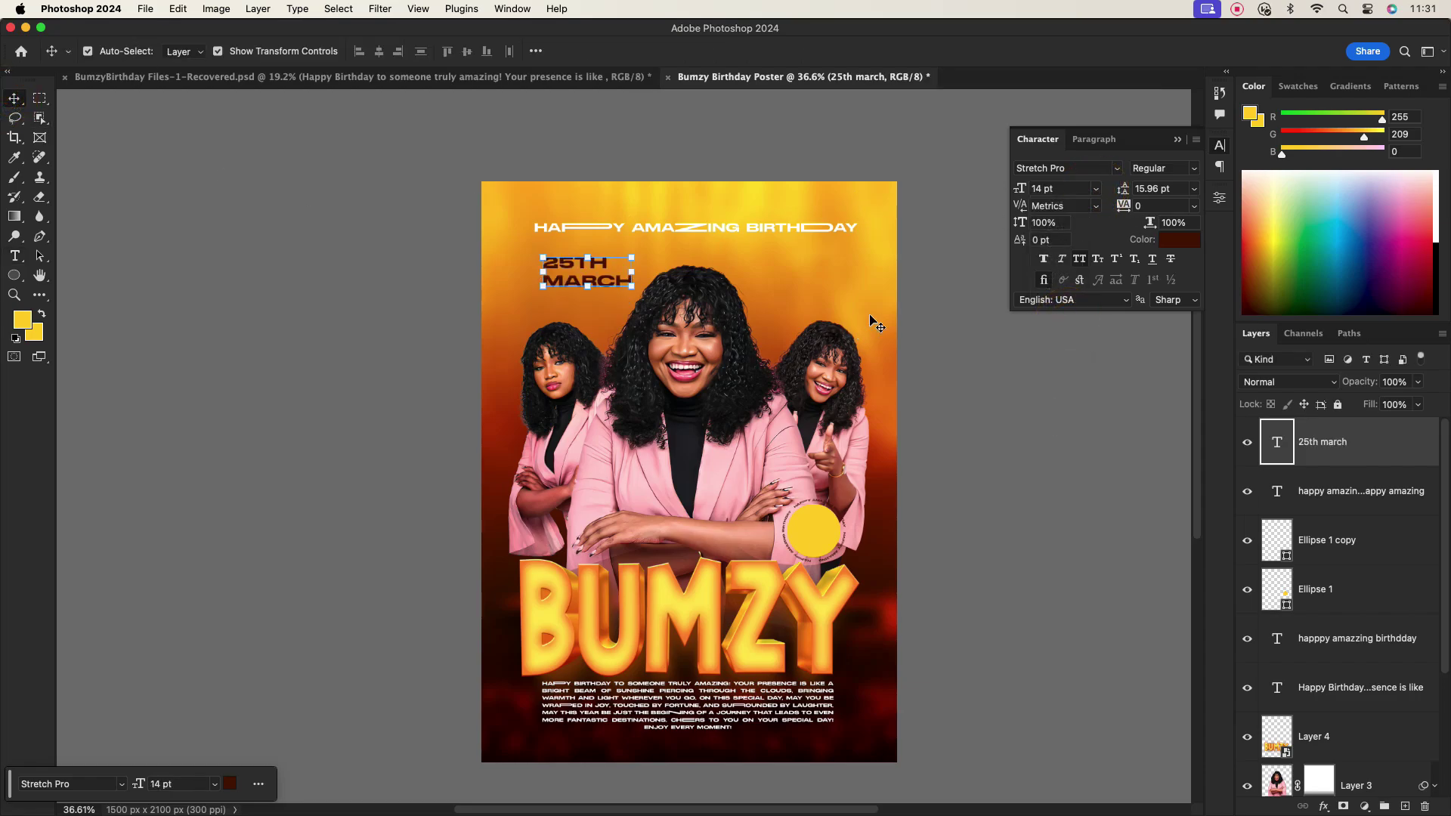
Set the font size of the word "MARCH" to 10 pt and commit the text edit
{"action": "scroll", "coordinate": [583, 289], "scroll_direction": "up", "scroll_amount": 5}
{"action": "double_click", "coordinate": [638, 278]}
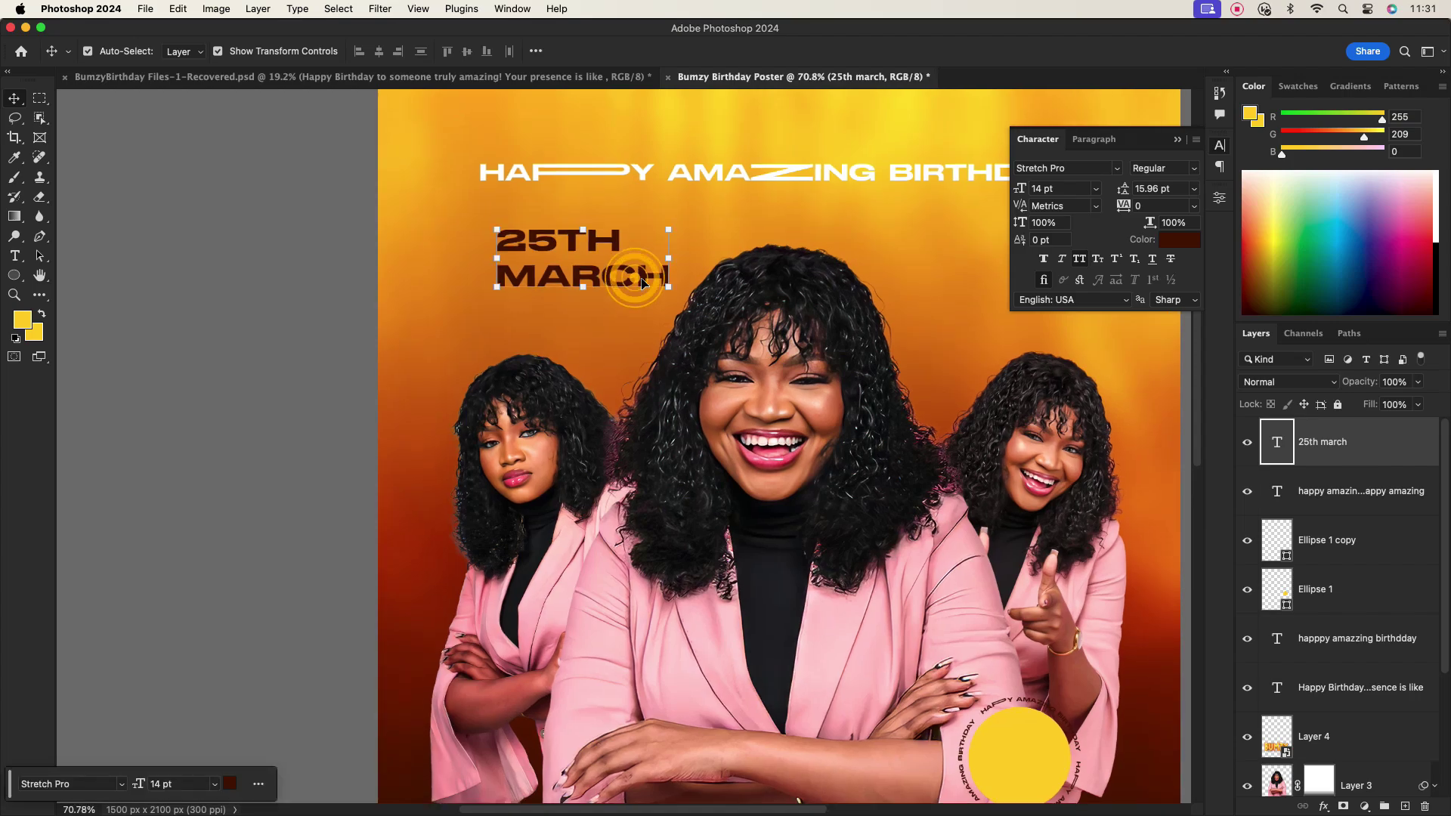
{"action": "left_click", "coordinate": [663, 278]}
{"action": "left_click_drag", "start_coordinate": [679, 275], "coordinate": [547, 292]}
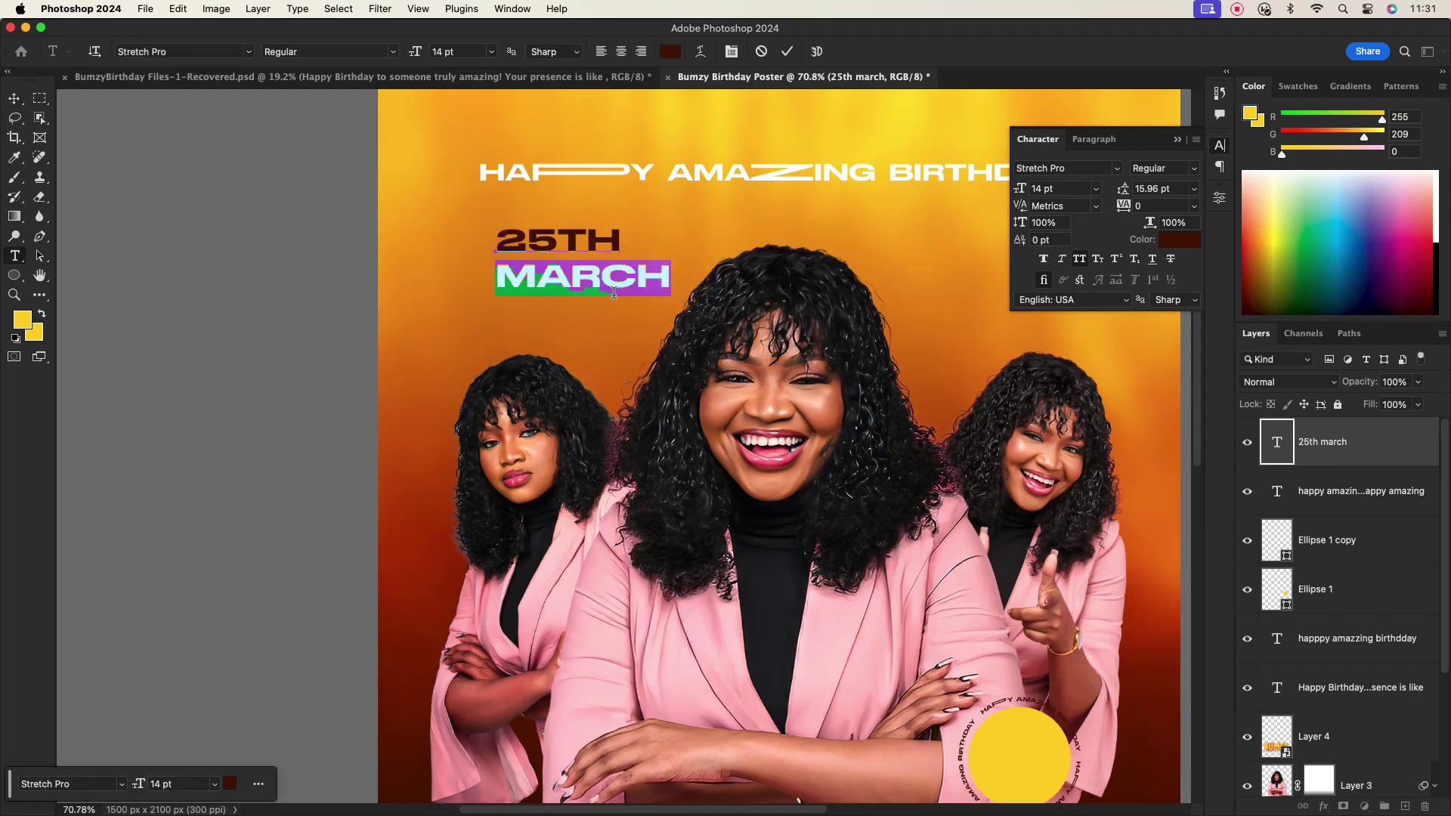
{"action": "left_click", "coordinate": [1060, 189]}
{"action": "key", "text": "Down"}
{"action": "key", "text": "Down"}
{"action": "key", "text": "Down"}
{"action": "key", "text": "Down"}
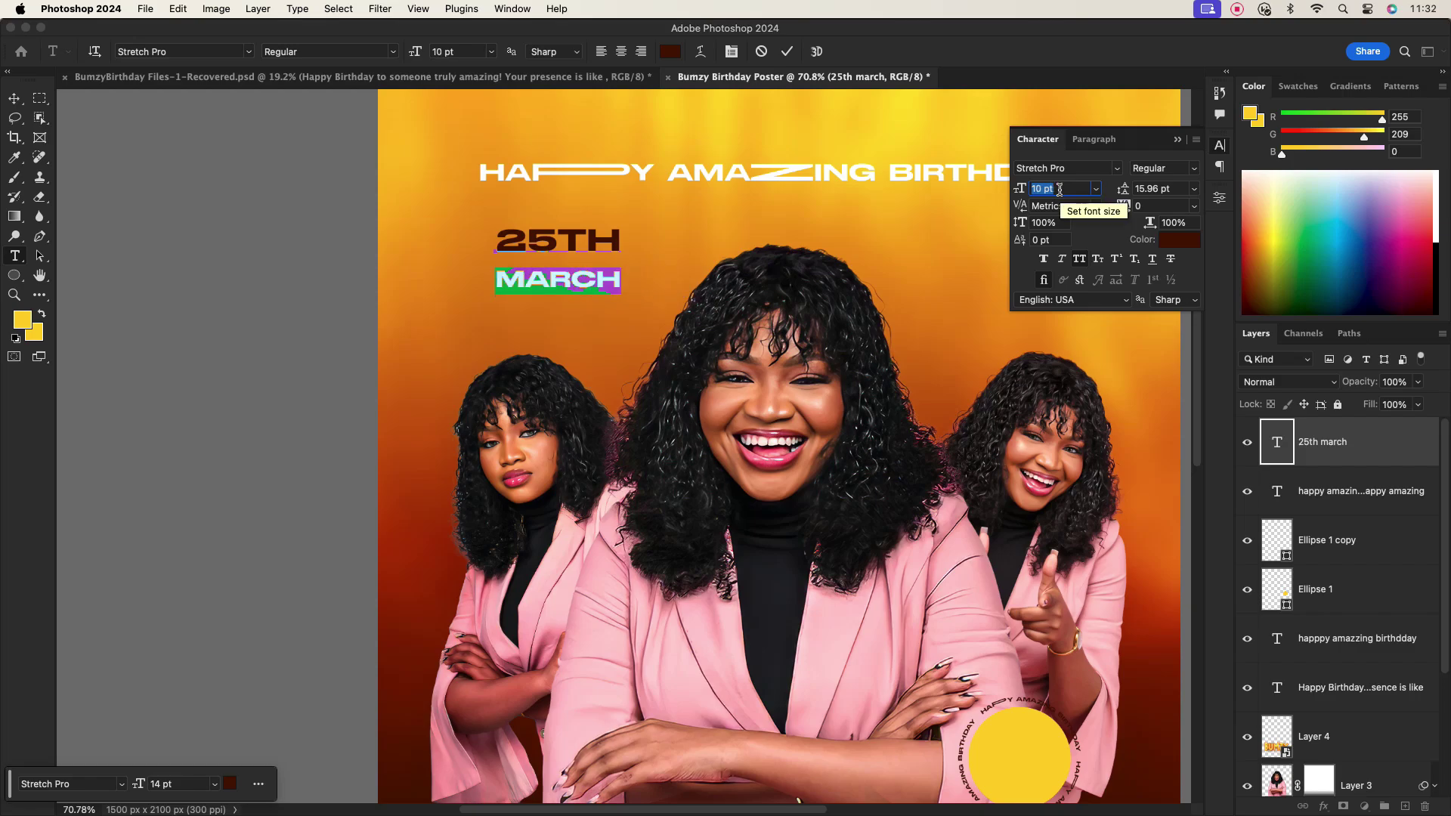
{"action": "left_click", "coordinate": [786, 51]}
Set the leading of the "25TH MARCH" text to 9 pt
{"action": "left_click", "coordinate": [1170, 191]}
{"action": "key", "text": "Down"}
{"action": "key", "text": "Down"}
{"action": "key", "text": "Down"}
{"action": "key", "text": "Down"}
{"action": "key", "text": "Down"}
{"action": "key", "text": "Down"}
{"action": "key", "text": "Down"}
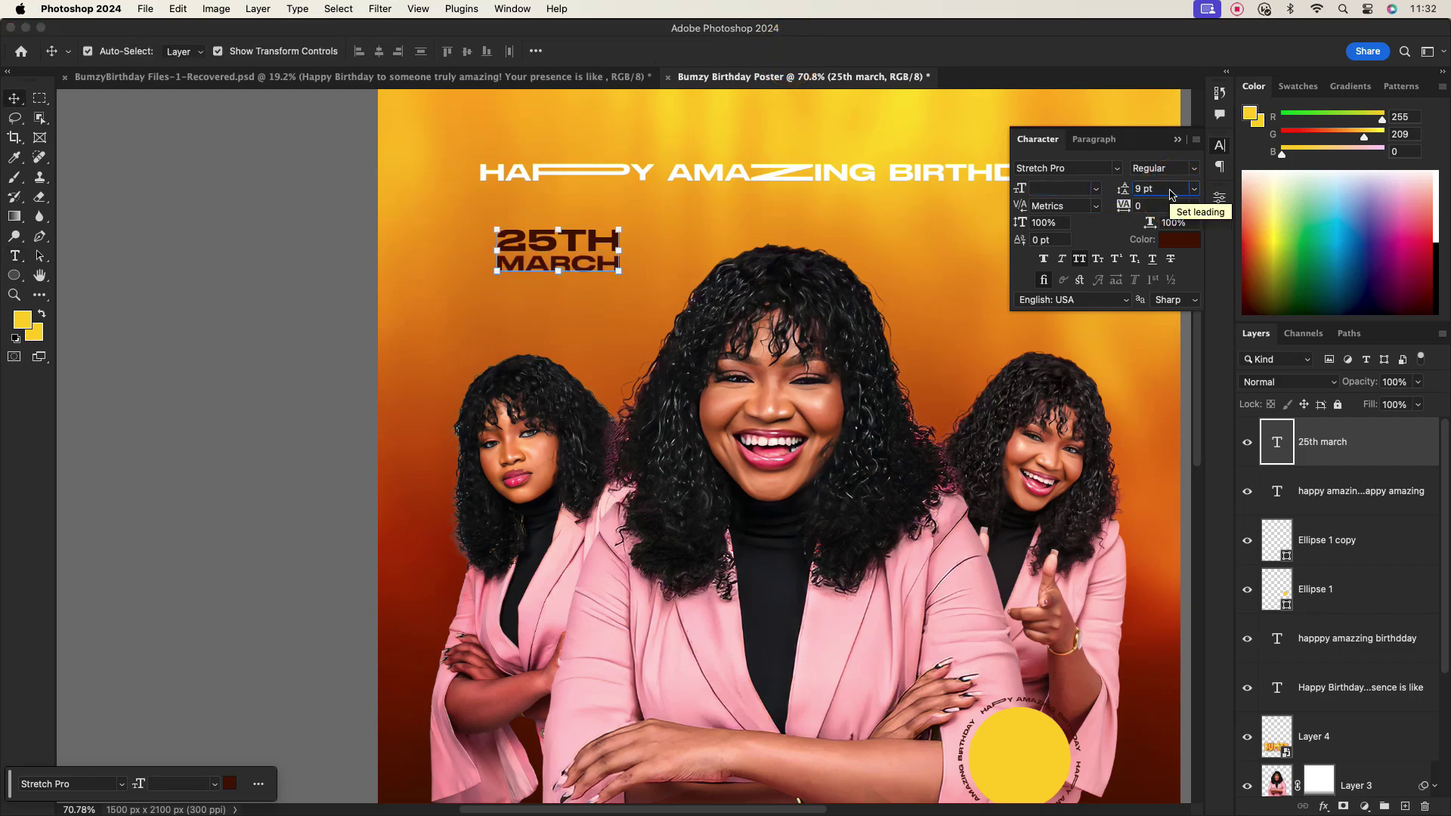
Move the "25TH MARCH" text into the yellow circle, scale it to about 59.2%, and commit
{"action": "left_click", "coordinate": [14, 99]}
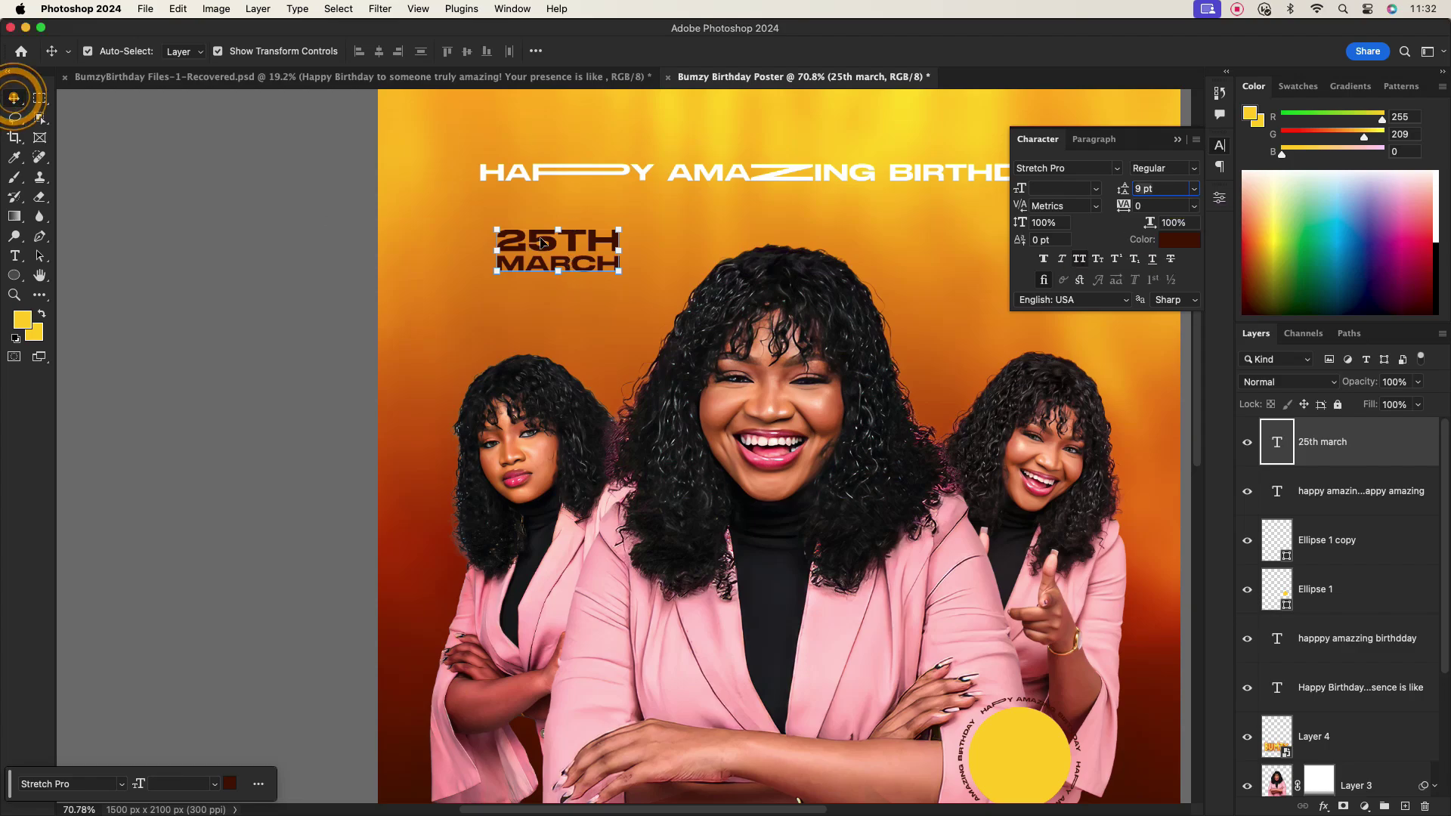
{"action": "left_click_drag", "start_coordinate": [618, 249], "coordinate": [1008, 771]}
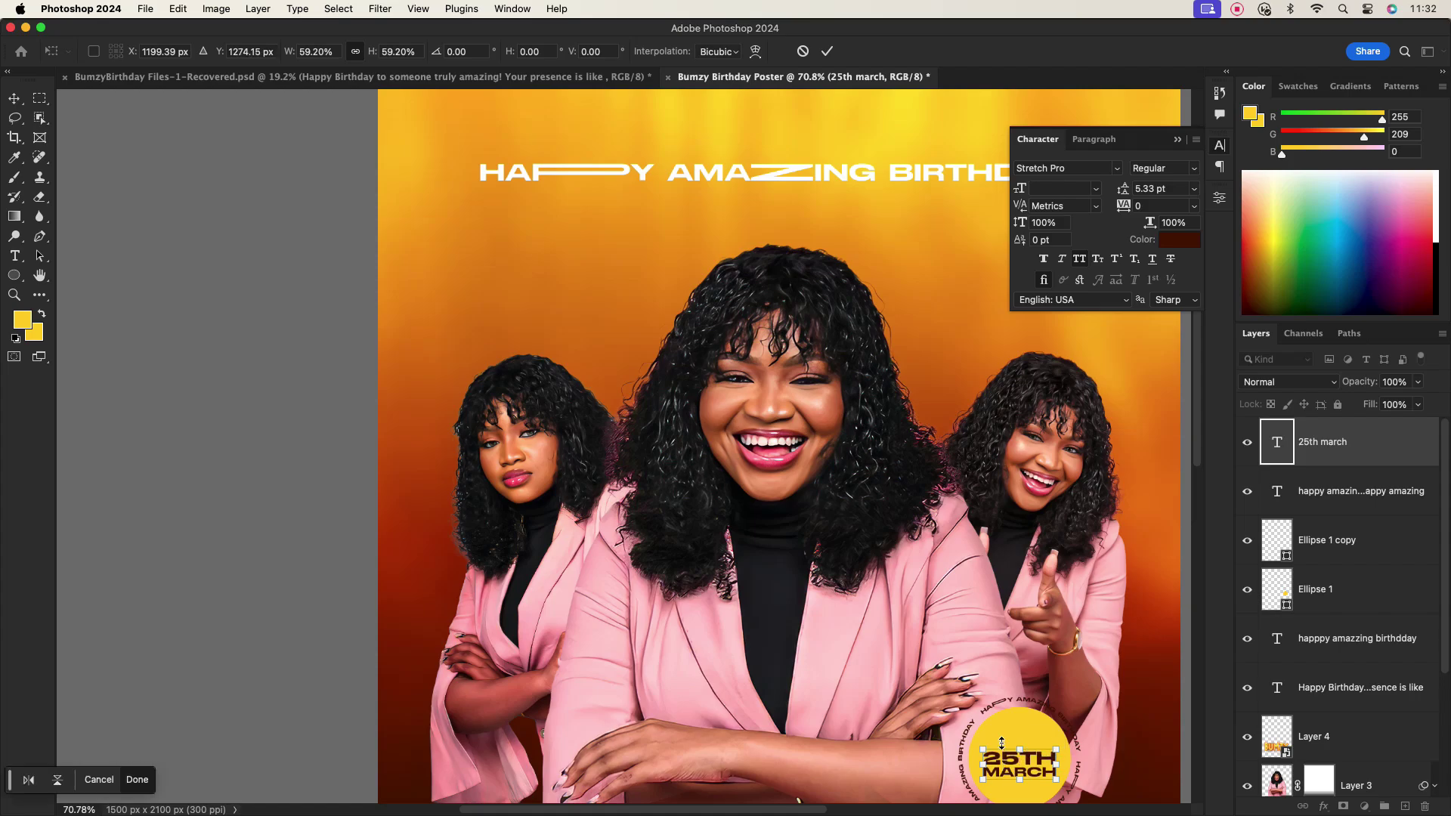
{"action": "key", "text": "Return"}
Place a duplicate of the yellow circle over the left portrait's lower sleeve, above the B of the 3D name, and commit
{"action": "scroll", "coordinate": [872, 669], "scroll_direction": "down", "scroll_amount": 5}
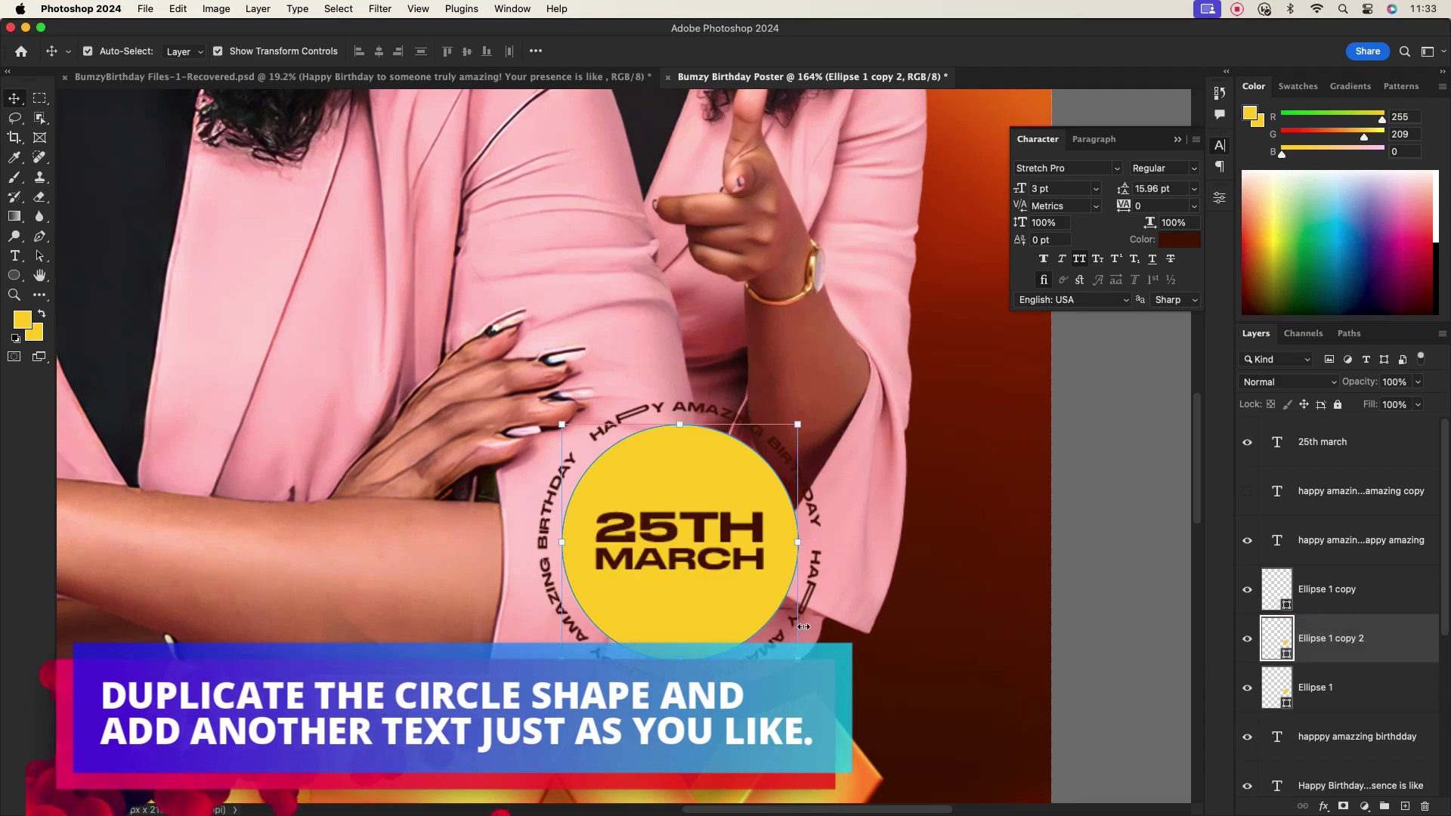
{"action": "key", "text": "ctrl+t"}
{"action": "left_click_drag", "start_coordinate": [744, 629], "coordinate": [378, 645]}
{"action": "scroll", "coordinate": [484, 635], "scroll_direction": "down", "scroll_amount": 8}
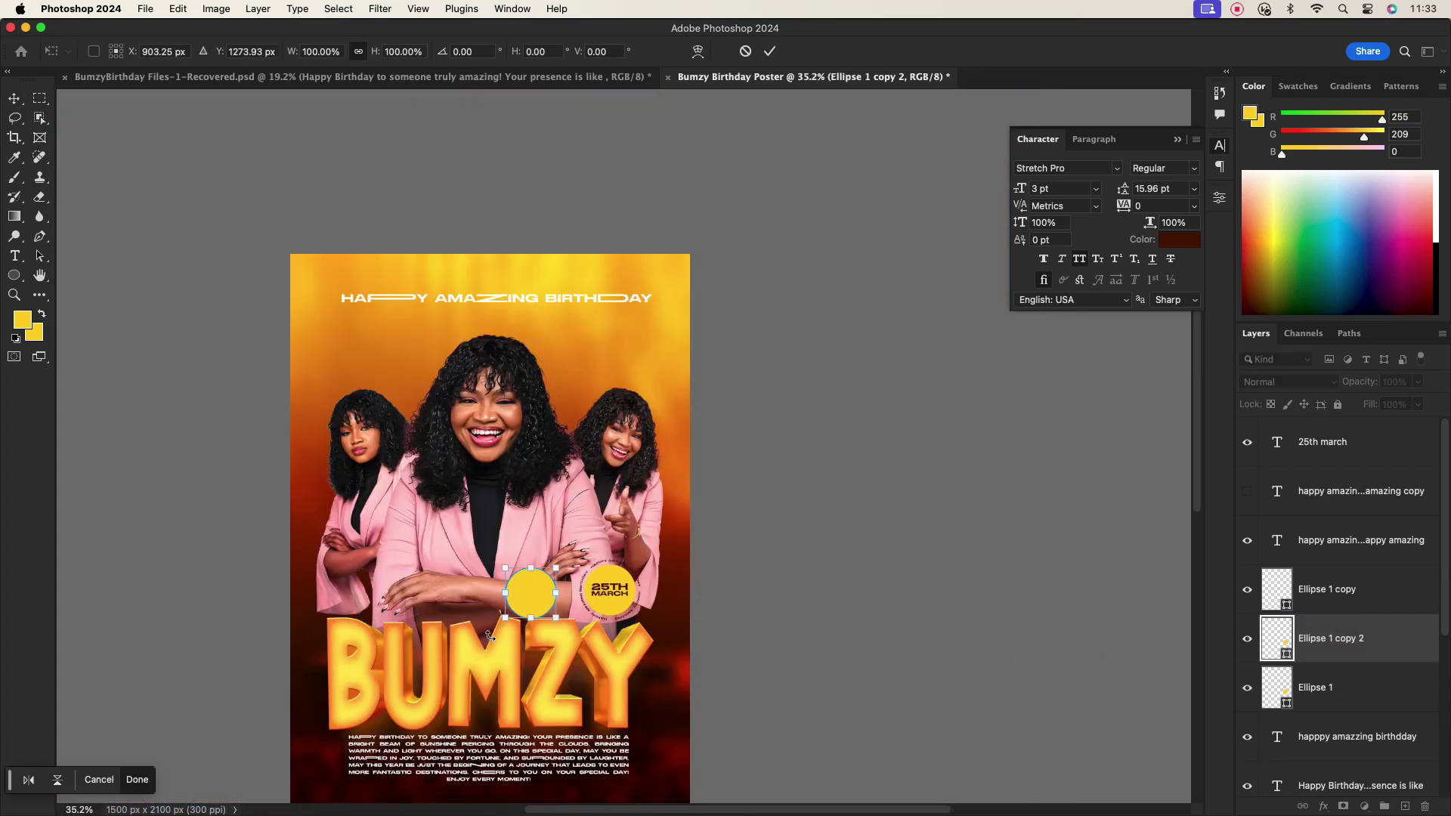
{"action": "scroll", "coordinate": [490, 636], "scroll_direction": "up", "scroll_amount": 5}
{"action": "left_click_drag", "start_coordinate": [578, 567], "coordinate": [223, 578]}
{"action": "scroll", "coordinate": [384, 576], "scroll_direction": "down", "scroll_amount": 3}
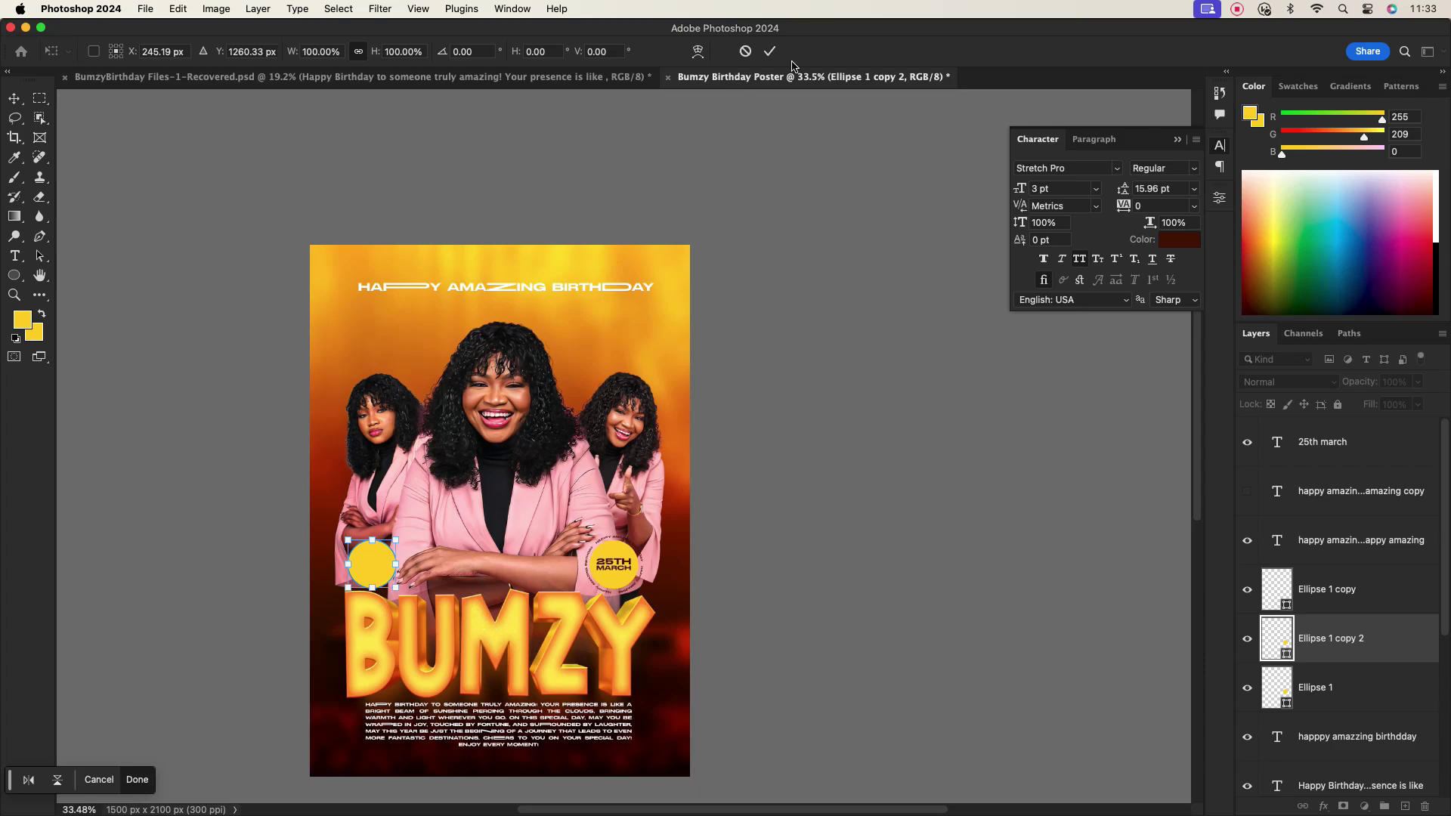
{"action": "left_click", "coordinate": [770, 50]}
Duplicate the "25TH MARCH" text onto the copied yellow circle
{"action": "scroll", "coordinate": [447, 551], "scroll_direction": "left", "scroll_amount": 5}
{"action": "scroll", "coordinate": [582, 543], "scroll_direction": "up", "scroll_amount": 3}
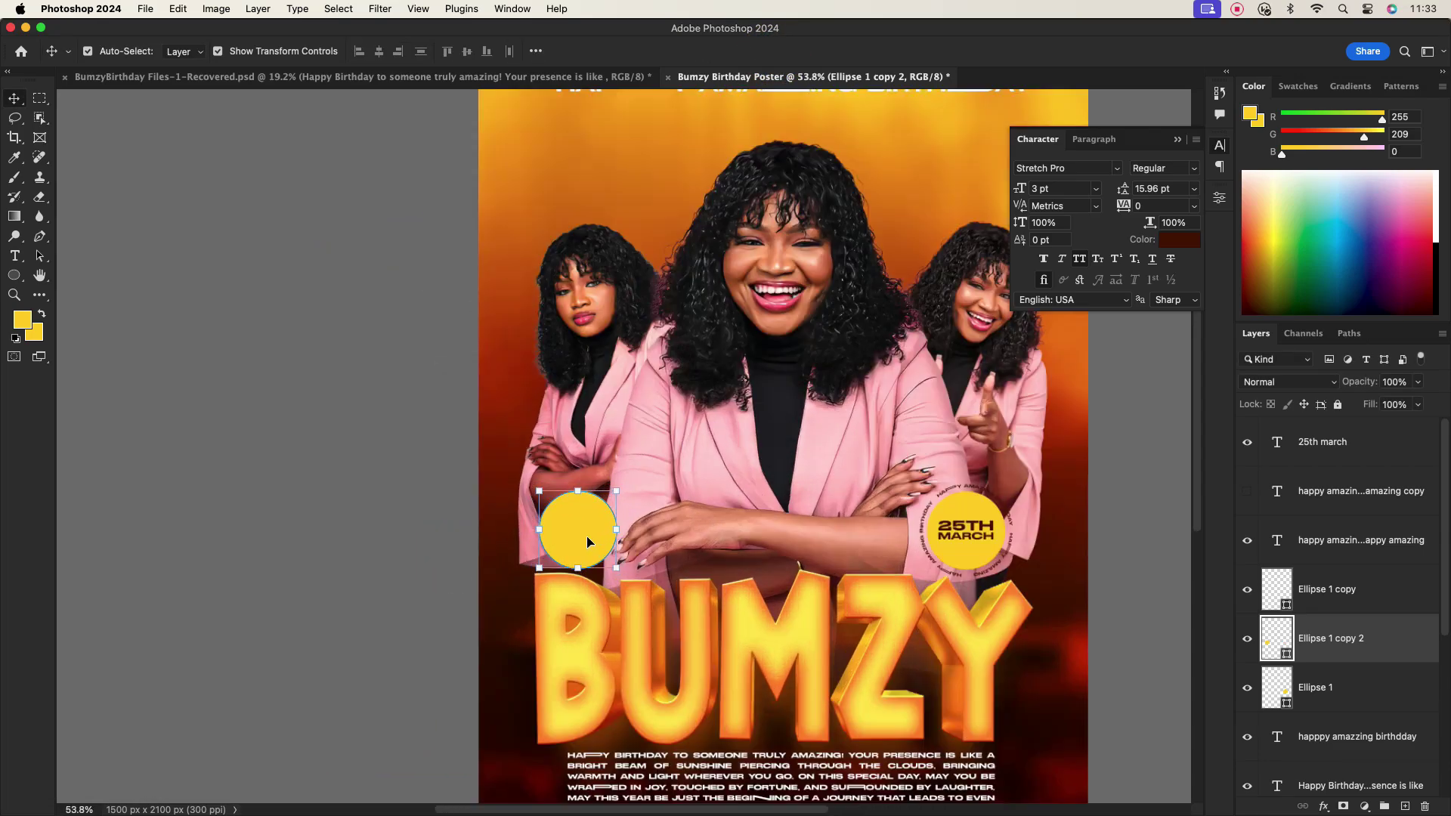
{"action": "scroll", "coordinate": [581, 543], "scroll_direction": "up", "scroll_amount": 1}
{"action": "left_click", "coordinate": [1040, 528]}
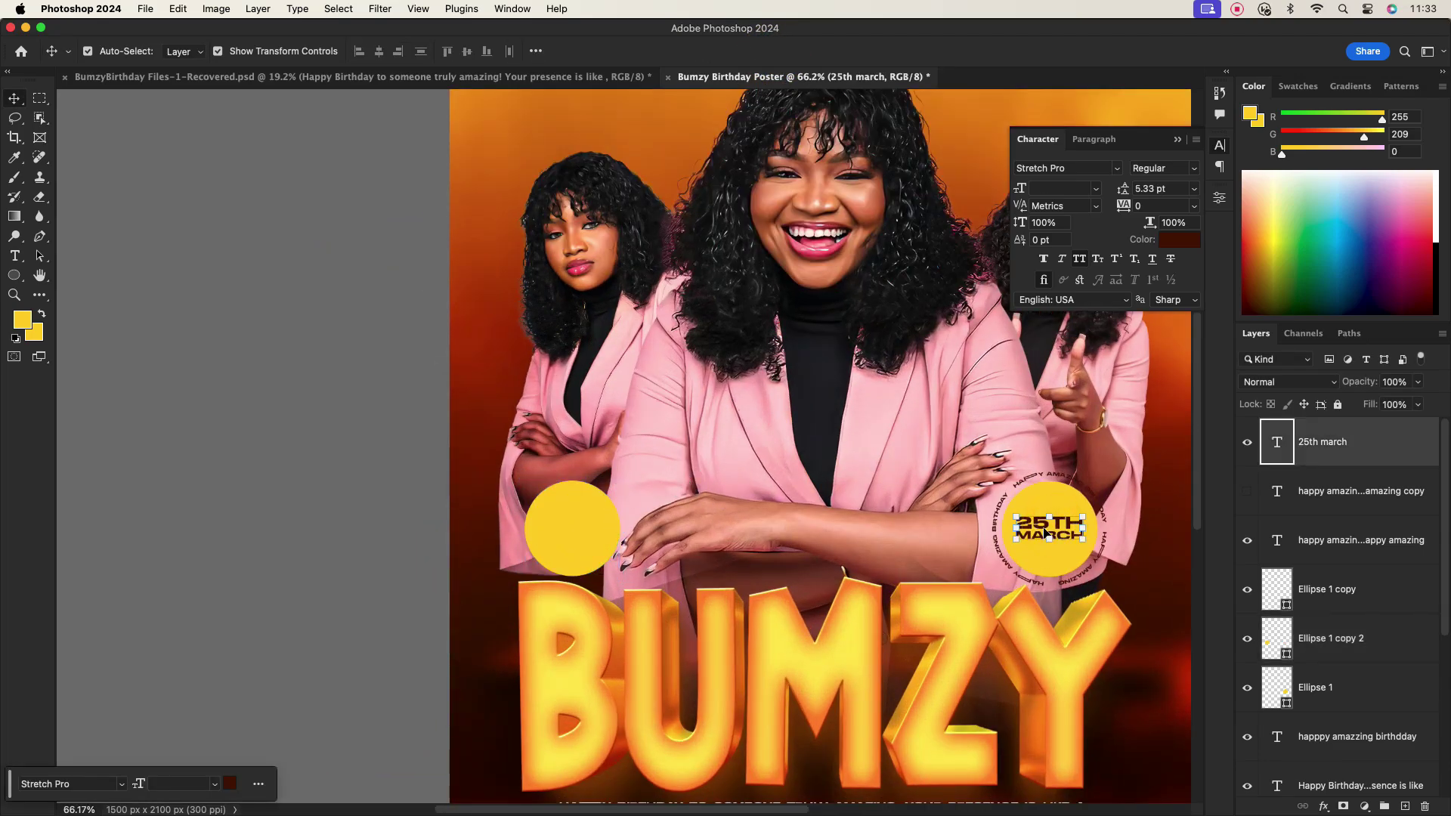
{"action": "left_click_drag", "start_coordinate": [1040, 528], "coordinate": [566, 537]}
Replace "25TH" with "+1" in the duplicated text
{"action": "scroll", "coordinate": [591, 525], "scroll_direction": "up", "scroll_amount": 8}
{"action": "double_click", "coordinate": [652, 475]}
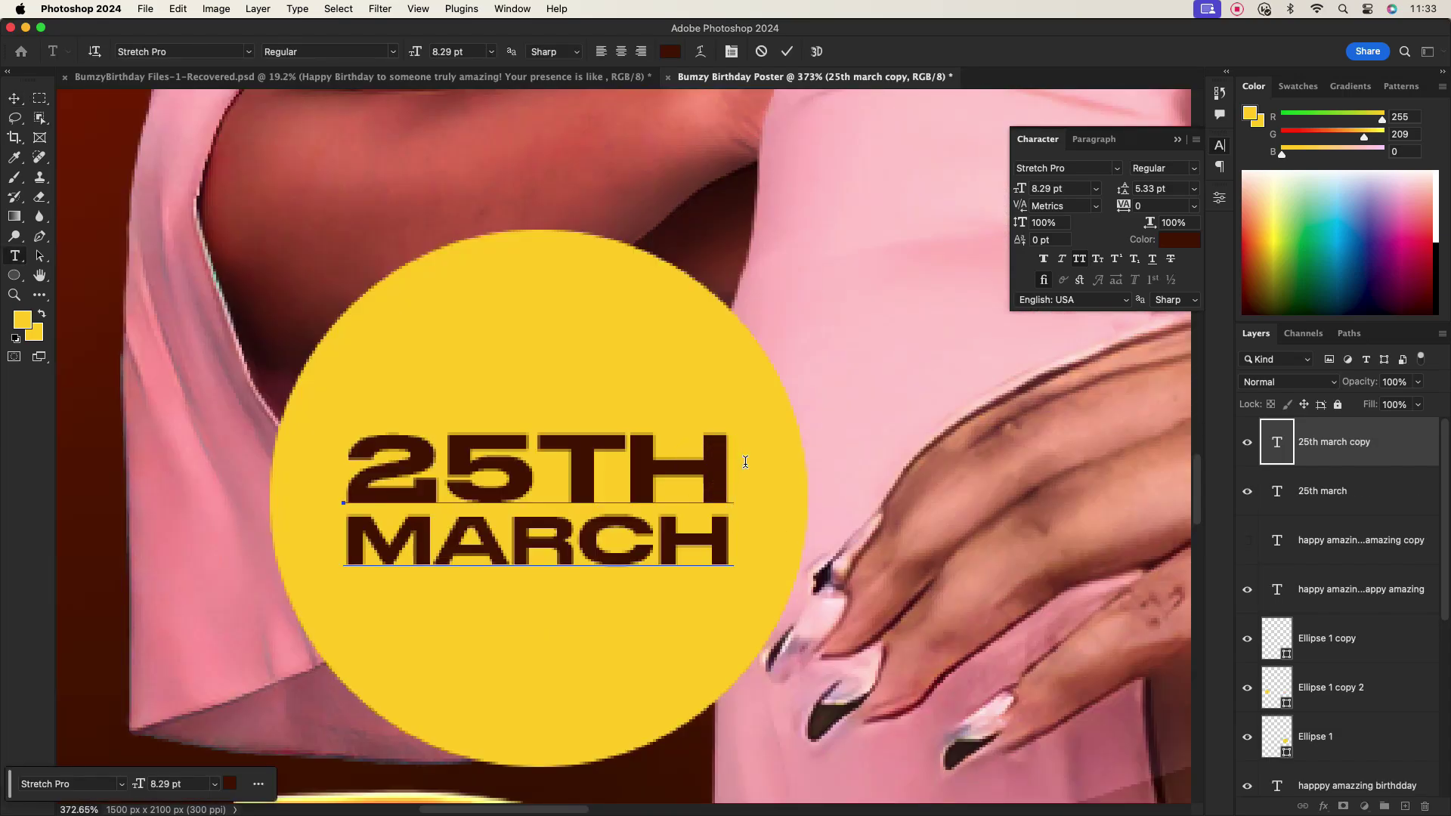
{"action": "key", "text": "BackSpace"}
{"action": "key", "text": "BackSpace"}
{"action": "key", "text": "BackSpace"}
{"action": "key", "text": "BackSpace"}
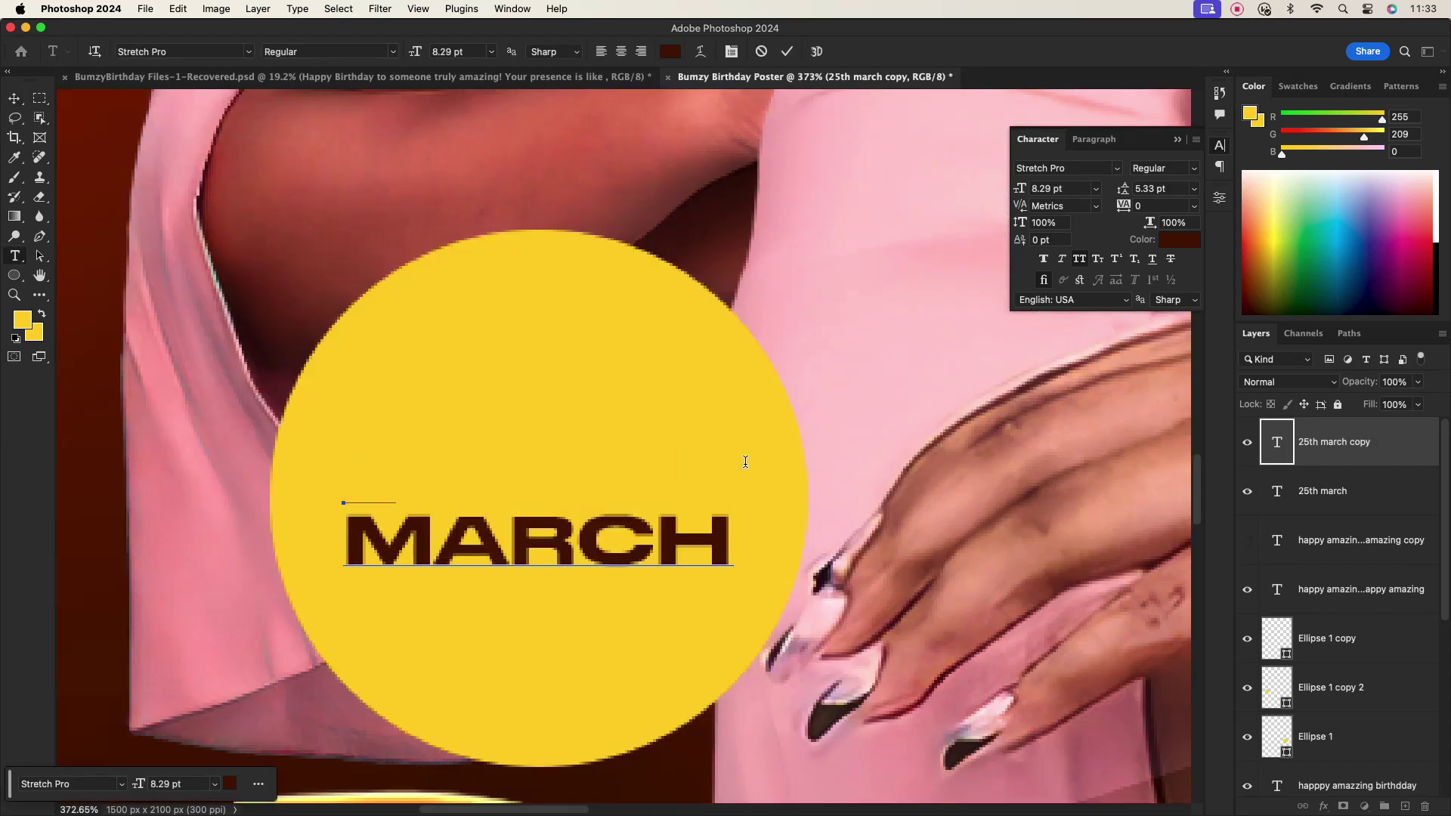
{"action": "type", "text": "+1"}
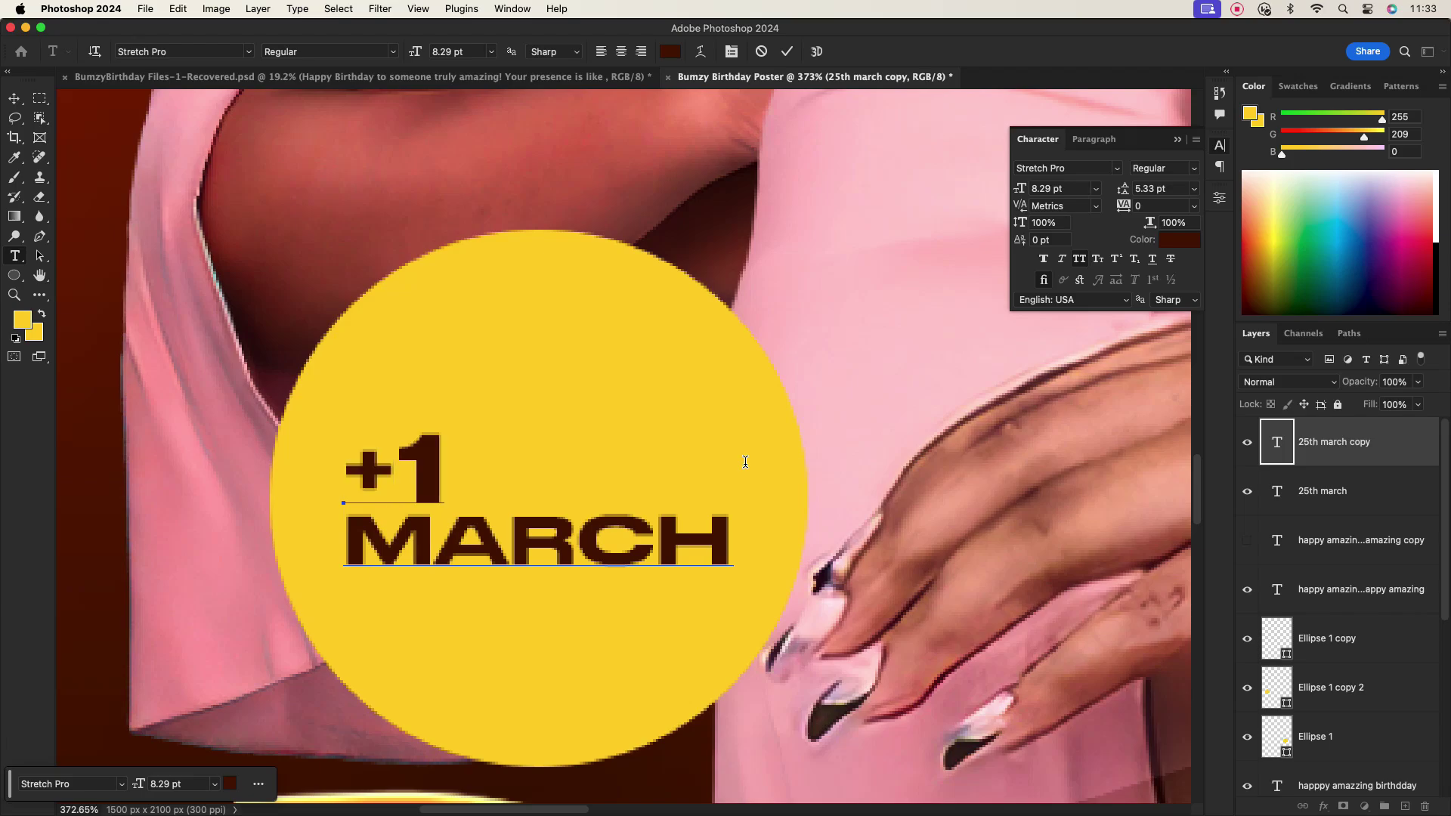
Replace "MARCH" with "TODAY" in the duplicated text and commit the edit
{"action": "left_click", "coordinate": [724, 523]}
{"action": "key", "text": "BackSpace"}
{"action": "key", "text": "BackSpace"}
{"action": "key", "text": "BackSpace"}
{"action": "key", "text": "BackSpace"}
{"action": "key", "text": "BackSpace"}
{"action": "type", "text": "TODA"}
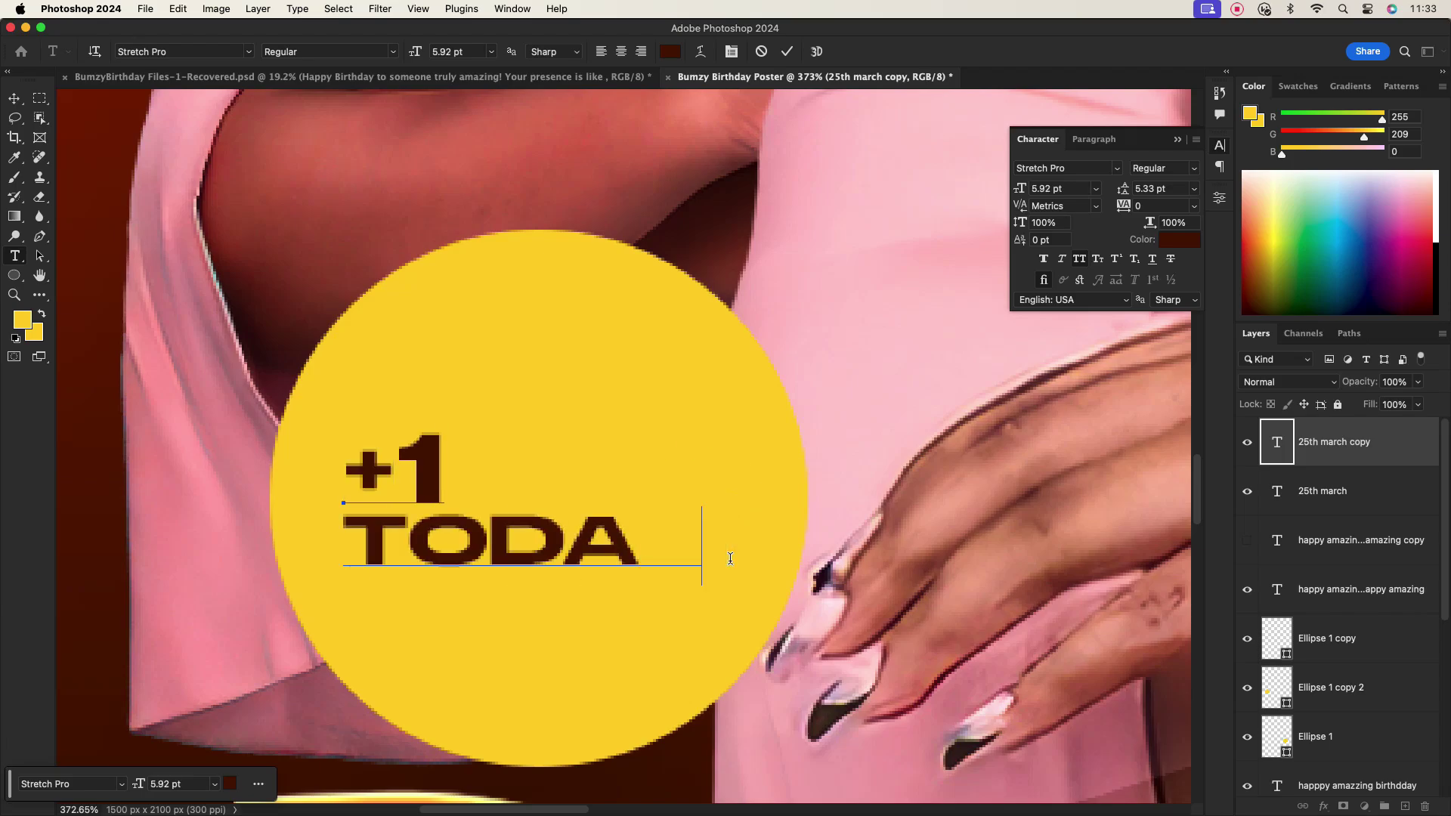
{"action": "type", "text": "Y"}
{"action": "left_click", "coordinate": [786, 52]}
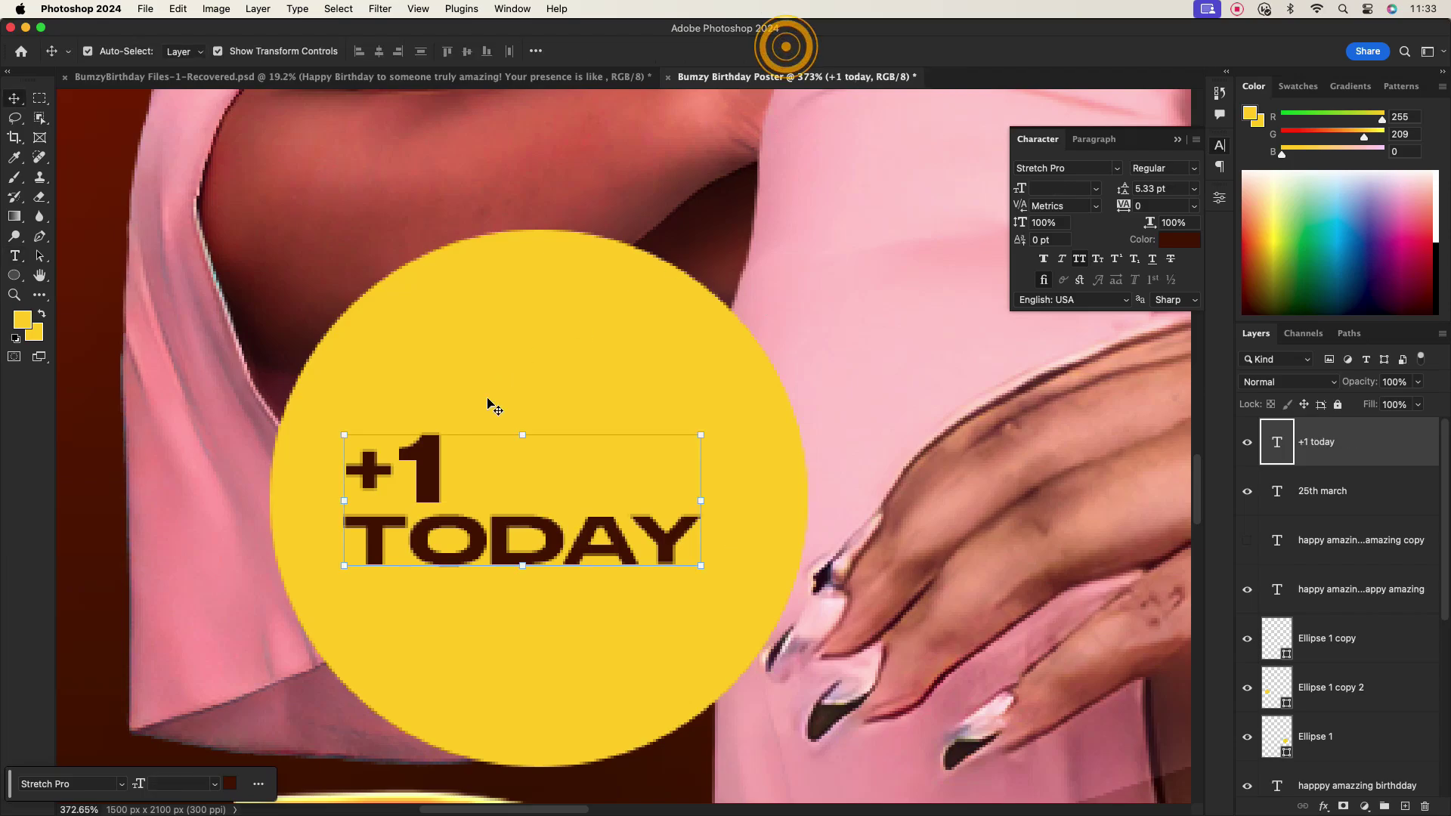
Change the "+1" in the duplicated text to "+ONE" and commit the edit
{"action": "double_click", "coordinate": [439, 461]}
{"action": "left_click", "coordinate": [459, 457]}
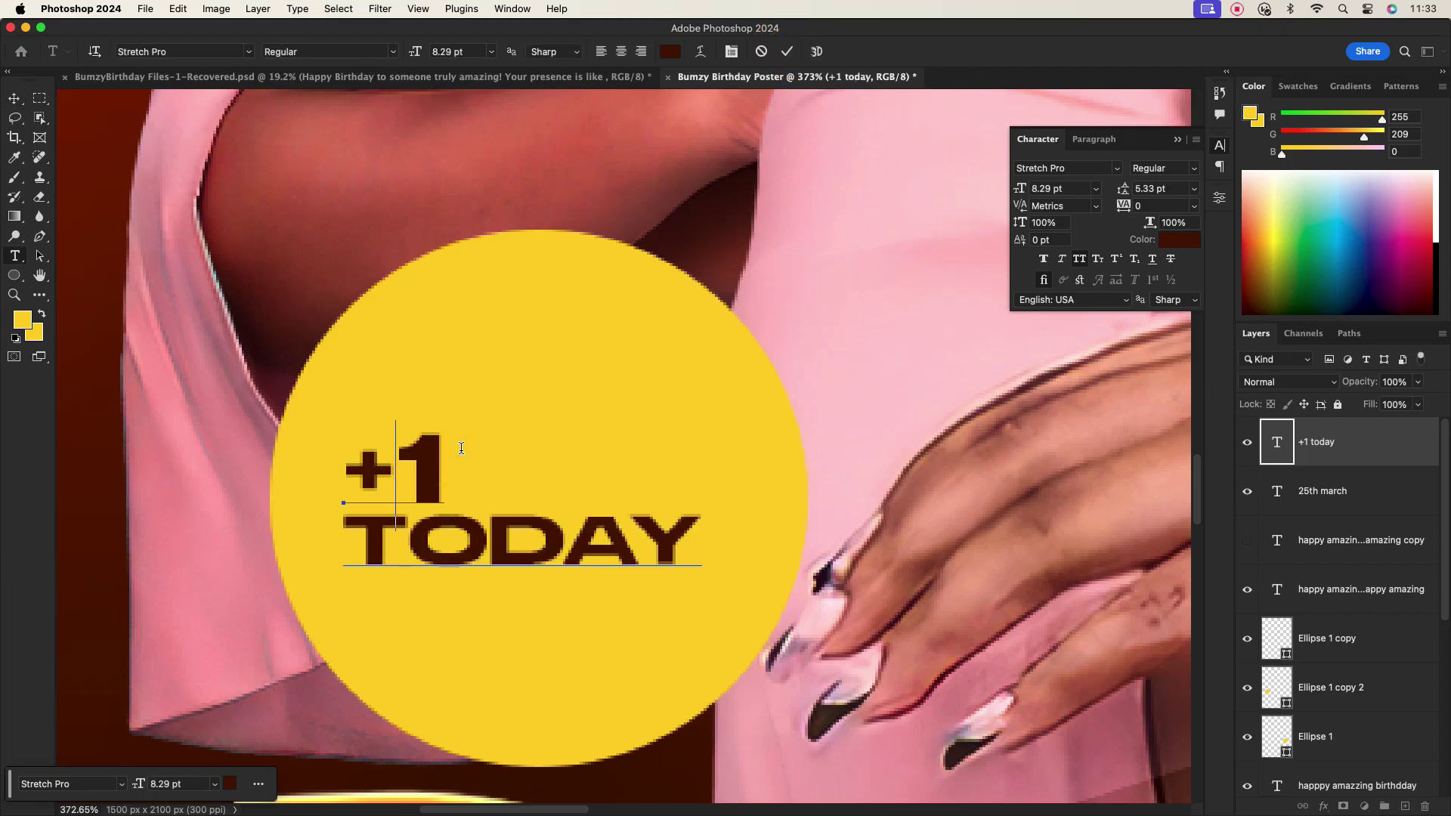
{"action": "key", "text": "BackSpace"}
{"action": "type", "text": "ONE"}
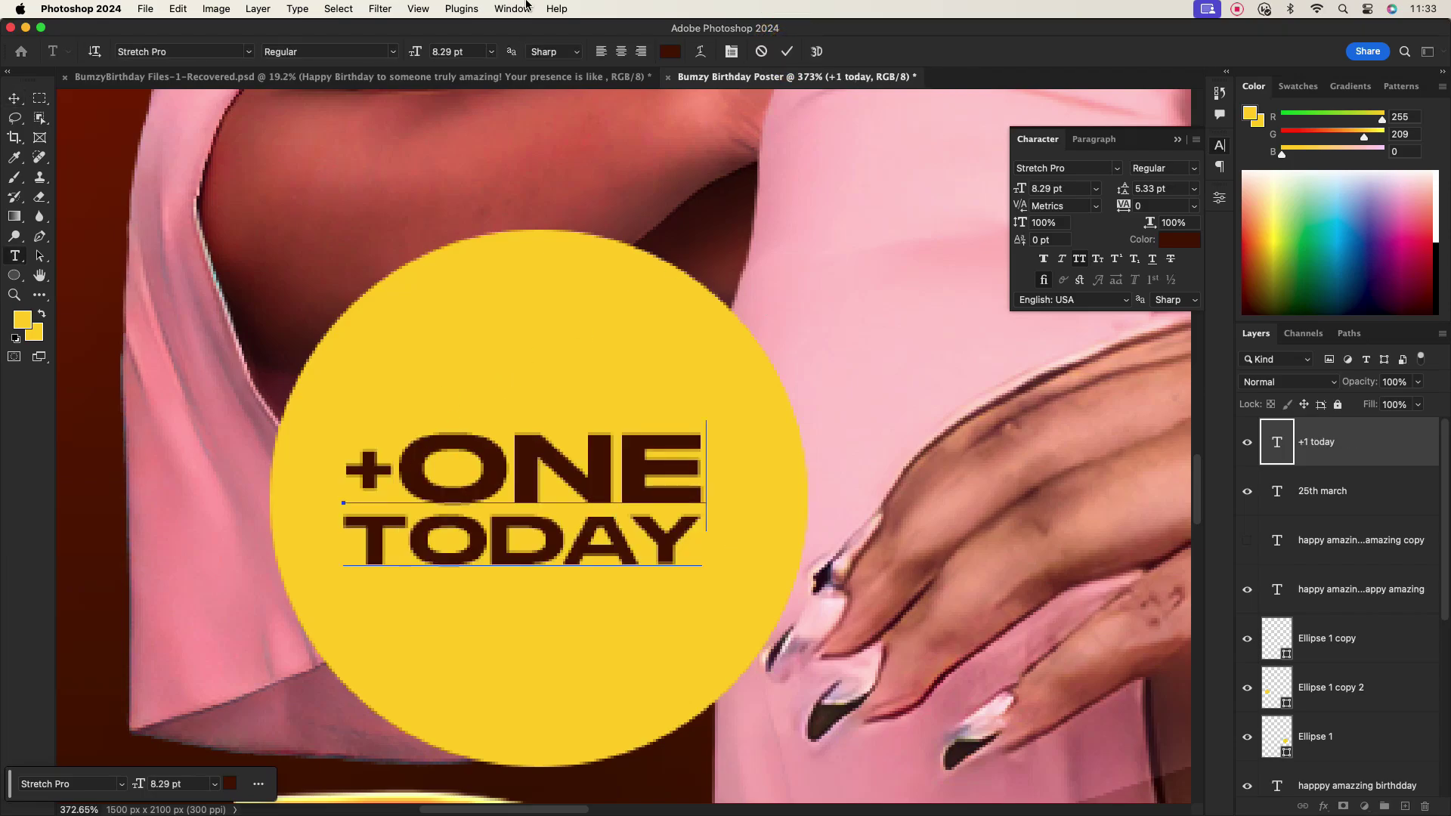
{"action": "left_click", "coordinate": [787, 51]}
Enlarge the "+ONE TODAY" text to about 118.43%, centred in its yellow circle, commit, and deselect
{"action": "key", "text": "v"}
{"action": "scroll", "coordinate": [637, 441], "scroll_direction": "down", "scroll_amount": 5}
{"action": "left_click_drag", "start_coordinate": [596, 455], "coordinate": [642, 467]}
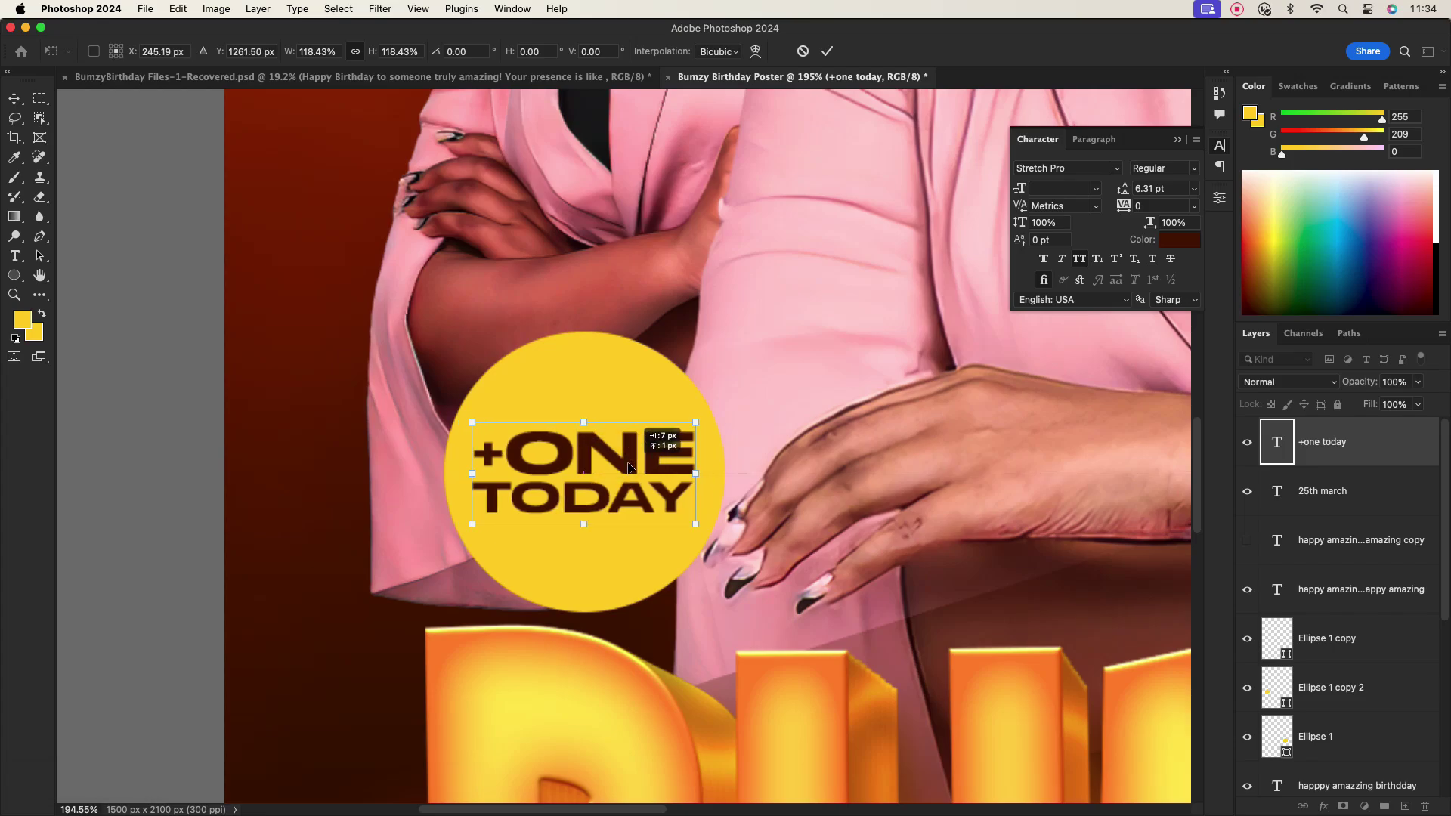
{"action": "left_click", "coordinate": [827, 51]}
{"action": "scroll", "coordinate": [666, 381], "scroll_direction": "down", "scroll_amount": 3}
{"action": "scroll", "coordinate": [667, 376], "scroll_direction": "down", "scroll_amount": 3}
{"action": "left_click", "coordinate": [727, 353]}
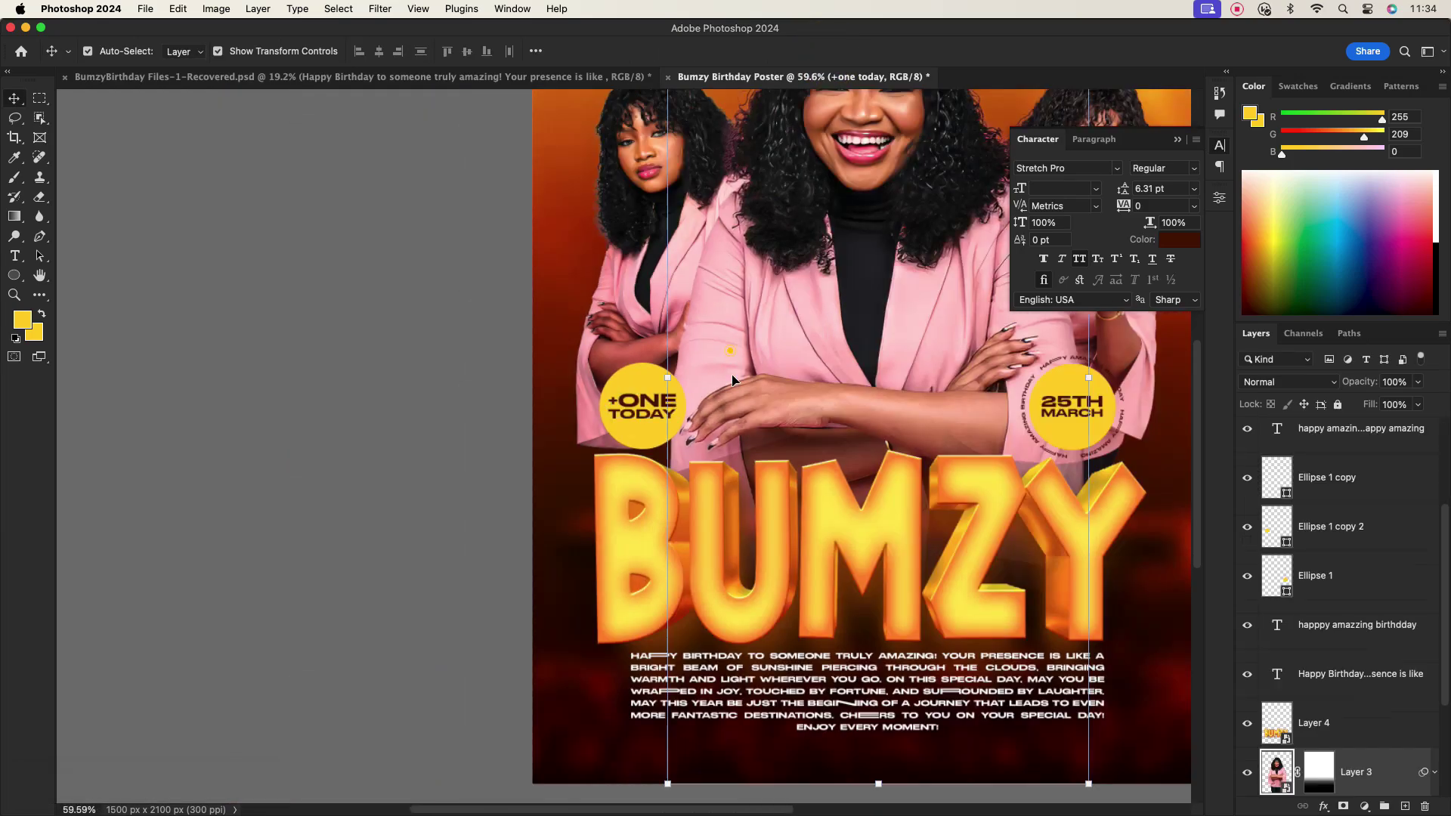
{"action": "left_click", "coordinate": [578, 516]}
{"action": "scroll", "coordinate": [758, 547], "scroll_direction": "down", "scroll_amount": 1}
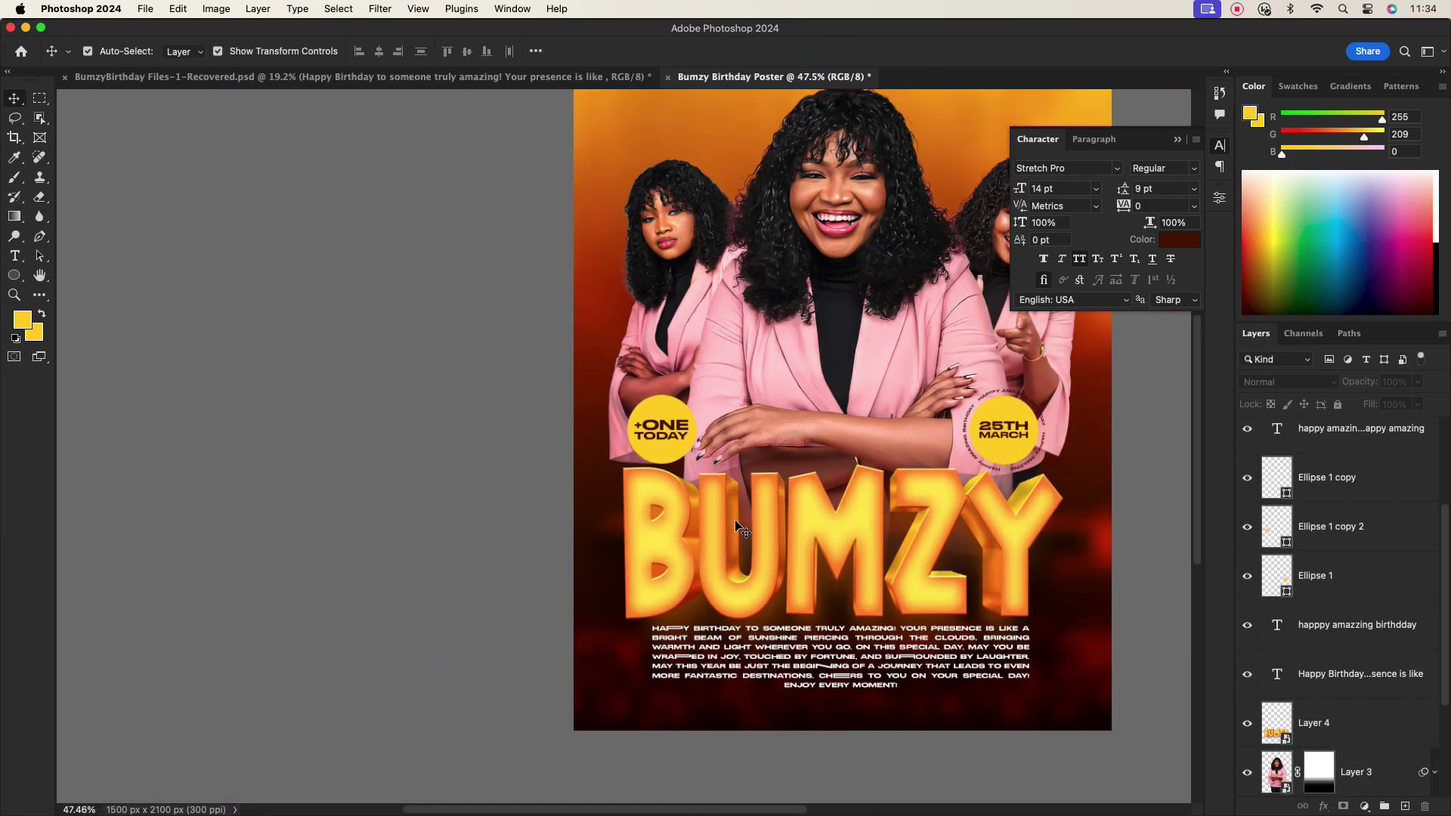
Break the heading into two lines so "BIRTHDAY" sits below "HAPPY AMAZING", and commit the edit
{"action": "left_click_drag", "start_coordinate": [843, 399], "coordinate": [642, 425]}
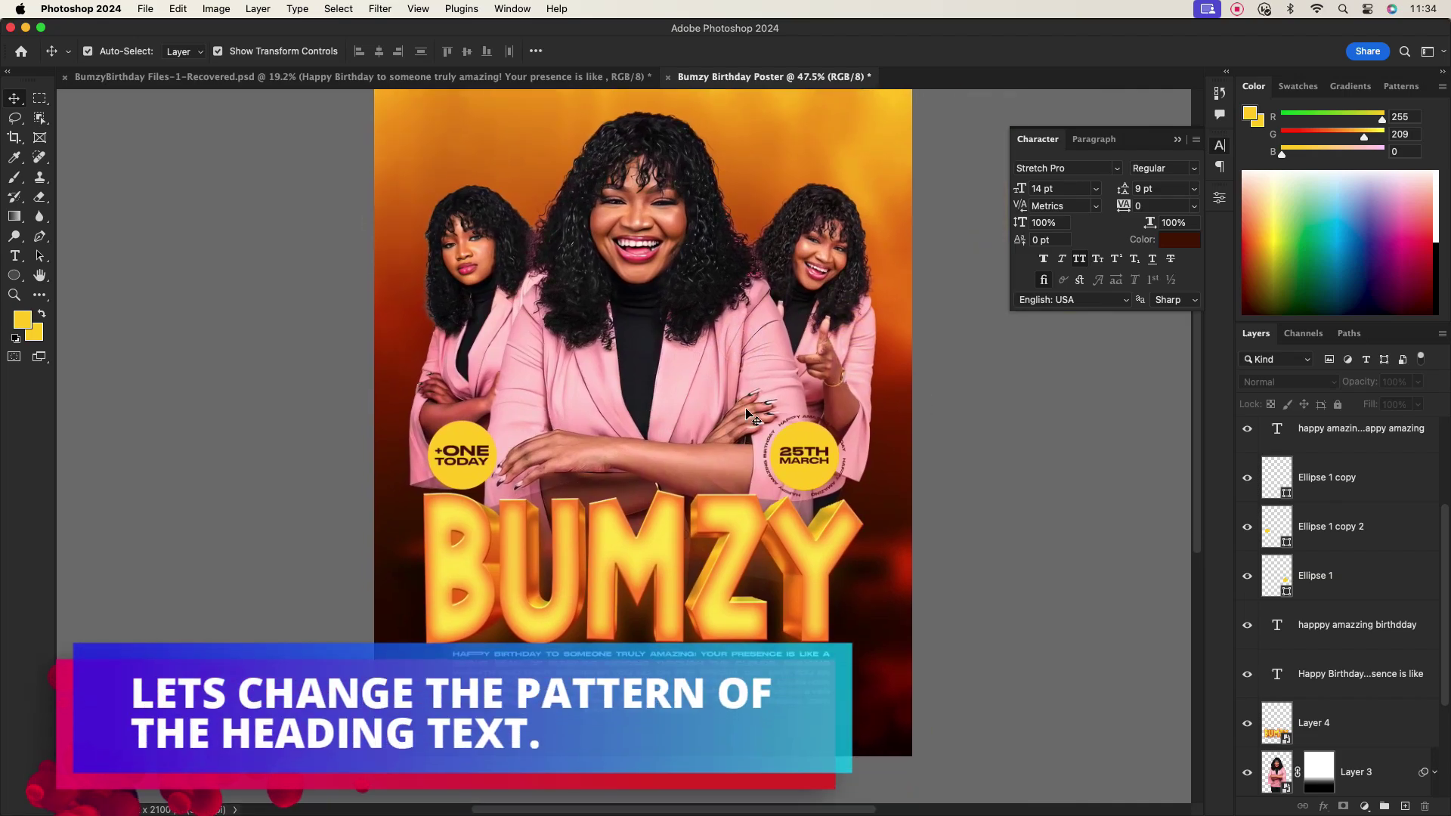
{"action": "scroll", "coordinate": [714, 437], "scroll_direction": "down", "scroll_amount": 1}
{"action": "scroll", "coordinate": [713, 436], "scroll_direction": "down", "scroll_amount": 1}
{"action": "scroll", "coordinate": [725, 401], "scroll_direction": "up", "scroll_amount": 1}
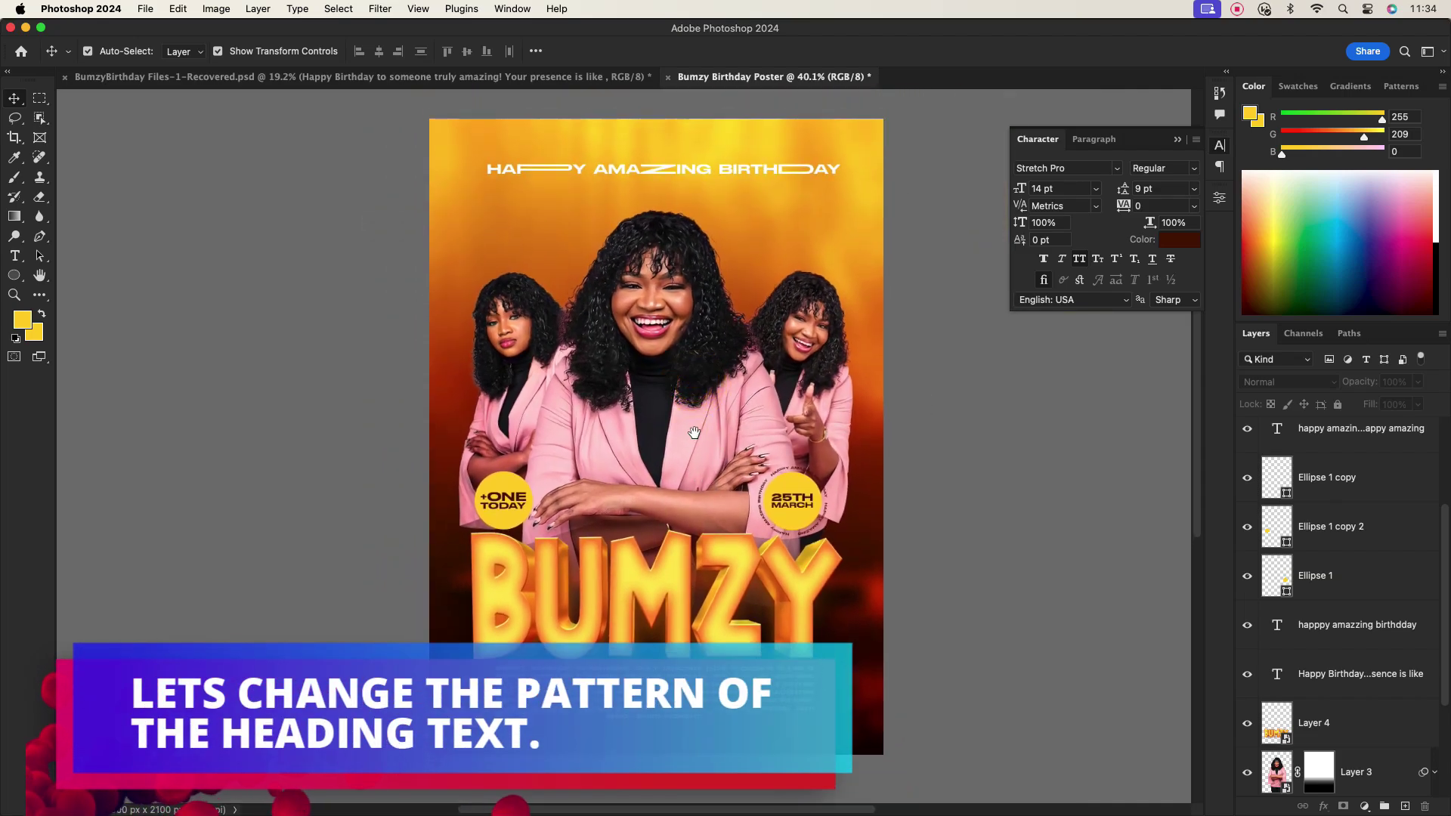
{"action": "scroll", "coordinate": [681, 181], "scroll_direction": "up", "scroll_amount": 3}
{"action": "double_click", "coordinate": [718, 167]}
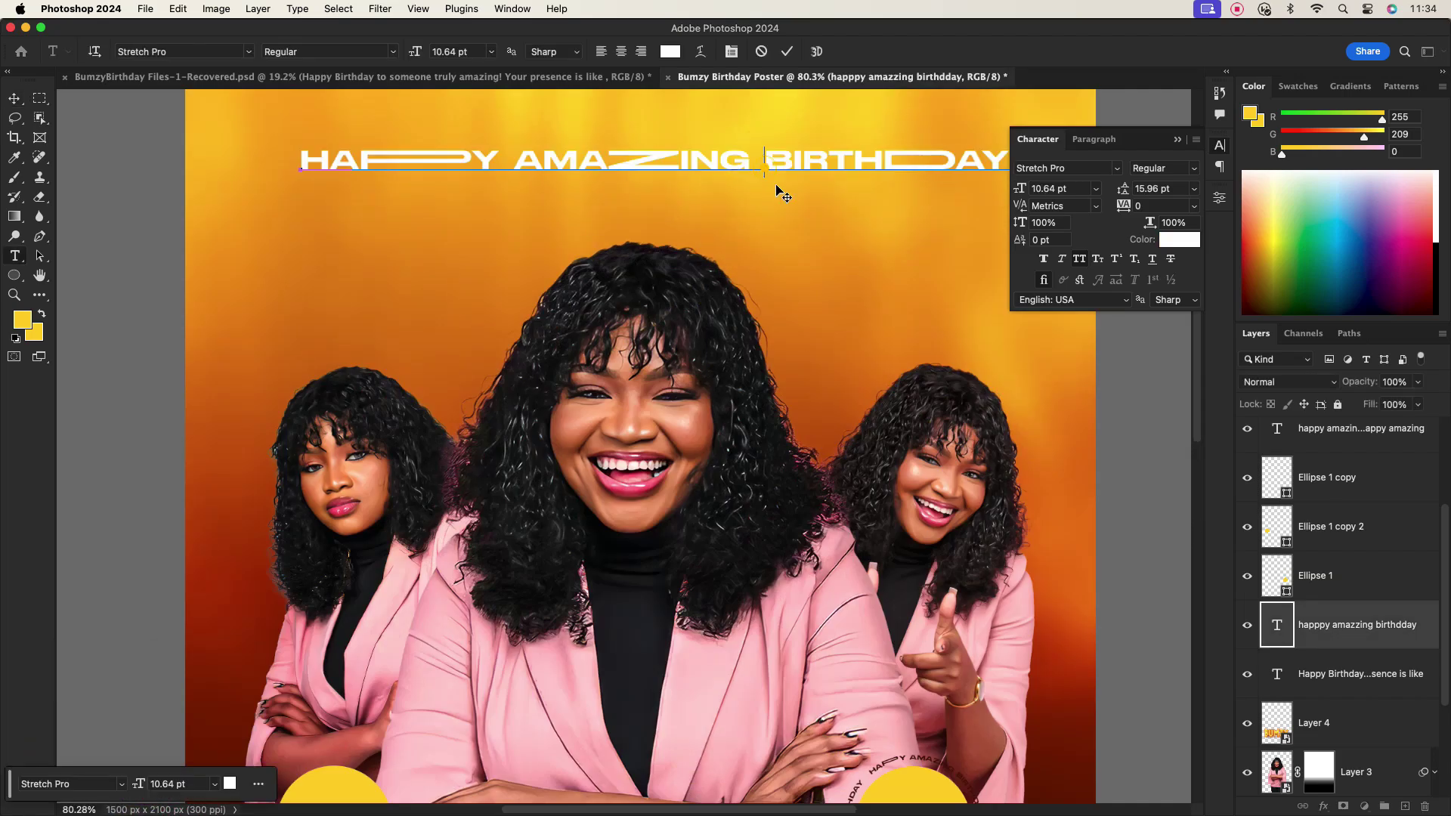
{"action": "key", "text": "BackSpace"}
{"action": "key", "text": "Return"}
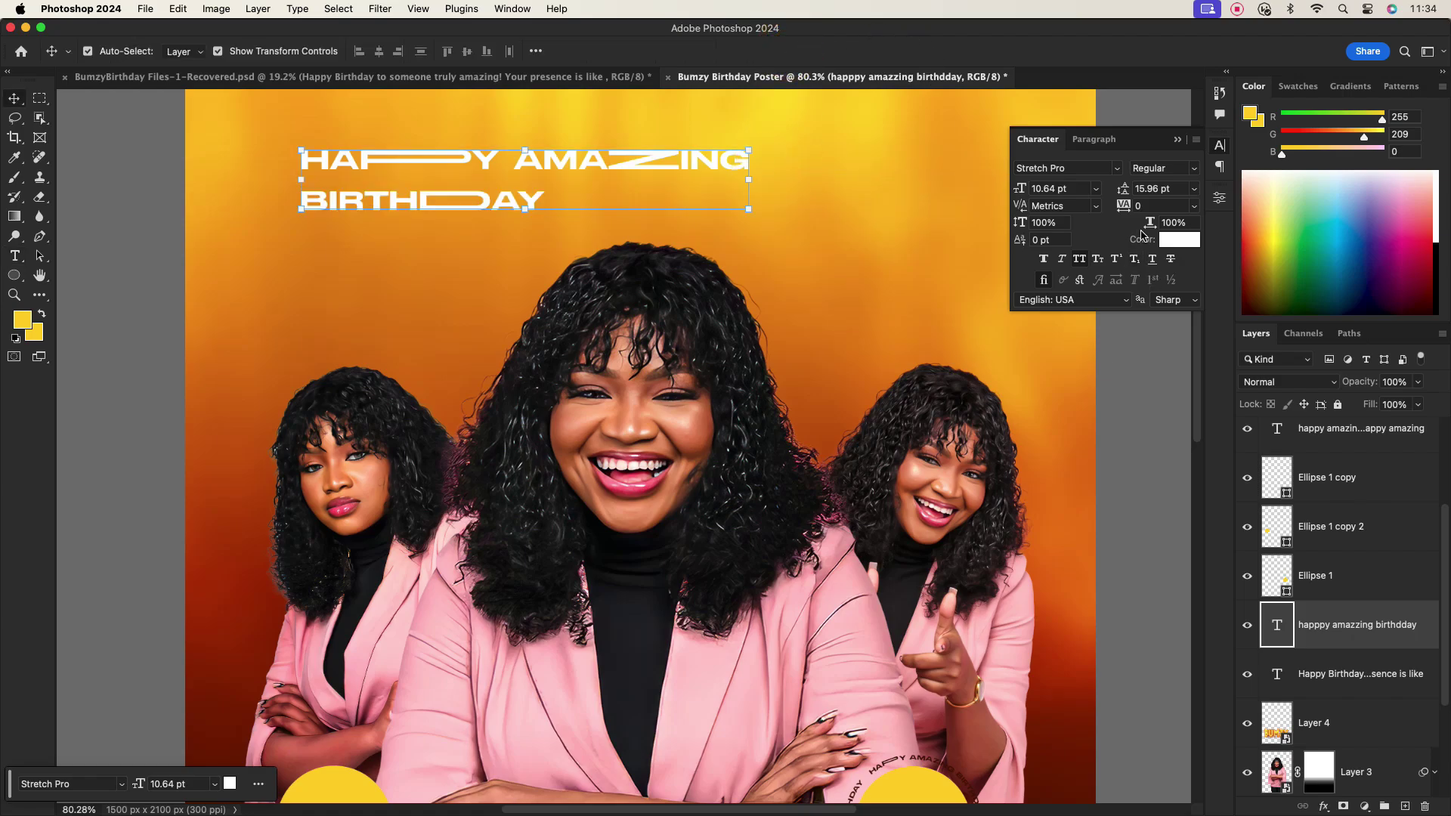
Centre-align the two heading lines and move the heading back to the middle of the poster
{"action": "left_click", "coordinate": [1094, 139]}
{"action": "left_click", "coordinate": [1064, 167]}
{"action": "left_click_drag", "start_coordinate": [356, 202], "coordinate": [696, 201]}
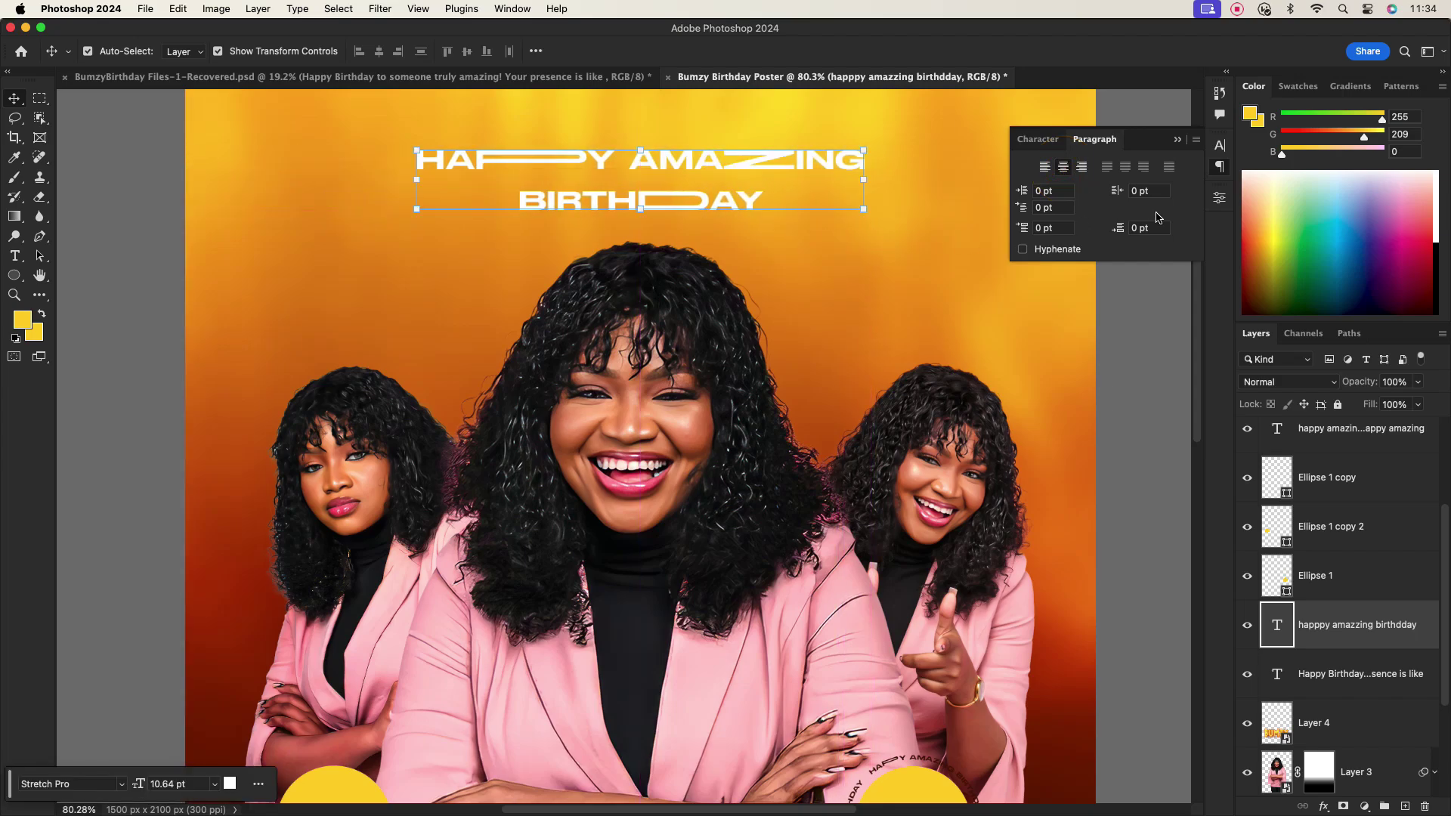
Tighten the heading's leading to 9 pt
{"action": "left_click", "coordinate": [1041, 140]}
{"action": "left_click", "coordinate": [1157, 189]}
{"action": "type", "text": "17"}
{"action": "key", "text": "Return"}
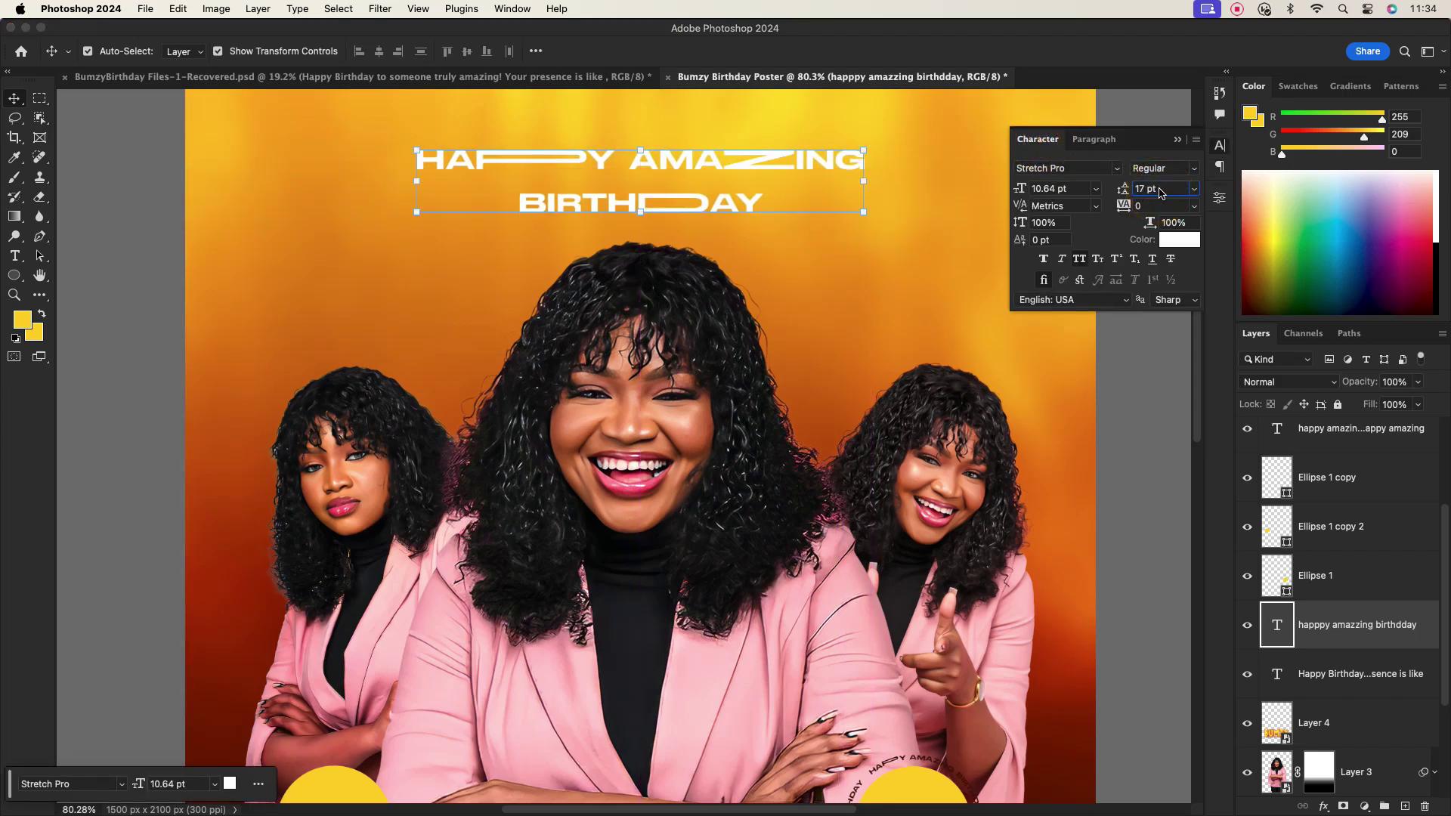
{"action": "key", "text": "Down"}
{"action": "key", "text": "Down"}
{"action": "key", "text": "Down"}
{"action": "key", "text": "Down"}
{"action": "key", "text": "Down"}
{"action": "key", "text": "Down"}
{"action": "key", "text": "Down"}
{"action": "key", "text": "Down"}
{"action": "key", "text": "Down"}
{"action": "key", "text": "Up"}
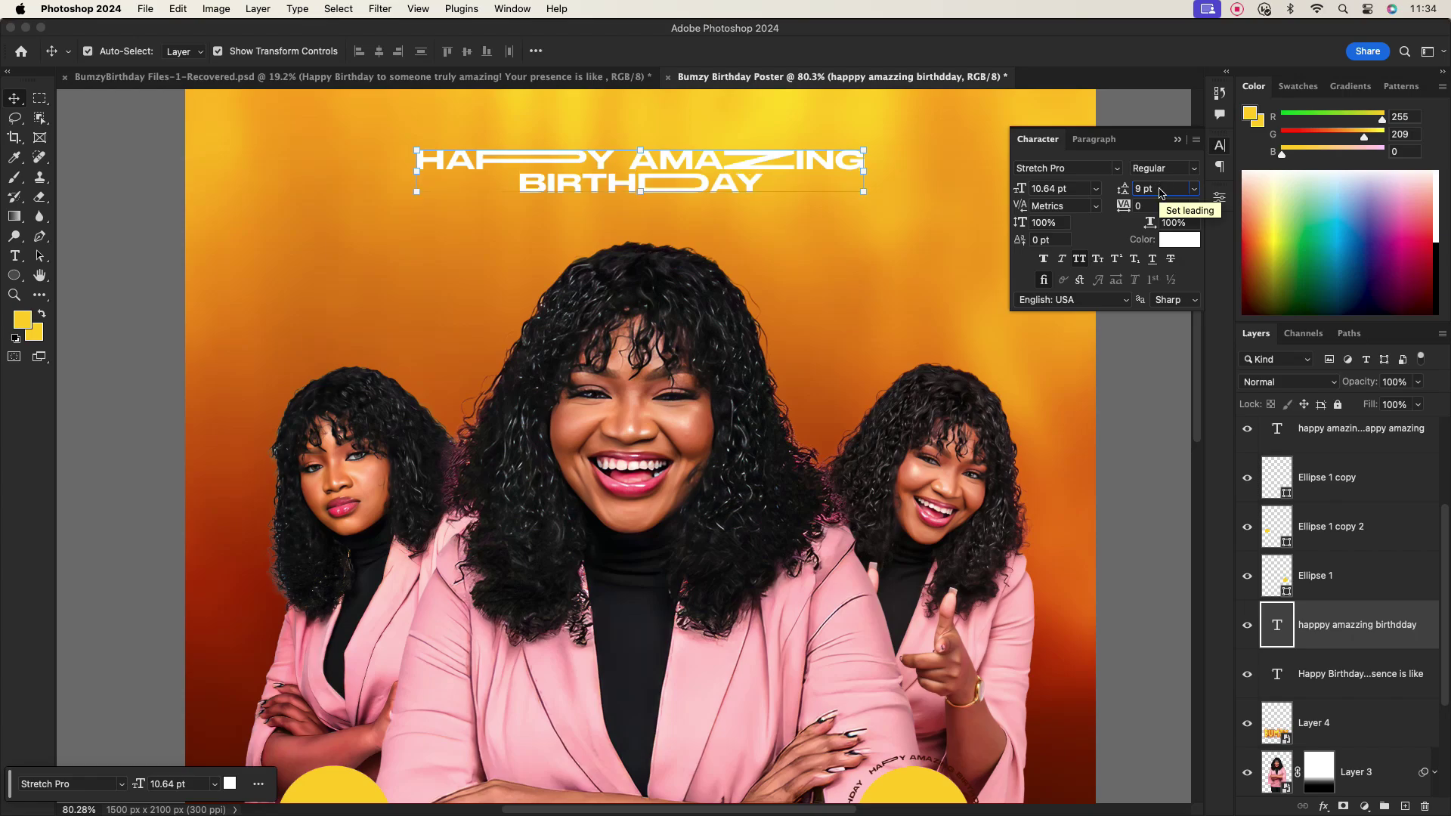
Enlarge the two-line heading by about a quarter, place it centred above the middle portrait, and deselect it
{"action": "key", "text": "super+t"}
{"action": "key", "text": "super+minus"}
{"action": "left_click_drag", "start_coordinate": [849, 214], "coordinate": [901, 220]}
{"action": "left_click_drag", "start_coordinate": [739, 202], "coordinate": [740, 185]}
{"action": "left_click", "coordinate": [791, 242]}
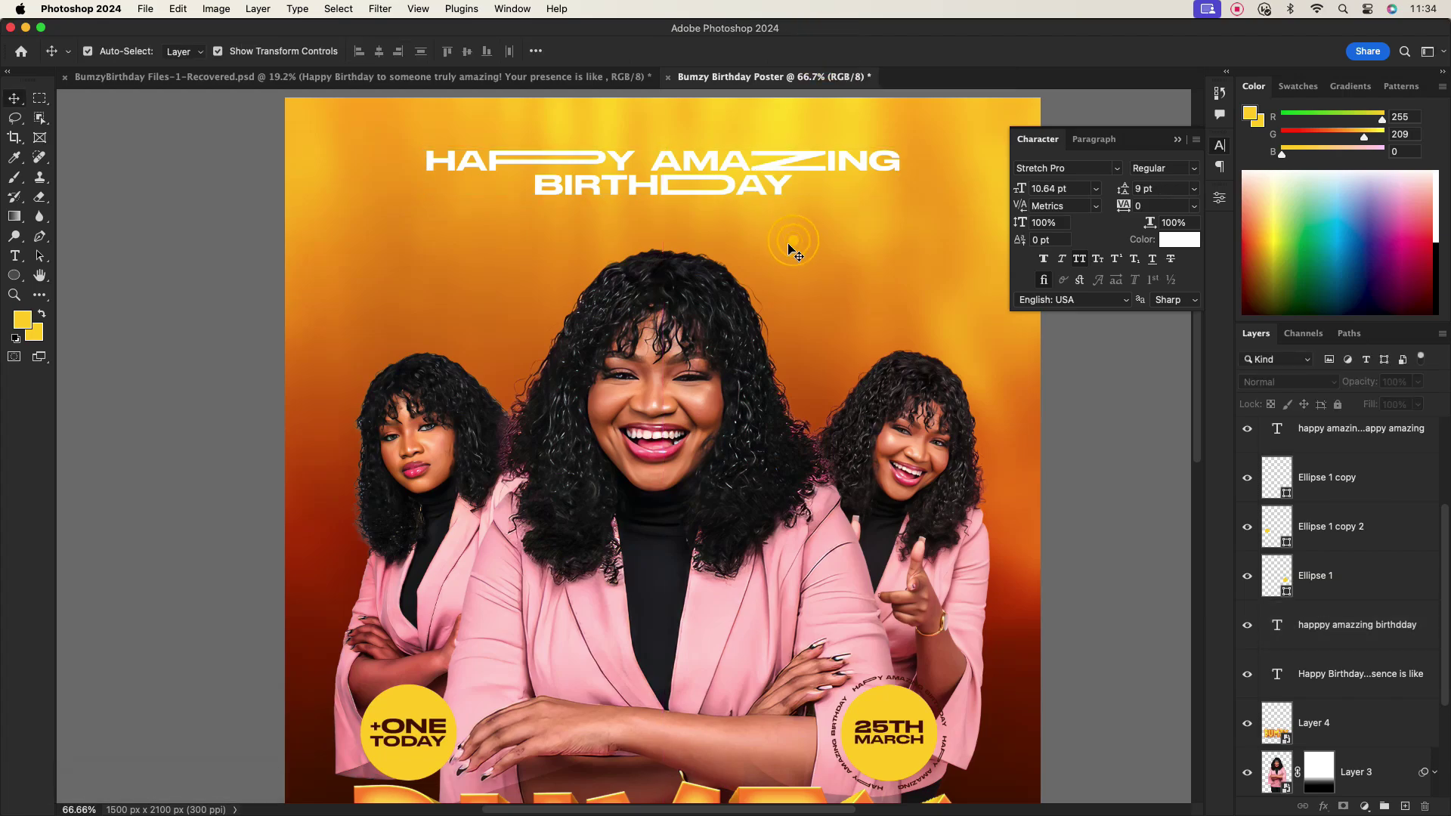
{"action": "scroll", "coordinate": [792, 248], "scroll_direction": "down", "scroll_amount": 3}
{"action": "left_click_drag", "start_coordinate": [719, 210], "coordinate": [719, 216]}
{"action": "left_click", "coordinate": [772, 263]}
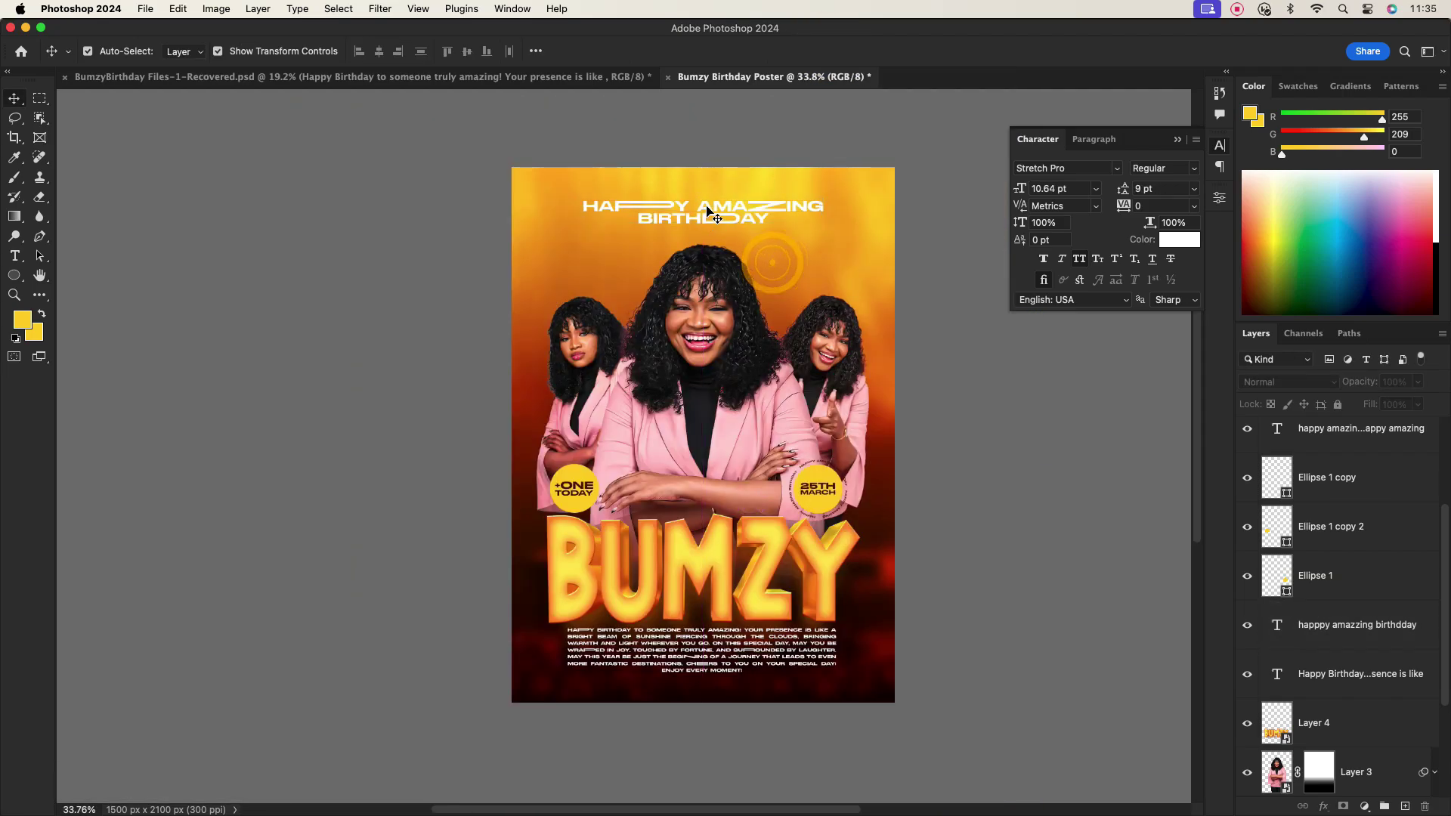
Group the three portrait layers, Layer 1 to Layer 3
{"action": "scroll", "coordinate": [707, 215], "scroll_direction": "up", "scroll_amount": 3}
{"action": "scroll", "coordinate": [732, 223], "scroll_direction": "down", "scroll_amount": 4}
{"action": "scroll", "coordinate": [737, 397], "scroll_direction": "up", "scroll_amount": 2}
{"action": "scroll", "coordinate": [735, 389], "scroll_direction": "down", "scroll_amount": 1}
{"action": "left_click_drag", "start_coordinate": [735, 375], "coordinate": [661, 397]}
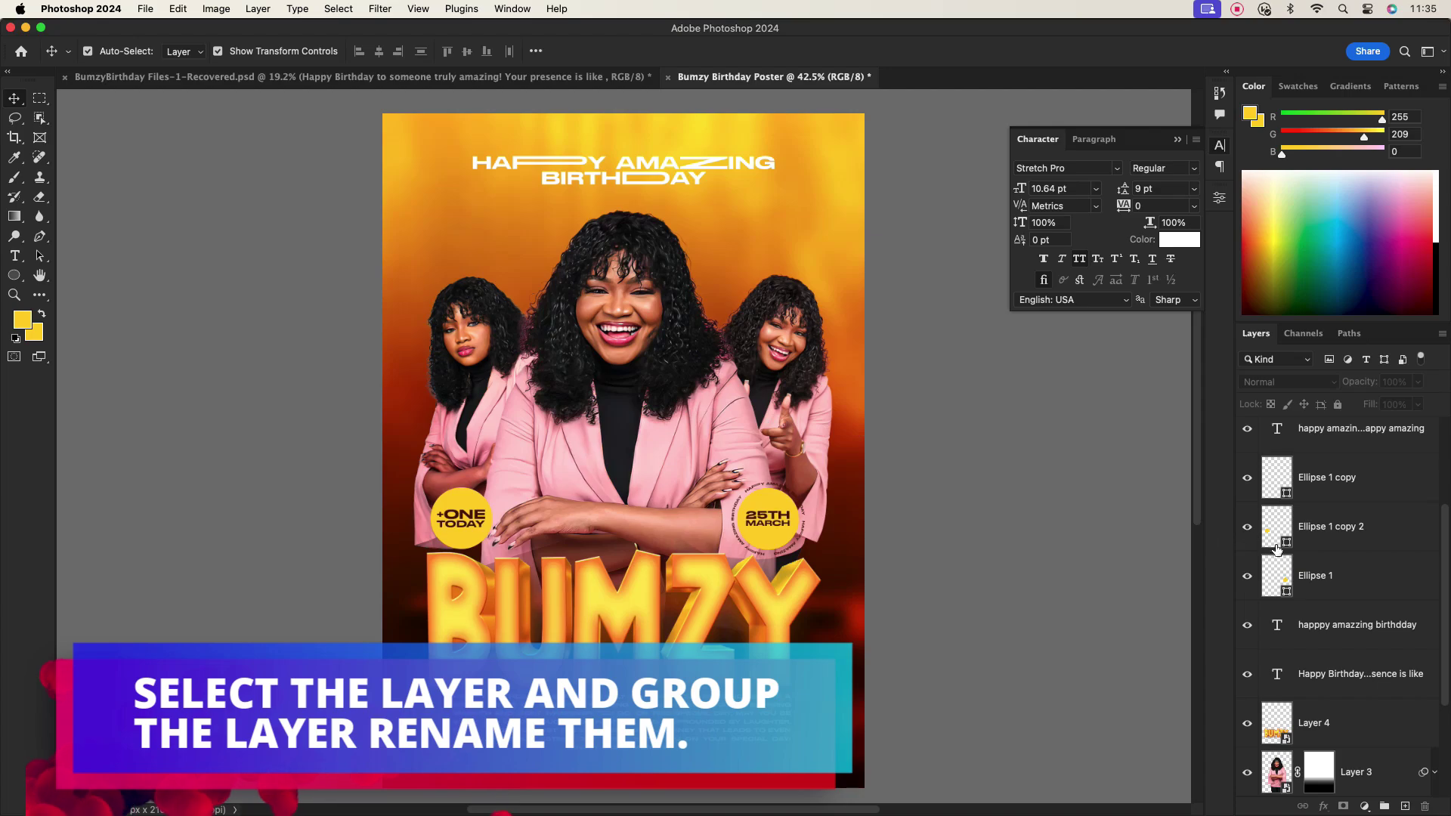
{"action": "left_click", "coordinate": [1176, 139]}
{"action": "scroll", "coordinate": [1380, 506], "scroll_direction": "down", "scroll_amount": 3}
{"action": "scroll", "coordinate": [1380, 506], "scroll_direction": "up", "scroll_amount": 4}
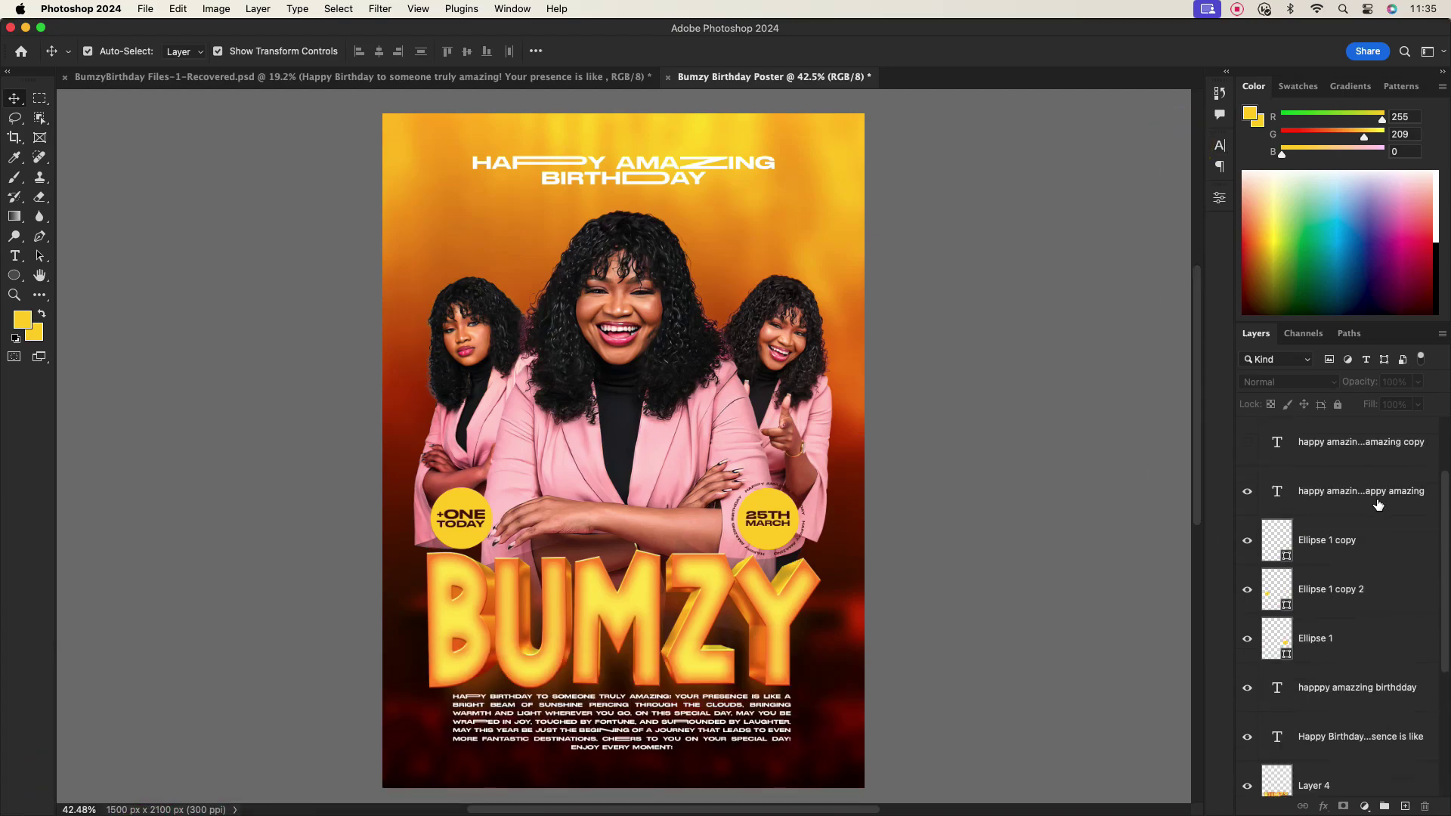
{"action": "scroll", "coordinate": [1386, 548], "scroll_direction": "down", "scroll_amount": 4}
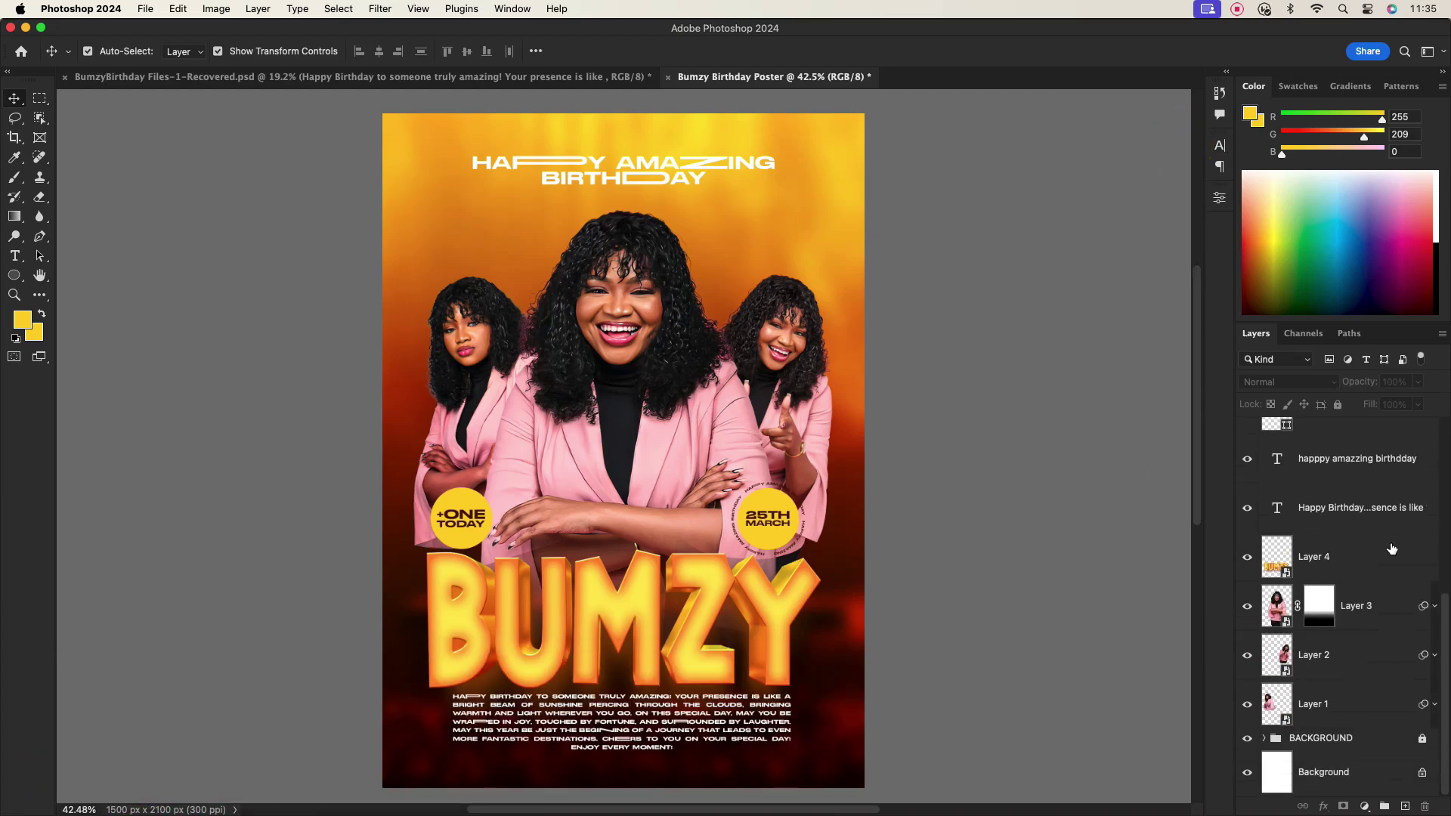
{"action": "left_click", "coordinate": [1353, 709]}
{"action": "left_click", "coordinate": [1360, 605], "text": "shift"}
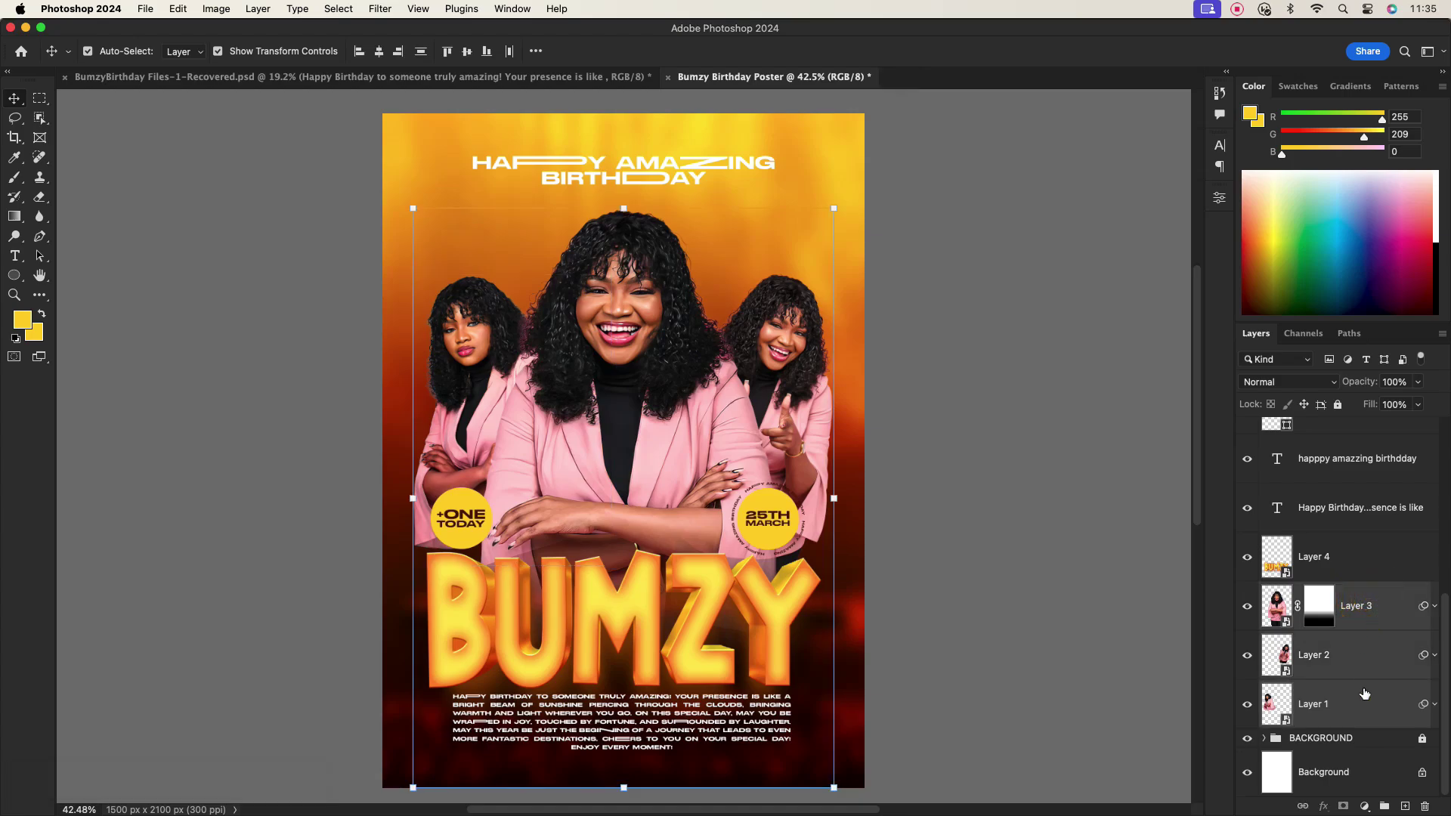
{"action": "left_click", "coordinate": [1384, 804]}
Rename the portrait group with the celebrant's name followed by "IMAGES"
{"action": "double_click", "coordinate": [1307, 719]}
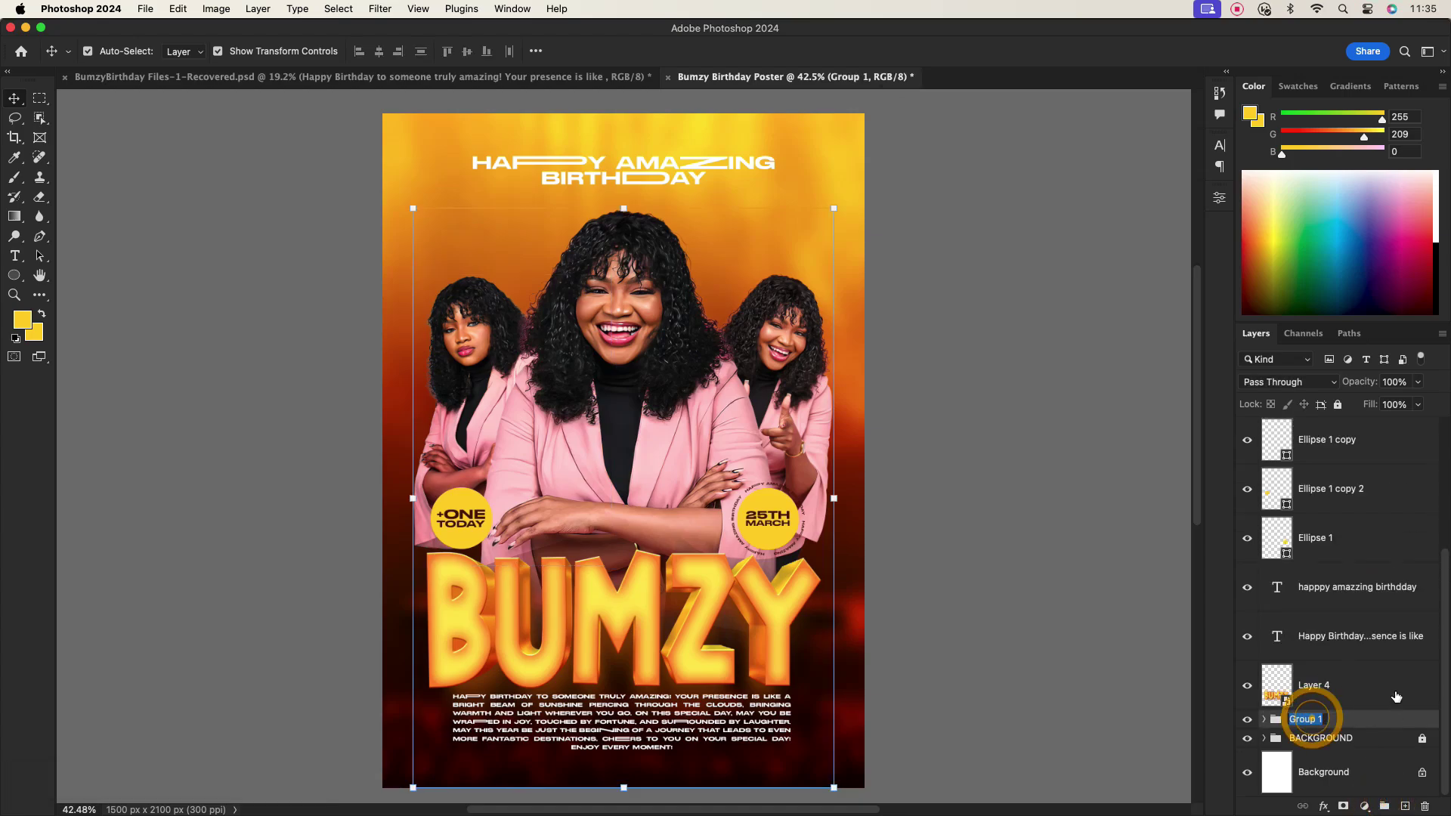
{"action": "type", "text": "BUMZ"}
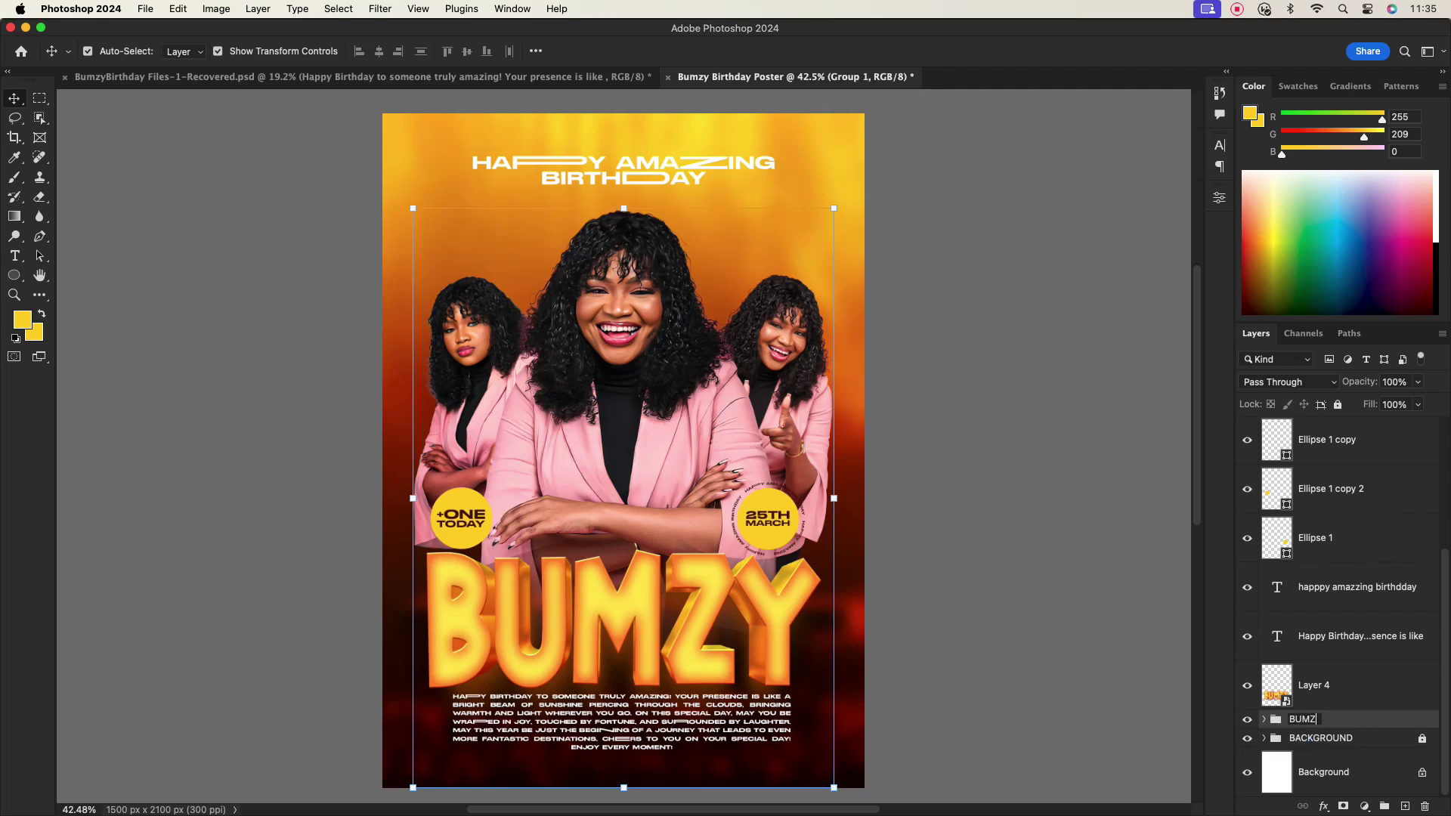
{"action": "type", "text": "Y IMAGES"}
{"action": "key", "text": "Return"}
Group all layers from Layer 4 up to "+one today", rename the group "TEXT", and deselect
{"action": "left_click", "coordinate": [1339, 685]}
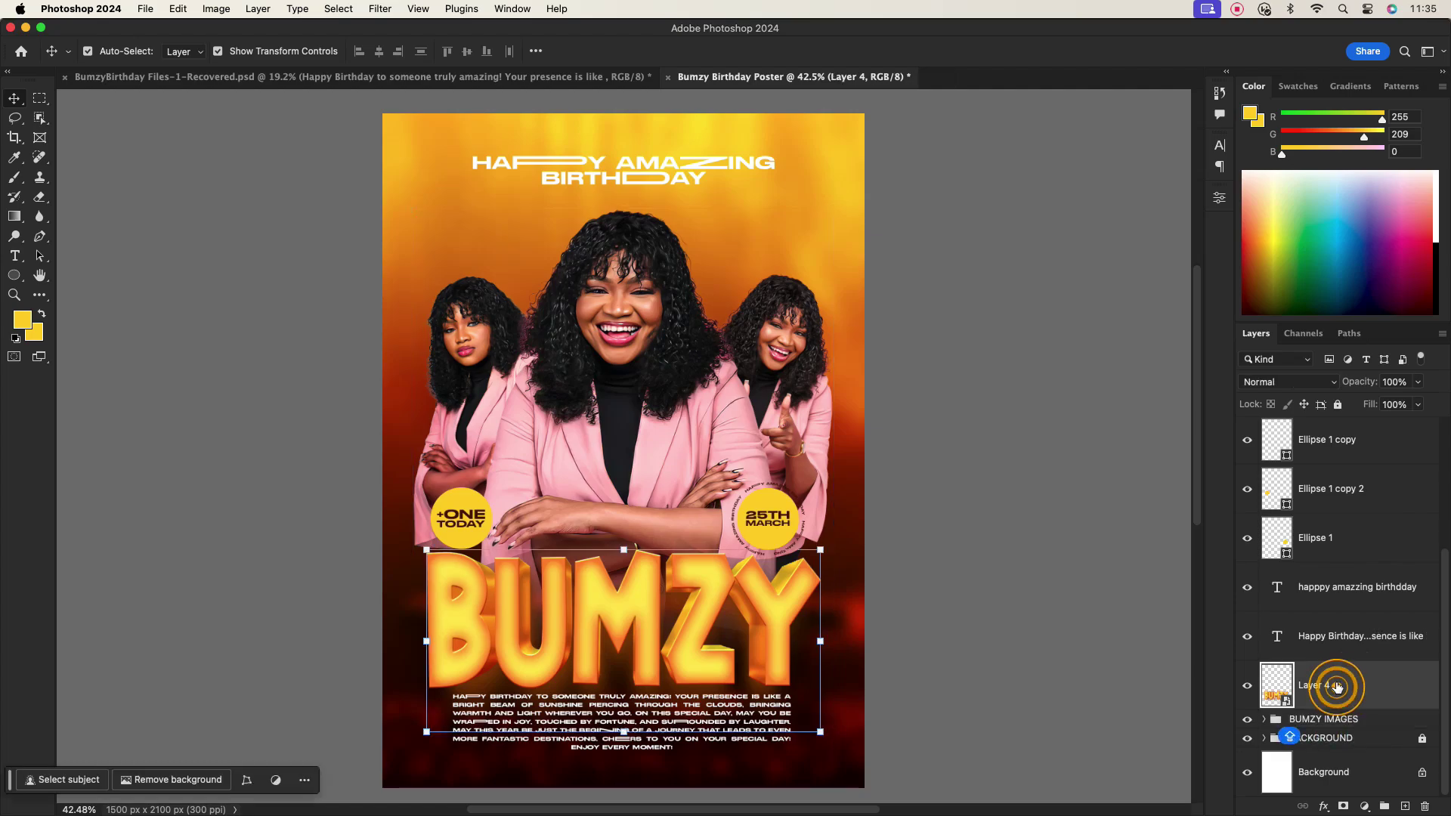
{"action": "scroll", "coordinate": [1446, 674], "scroll_direction": "up", "scroll_amount": 4}
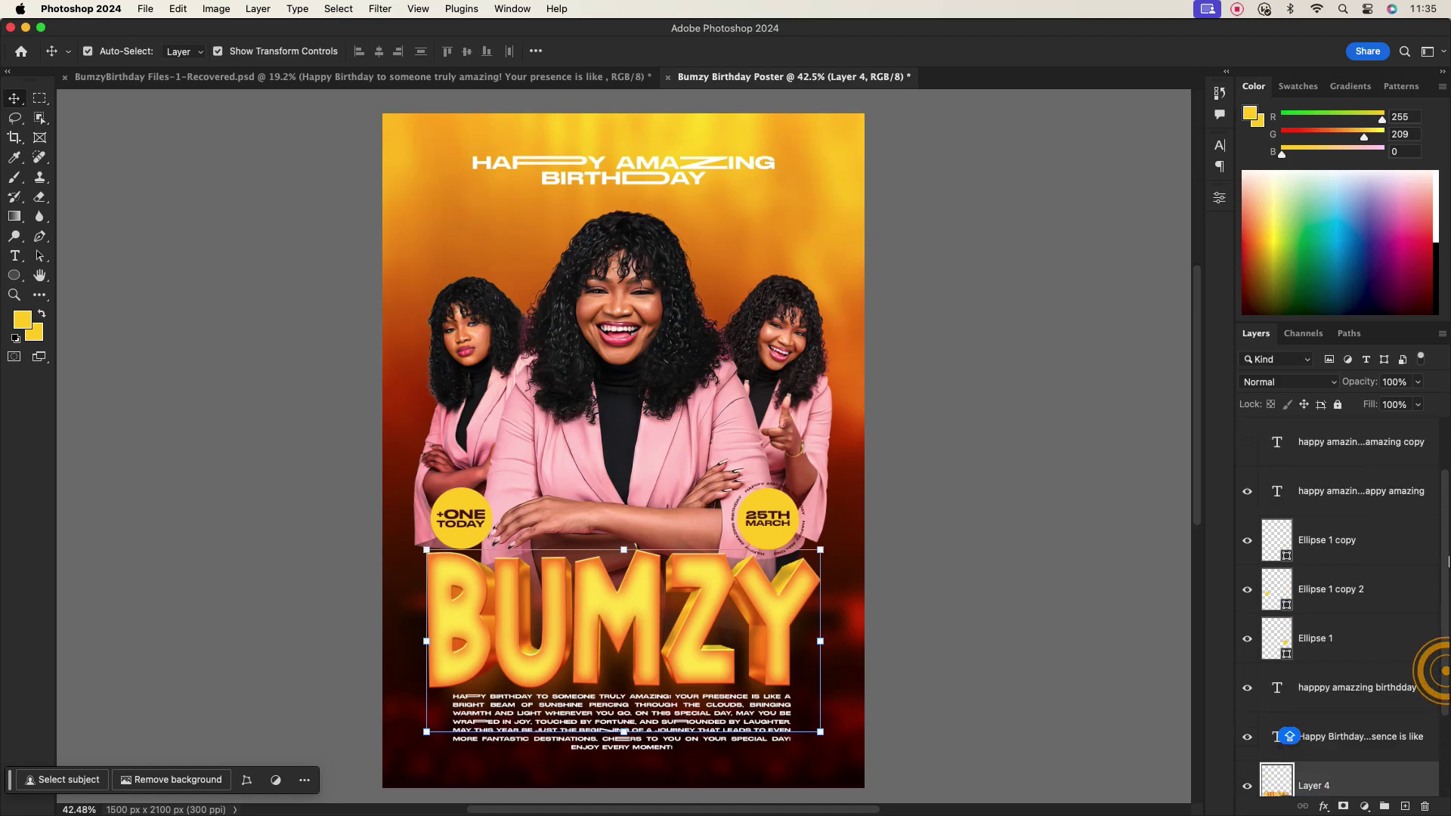
{"action": "left_click", "coordinate": [1367, 444], "text": "shift"}
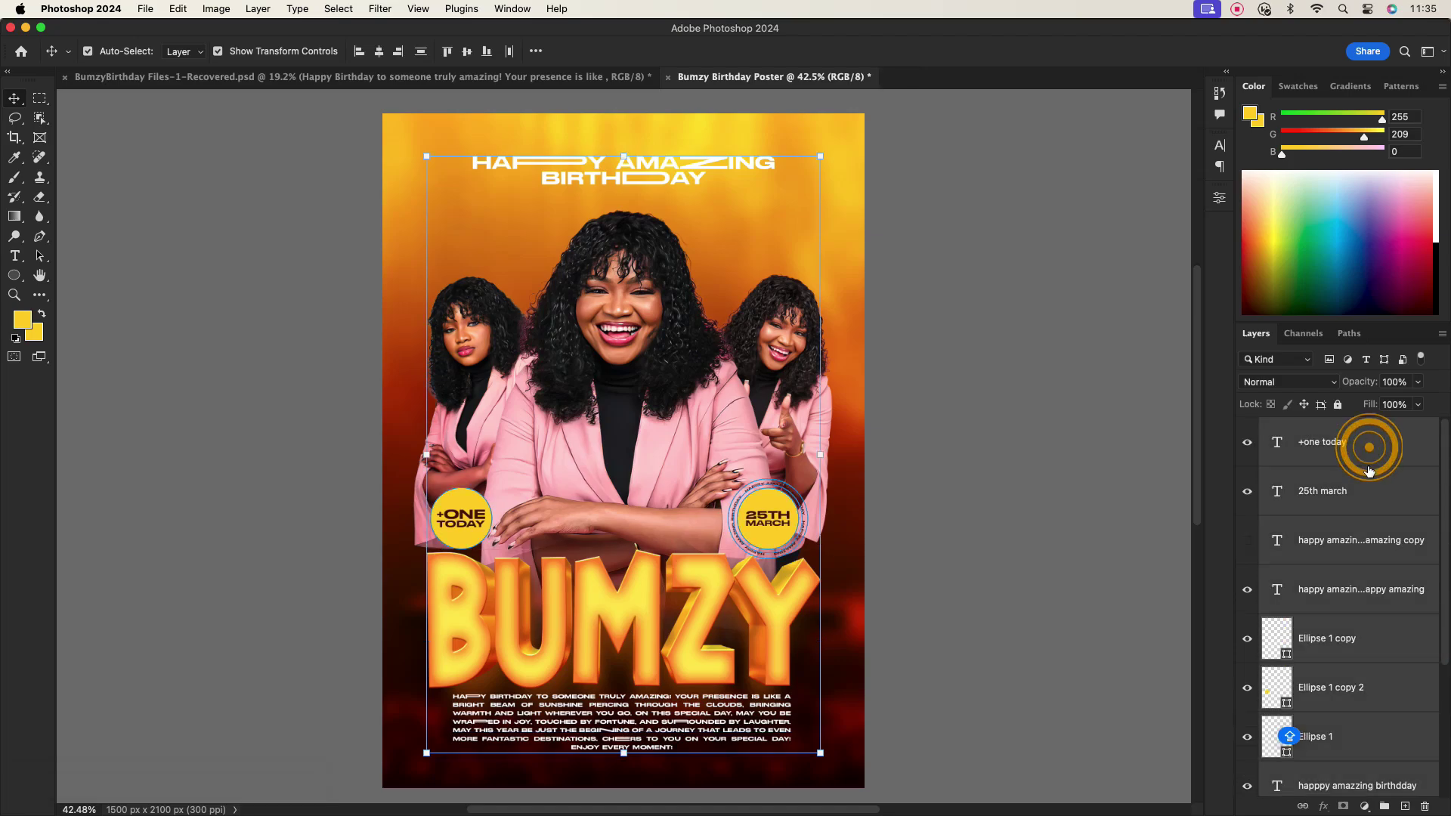
{"action": "left_click", "coordinate": [1384, 807]}
{"action": "double_click", "coordinate": [1305, 426]}
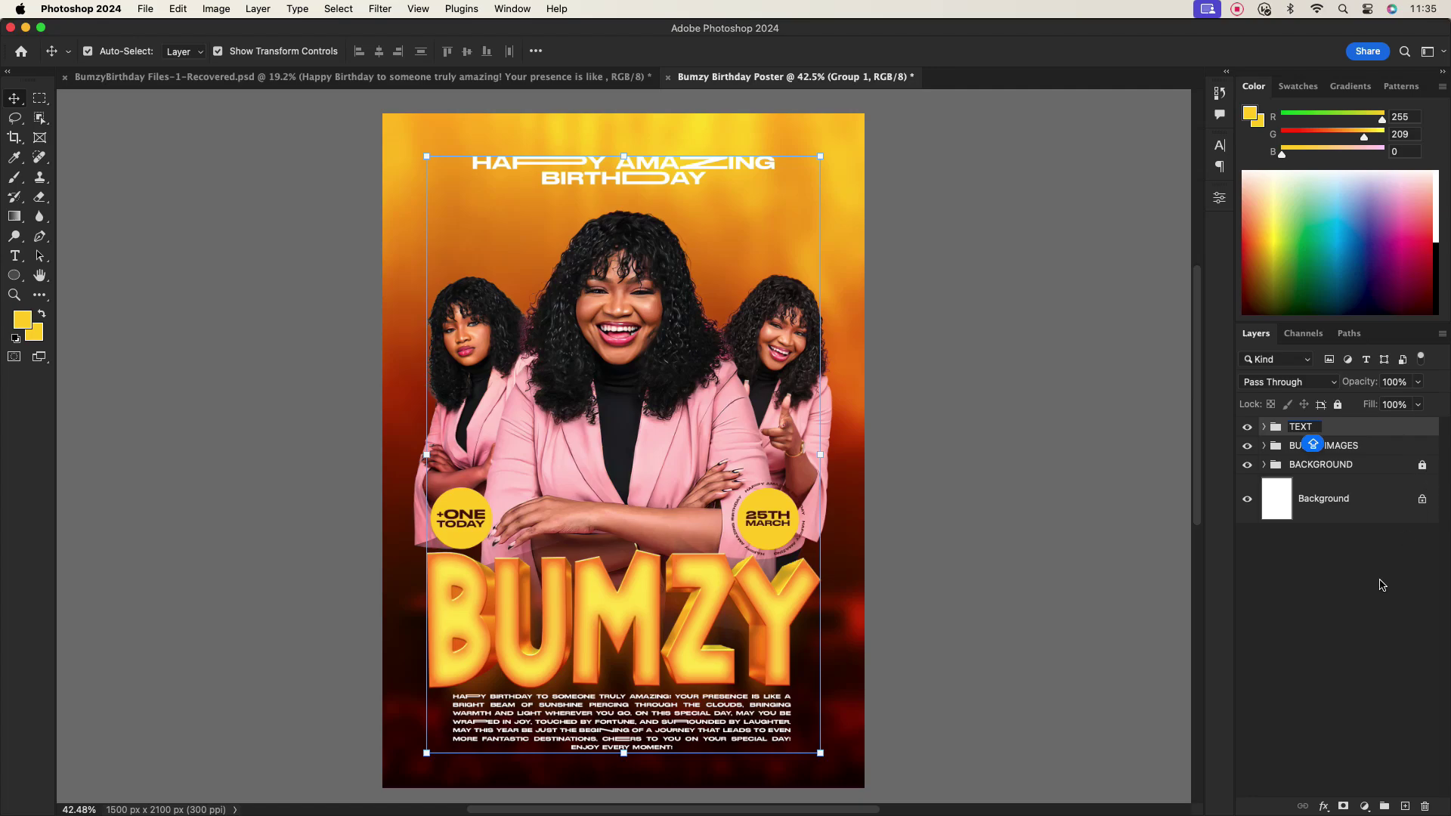
{"action": "type", "text": "TEXT"}
{"action": "left_click", "coordinate": [992, 529]}
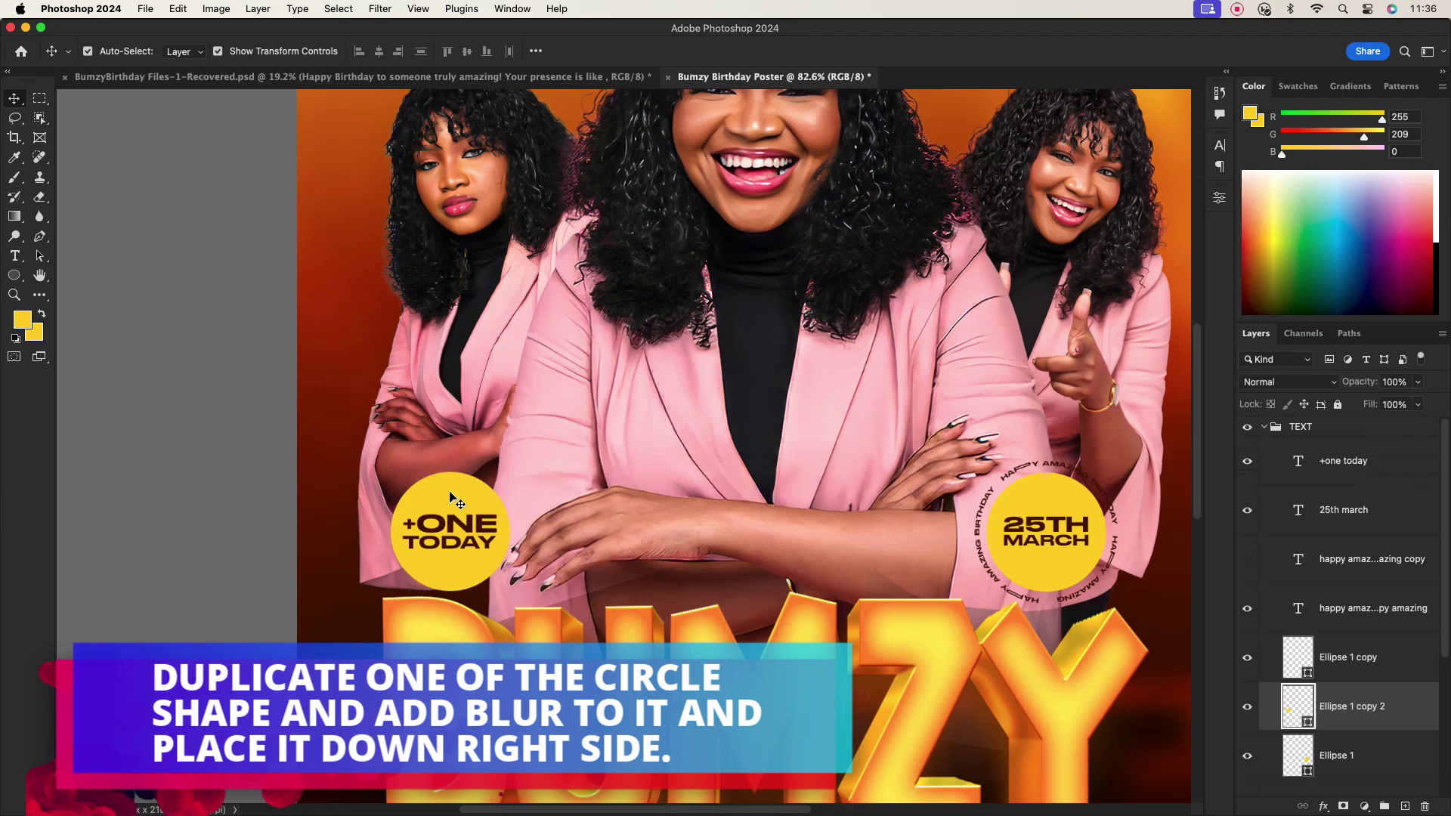
Duplicate the yellow circle behind "+ONE TODAY" and move the copy to the poster's lower right edge
{"action": "left_click", "coordinate": [454, 497]}
{"action": "left_click_drag", "start_coordinate": [454, 496], "coordinate": [315, 742]}
{"action": "scroll", "coordinate": [451, 718], "scroll_direction": "down", "scroll_amount": 6}
{"action": "left_click_drag", "start_coordinate": [451, 720], "coordinate": [901, 782]}
{"action": "scroll", "coordinate": [735, 696], "scroll_direction": "down", "scroll_amount": 5}
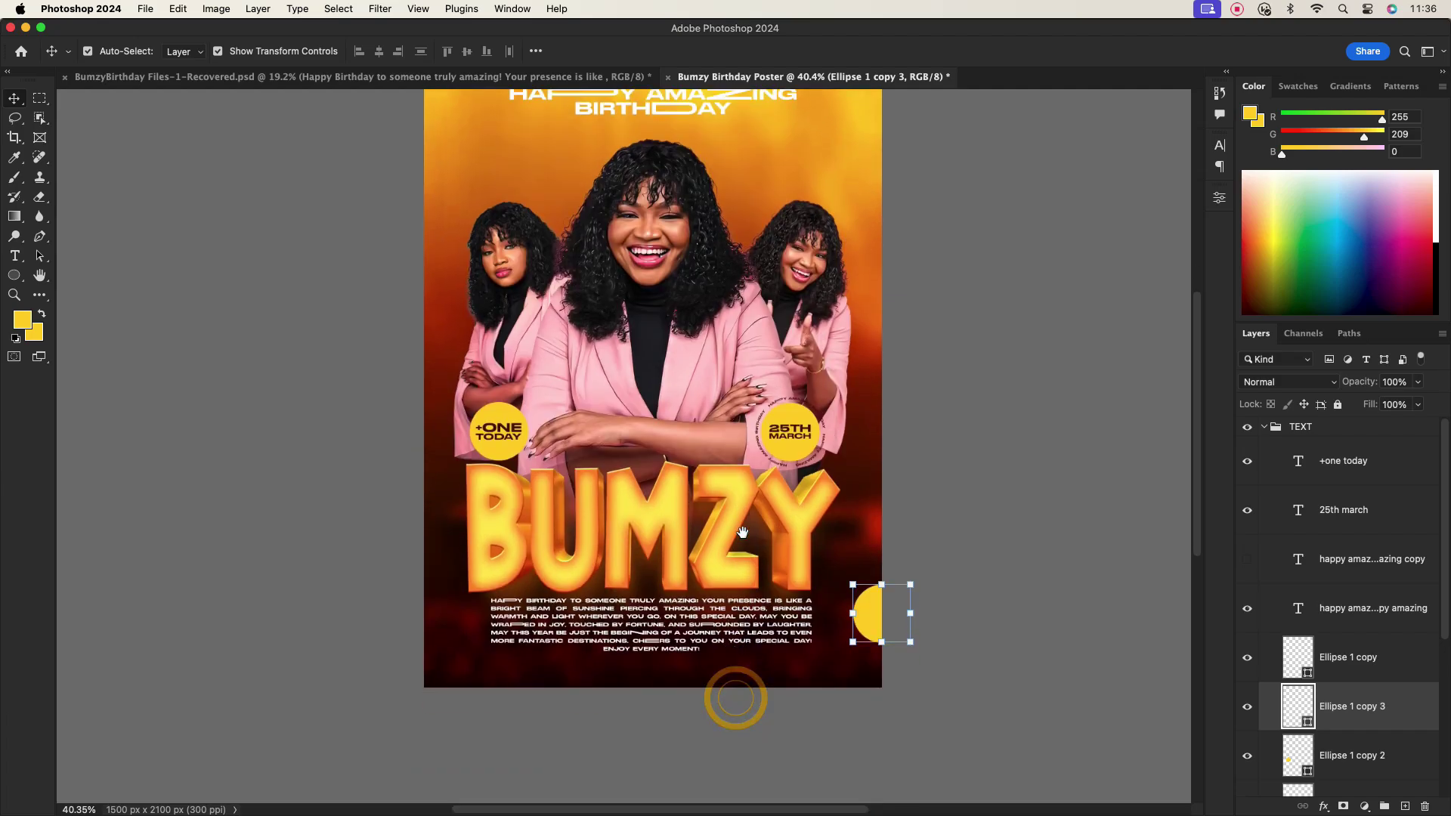
Enlarge the copied yellow circle and place it in the poster's lower right corner, partly beyond the edge
{"action": "left_click_drag", "start_coordinate": [879, 619], "coordinate": [868, 571]}
{"action": "double_click", "coordinate": [869, 623]}
{"action": "left_click_drag", "start_coordinate": [872, 645], "coordinate": [871, 675]}
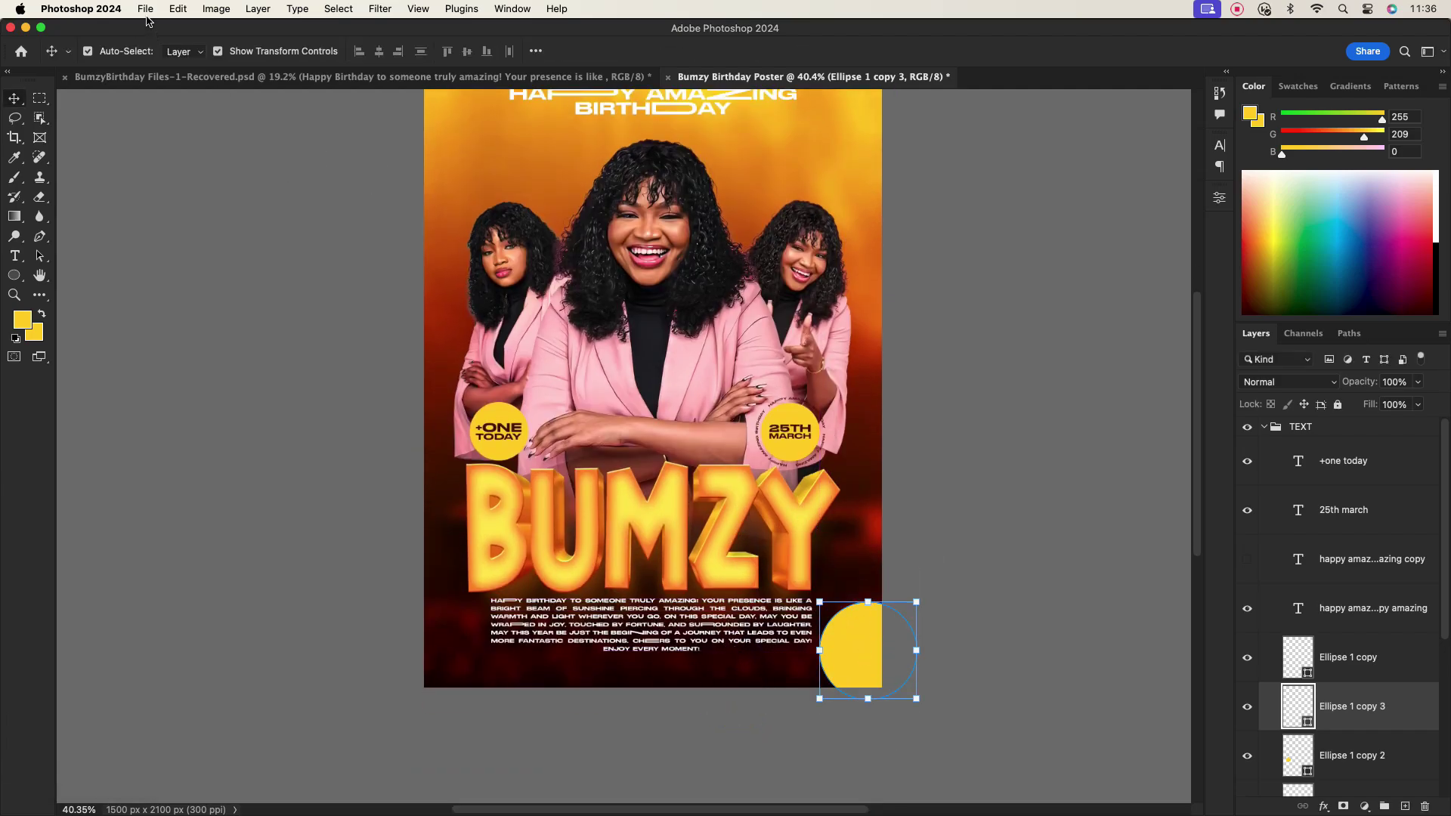
Convert the copied circle to a smart object and soften it with a strong Gaussian Blur
{"action": "left_click", "coordinate": [372, 7]}
{"action": "mouse_move", "coordinate": [382, 198]}
{"action": "left_click", "coordinate": [605, 249]}
{"action": "left_click", "coordinate": [724, 320]}
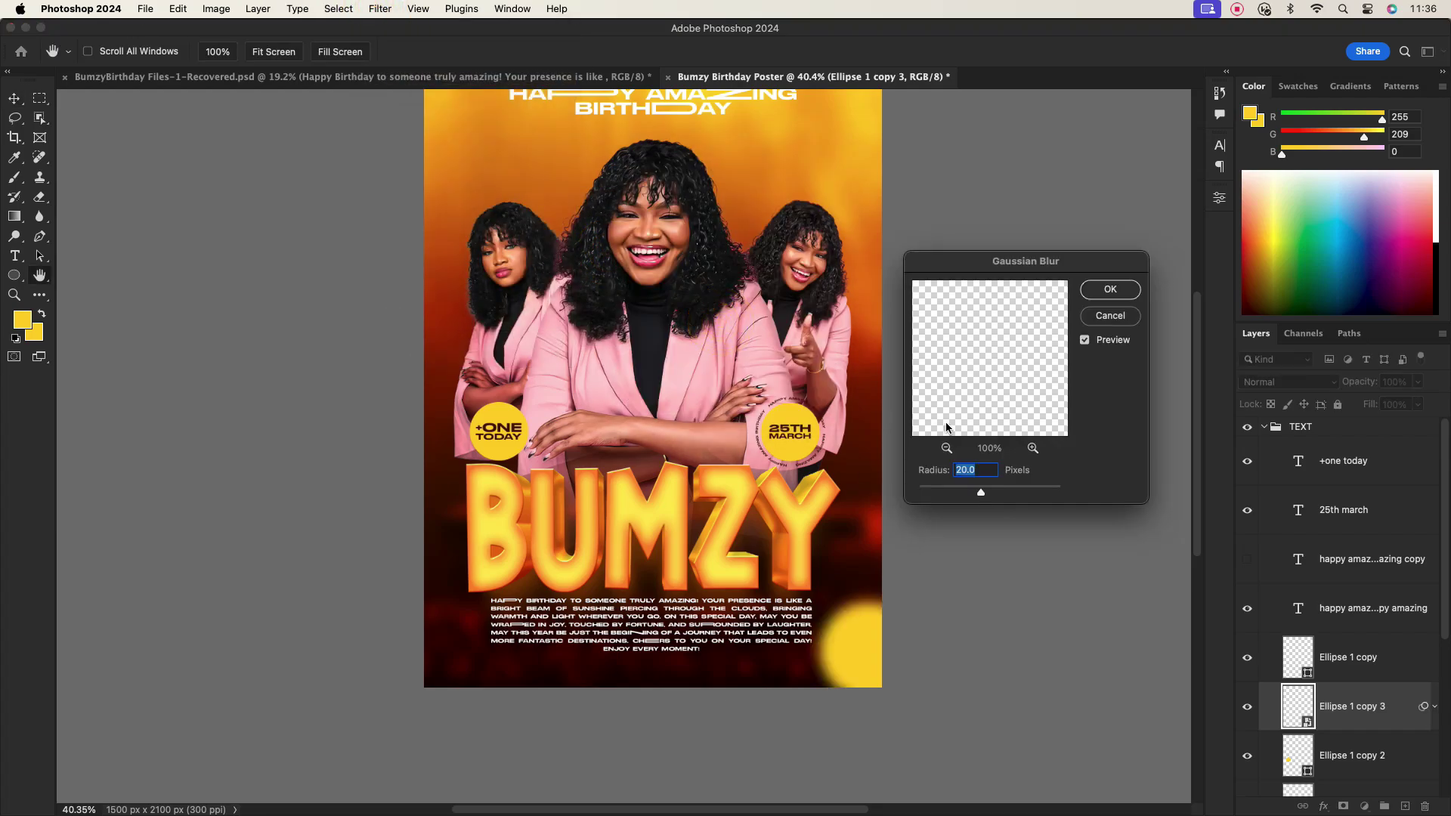
{"action": "left_click_drag", "start_coordinate": [981, 492], "coordinate": [1002, 492]}
{"action": "left_click", "coordinate": [1111, 290]}
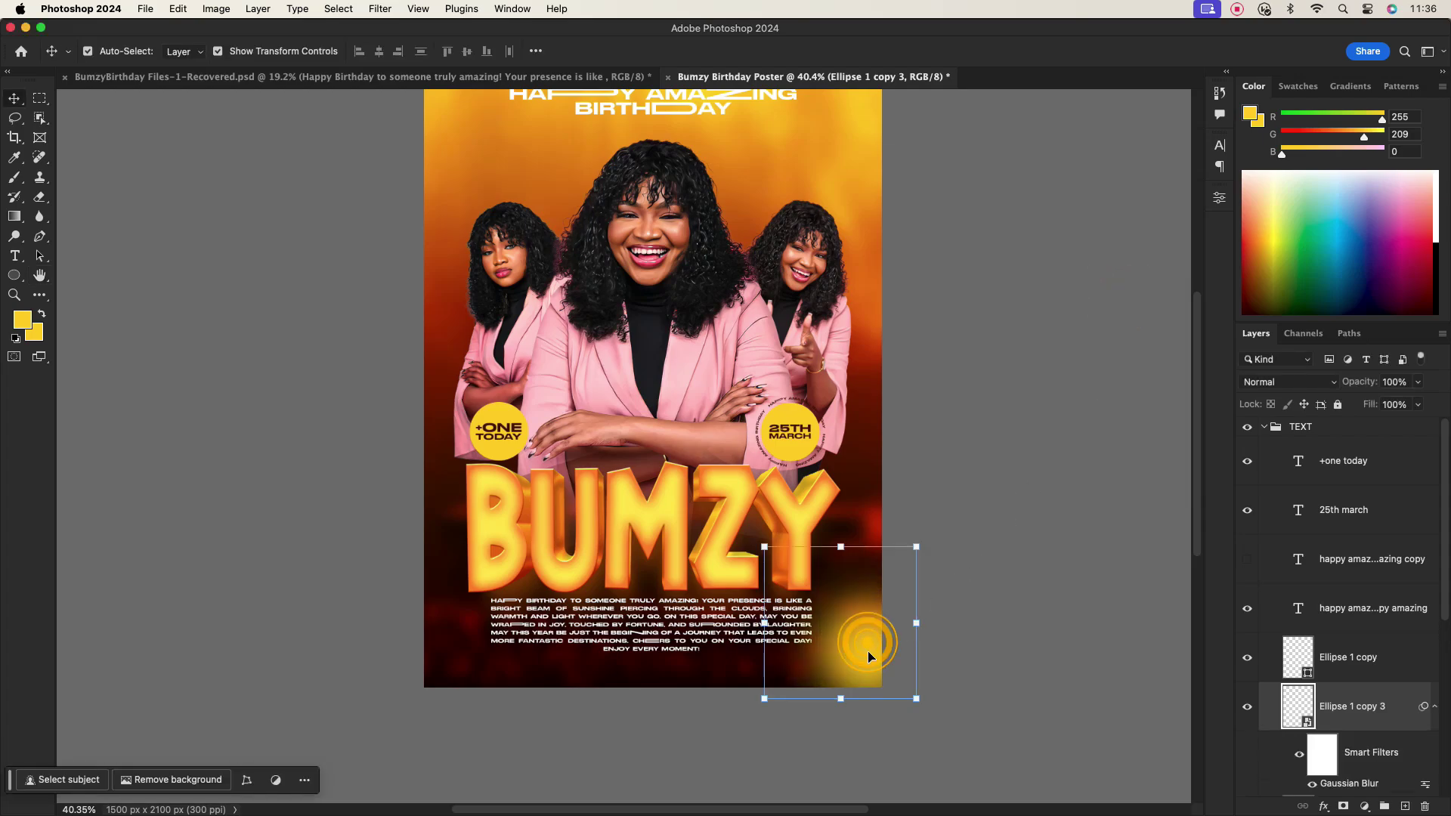
Scale the blurred circle to about 163.25%, shift it further past the poster's right edge, and deselect it
{"action": "left_click_drag", "start_coordinate": [773, 546], "coordinate": [759, 539]}
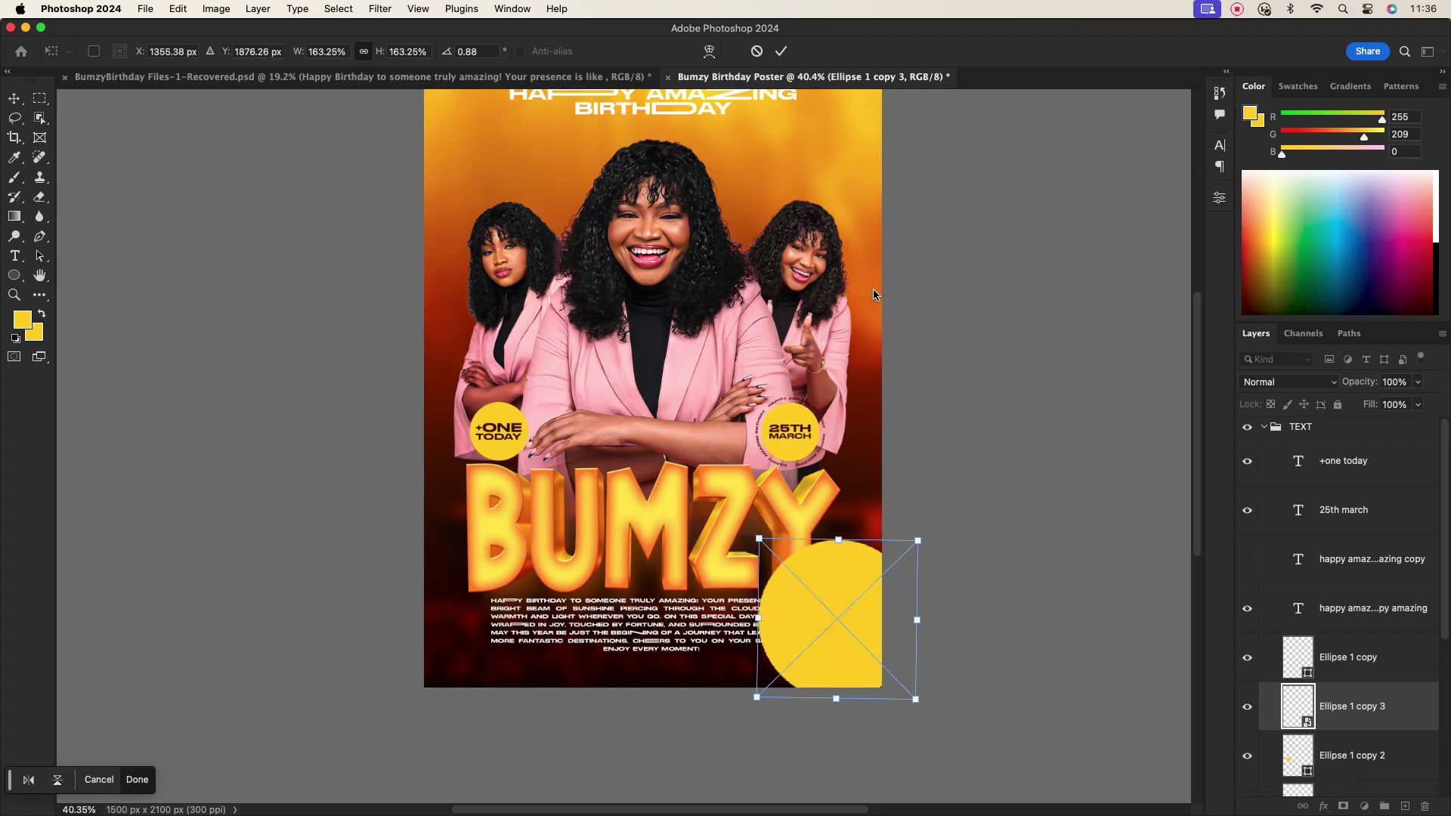
{"action": "left_click", "coordinate": [782, 51]}
{"action": "left_click_drag", "start_coordinate": [863, 651], "coordinate": [923, 652]}
{"action": "left_click", "coordinate": [1054, 421]}
{"action": "key", "text": "super+minus"}
{"action": "key", "text": "super+minus"}
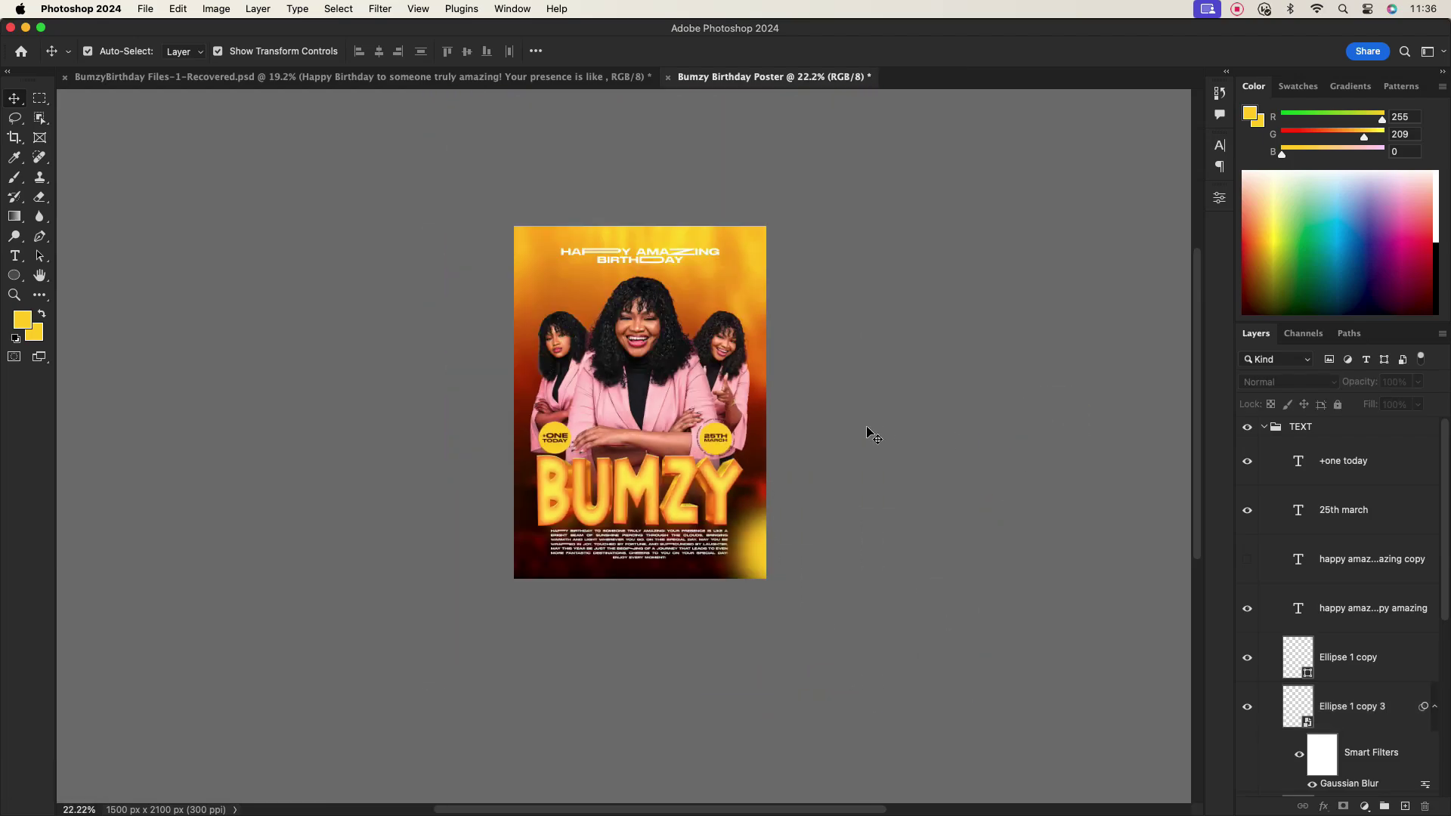
{"action": "scroll", "coordinate": [870, 436], "scroll_direction": "up", "scroll_amount": 5}
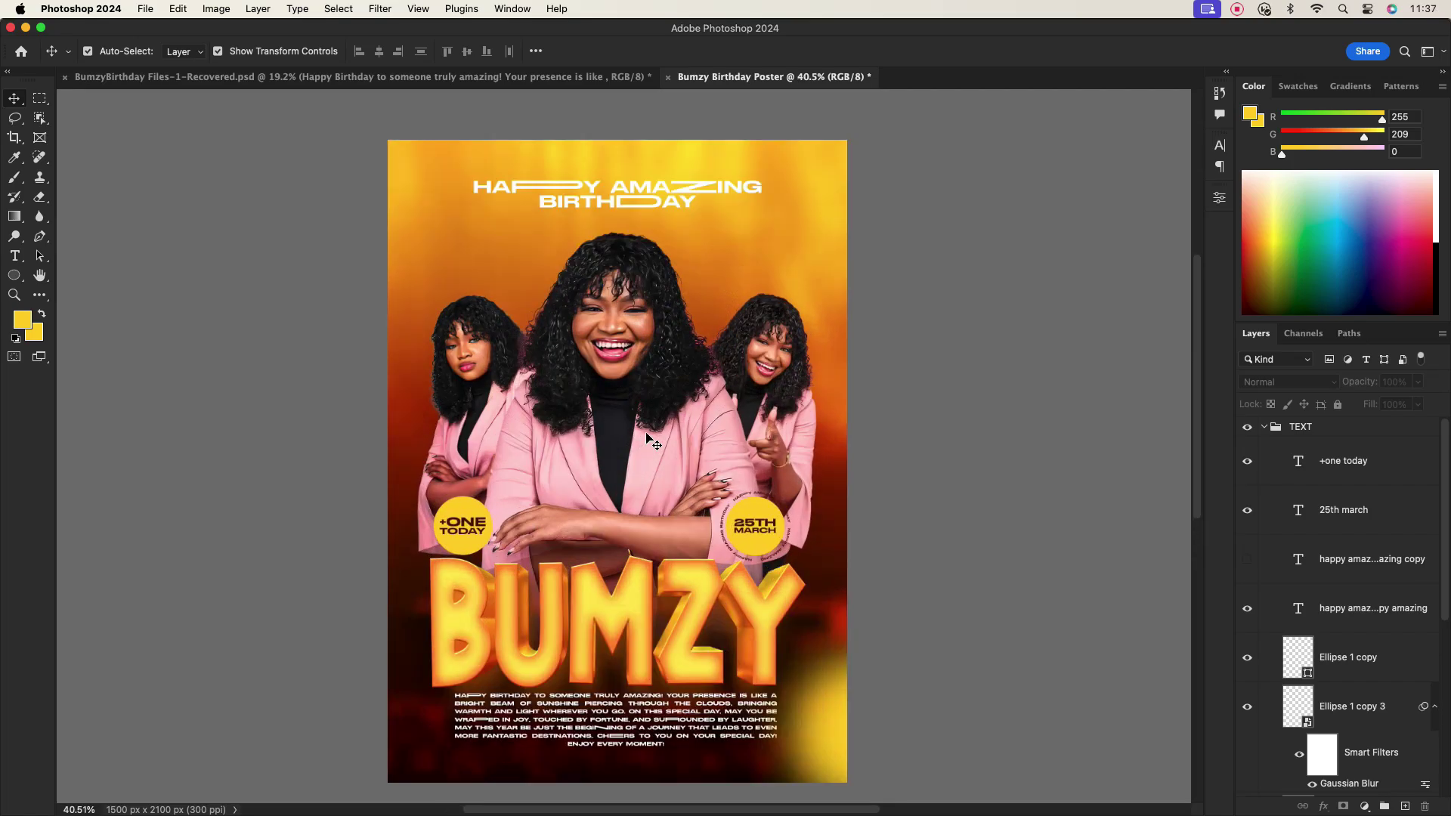
{"action": "scroll", "coordinate": [680, 450], "scroll_direction": "down", "scroll_amount": 2}
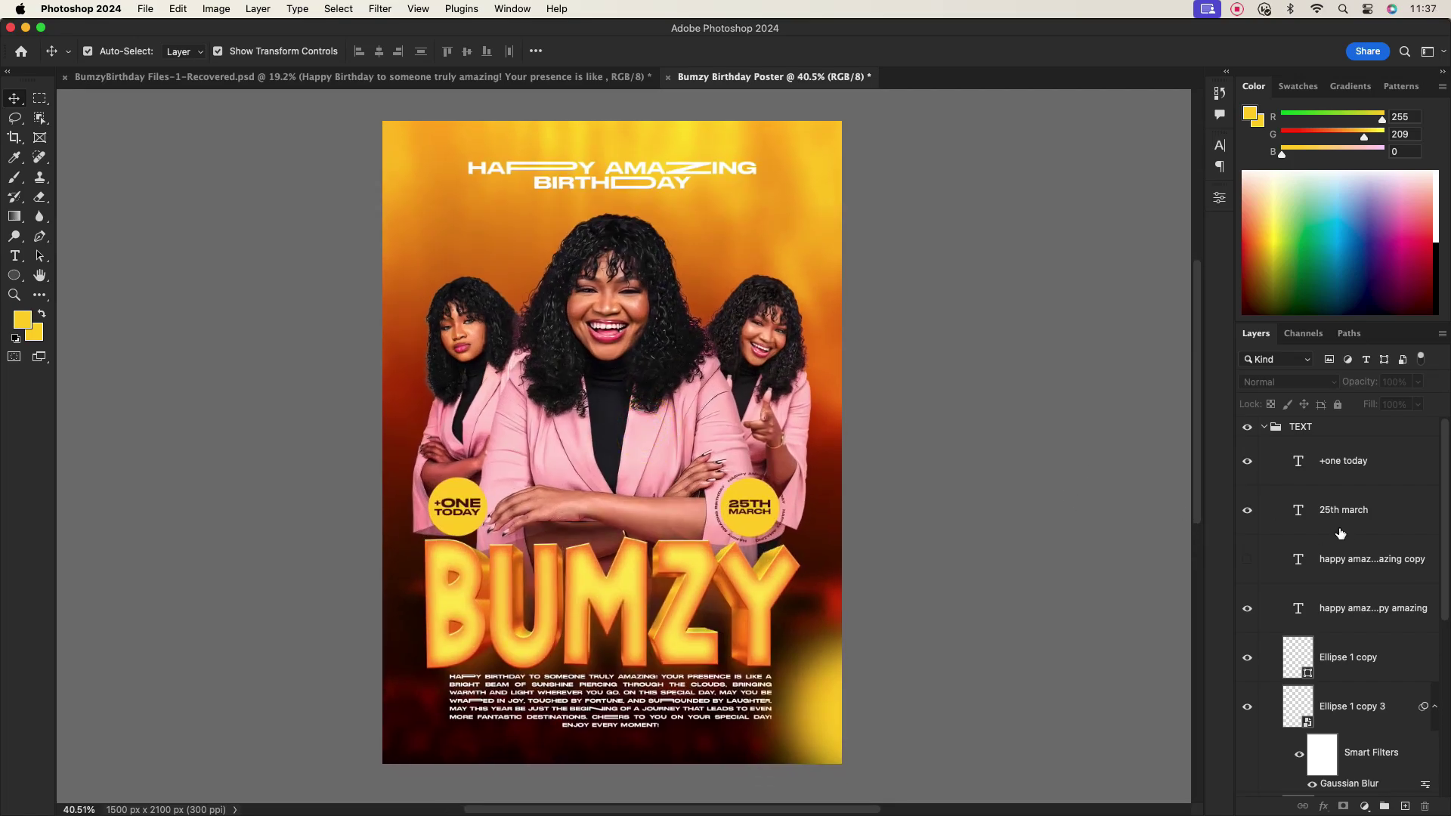
Stamp all visible layers into a new merged layer above the "TEXT" group and save the poster document
{"action": "left_click", "coordinate": [1261, 429]}
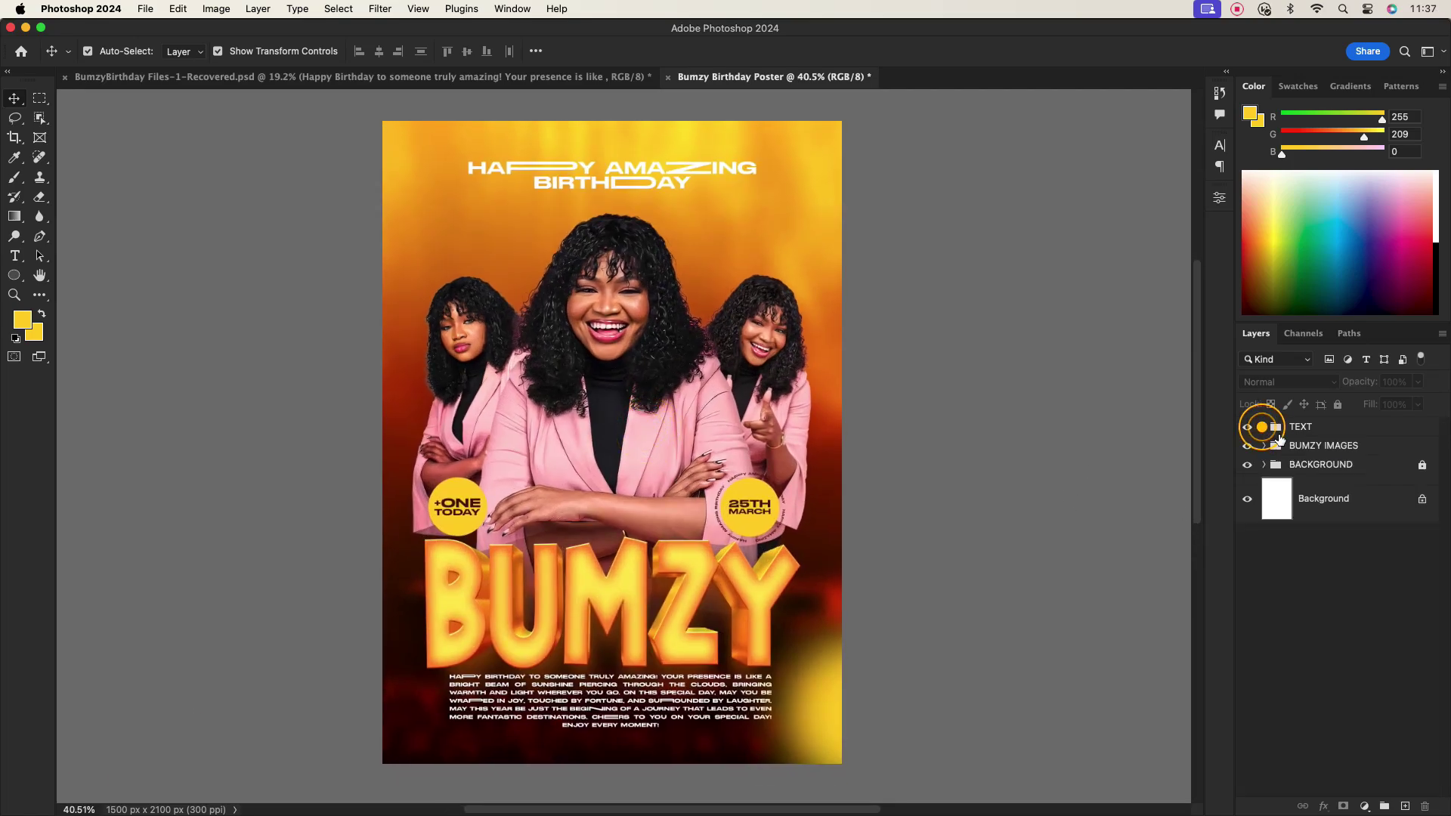
{"action": "left_click", "coordinate": [1344, 426]}
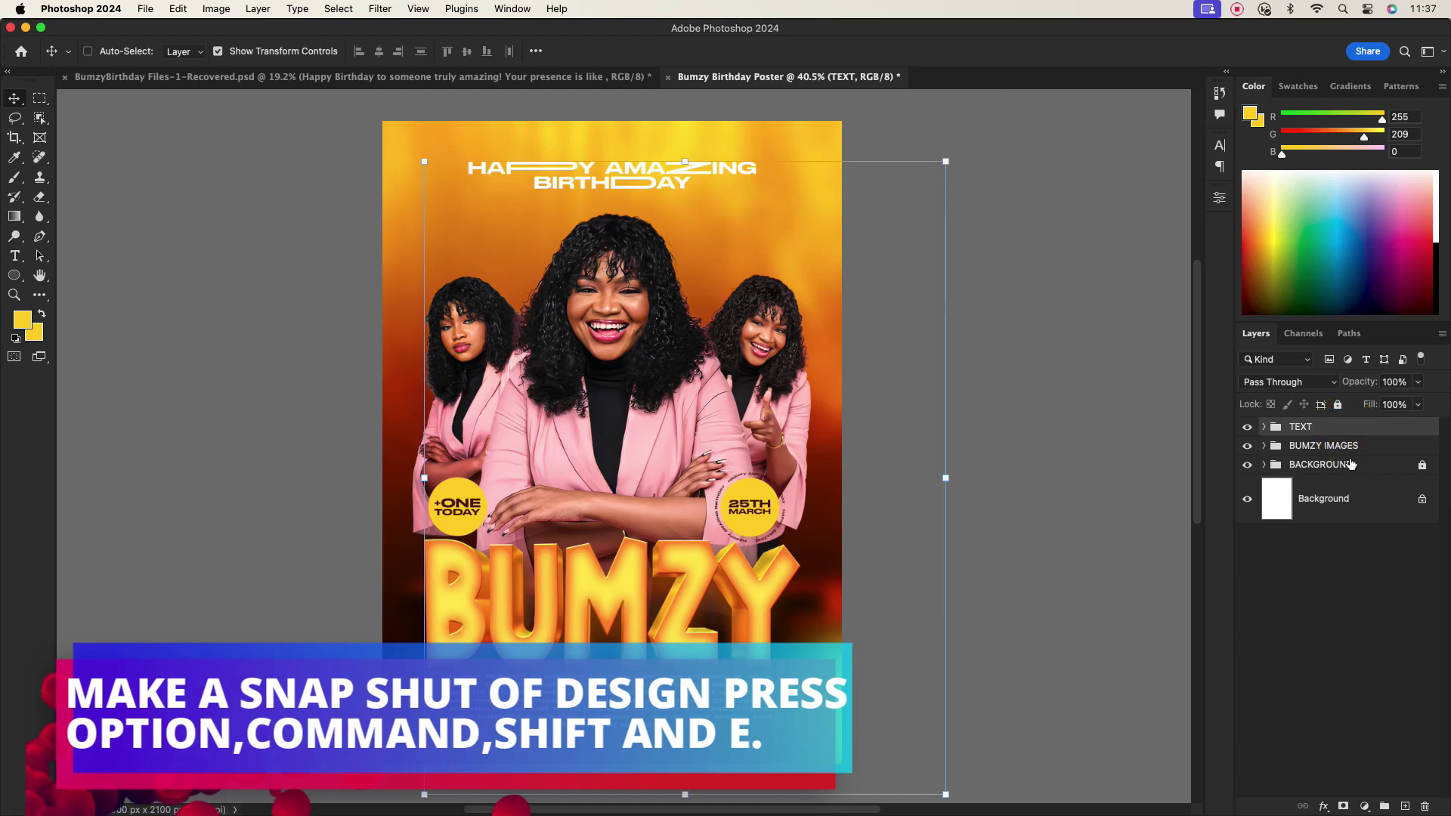
{"action": "key", "text": "super+alt+shift+e"}
{"action": "left_click", "coordinate": [1358, 442]}
{"action": "key", "text": "super+s"}
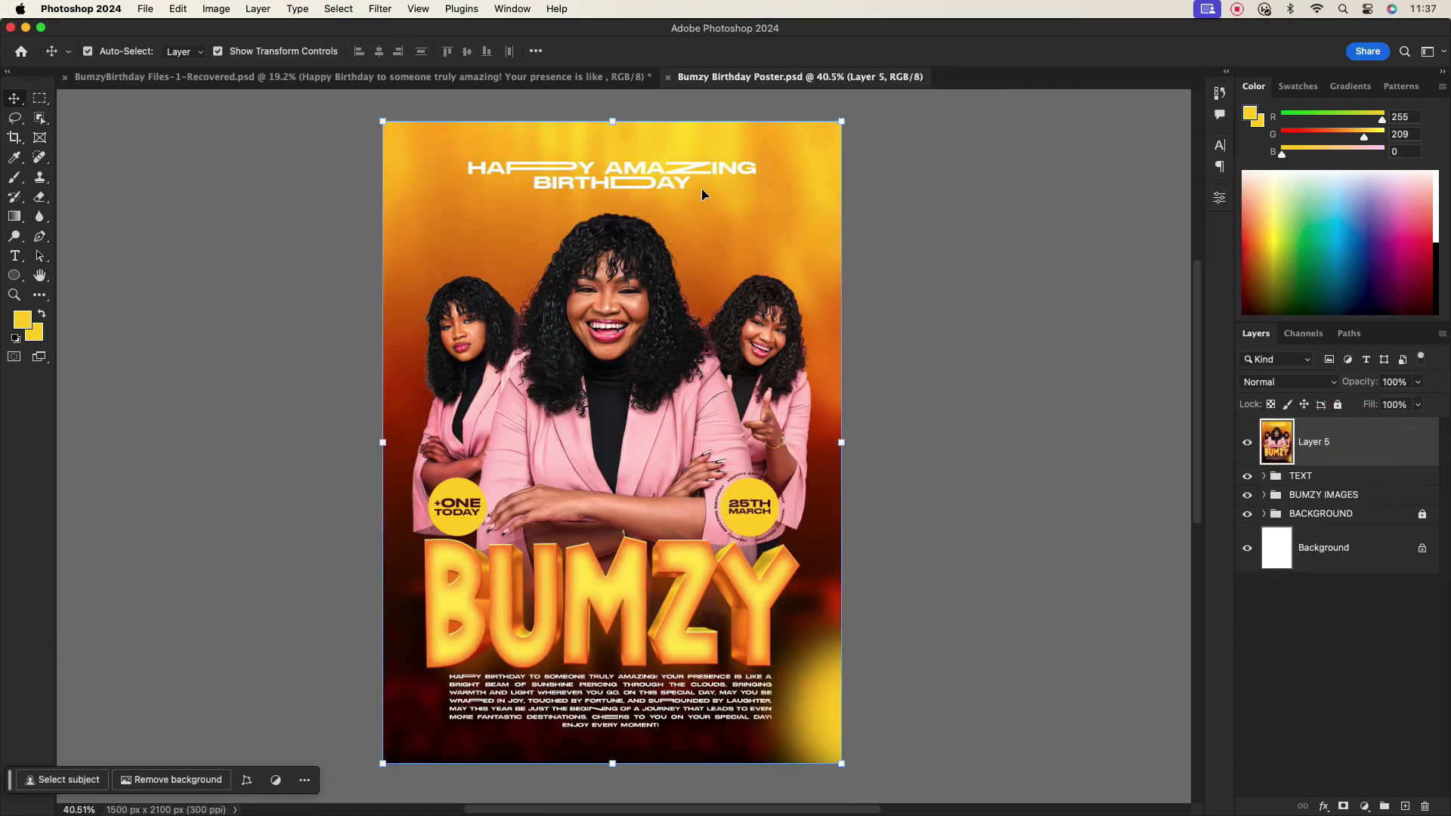
Color-grade the merged poster layer in Camera Raw with magenta shadows, orange midtones (hue 34, saturation 44) and slightly yellow-green highlights
{"action": "left_click", "coordinate": [1328, 443]}
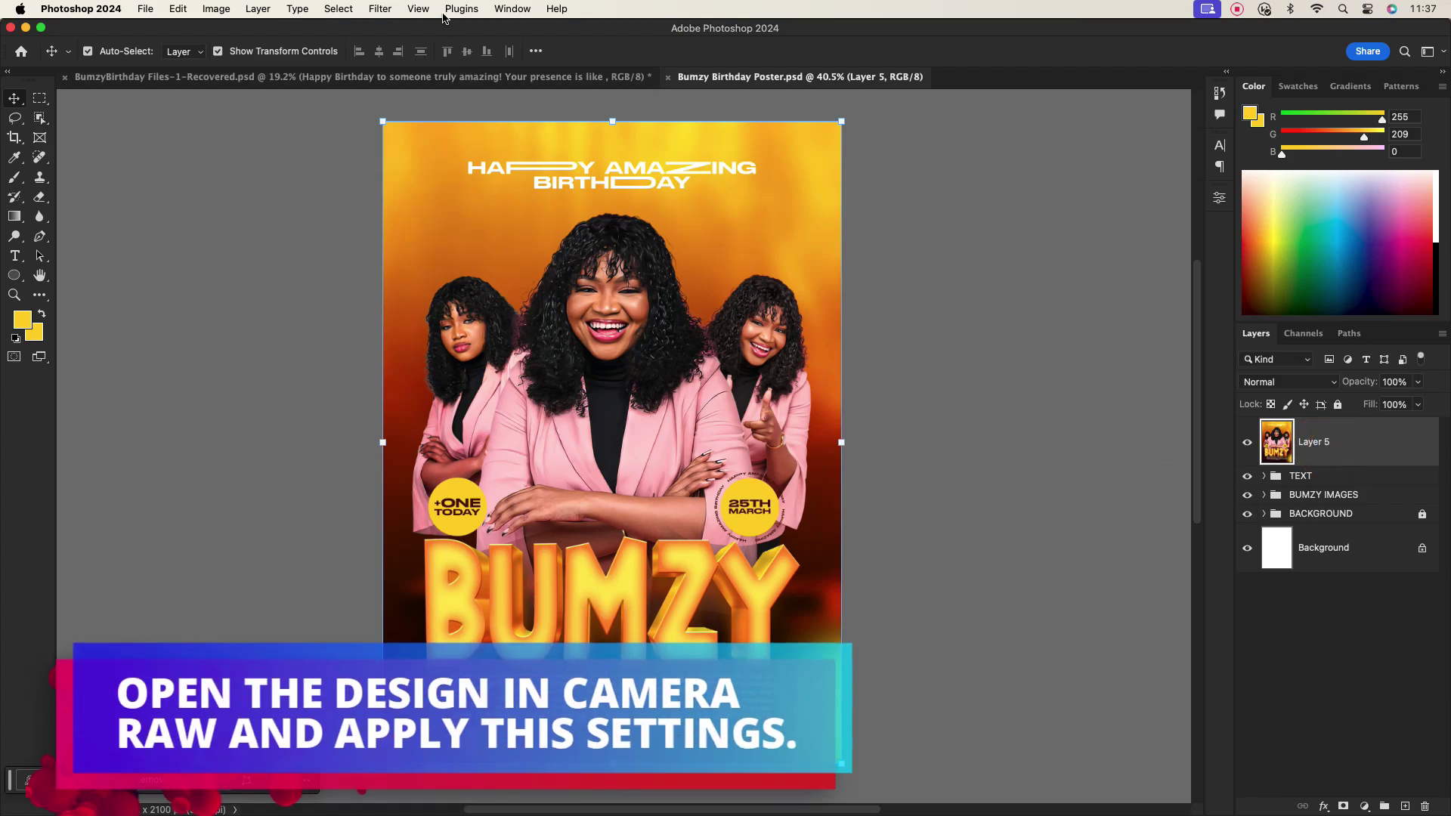
{"action": "left_click", "coordinate": [379, 9]}
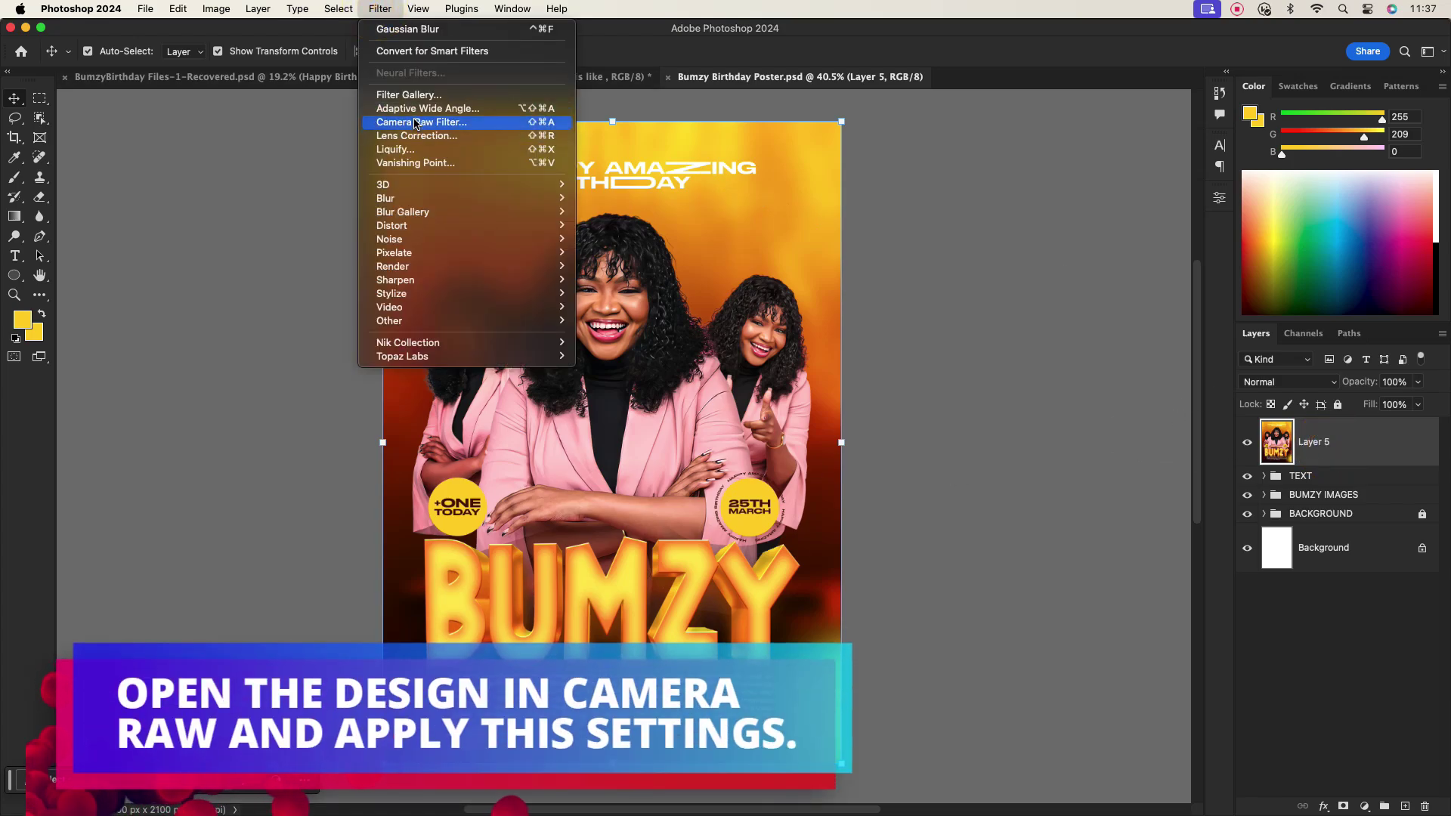
{"action": "left_click", "coordinate": [421, 123]}
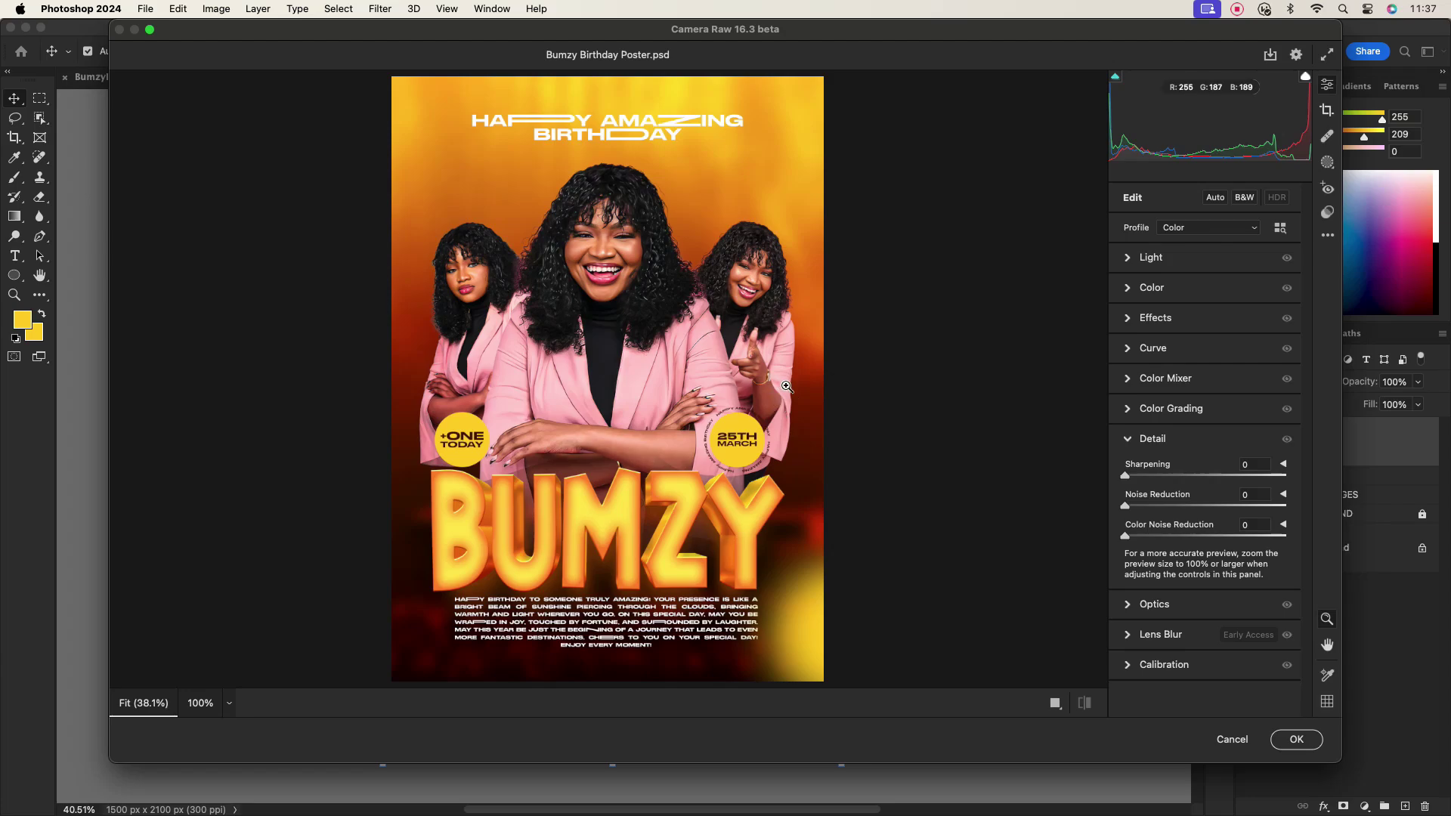
{"action": "left_click", "coordinate": [1127, 439]}
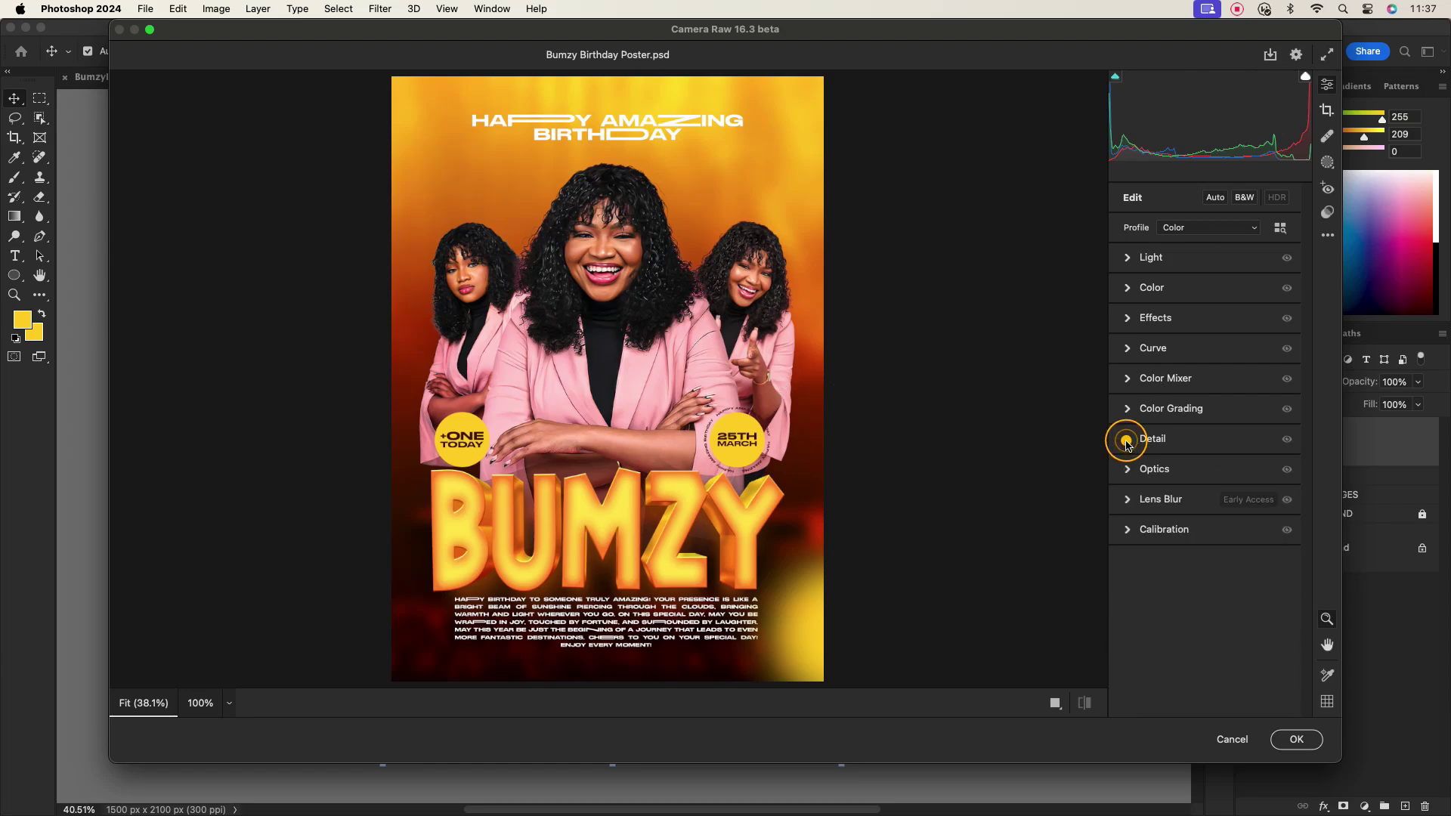
{"action": "left_click", "coordinate": [1126, 409]}
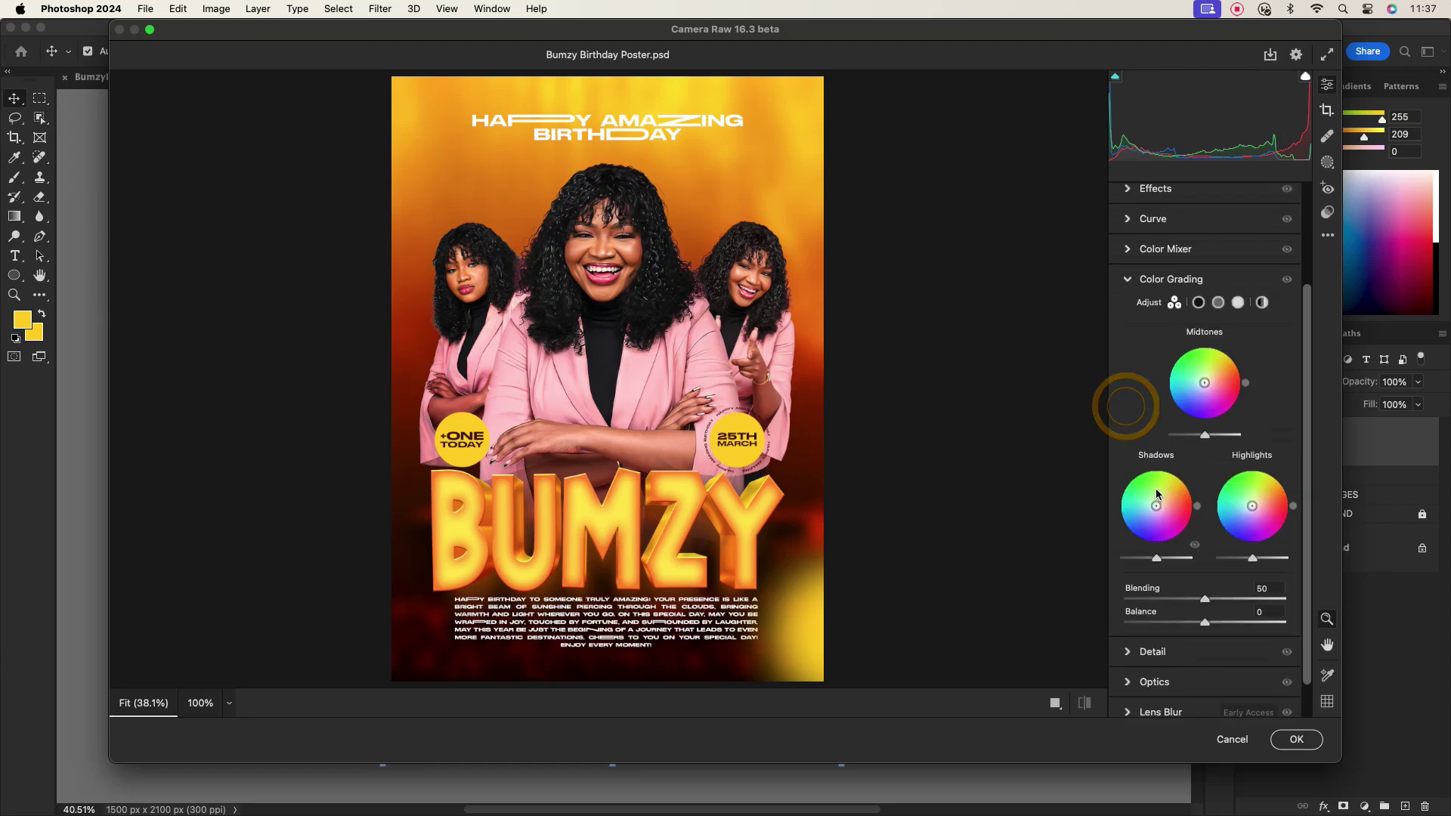
{"action": "left_click_drag", "start_coordinate": [1157, 505], "coordinate": [1162, 519]}
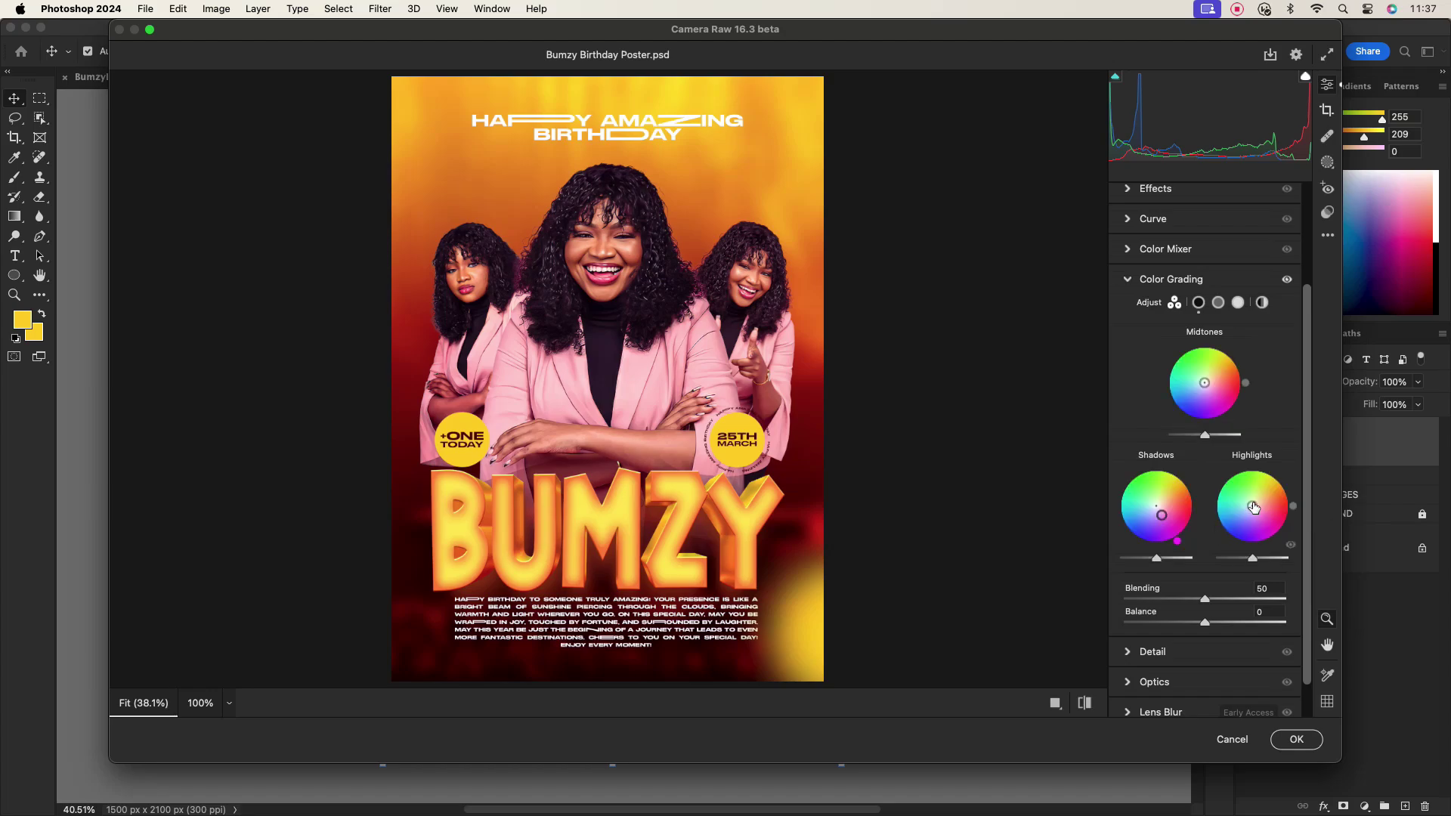
{"action": "left_click_drag", "start_coordinate": [1207, 382], "coordinate": [1216, 375]}
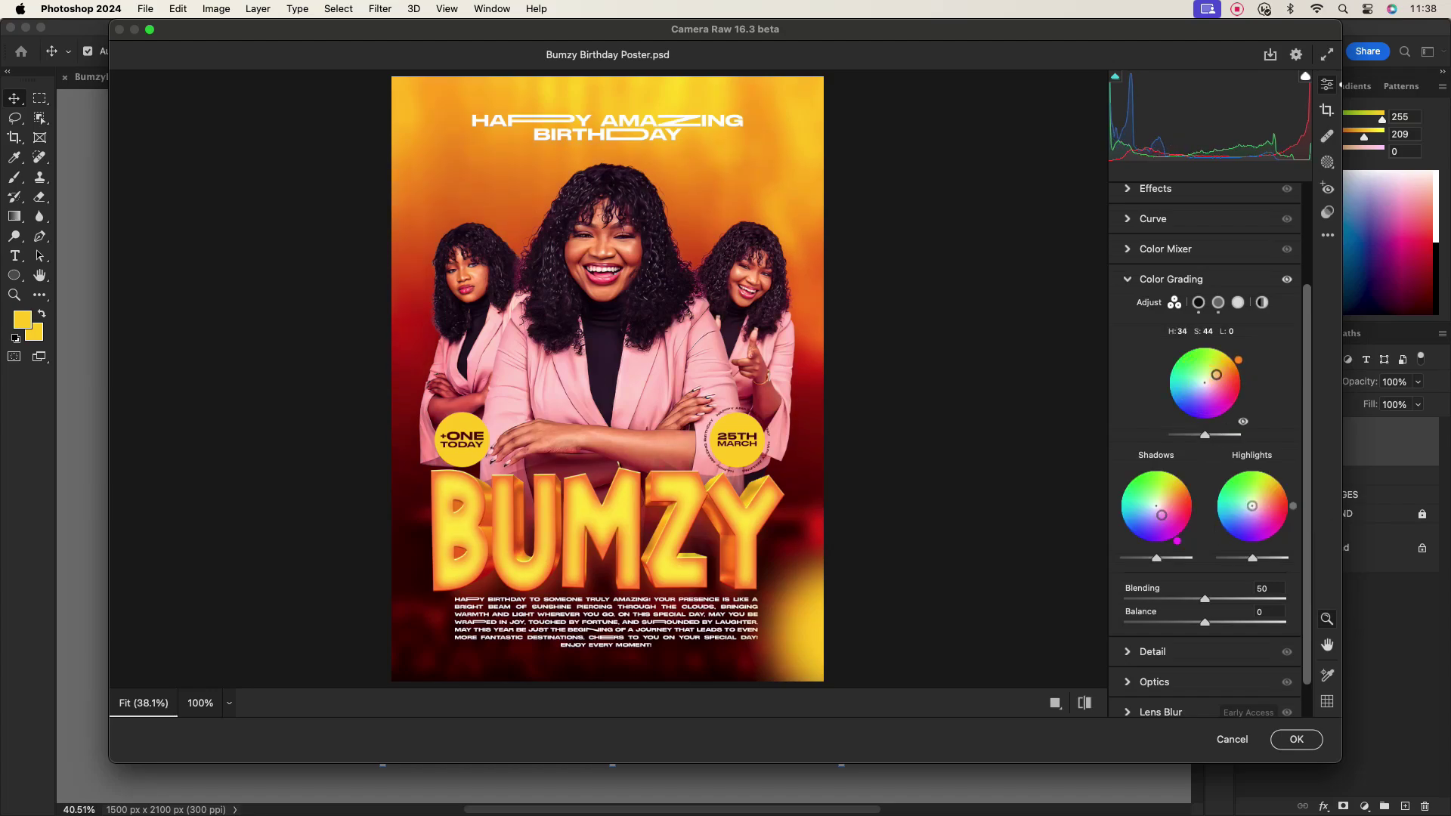
{"action": "mouse_move", "coordinate": [1255, 508]}
{"action": "left_mouse_down"}
{"action": "mouse_move", "coordinate": [1264, 467]}
{"action": "mouse_move", "coordinate": [1273, 486]}
{"action": "mouse_move", "coordinate": [1253, 500]}
{"action": "left_mouse_up"}
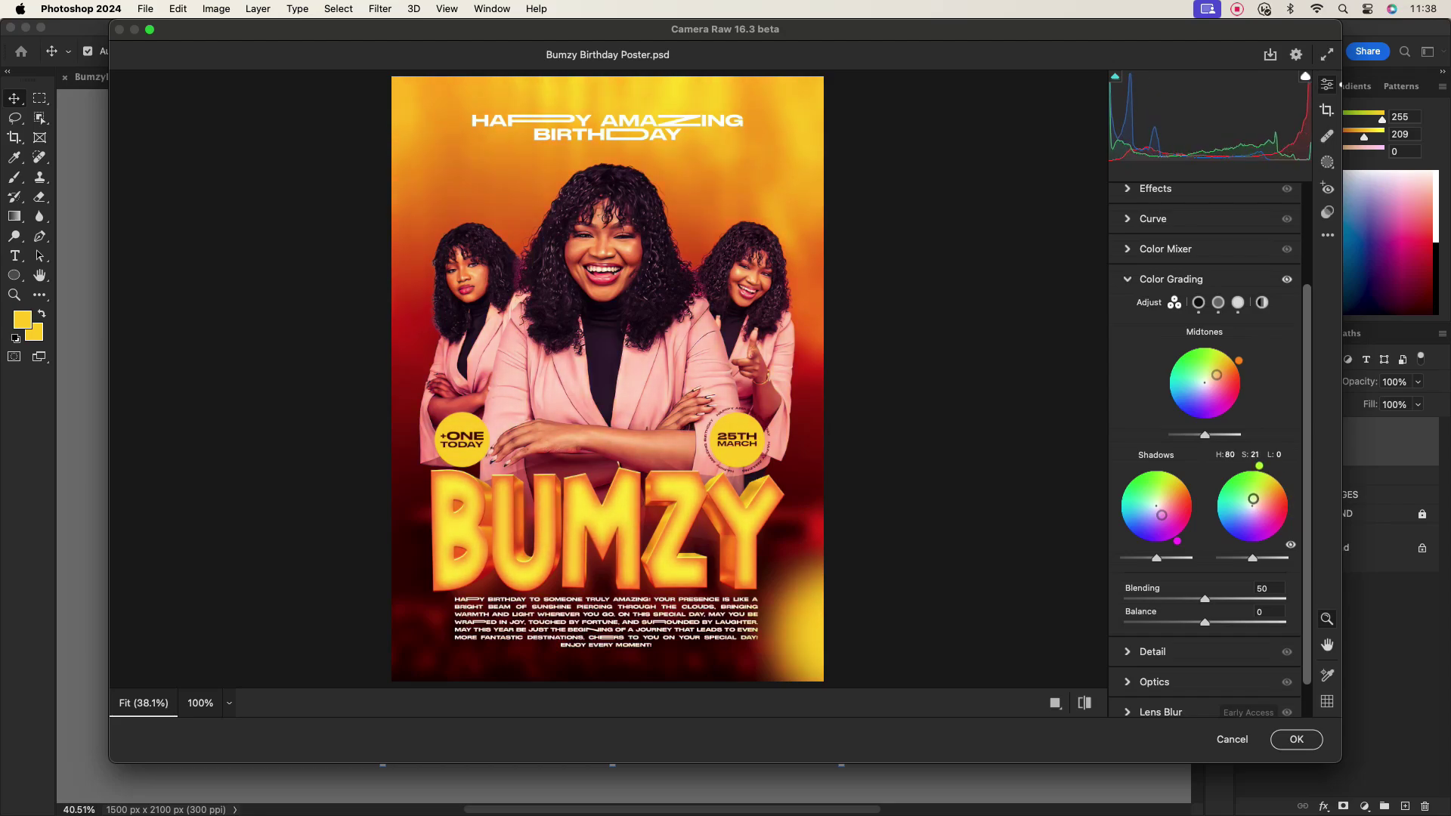
{"action": "left_click", "coordinate": [1127, 279]}
Set Sharpening to about 48, Texture to +21 and Clarity to +12, and apply the Camera Raw adjustments to the merged layer
{"action": "left_click", "coordinate": [1126, 444]}
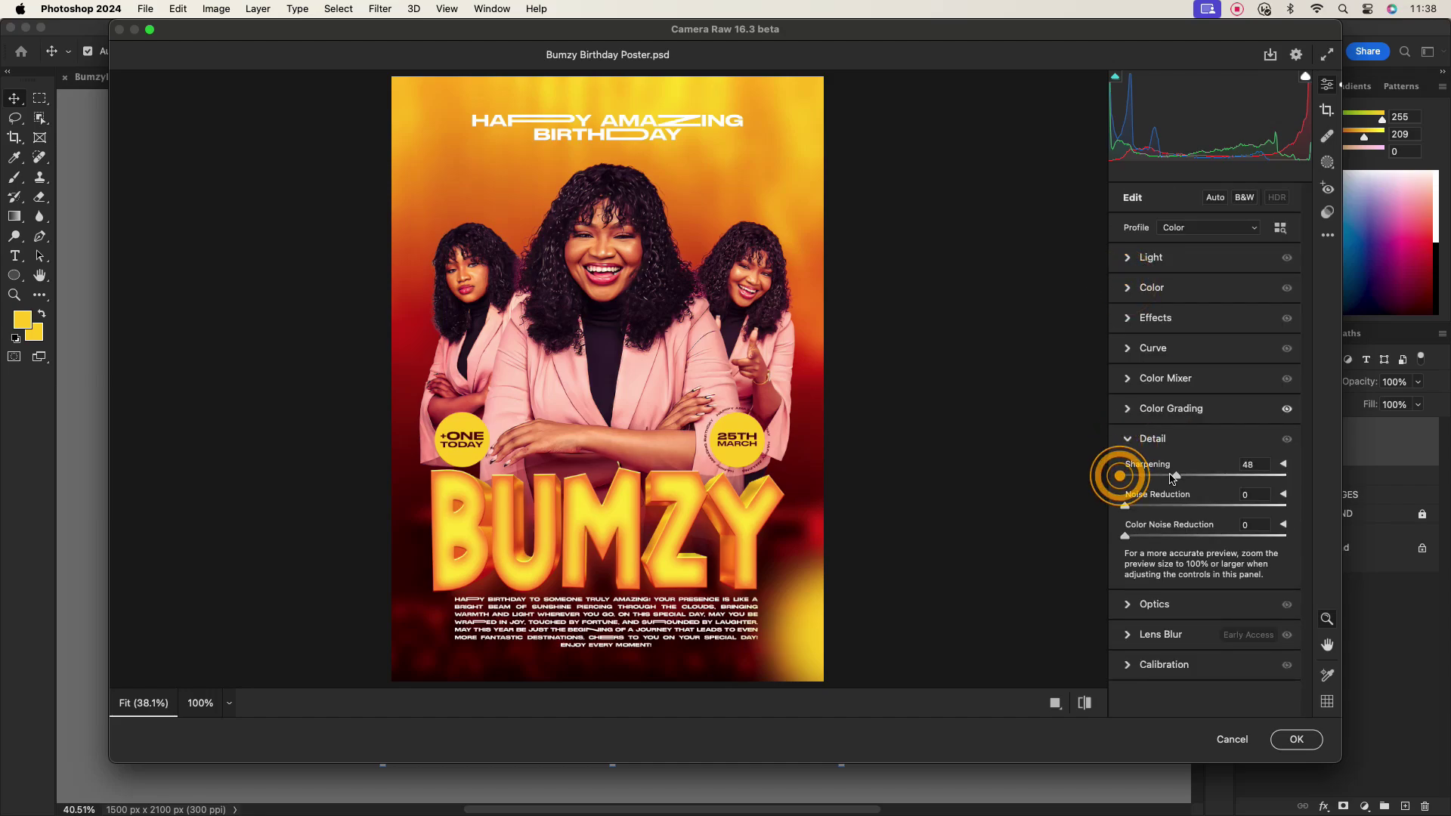
{"action": "left_click", "coordinate": [1129, 438]}
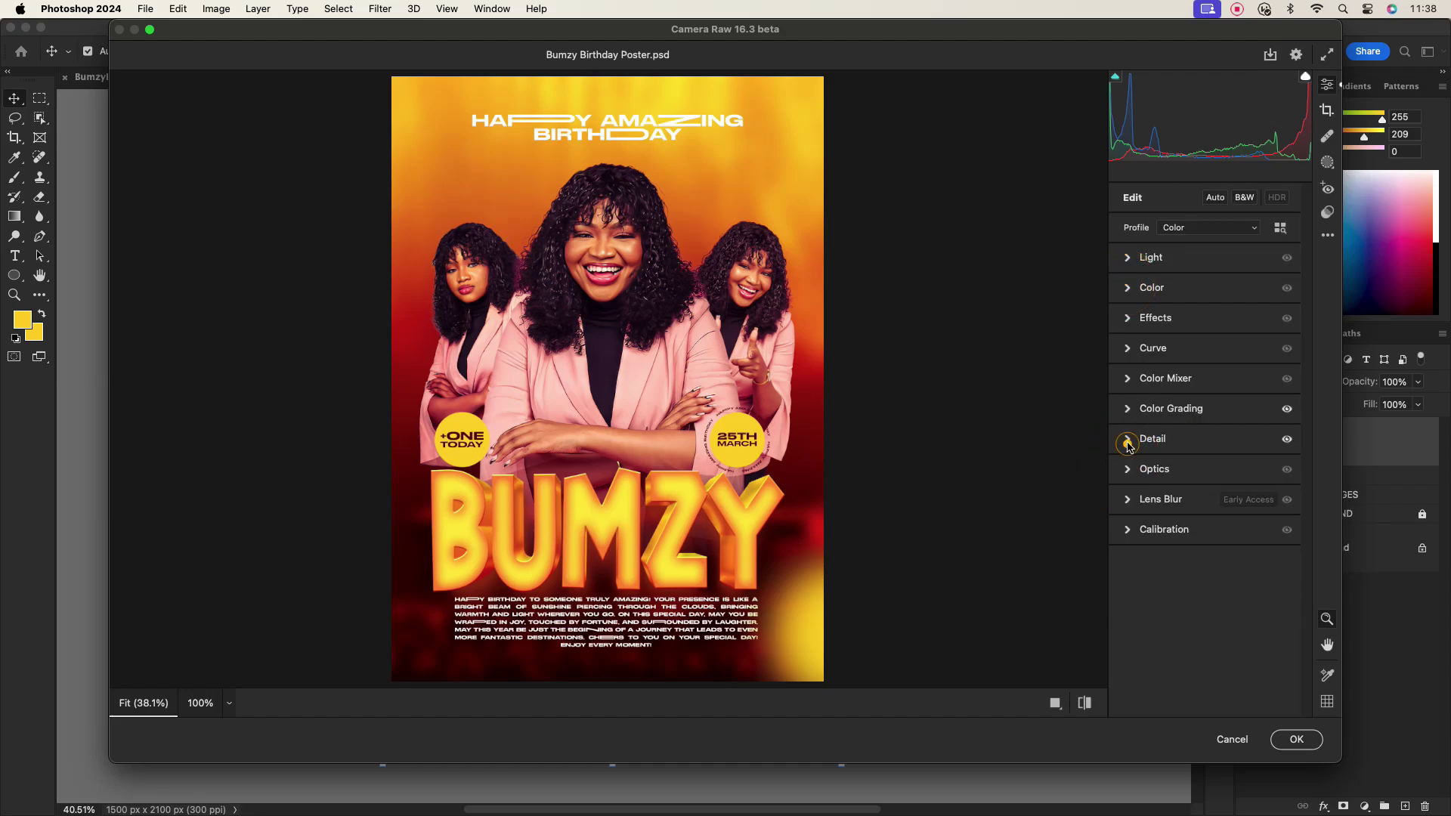
{"action": "left_click", "coordinate": [1127, 320]}
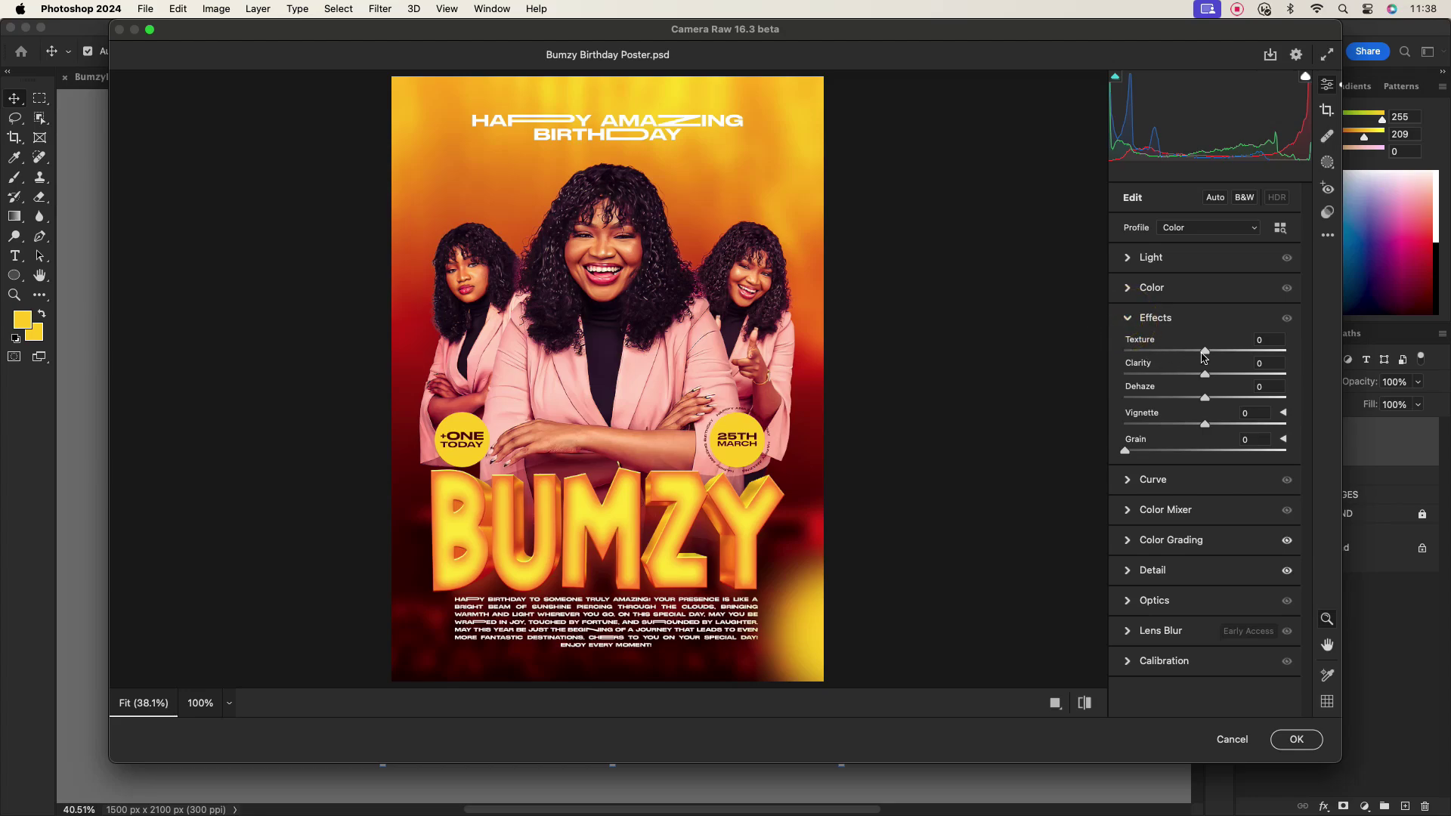
{"action": "mouse_move", "coordinate": [1205, 353]}
{"action": "left_mouse_down"}
{"action": "mouse_move", "coordinate": [1223, 351]}
{"action": "mouse_move", "coordinate": [1215, 376]}
{"action": "left_mouse_up"}
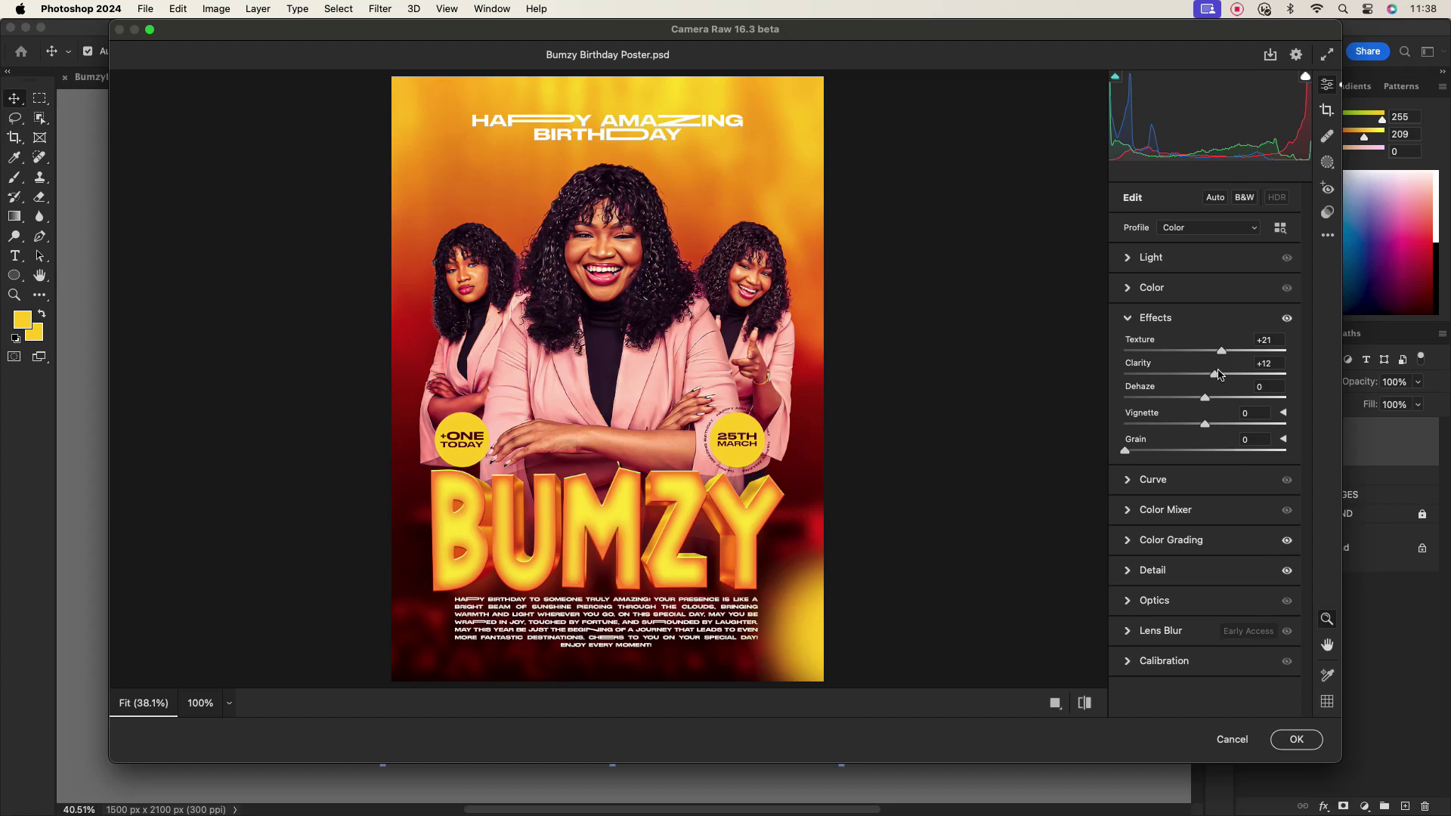
{"action": "left_click", "coordinate": [1296, 740]}
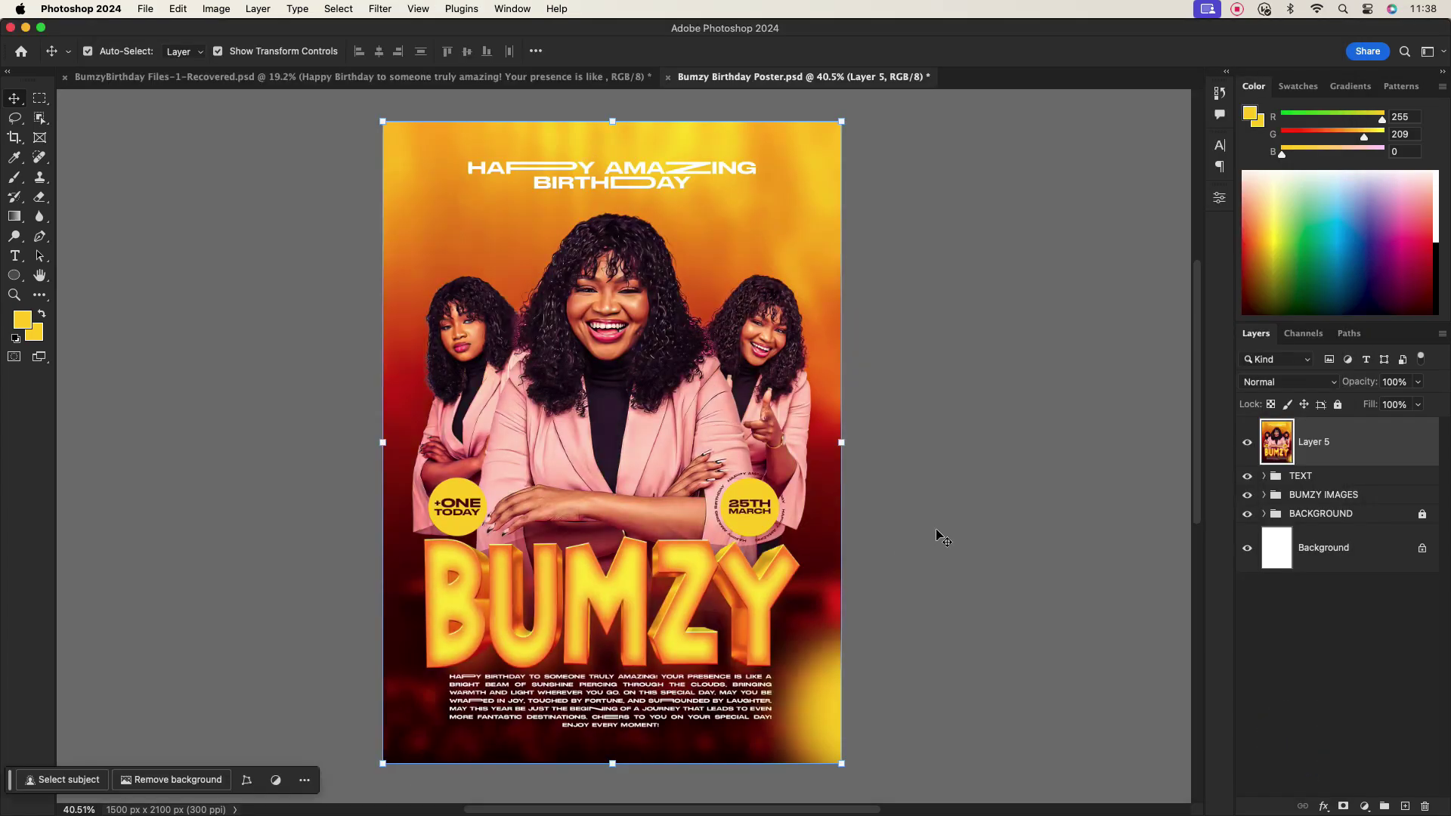
Compare the poster before and after the Camera Raw adjustments by toggling the merged layer's visibility
{"action": "left_click", "coordinate": [1247, 444]}
{"action": "left_click", "coordinate": [1245, 446]}
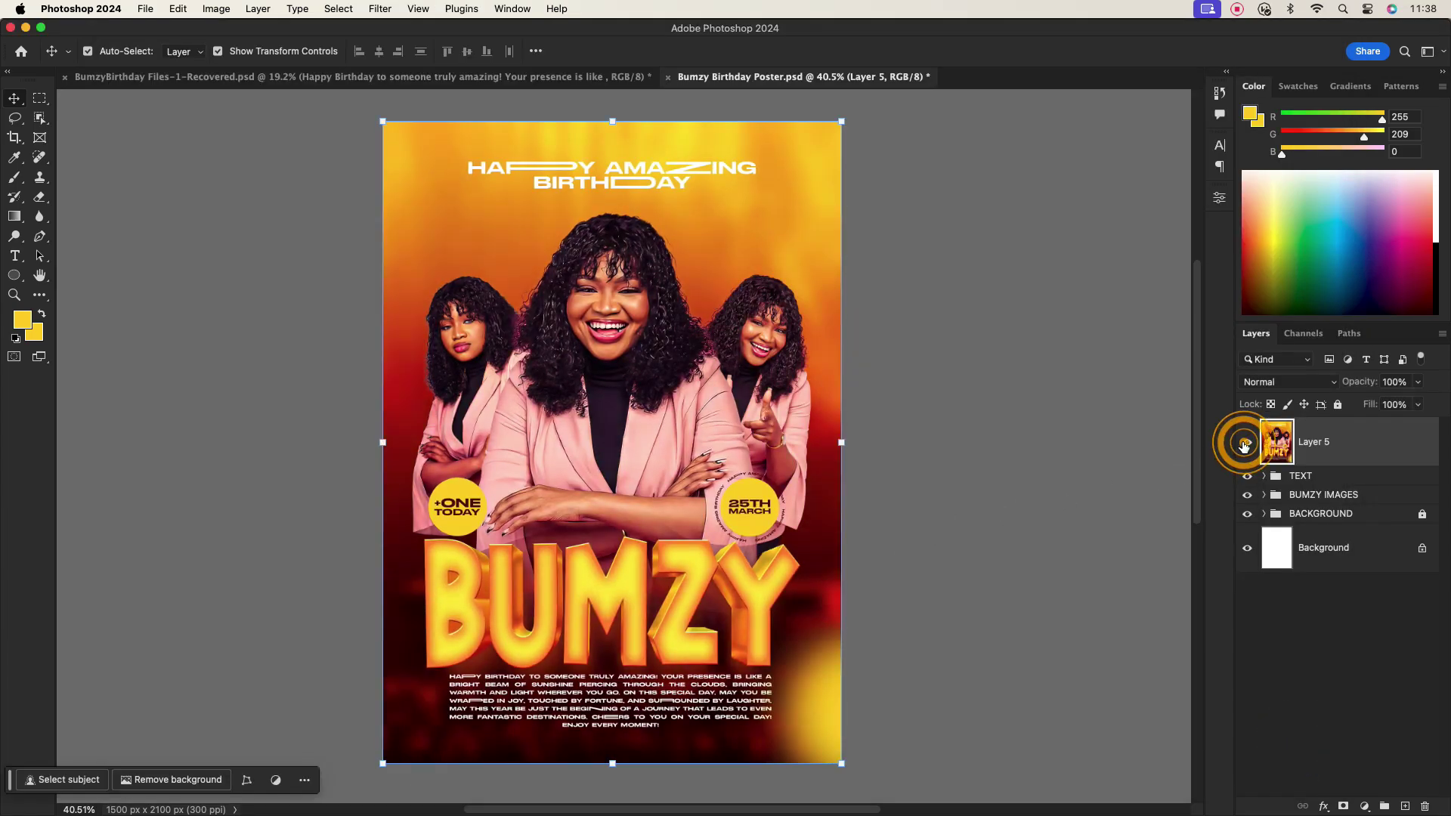
{"action": "left_click", "coordinate": [1246, 445]}
{"action": "left_click", "coordinate": [1246, 444]}
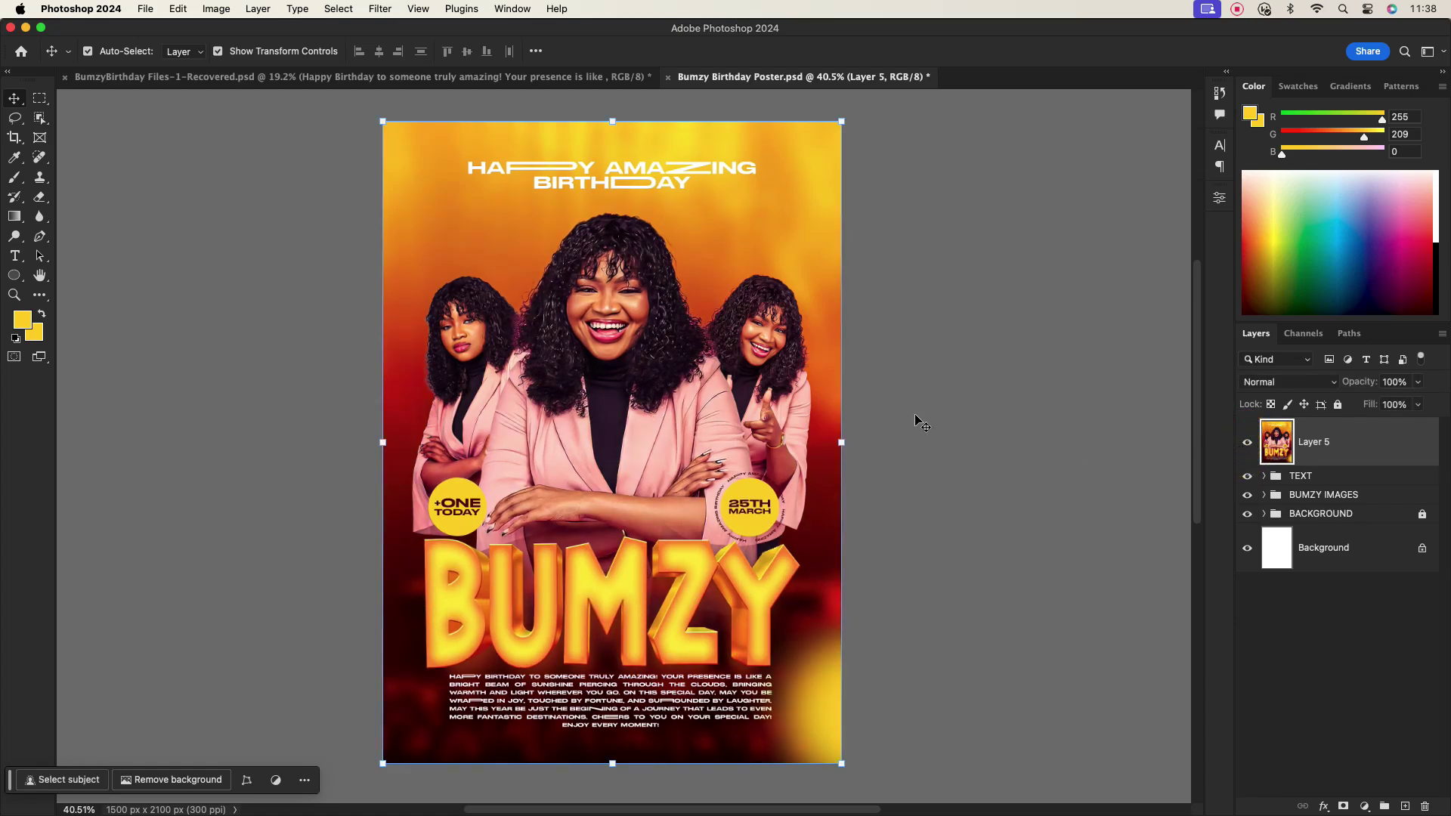